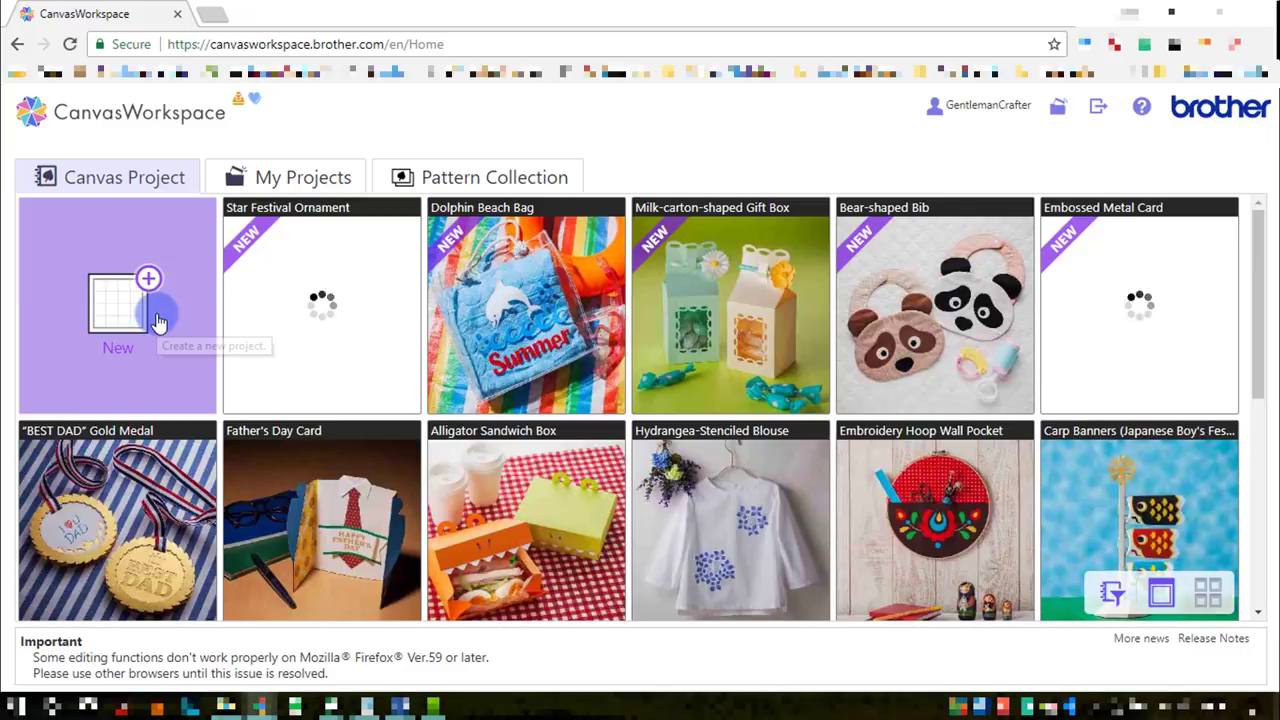
# Step: Create a new blank project from the New tile on the Canvas Project page
pyautogui.click(157, 320)
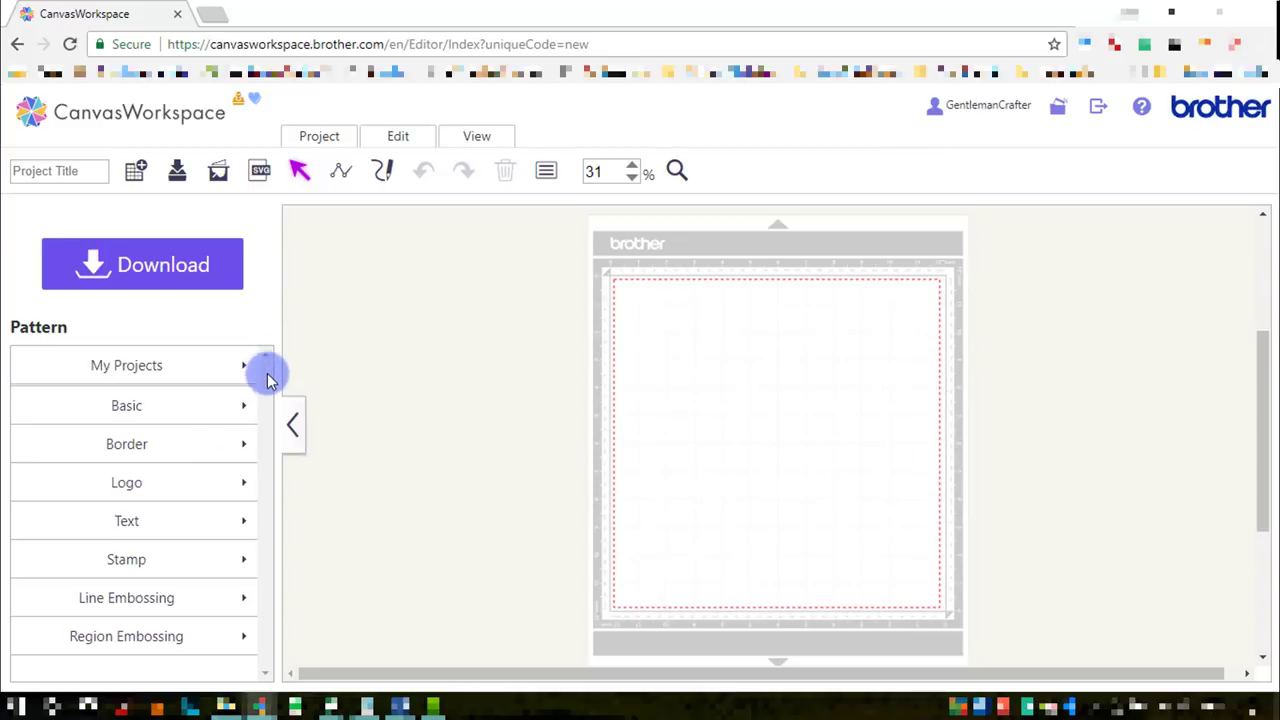
# Step: Place a 100 mm circle from the Basic shapes onto the mat
pyautogui.click(237, 410)
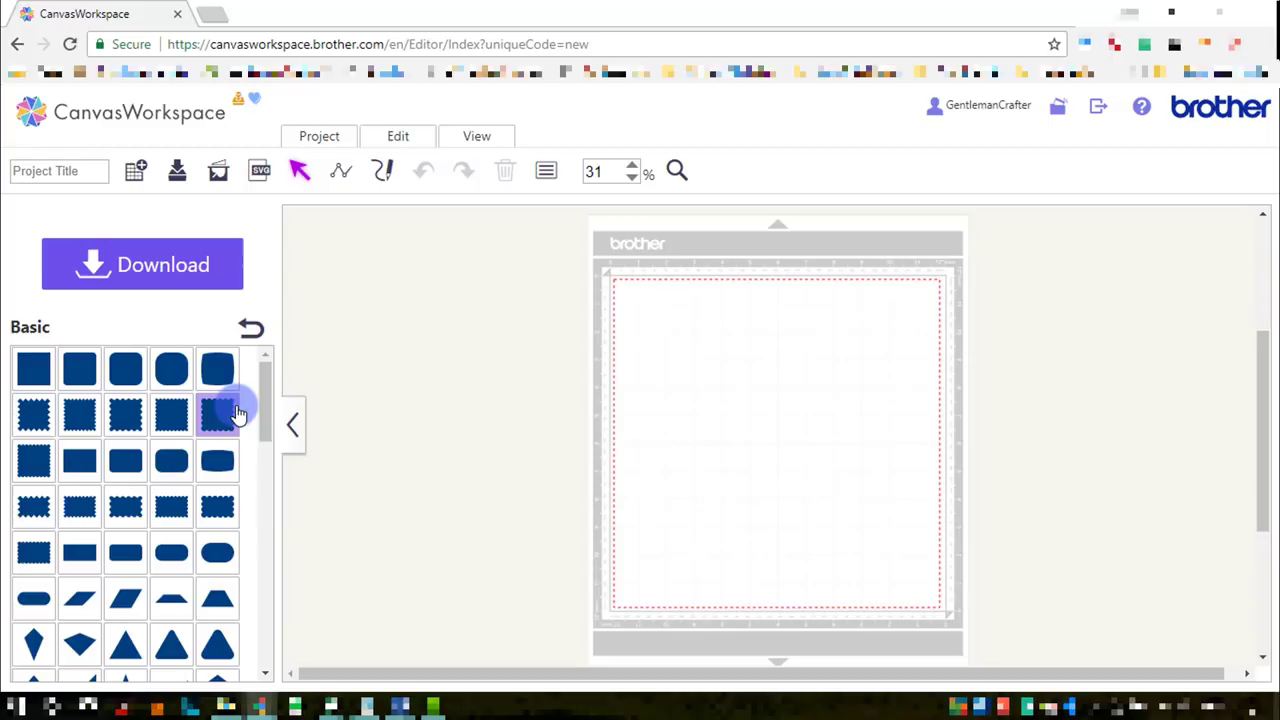
pyautogui.moveTo(264, 396); pyautogui.dragTo(262, 450)
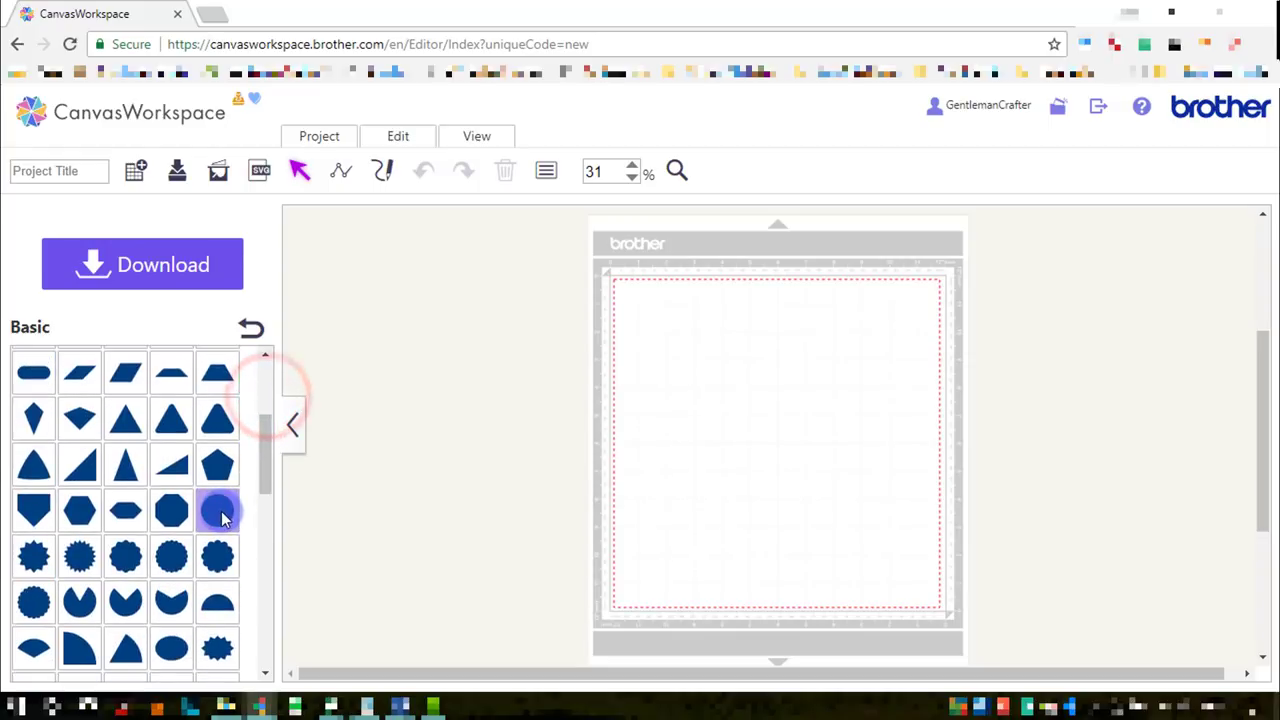
pyautogui.moveTo(222, 517); pyautogui.dragTo(716, 410)
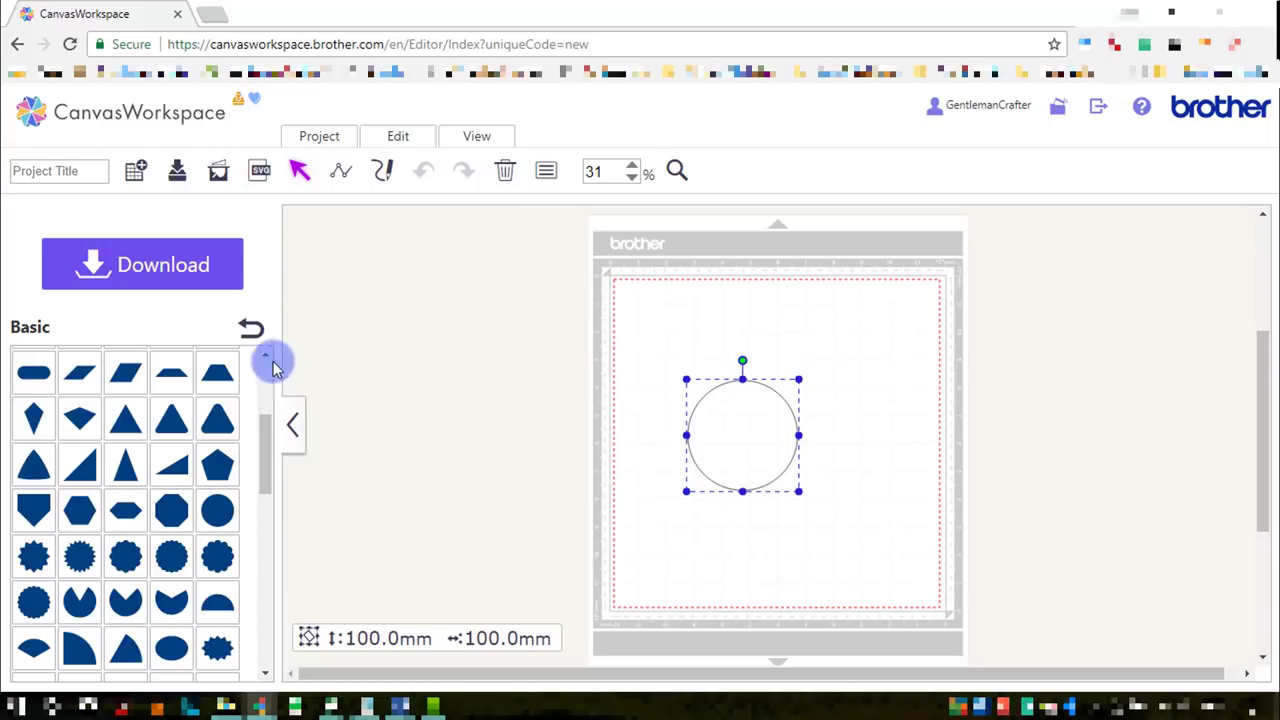
# Step: Add a placeholder text object in the Brussels Demi font
pyautogui.click(251, 330)
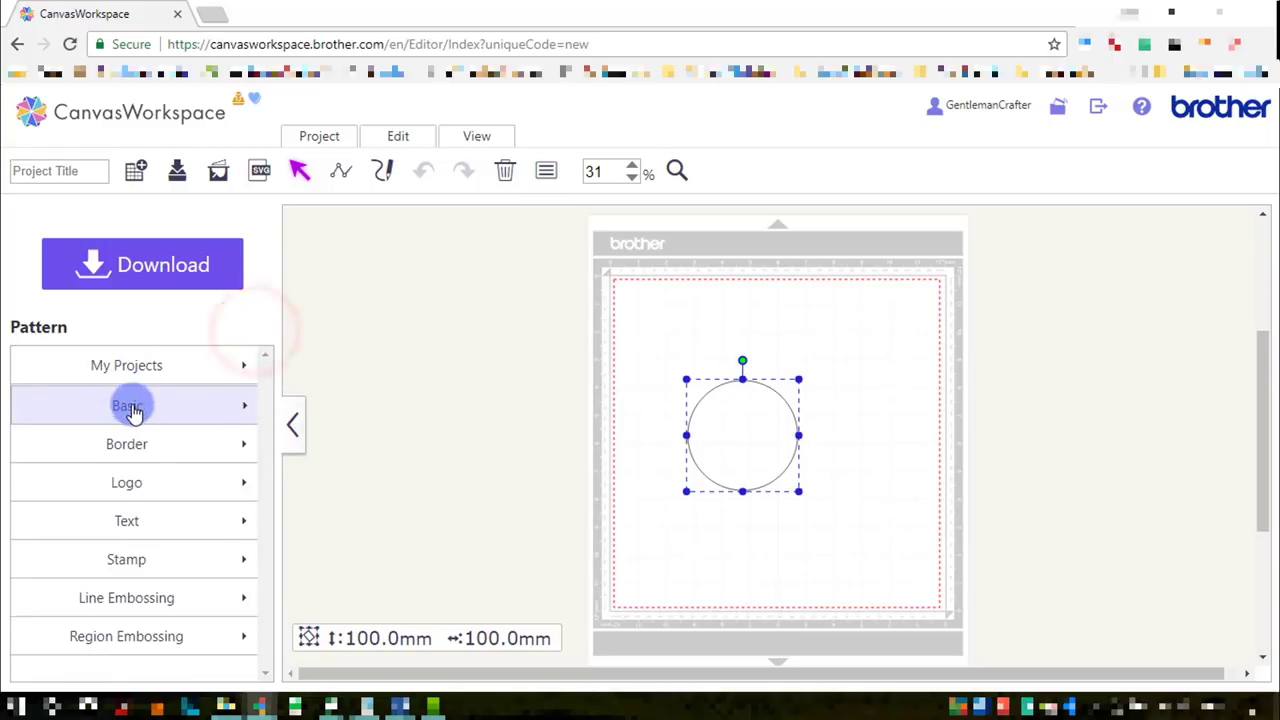
pyautogui.click(146, 527)
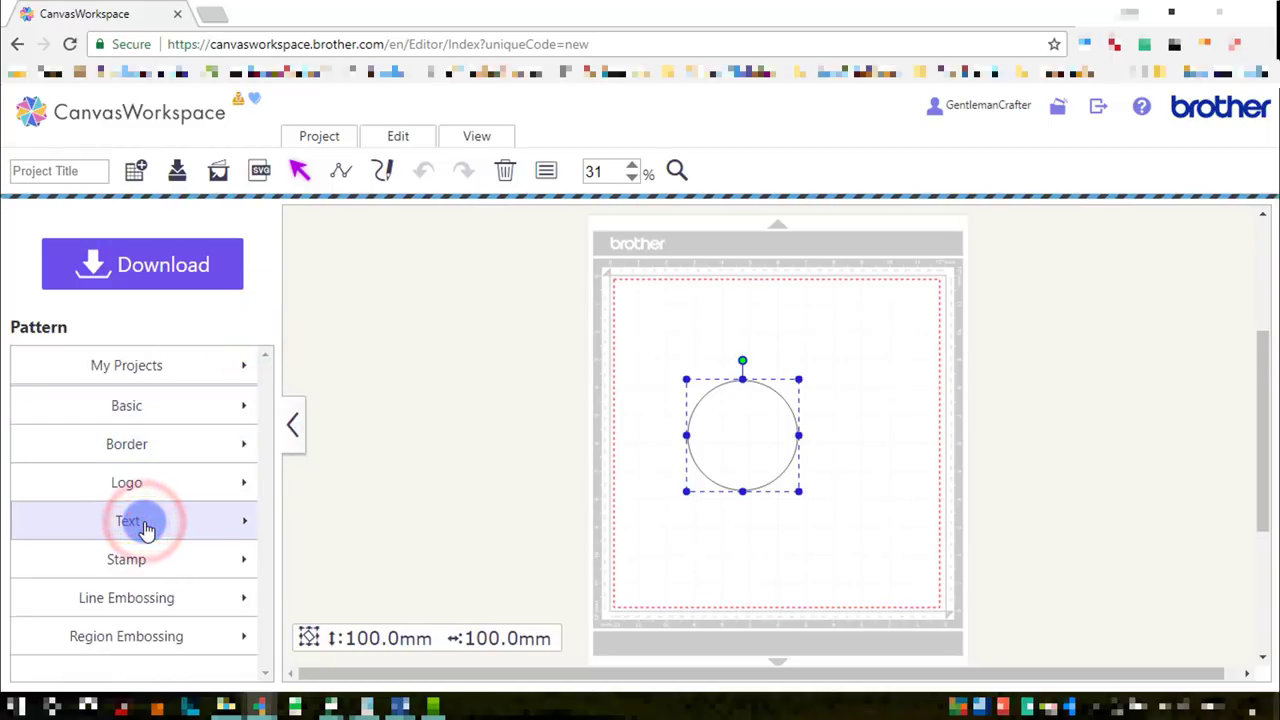
pyautogui.moveTo(265, 409); pyautogui.dragTo(262, 535)
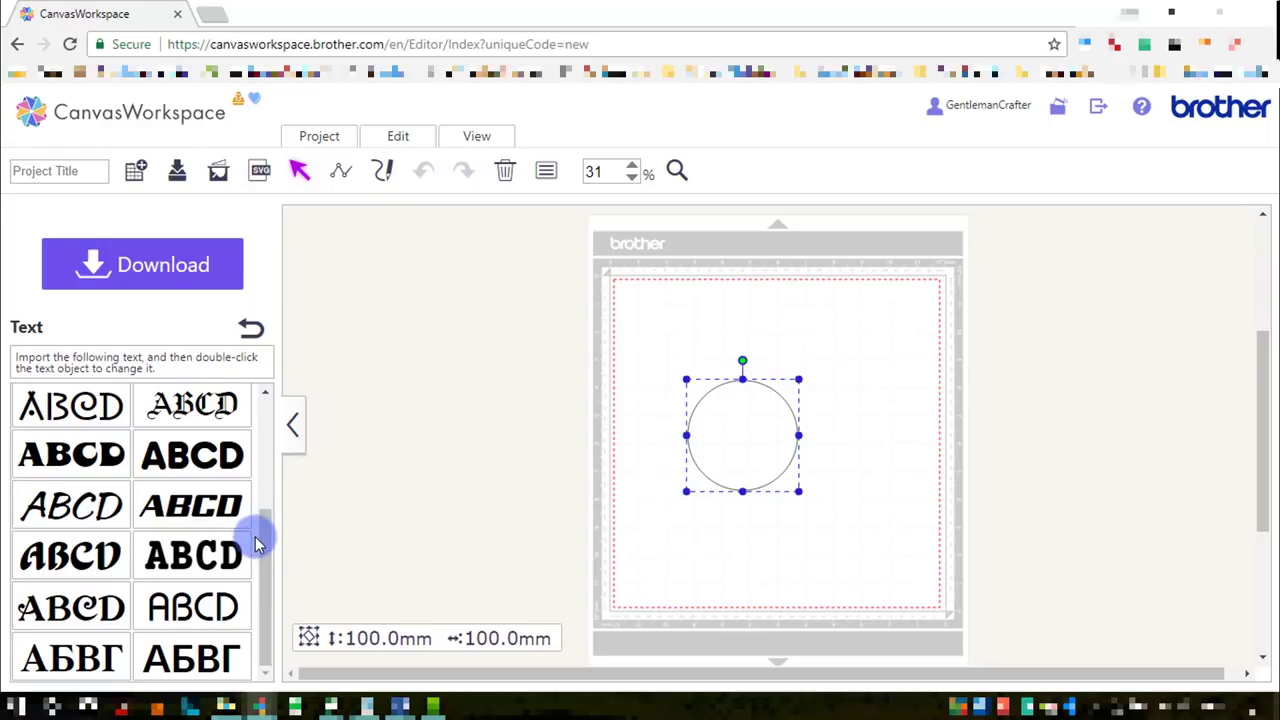
pyautogui.moveTo(268, 548); pyautogui.dragTo(270, 430)
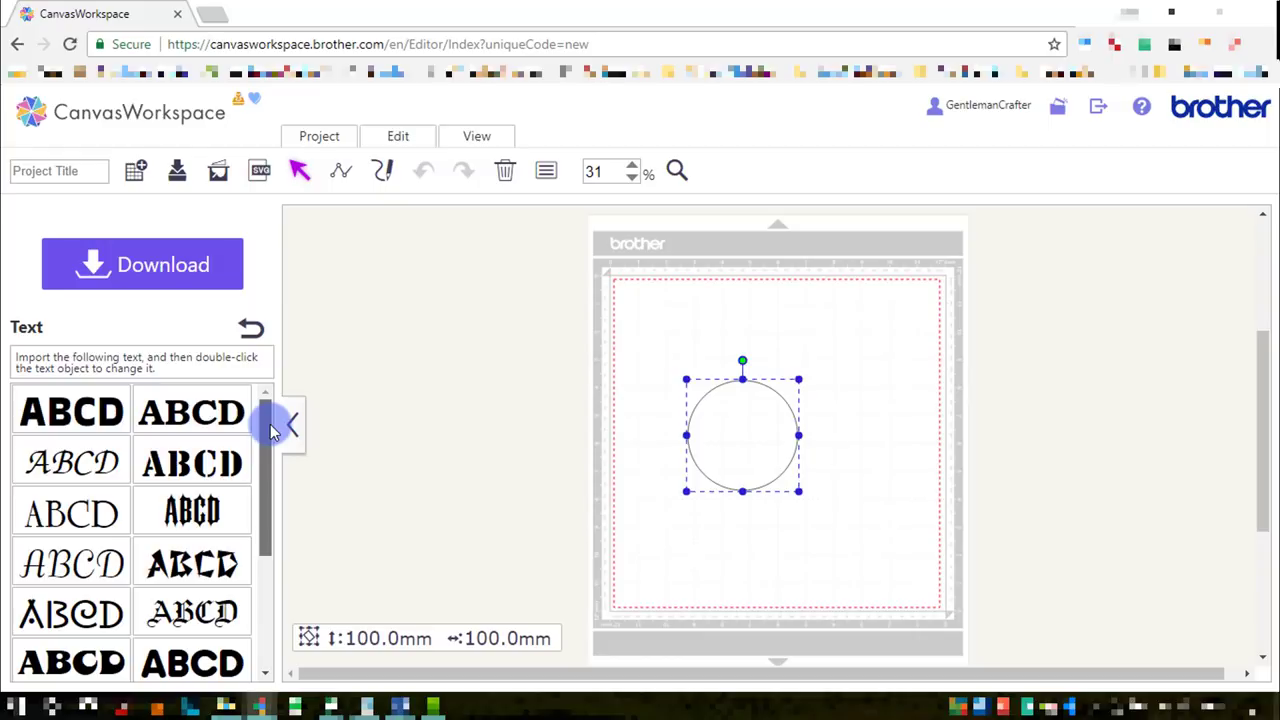
pyautogui.click(218, 421)
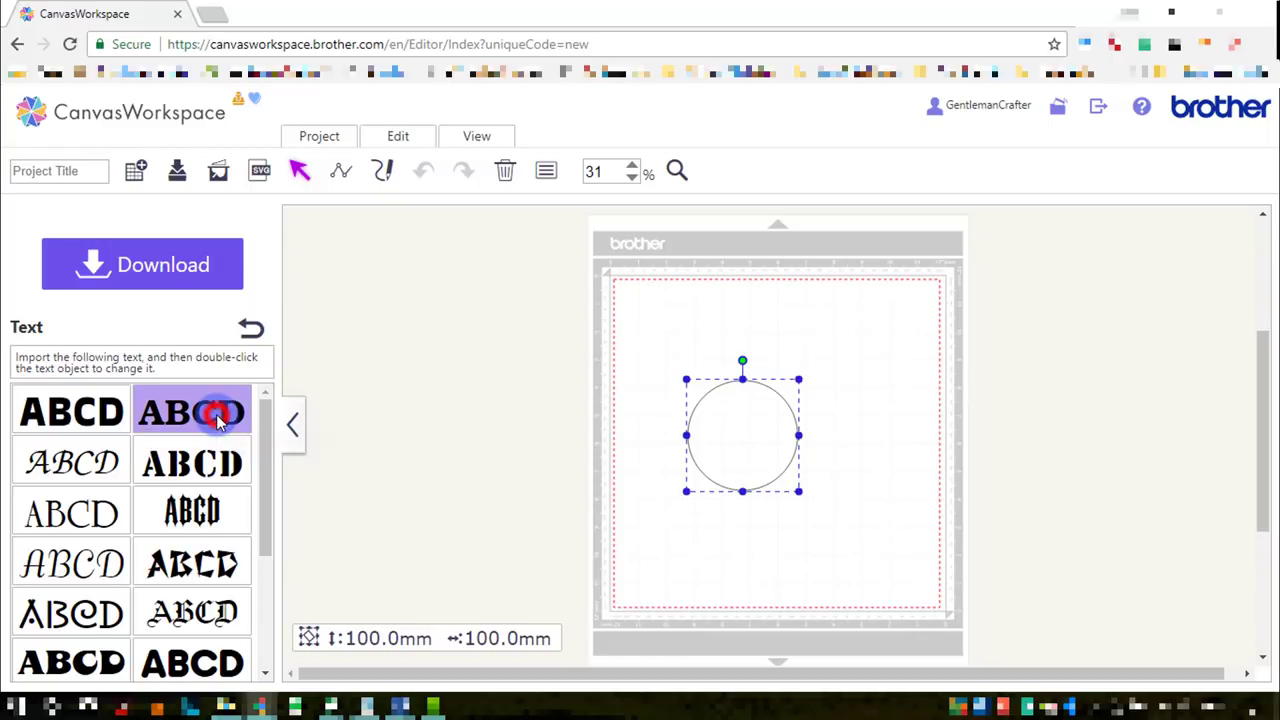
# Step: Replace the placeholder word with 'HAPPY BIRTHDAY' in capitals, giving a 504.3 × 78.6 mm object
pyautogui.click(294, 423)
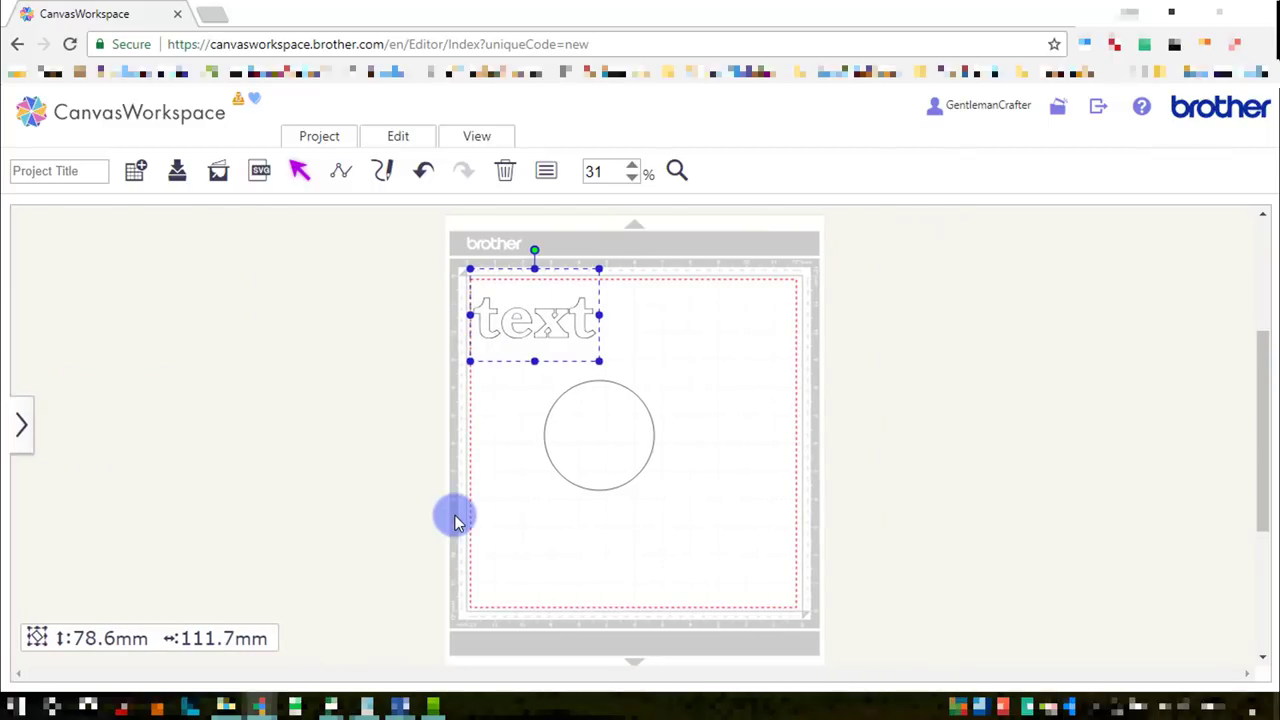
pyautogui.click(567, 321)
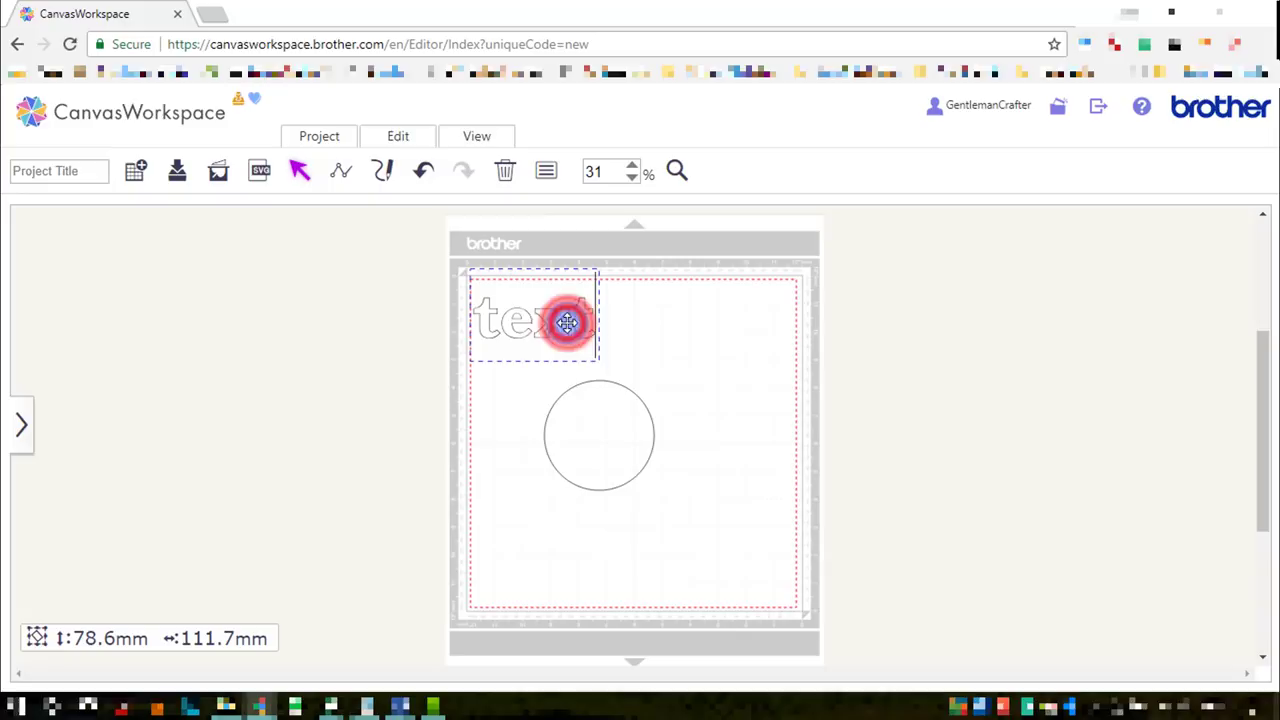
pyautogui.press('BackSpace')
pyautogui.press('BackSpace')
pyautogui.press('BackSpace')
pyautogui.press('BackSpace')
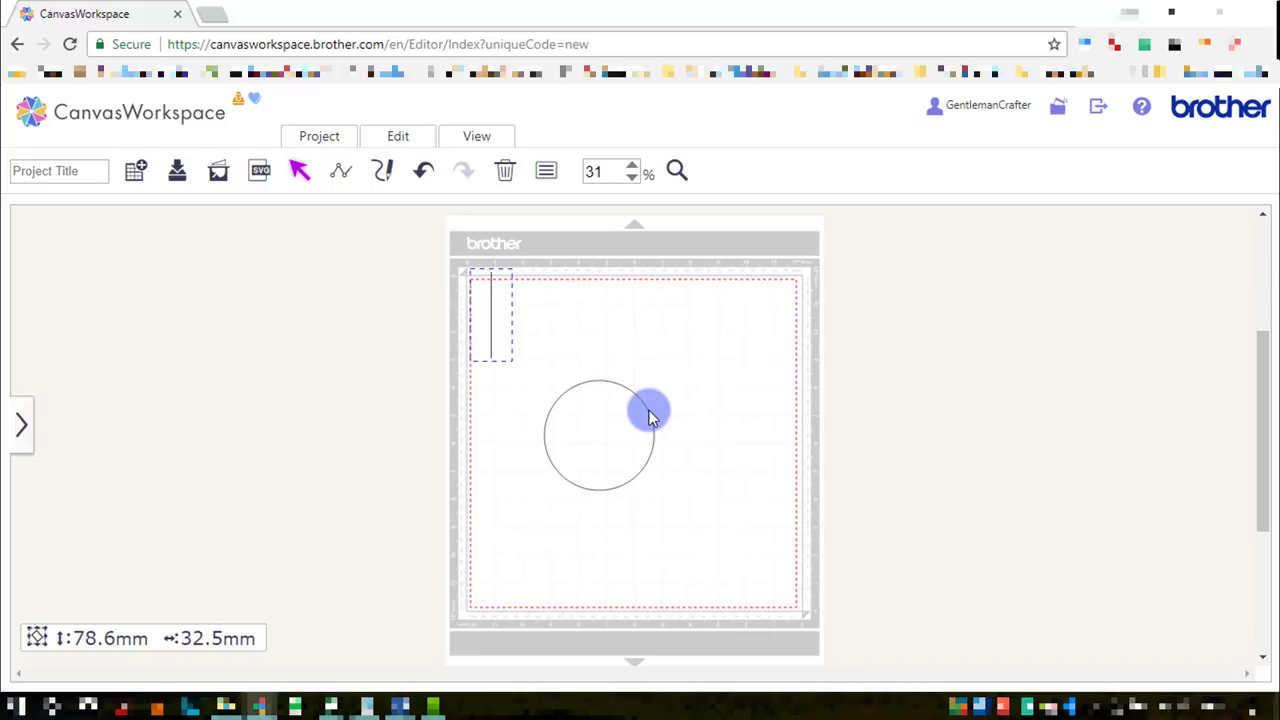
pyautogui.press('capslock')
pyautogui.write('HAPPY')
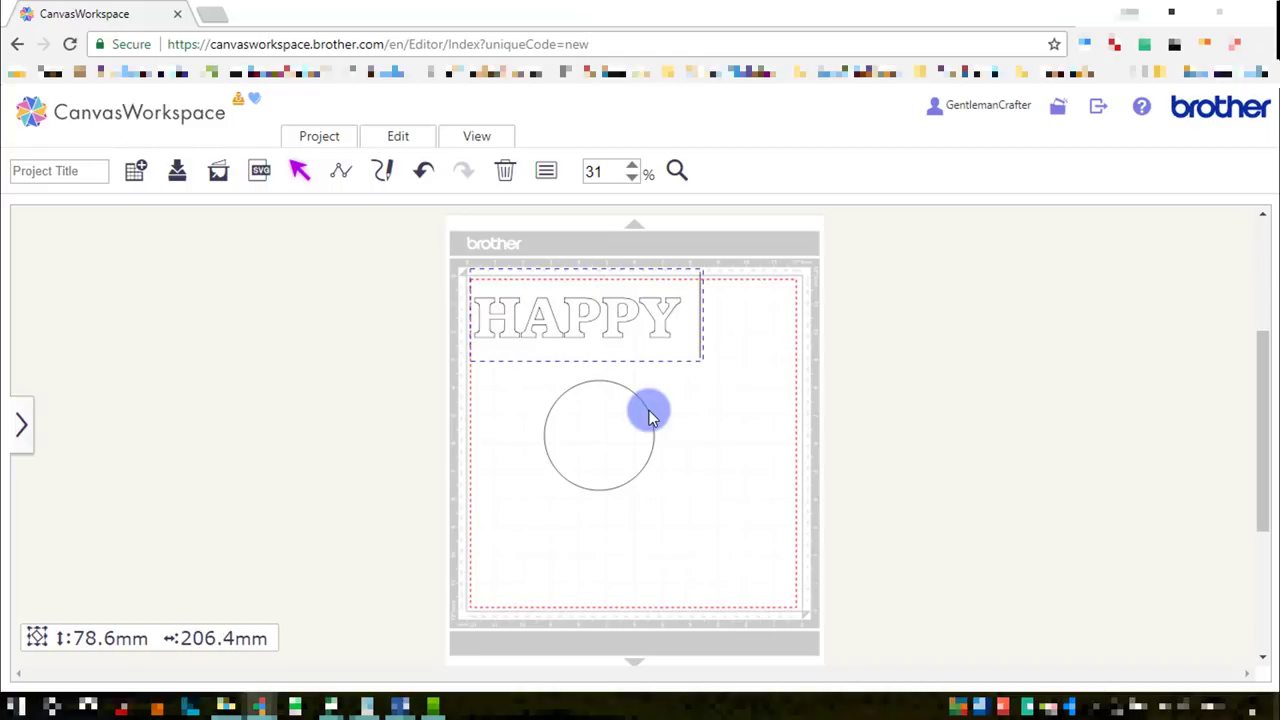
pyautogui.write(' BIRTHDAY')
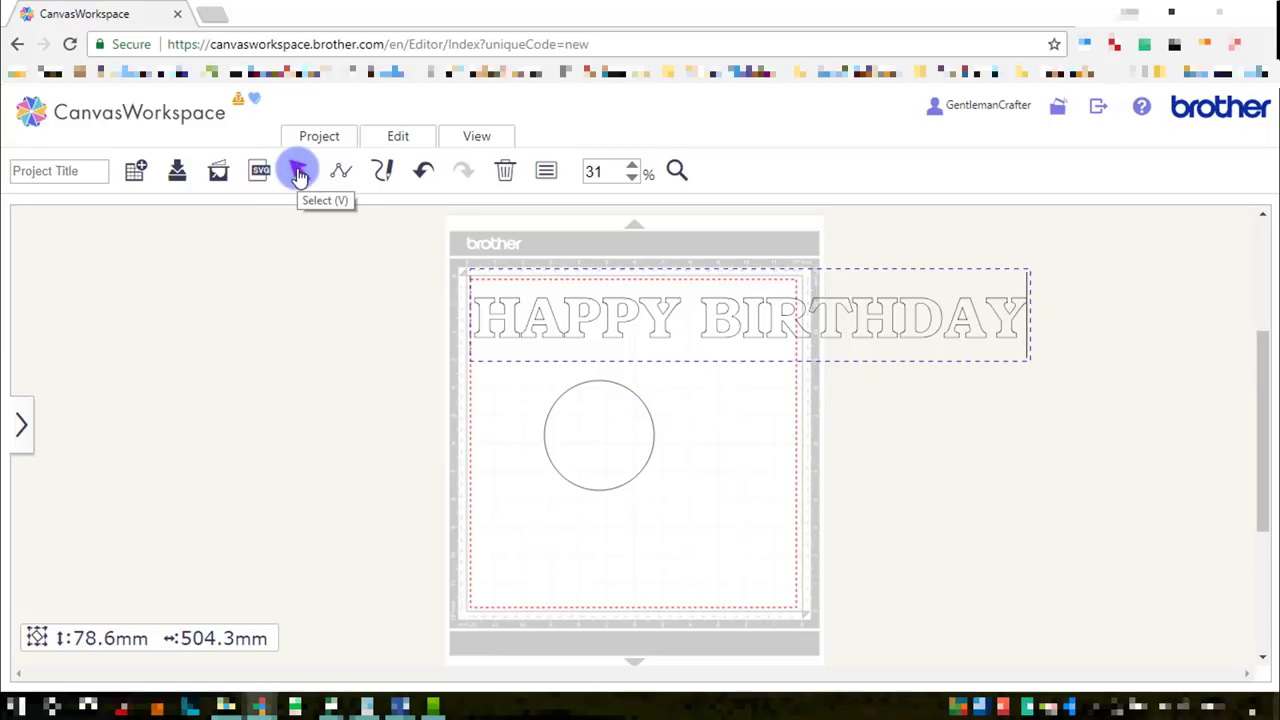
pyautogui.write('V')
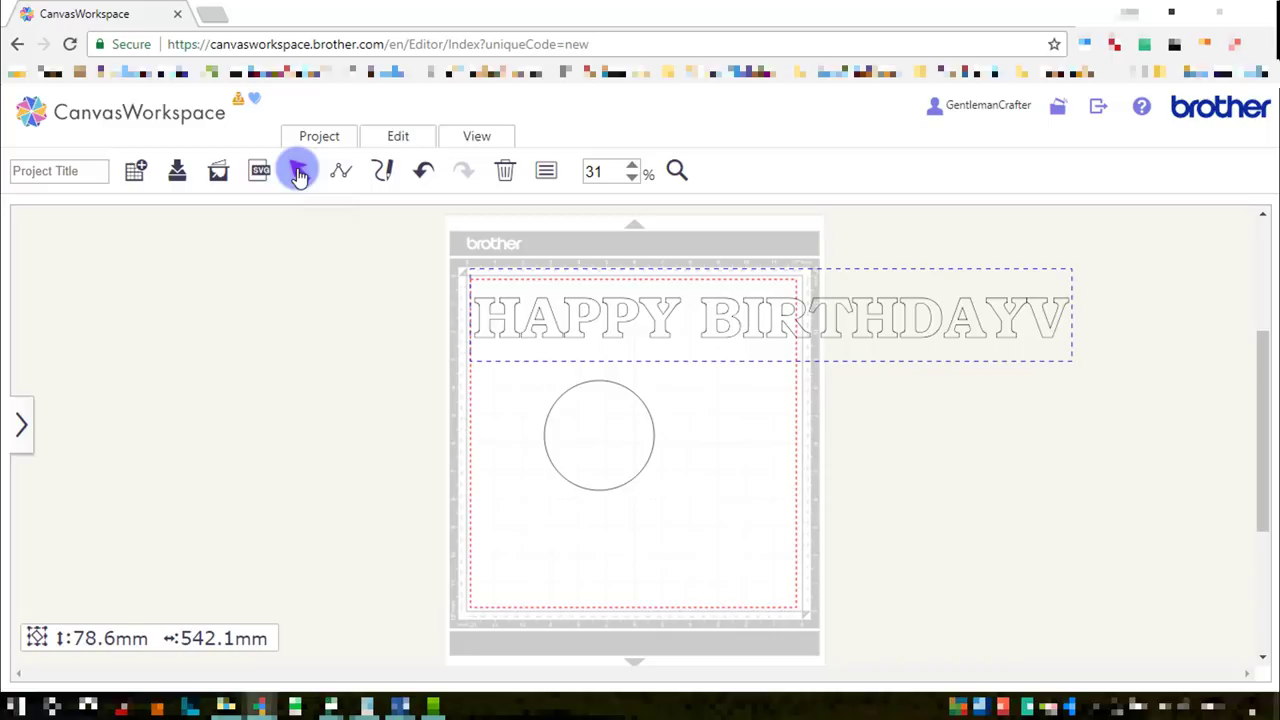
pyautogui.press('BackSpace')
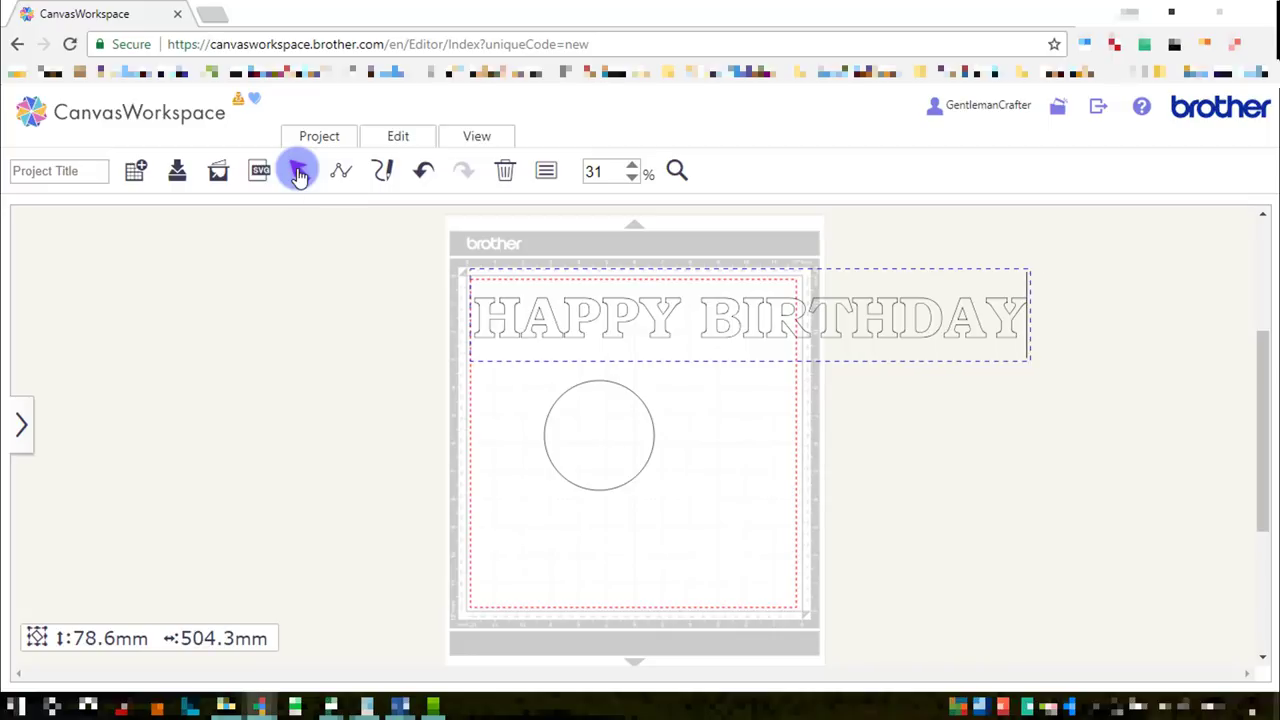
pyautogui.click(299, 173)
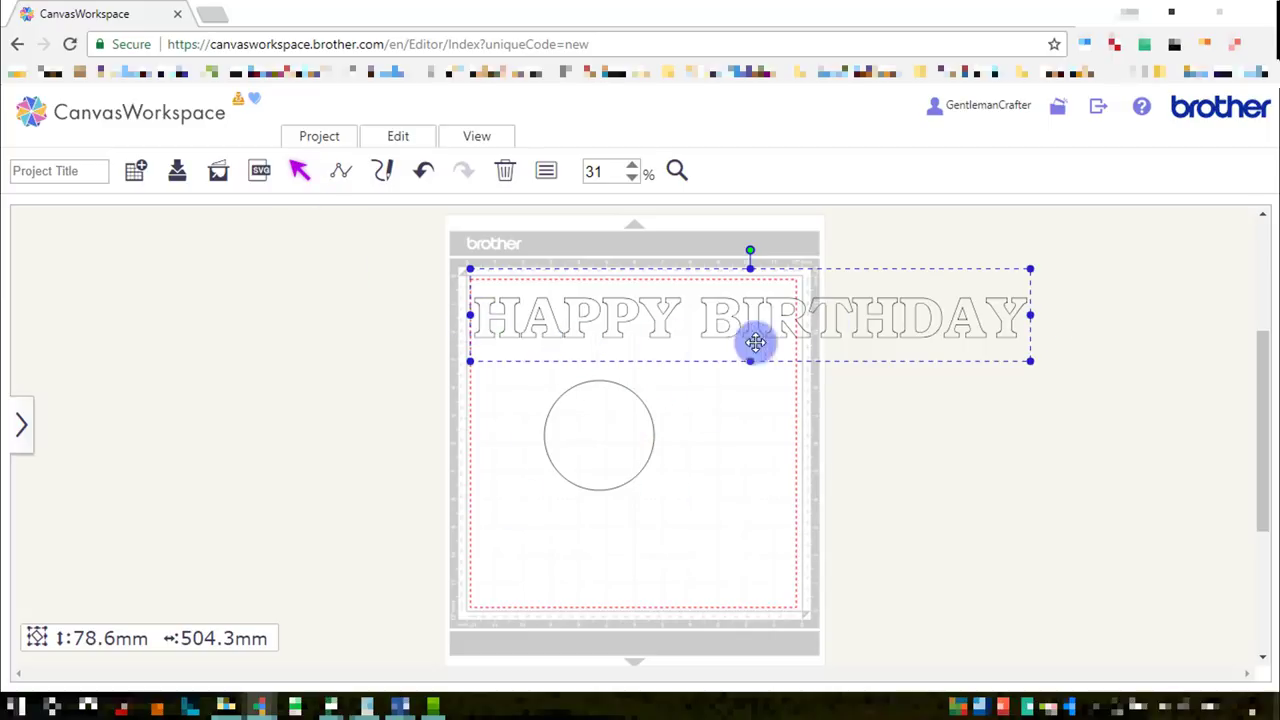
# Step: Enlarge the circle to about 160 mm and divide HAPPY BIRTHDAY into separate letters
pyautogui.click(588, 434)
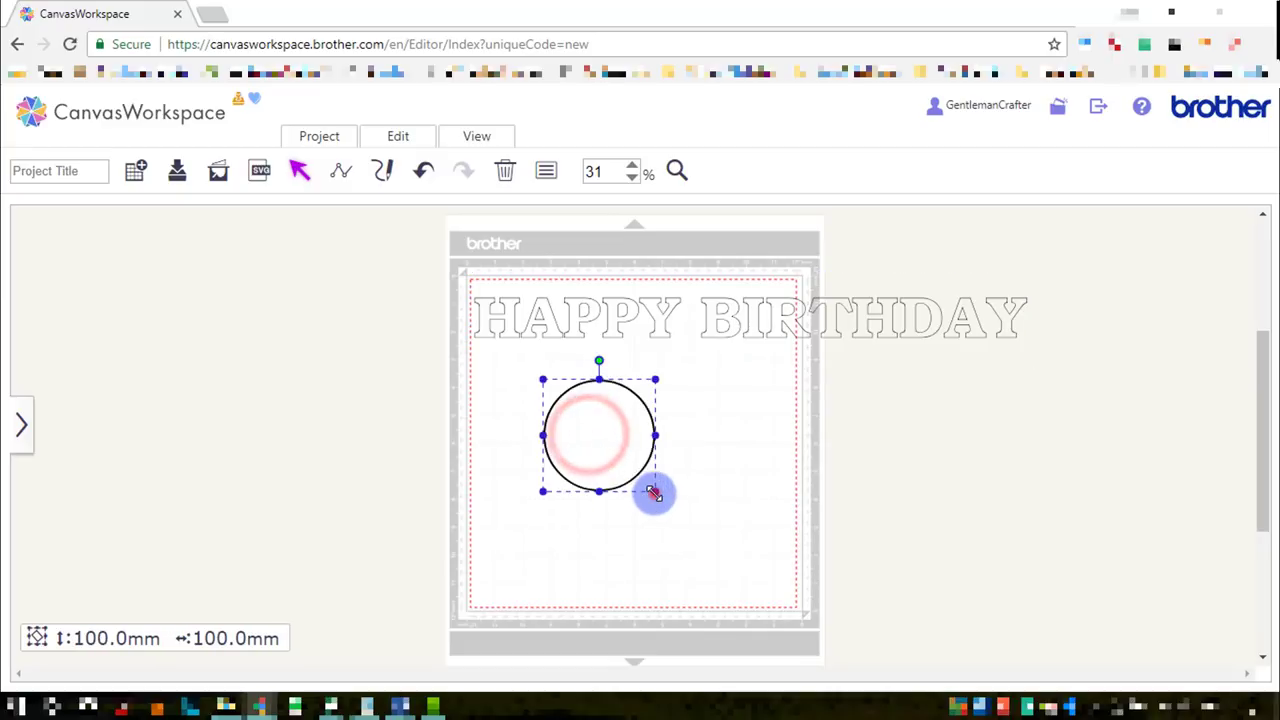
pyautogui.moveTo(654, 491); pyautogui.dragTo(724, 542)
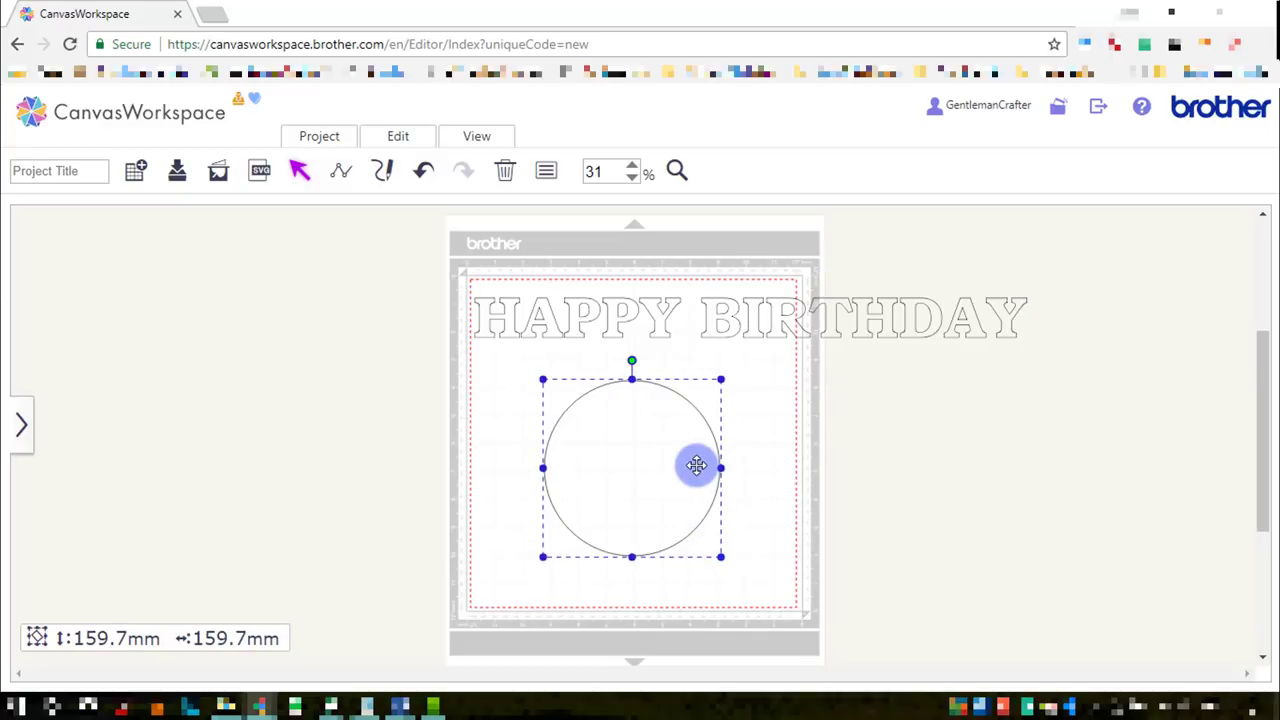
pyautogui.click(660, 340)
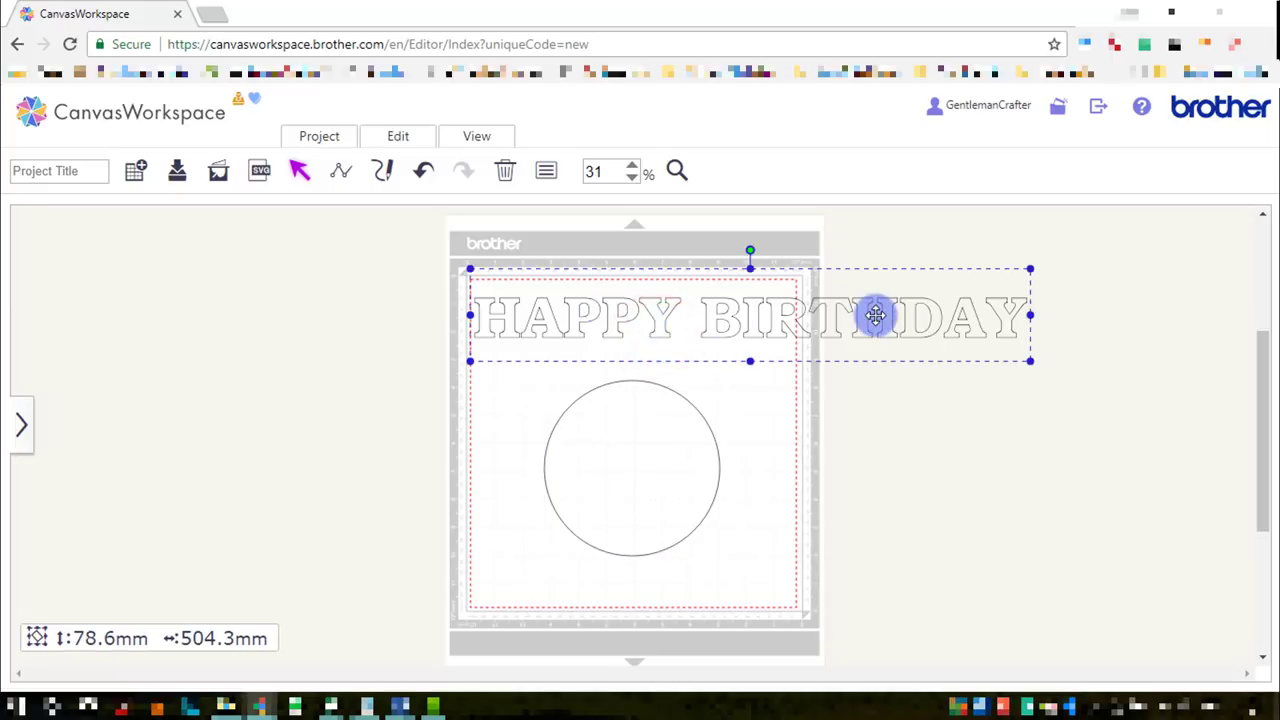
pyautogui.click(420, 136)
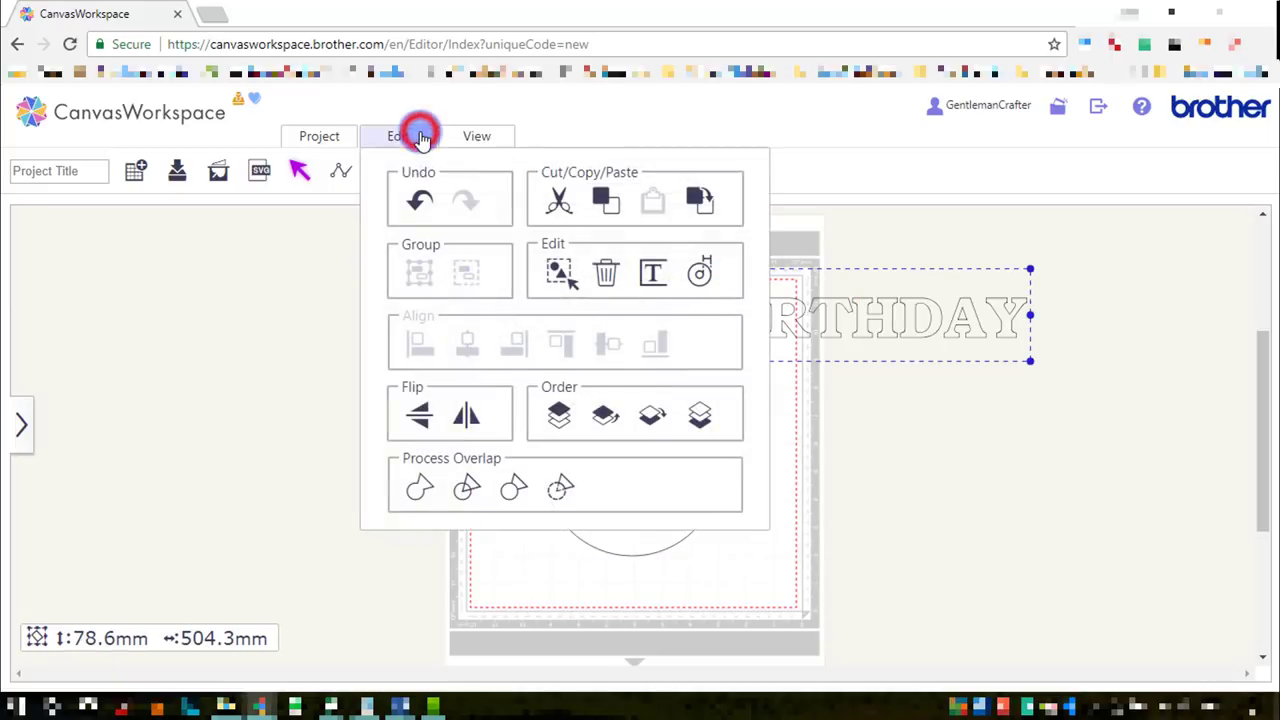
pyautogui.click(469, 490)
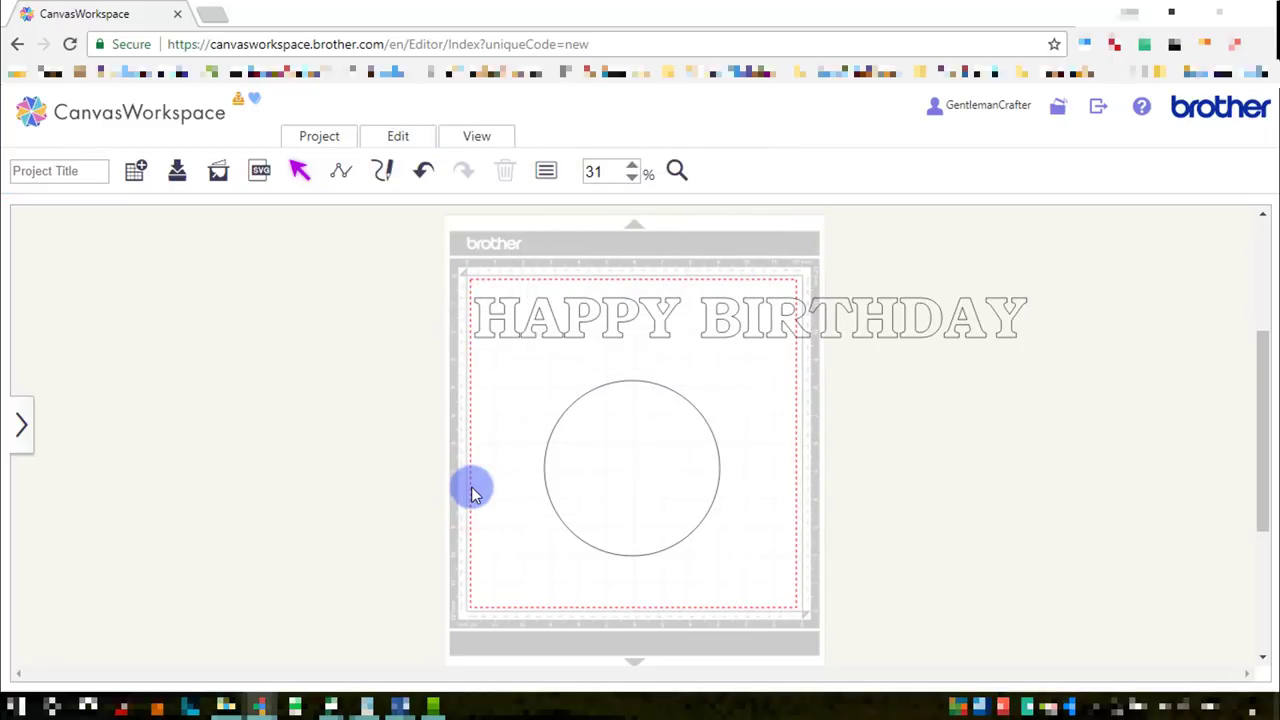
# Step: Move the 36.0 × 40.7 mm H down to sit just above the circle
pyautogui.click(497, 316)
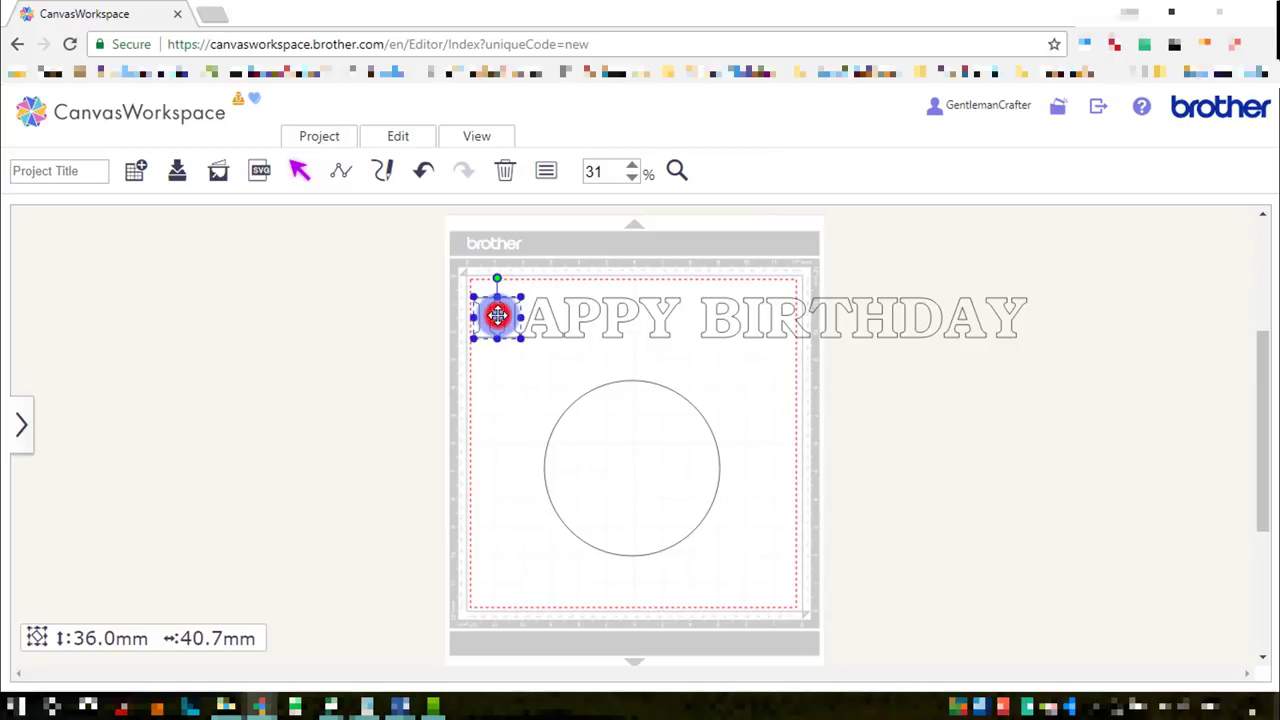
pyautogui.click(538, 318)
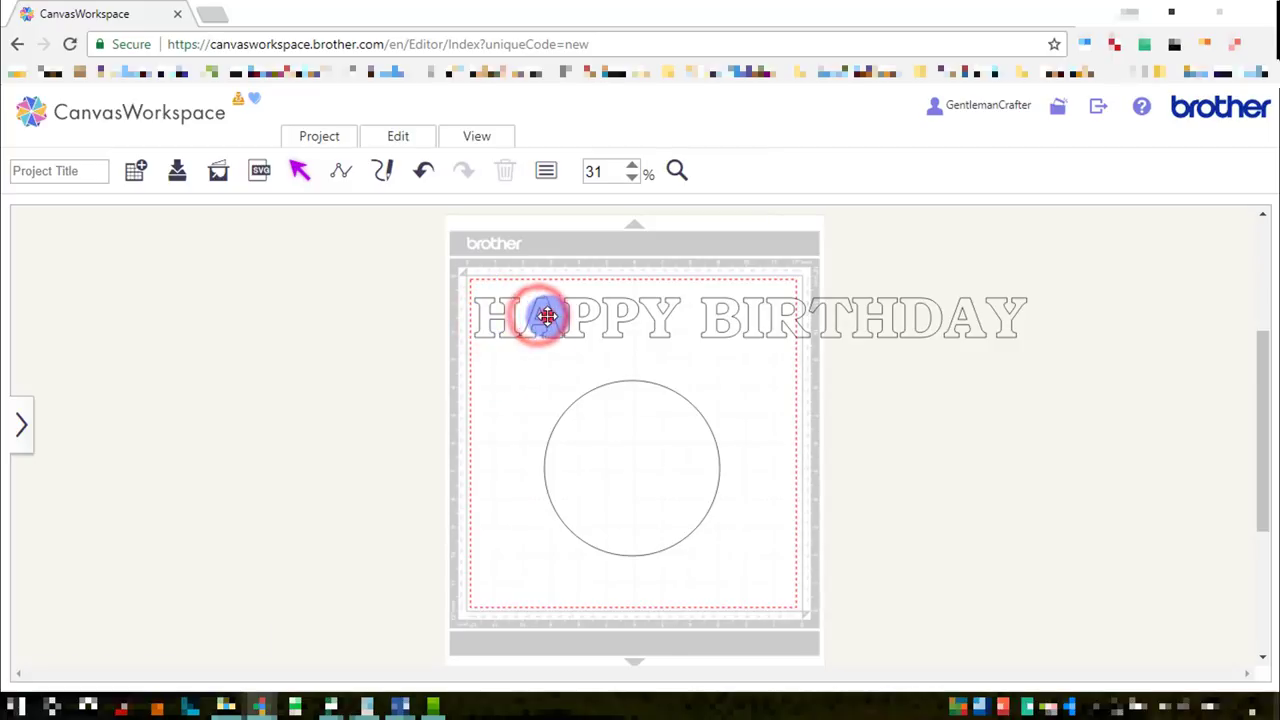
pyautogui.click(543, 316)
pyautogui.click(586, 314)
pyautogui.click(590, 316)
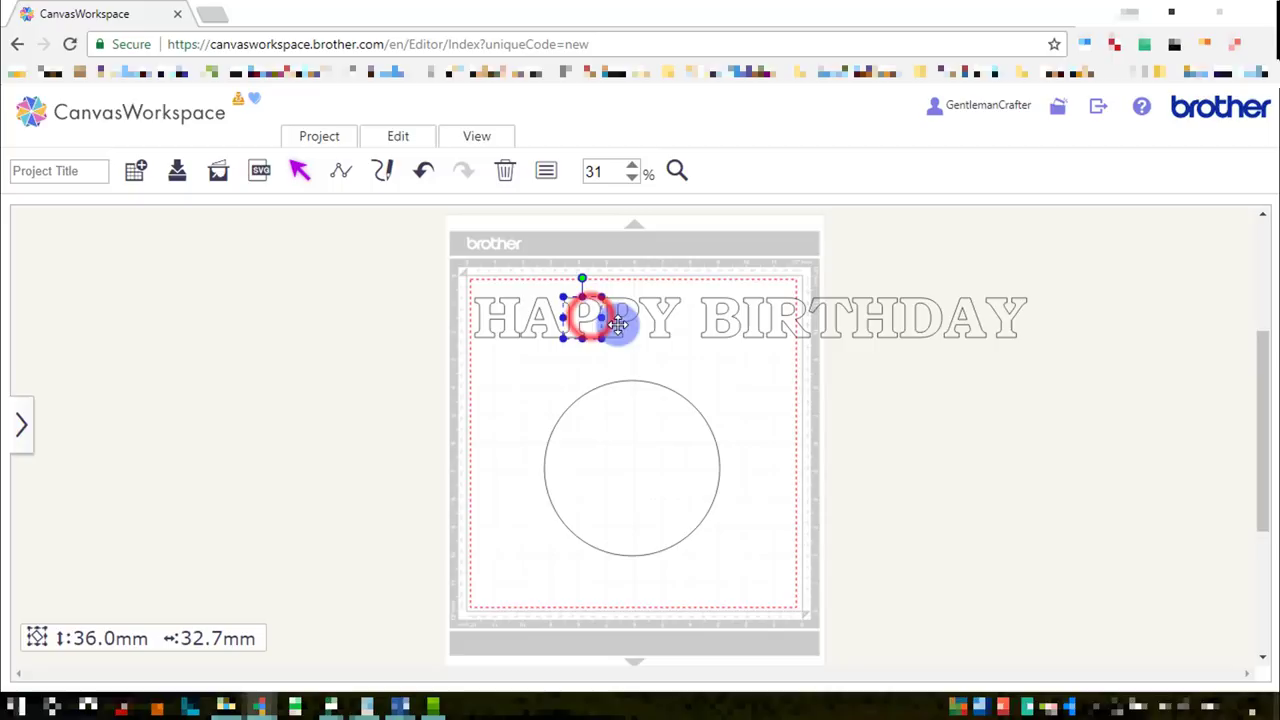
pyautogui.click(615, 321)
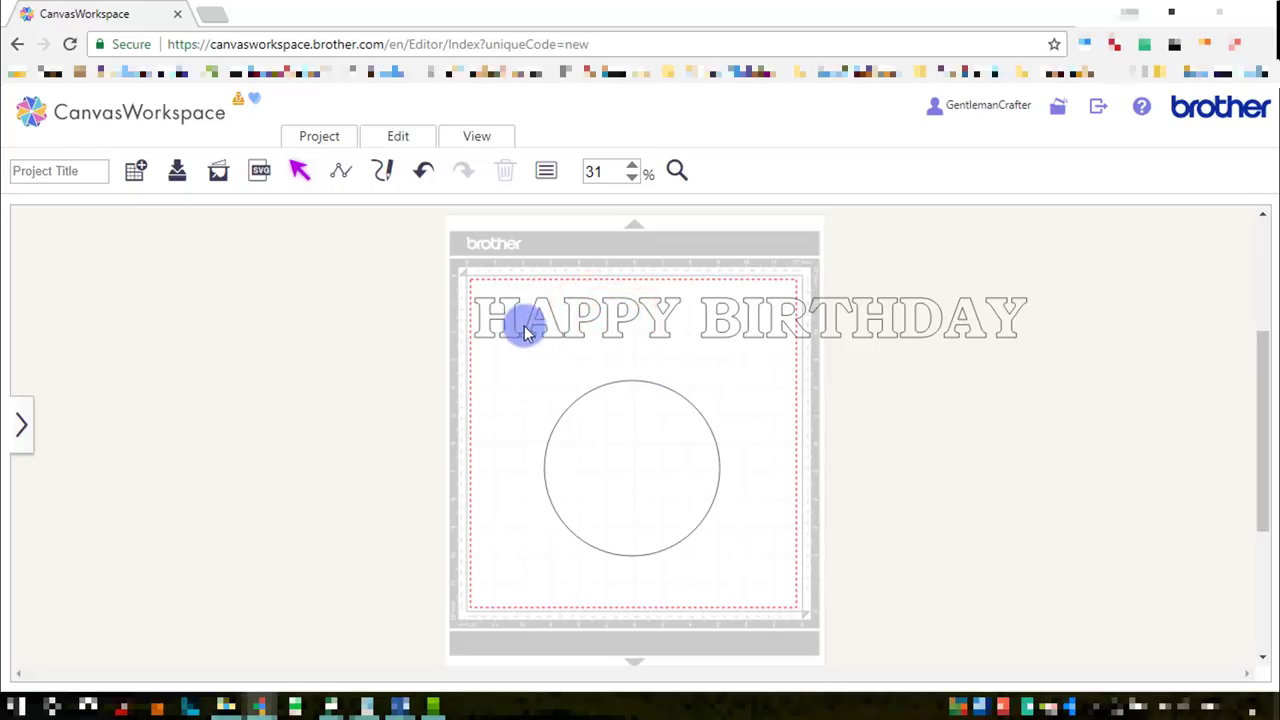
pyautogui.moveTo(503, 314); pyautogui.dragTo(639, 361)
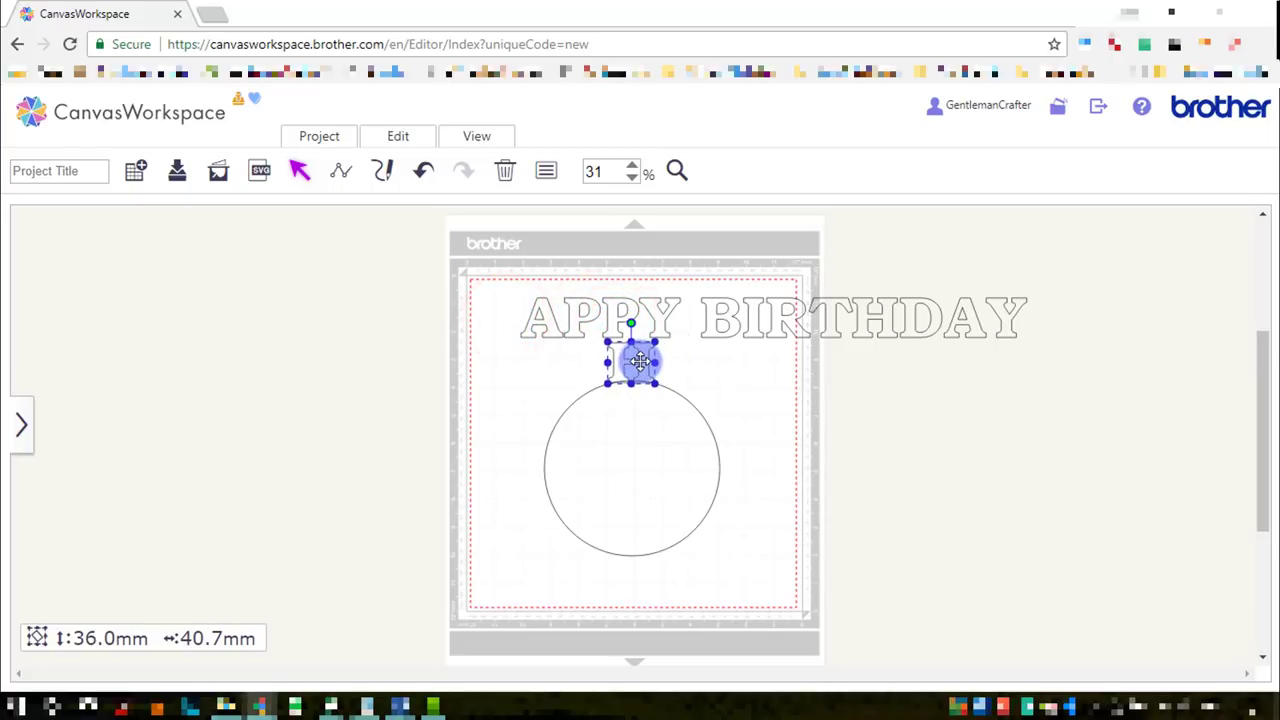
pyautogui.click(506, 140)
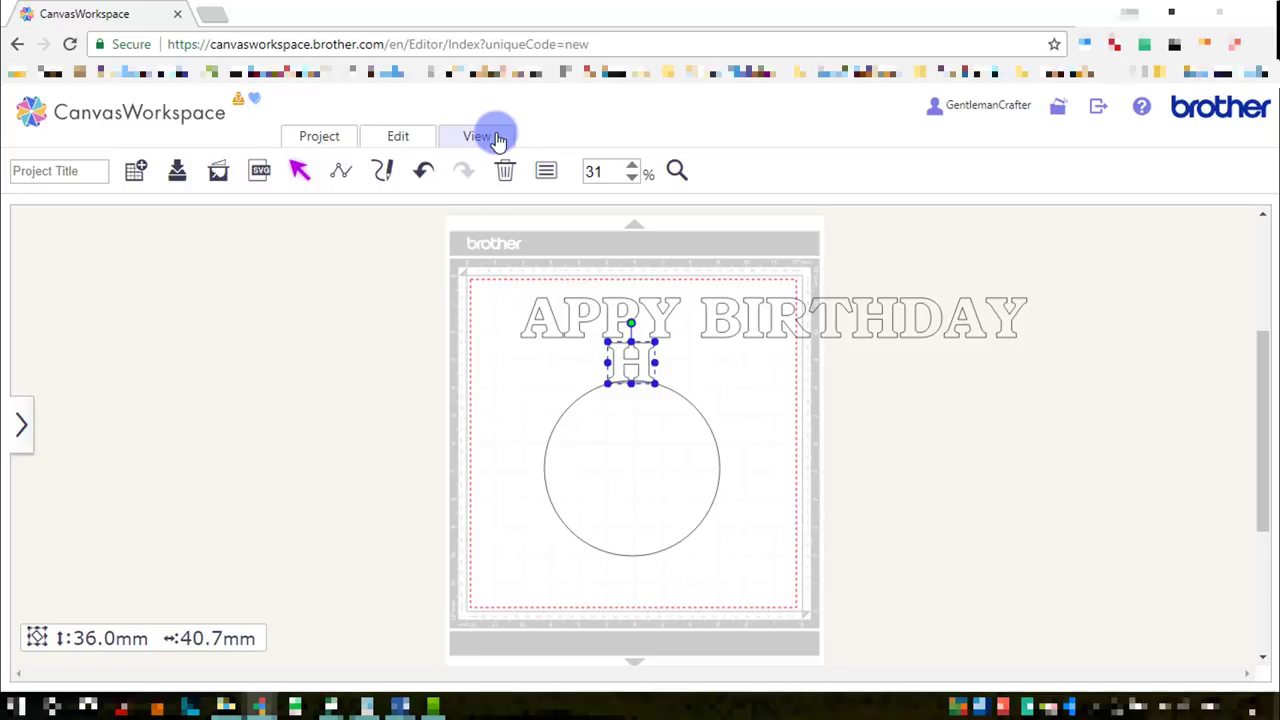
# Step: Zoom to the H at 250% and nudge it slightly down and right
pyautogui.click(497, 140)
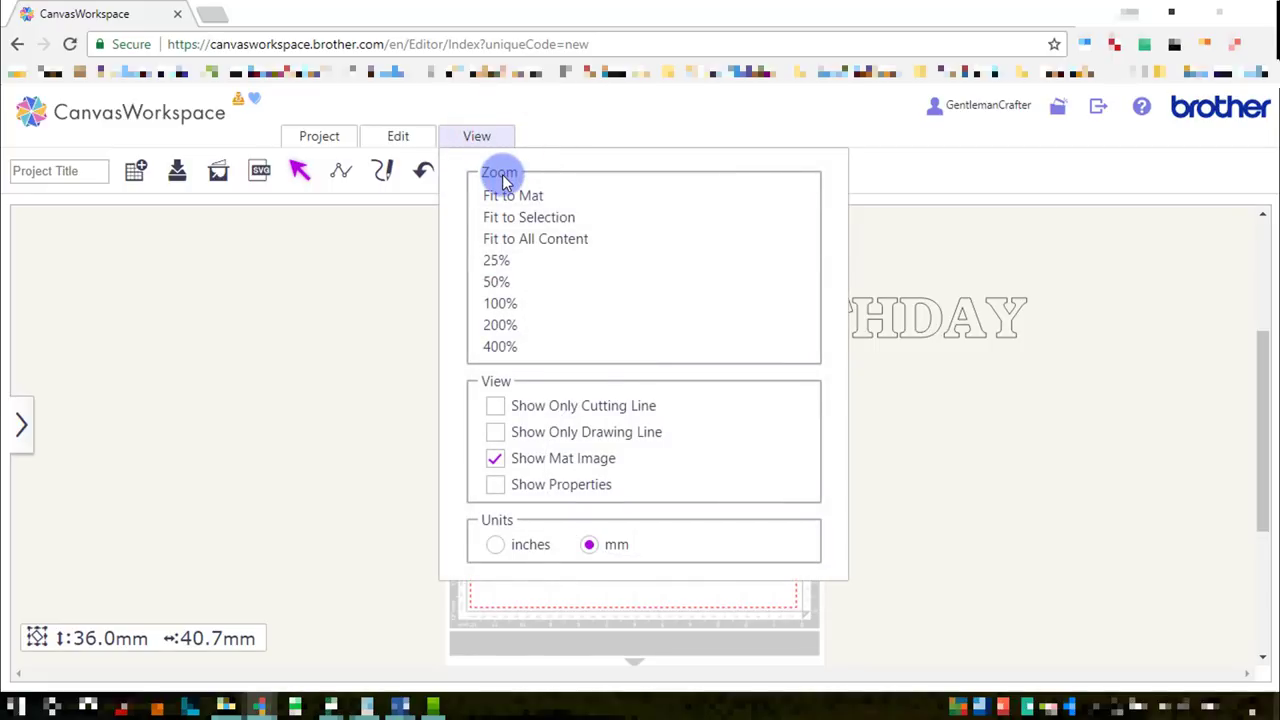
pyautogui.click(510, 214)
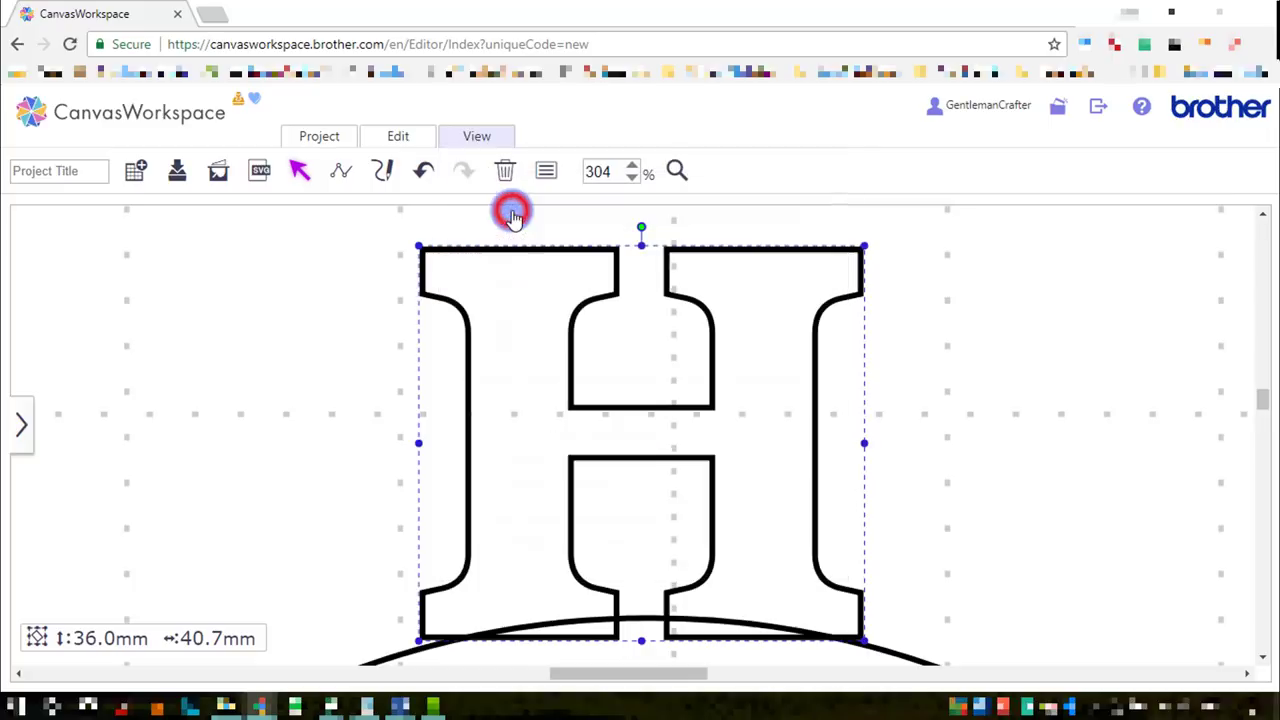
pyautogui.click(632, 178)
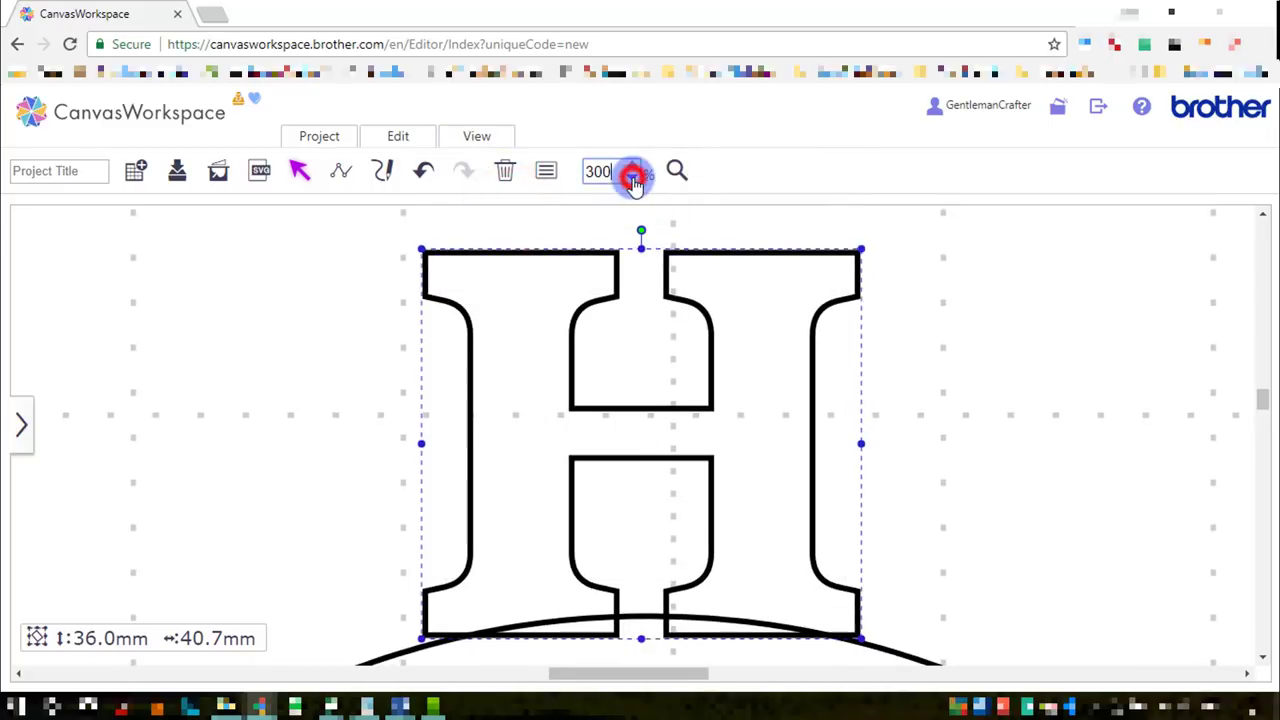
pyautogui.click(632, 178)
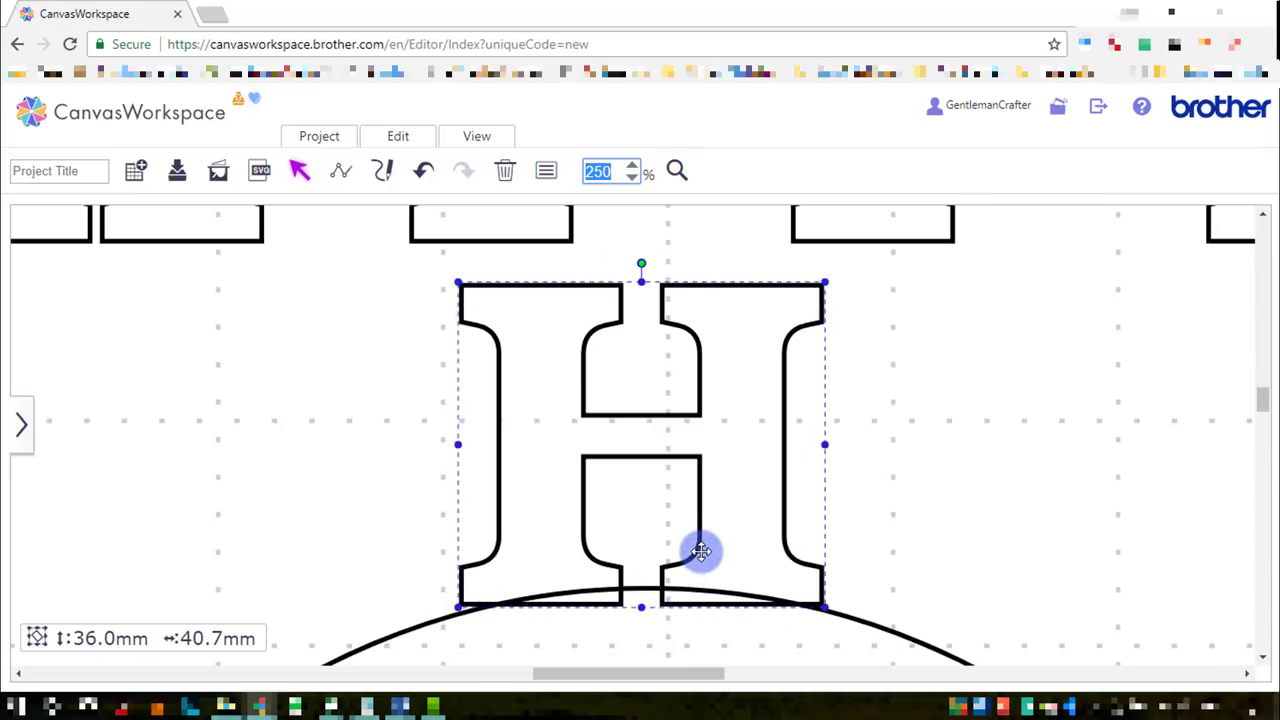
pyautogui.moveTo(701, 548); pyautogui.dragTo(703, 553)
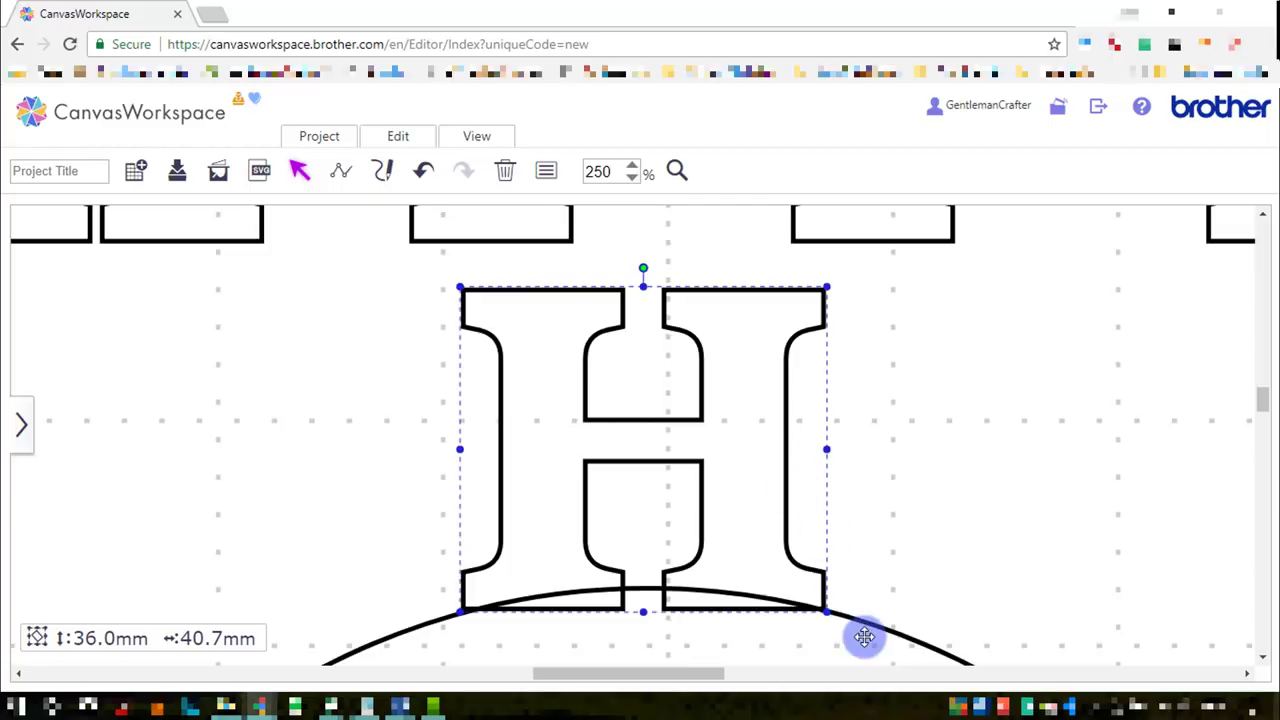
# Step: Centre the H horizontally over the circle with Align > Center Horizontally
pyautogui.click(903, 511)
pyautogui.moveTo(951, 464); pyautogui.dragTo(754, 654)
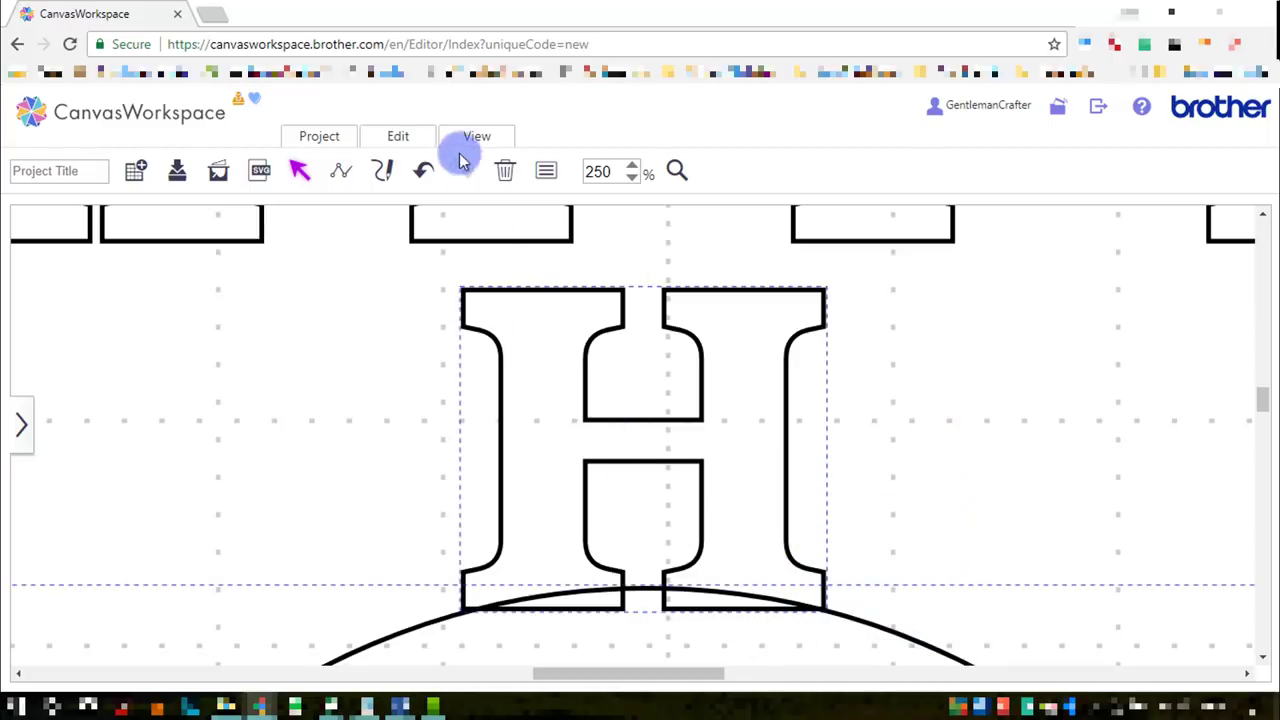
pyautogui.click(409, 139)
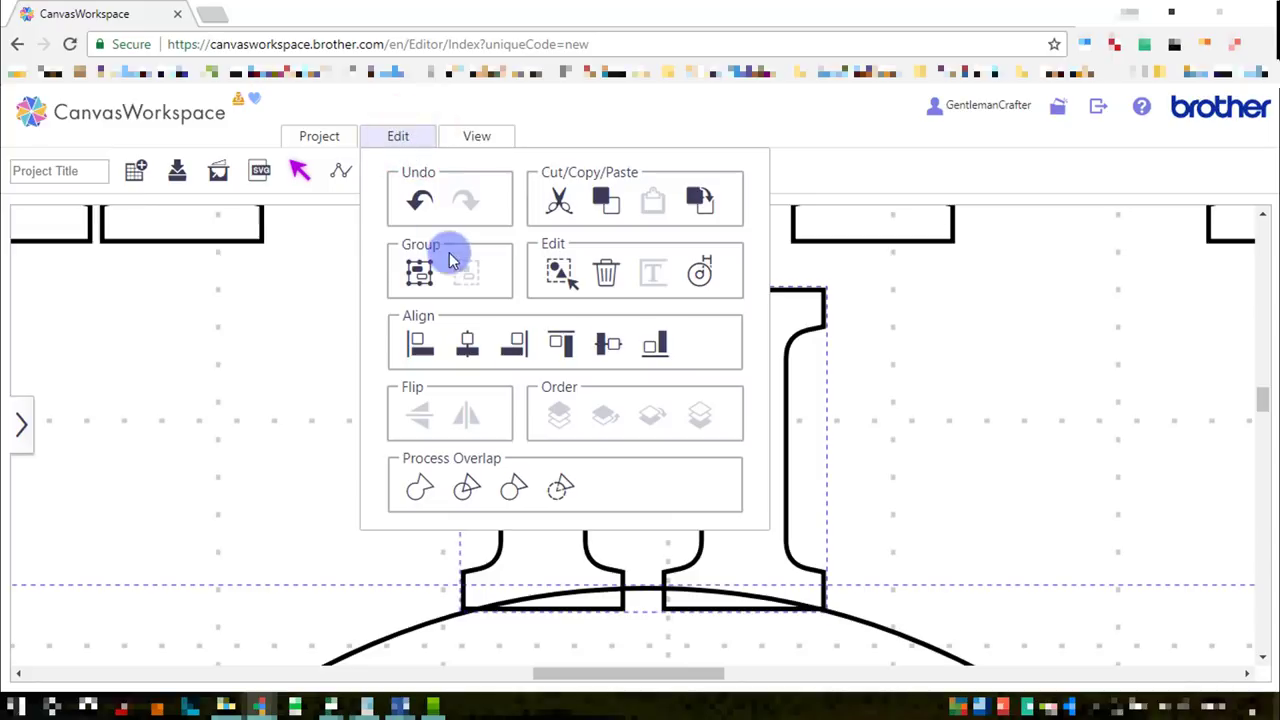
pyautogui.click(469, 352)
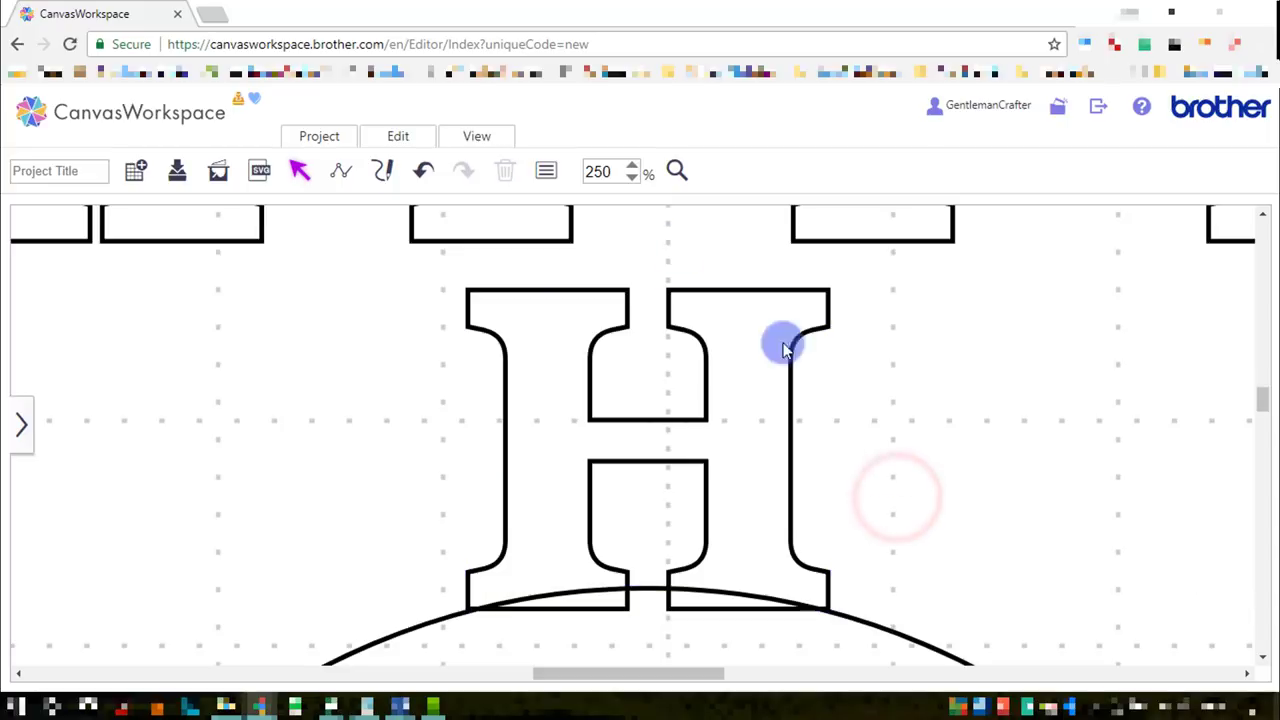
pyautogui.click(632, 178)
# Step: Move the A beside the H, rotated clockwise so its base rests on the arc
pyautogui.click(632, 180)
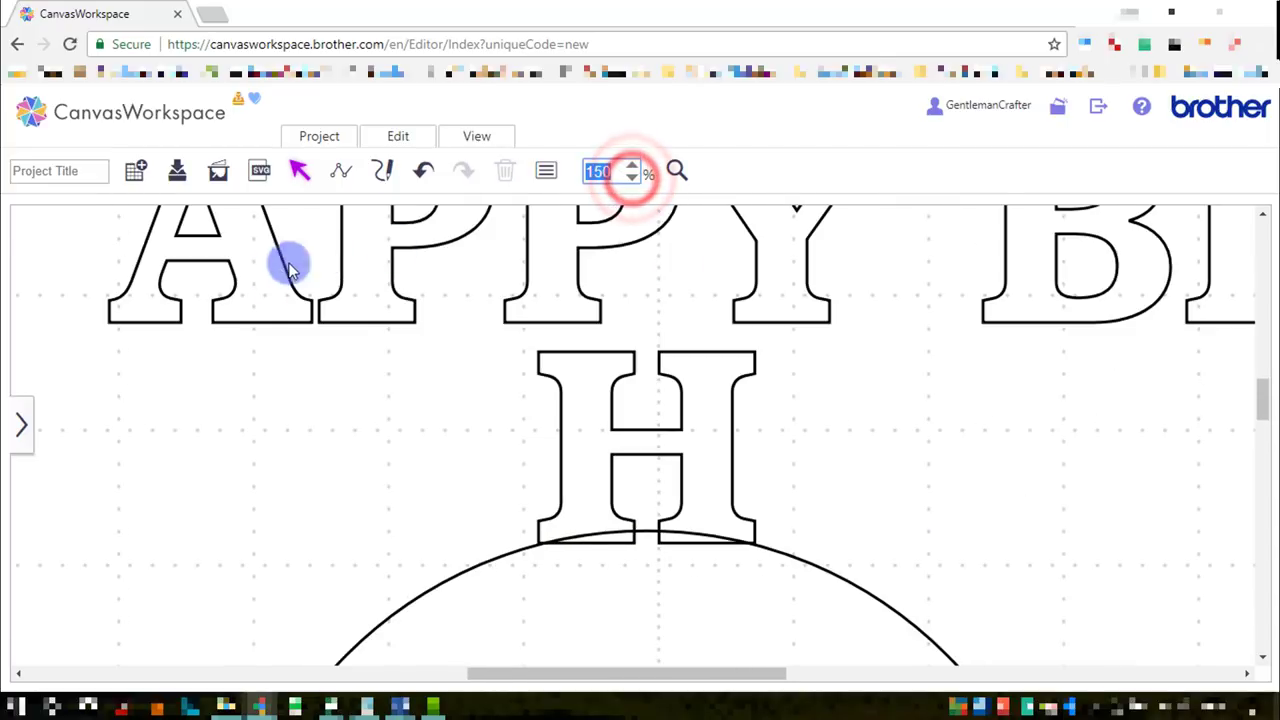
pyautogui.moveTo(279, 255); pyautogui.dragTo(913, 509)
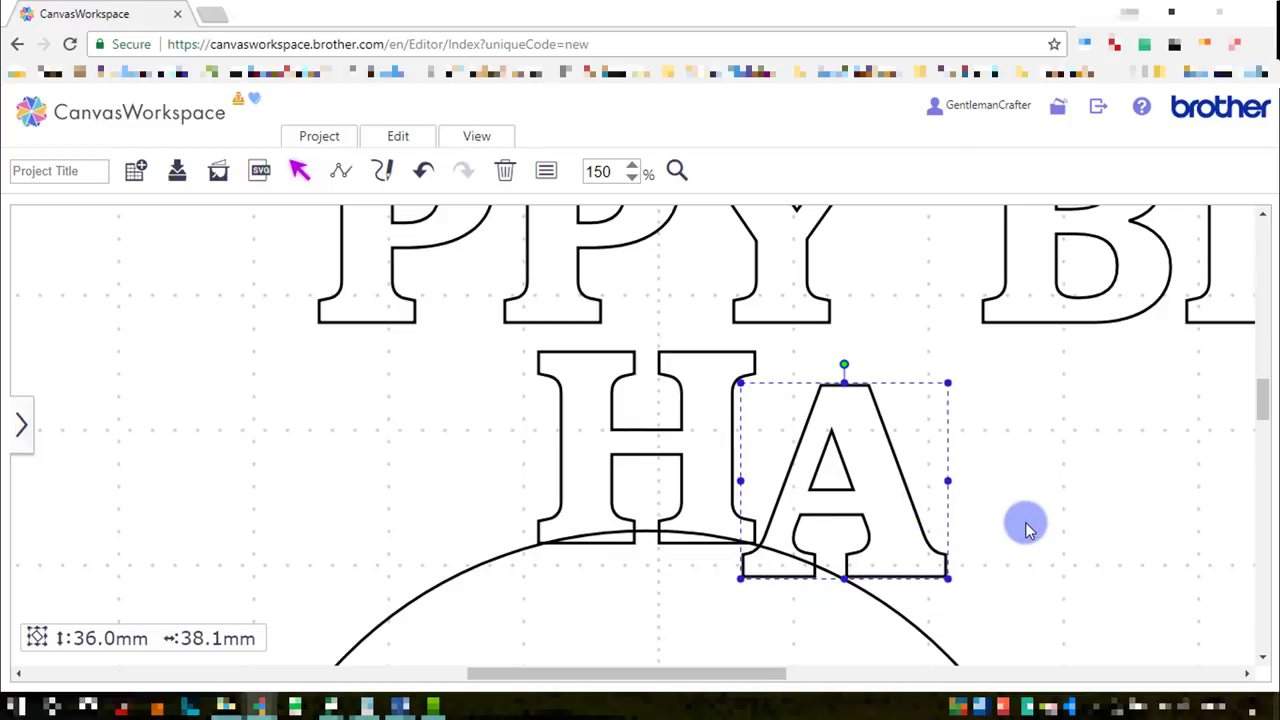
pyautogui.scroll(-2, 1027, 527)
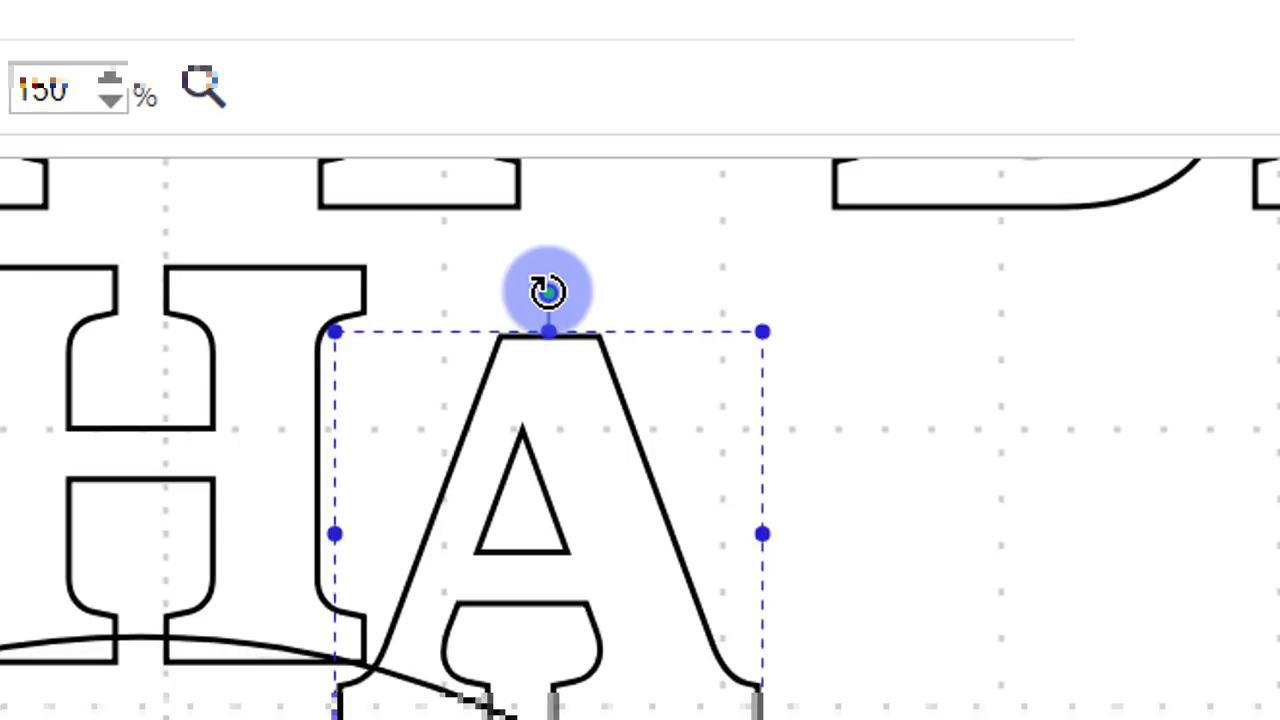
pyautogui.moveTo(548, 291); pyautogui.dragTo(605, 322)
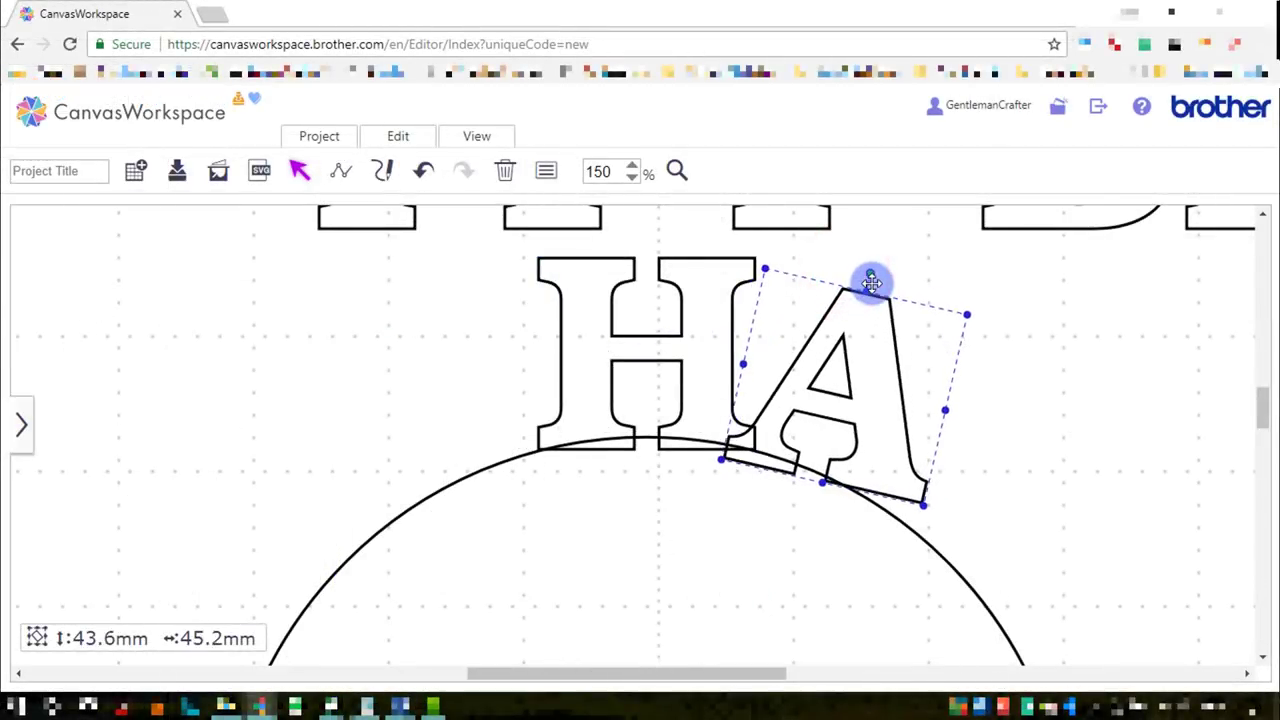
pyautogui.moveTo(871, 283); pyautogui.dragTo(886, 294)
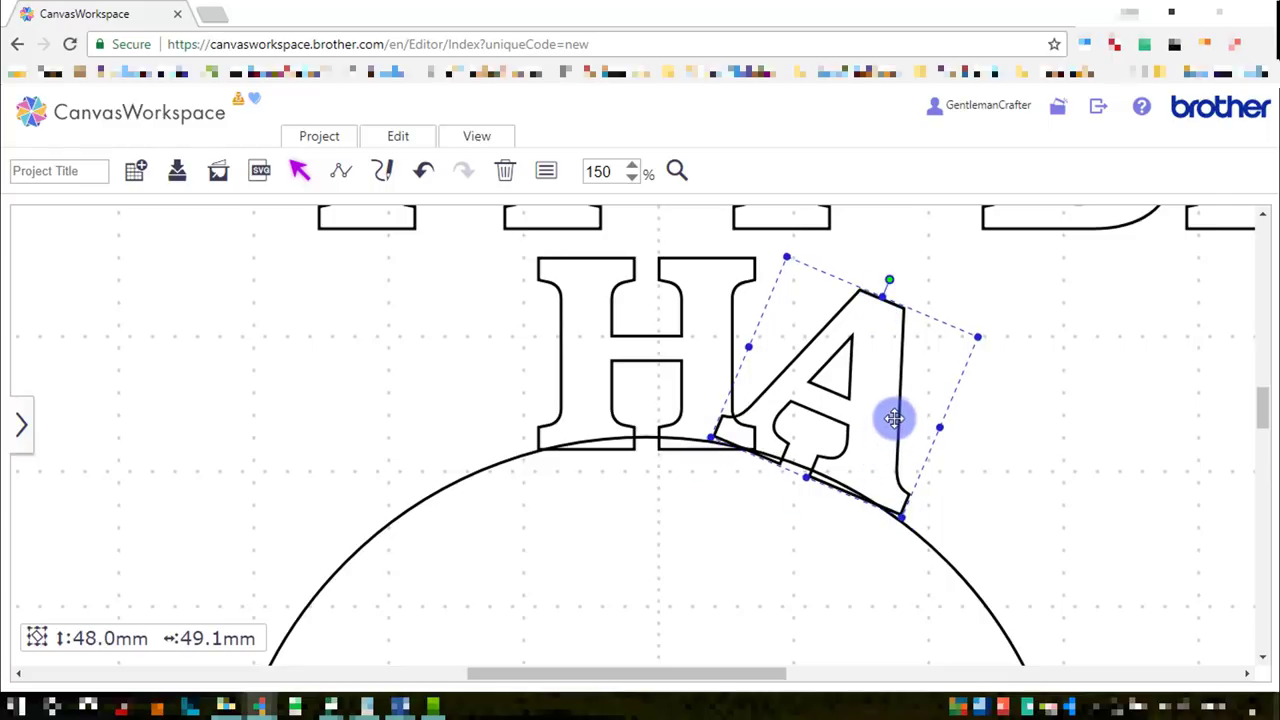
pyautogui.moveTo(898, 411); pyautogui.dragTo(945, 427)
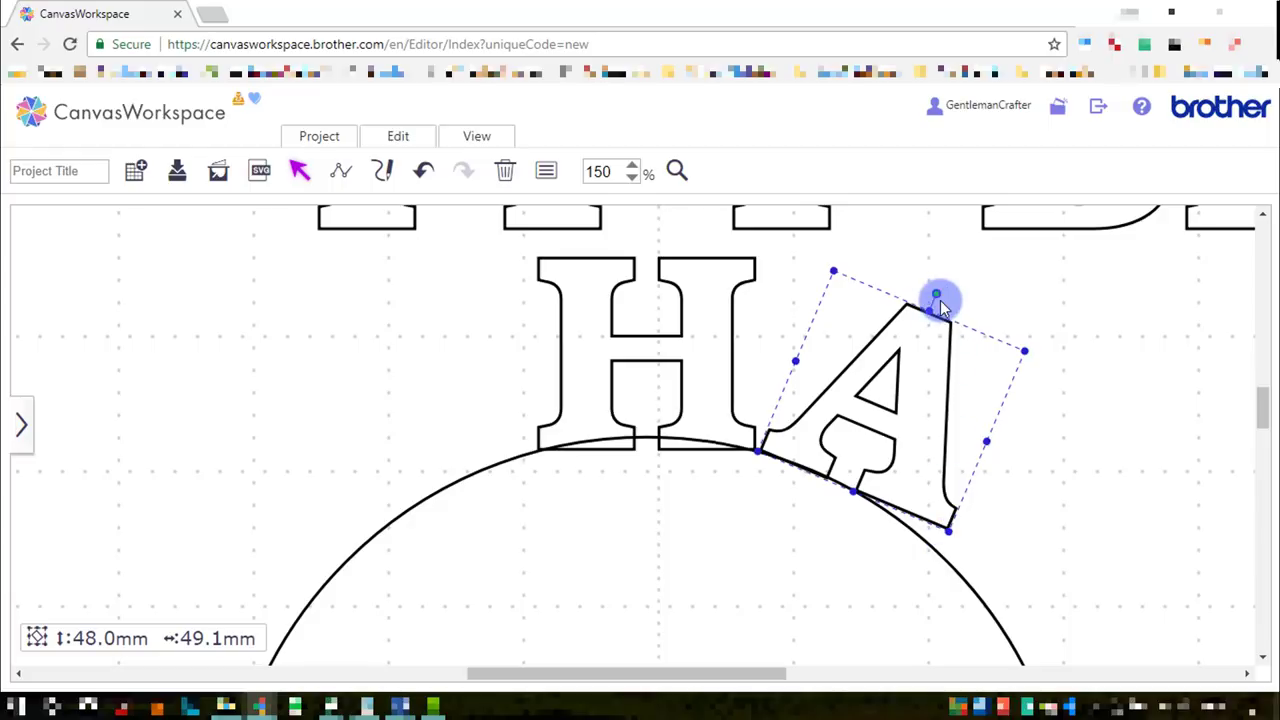
pyautogui.moveTo(938, 291); pyautogui.dragTo(947, 301)
pyautogui.moveTo(907, 362); pyautogui.dragTo(908, 377)
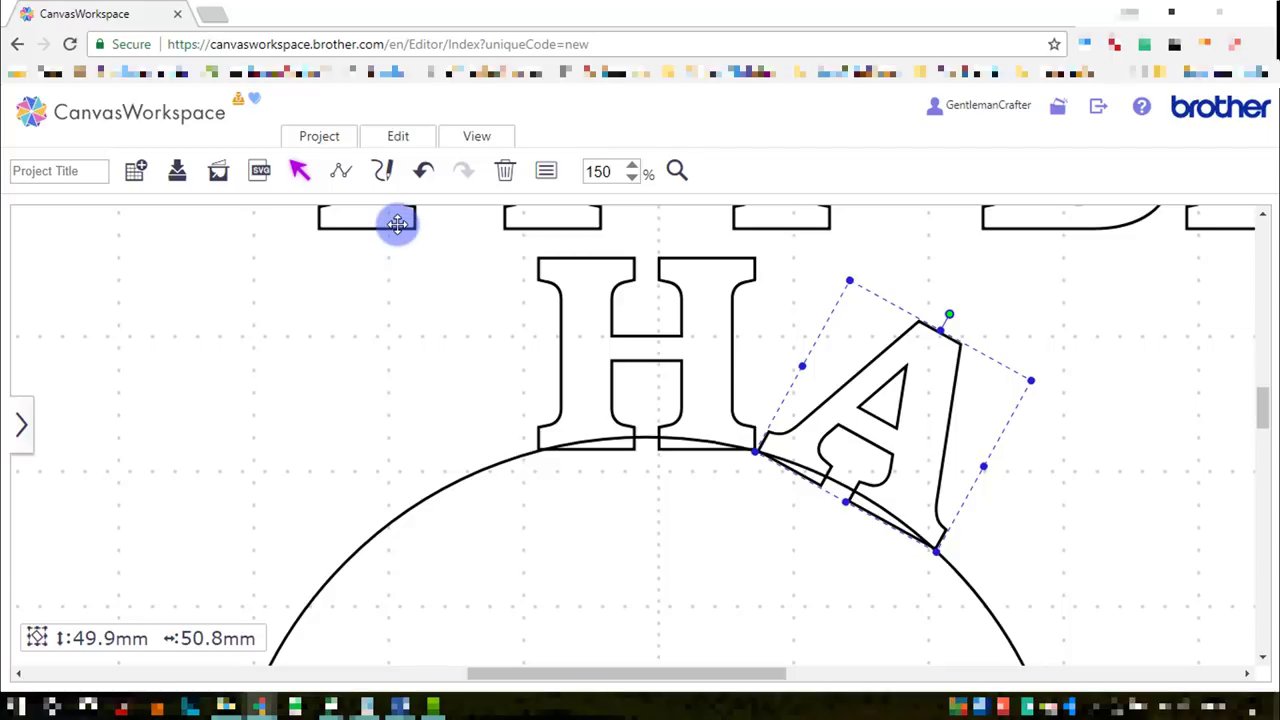
# Step: Place the first P beside the A, rotated about 40° clockwise against the arc
pyautogui.moveTo(397, 221); pyautogui.dragTo(1020, 596)
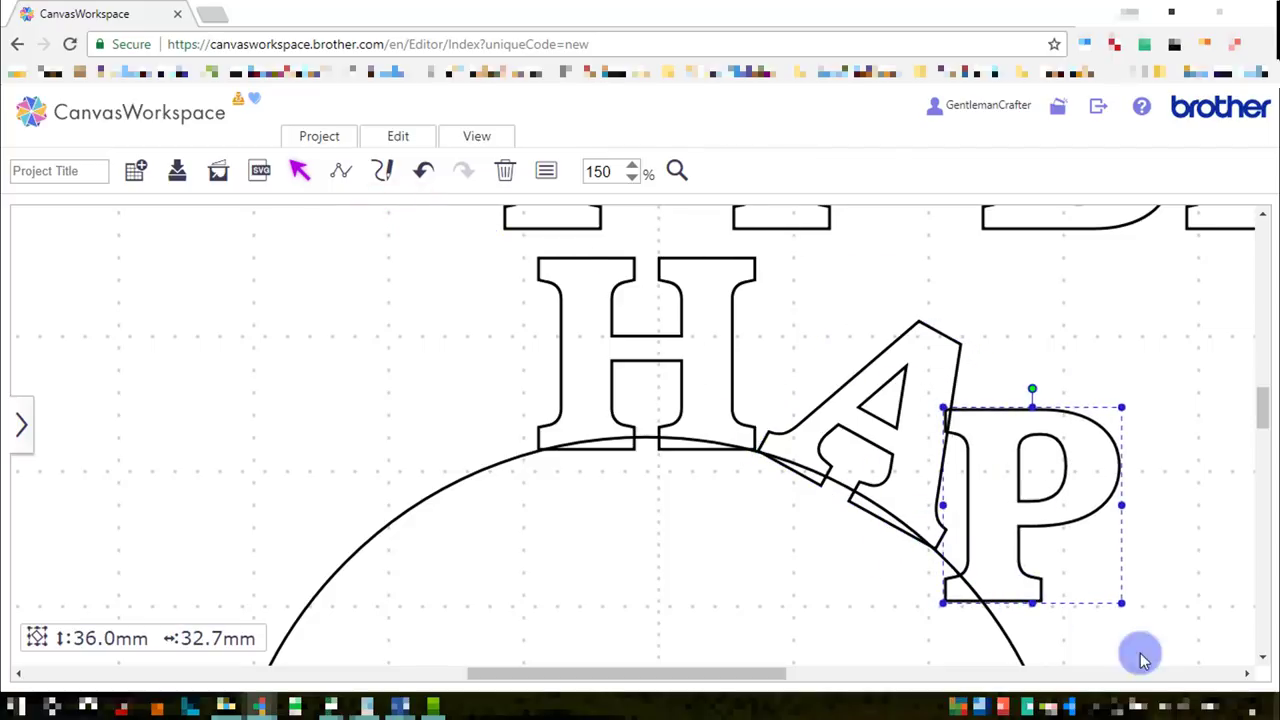
pyautogui.click(1246, 673)
pyautogui.click(1246, 673)
pyautogui.scroll(-2, 920, 560)
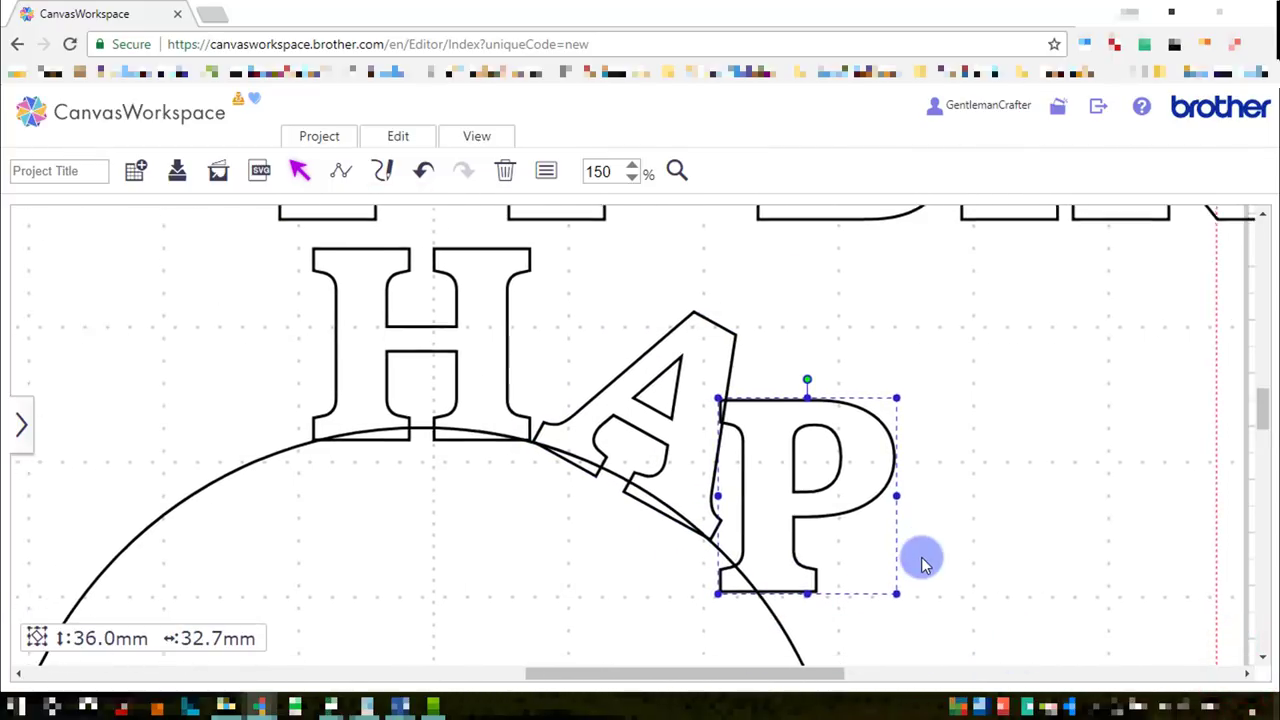
pyautogui.moveTo(807, 291); pyautogui.dragTo(865, 416)
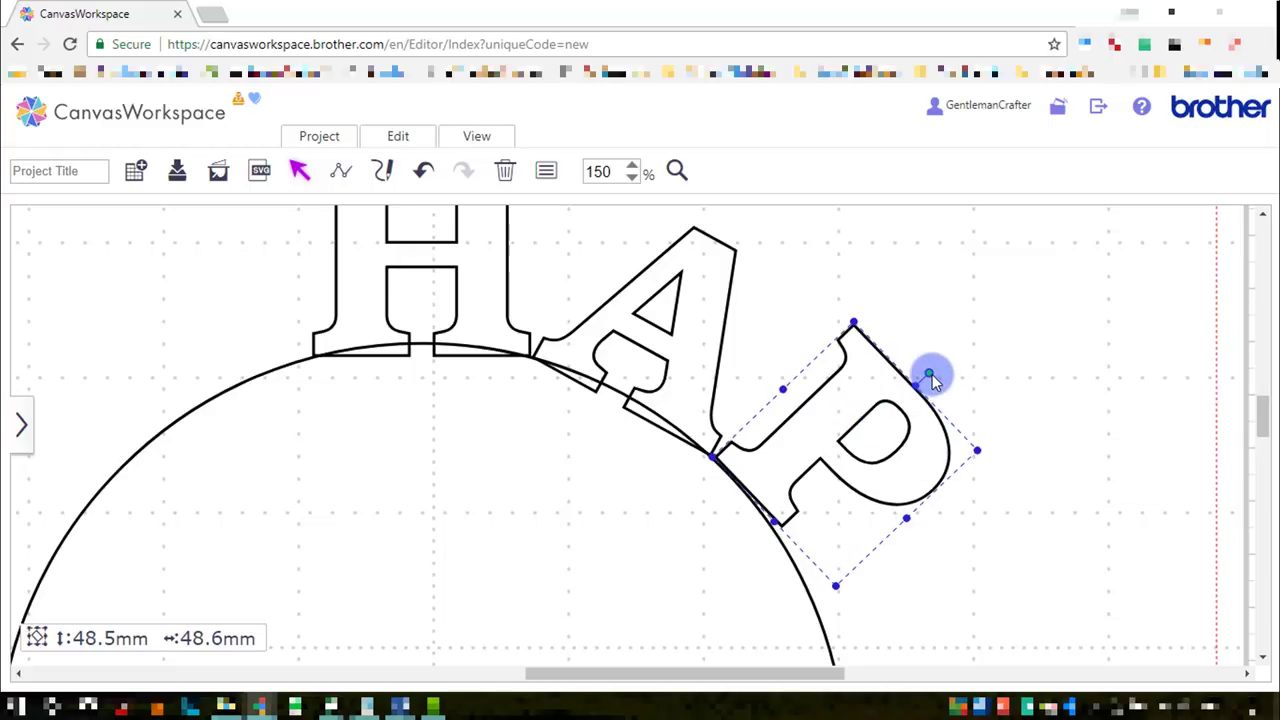
pyautogui.moveTo(929, 374); pyautogui.dragTo(948, 396)
# Step: Bring the second P down after the first and tilt it steeply clockwise along the arc
pyautogui.scroll(5, 720, 357)
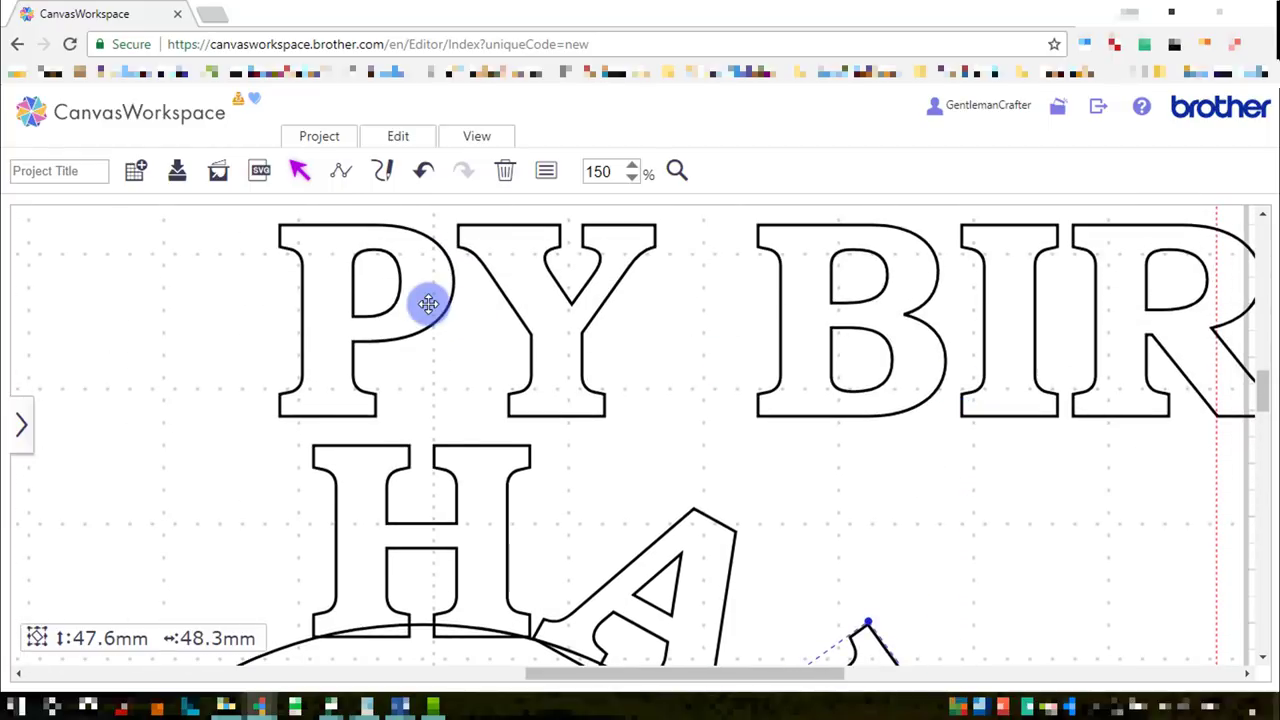
pyautogui.moveTo(428, 304); pyautogui.dragTo(1080, 569)
pyautogui.scroll(-6, 1074, 566)
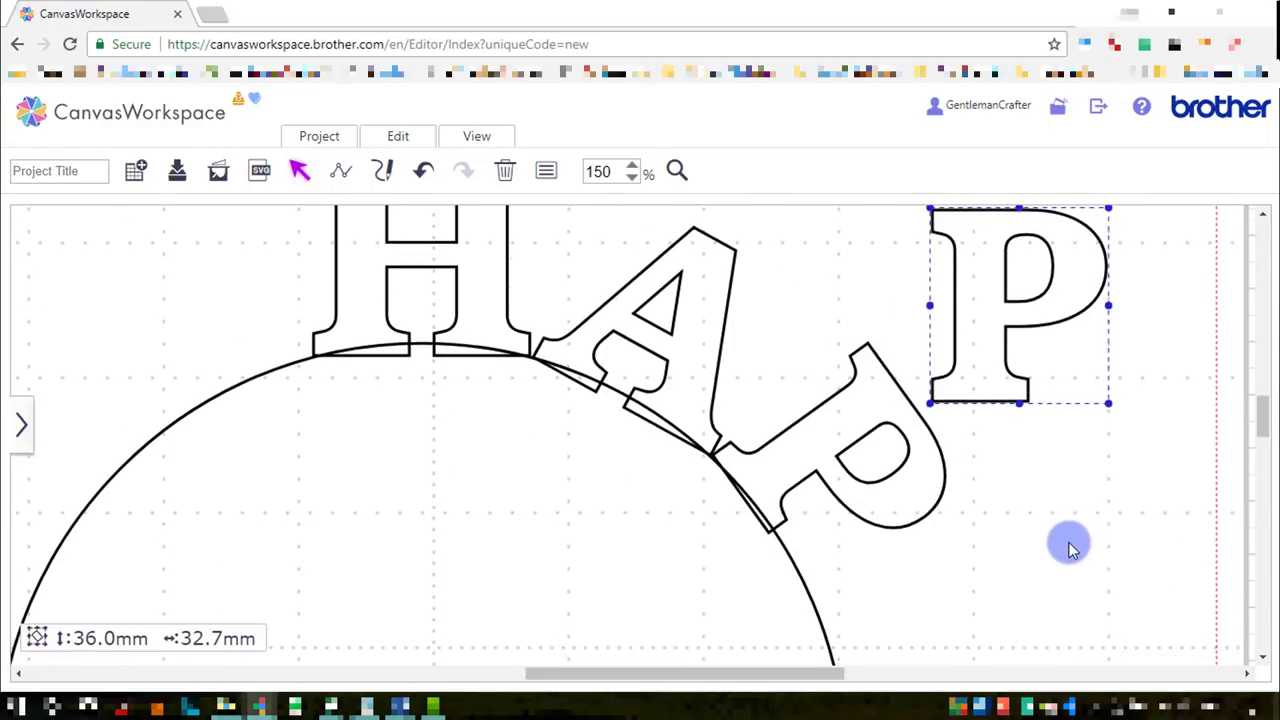
pyautogui.moveTo(1075, 297); pyautogui.dragTo(975, 563)
pyautogui.scroll(-2, 985, 558)
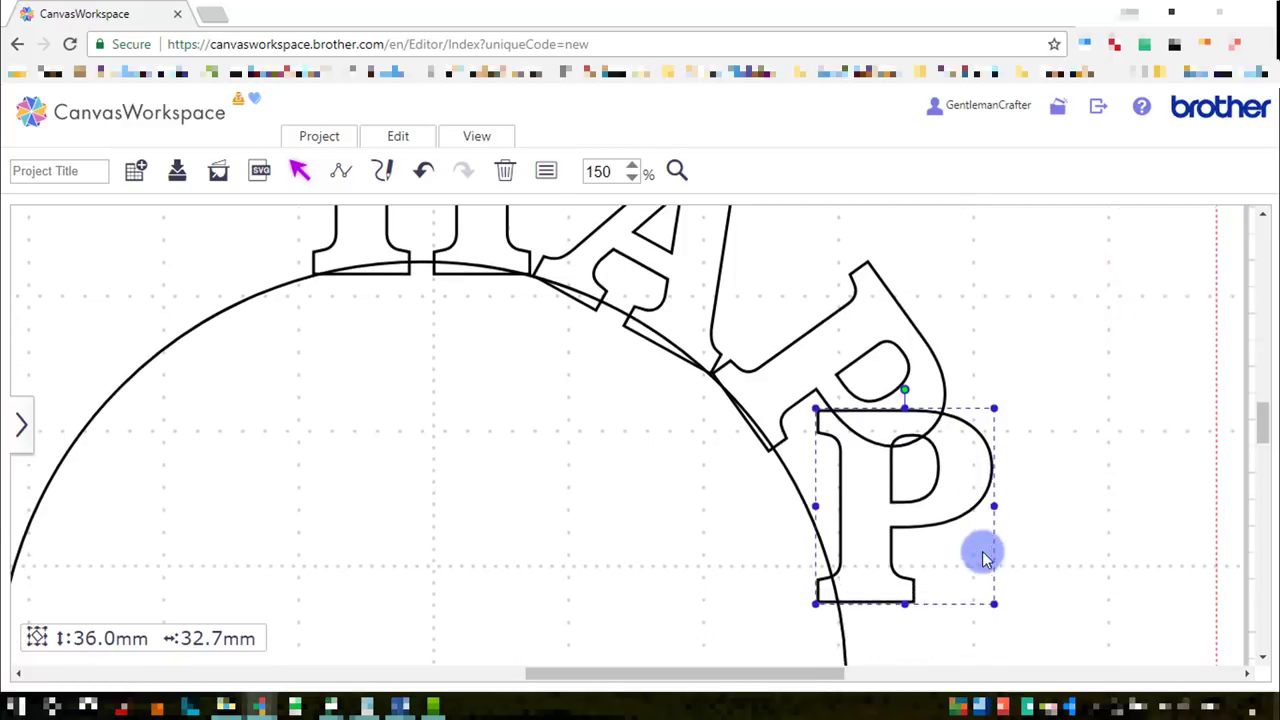
pyautogui.scroll(-1, 985, 558)
pyautogui.moveTo(905, 375); pyautogui.dragTo(979, 490)
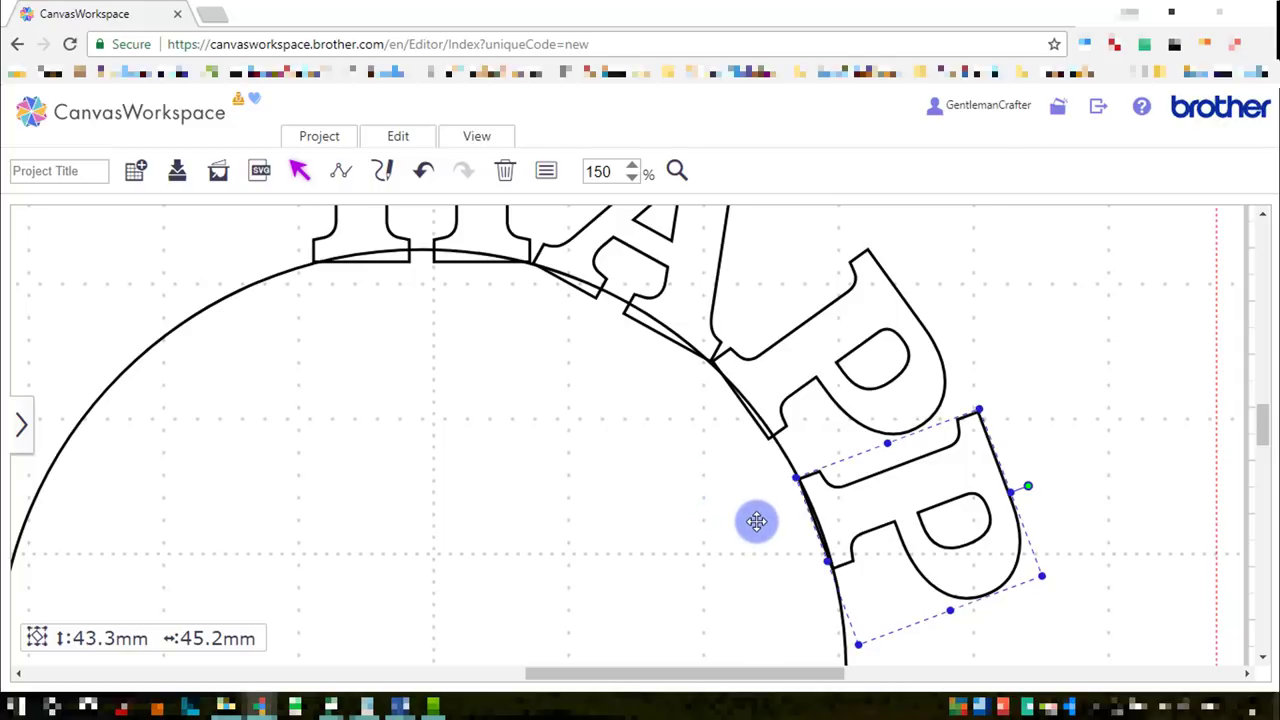
pyautogui.scroll(-2, 795, 447)
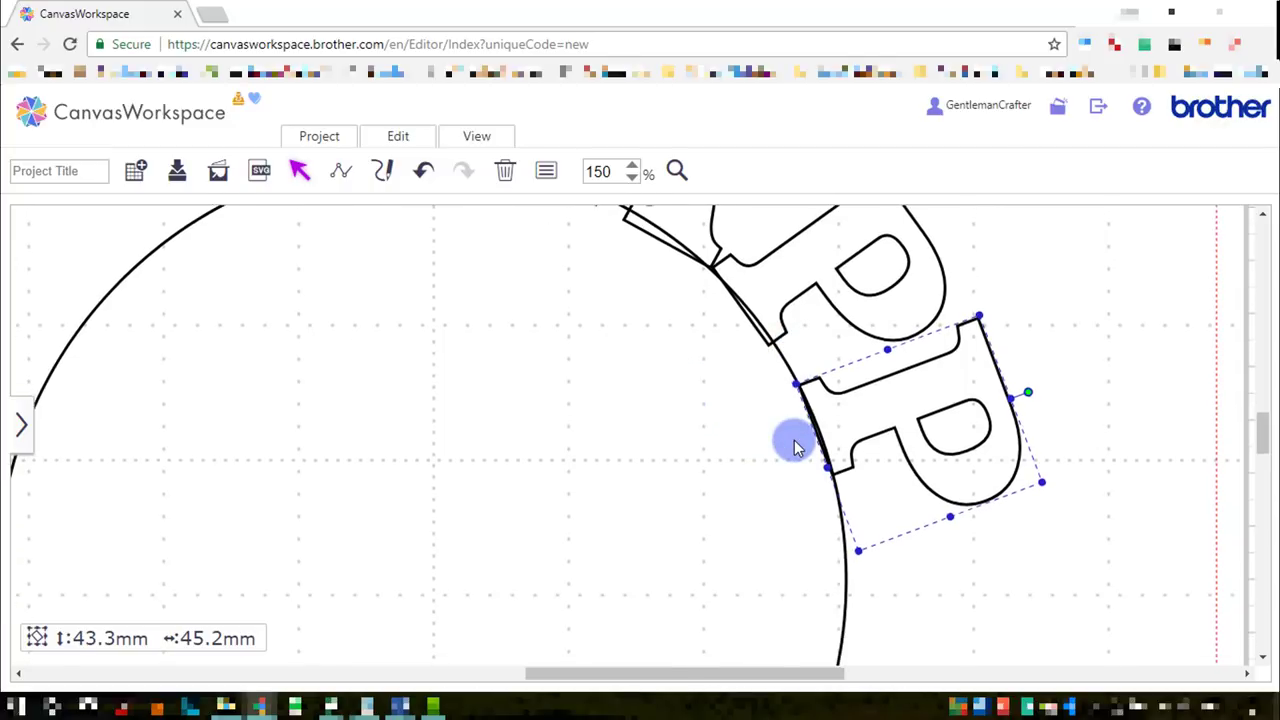
pyautogui.scroll(2, 795, 447)
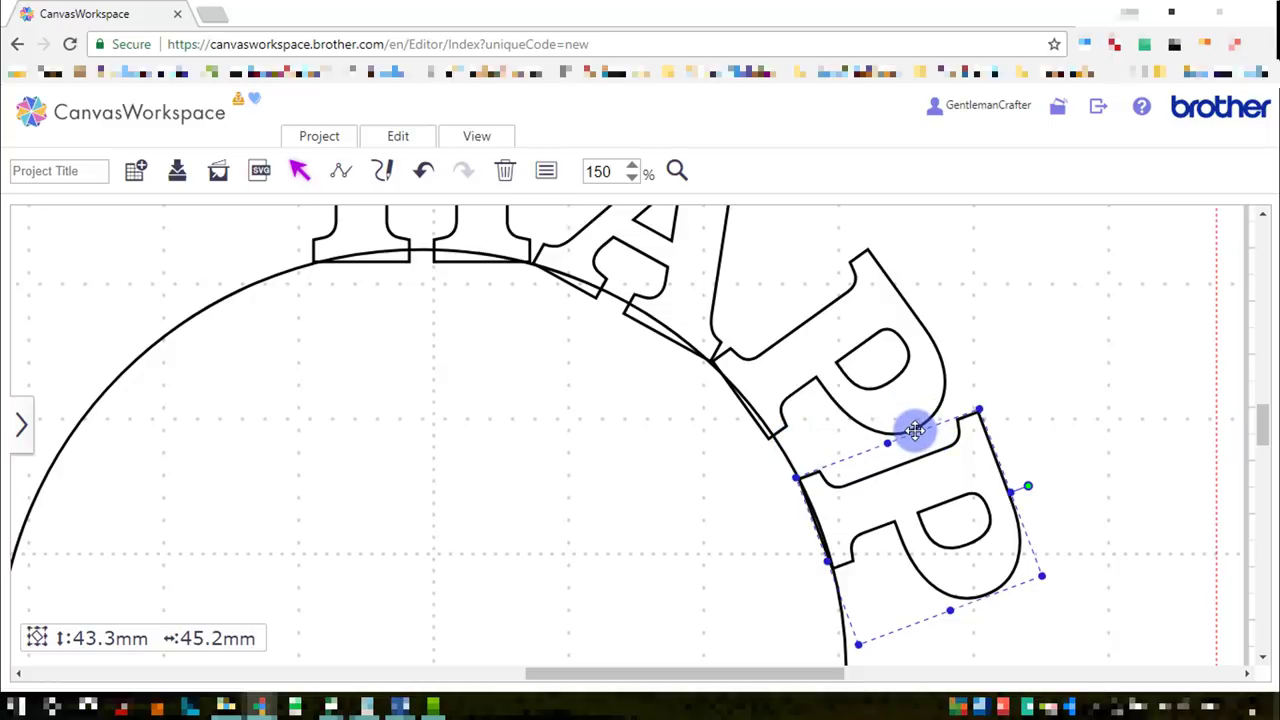
pyautogui.scroll(-2, 927, 450)
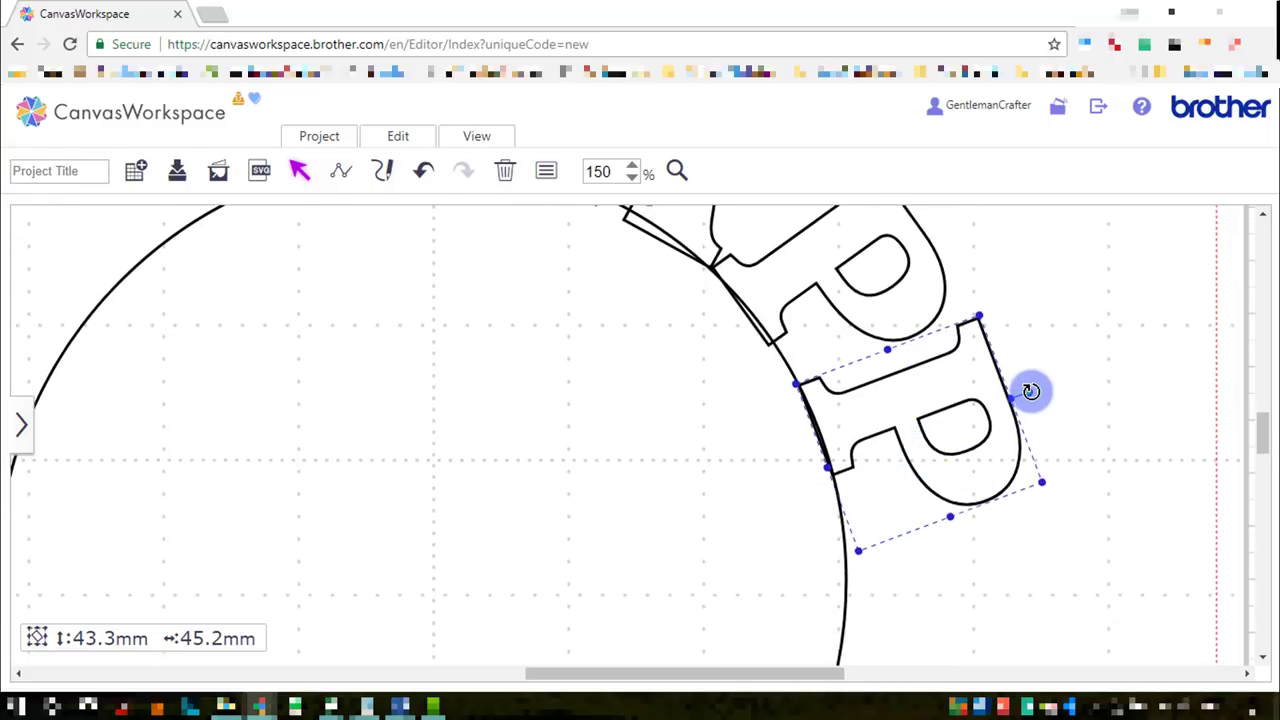
pyautogui.moveTo(1031, 391)
pyautogui.mouseDown()
pyautogui.moveTo(965, 404)
pyautogui.moveTo(1024, 399)
pyautogui.mouseUp()
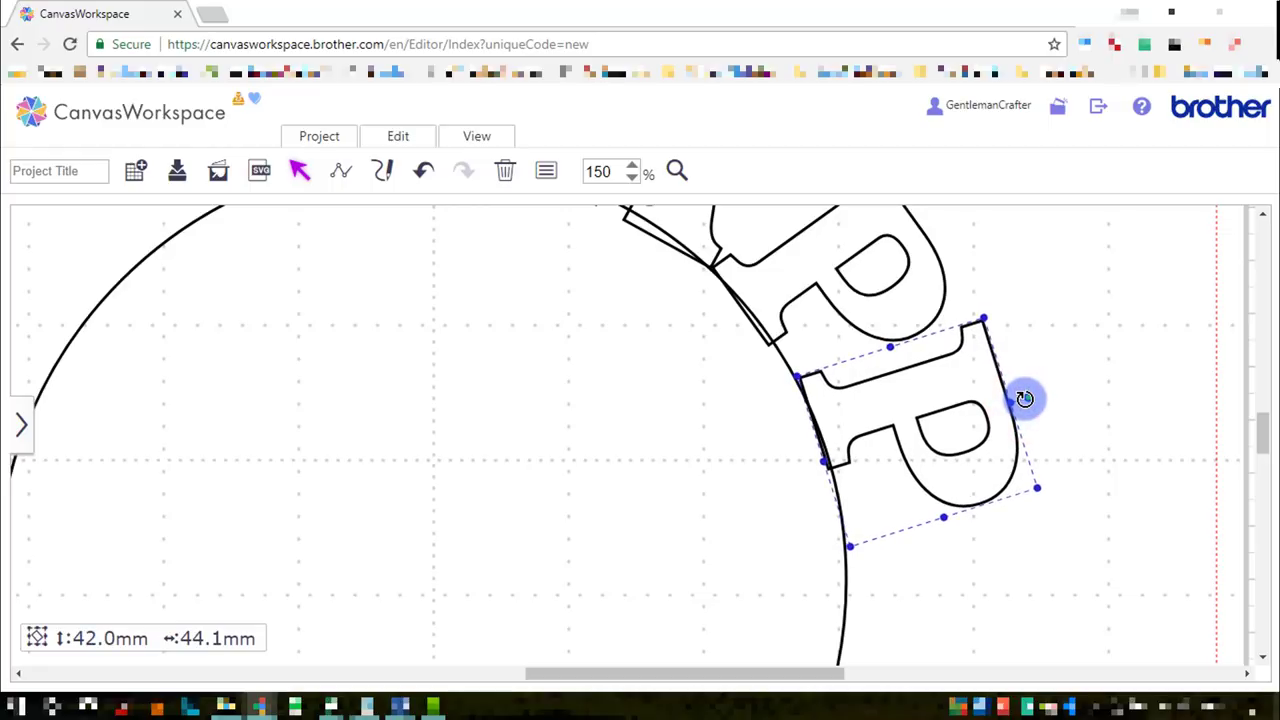
pyautogui.scroll(5, 1057, 420)
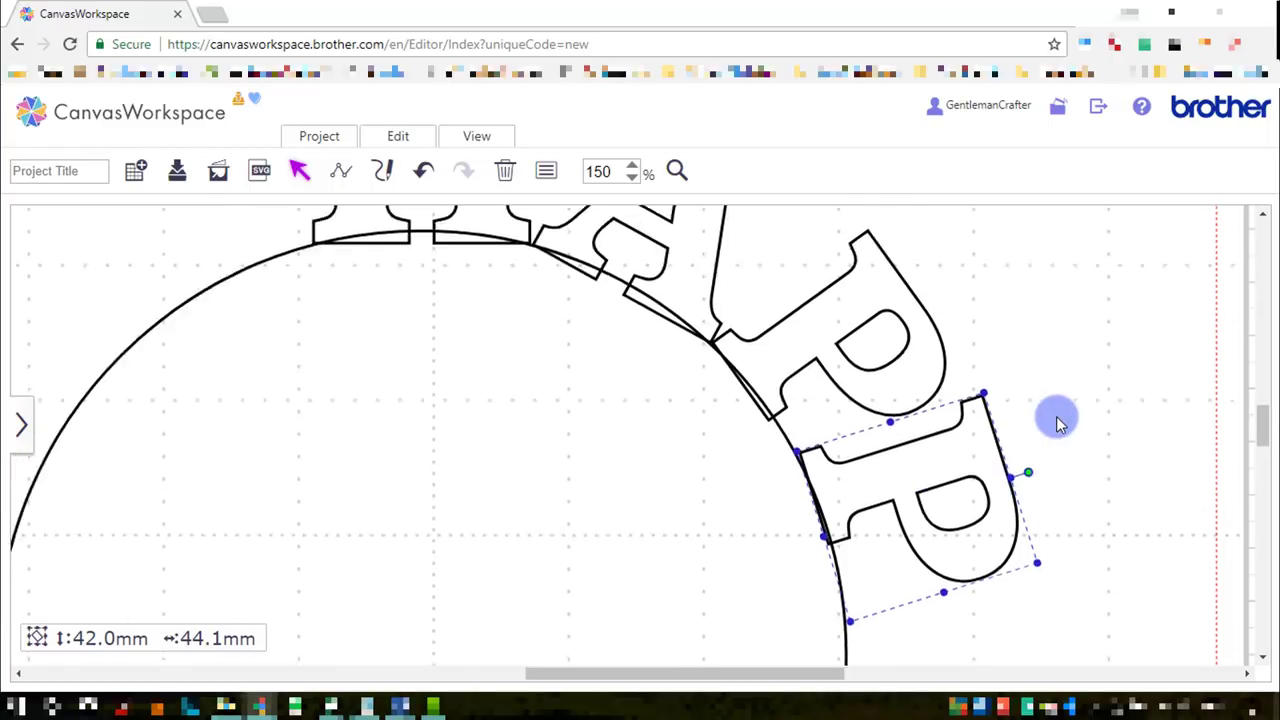
# Step: Move the Y below the second P and tilt it to follow the circle's curve
pyautogui.moveTo(577, 256); pyautogui.dragTo(1077, 606)
pyautogui.scroll(-5, 1071, 560)
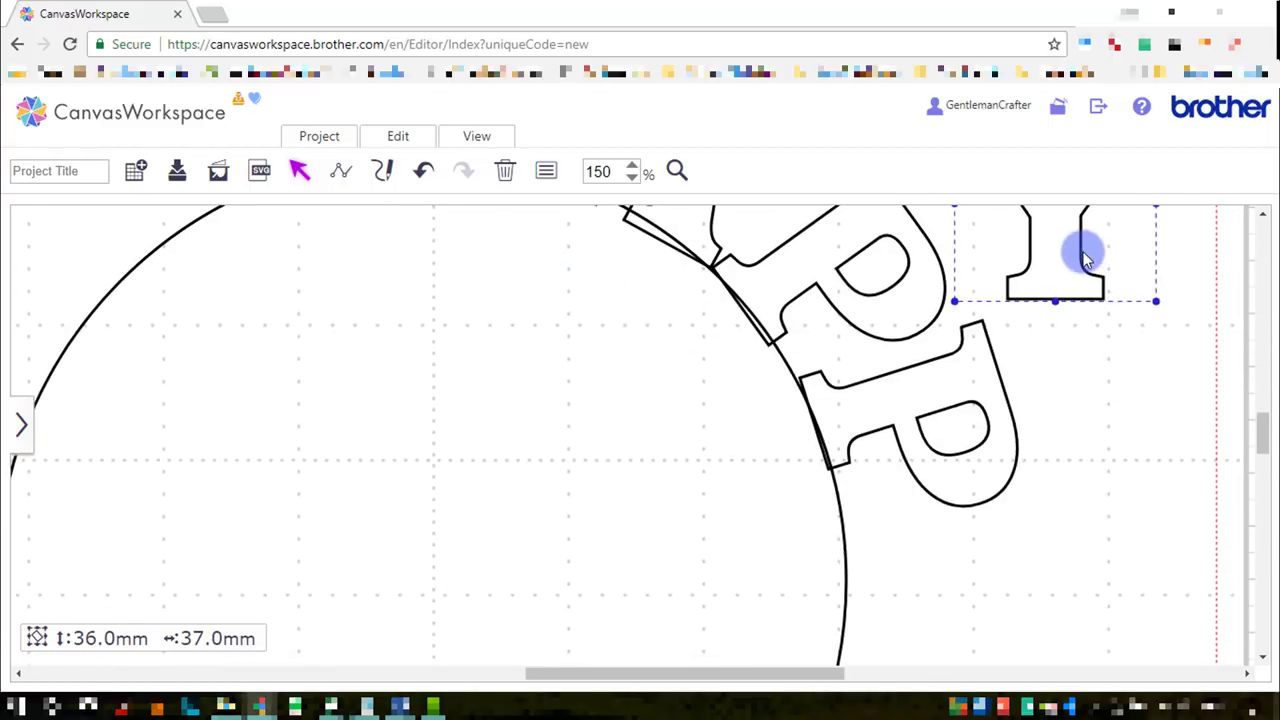
pyautogui.moveTo(1079, 249); pyautogui.dragTo(929, 586)
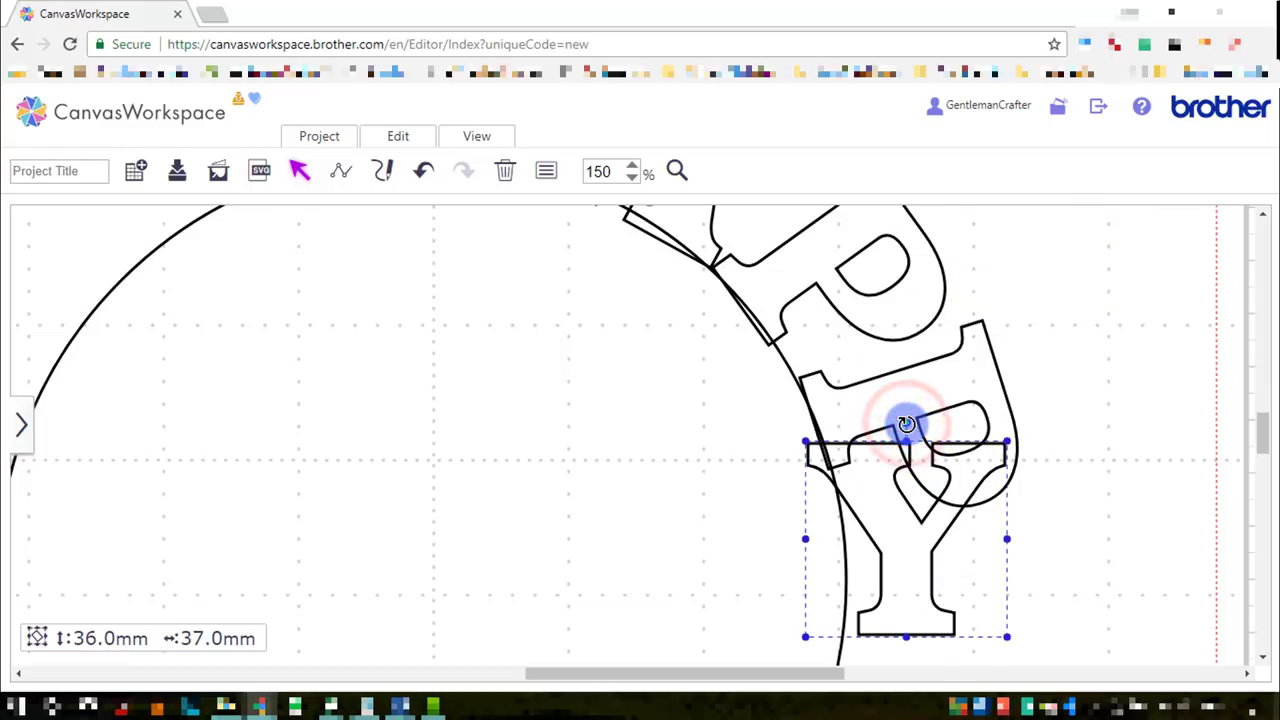
pyautogui.moveTo(938, 450); pyautogui.dragTo(1013, 514)
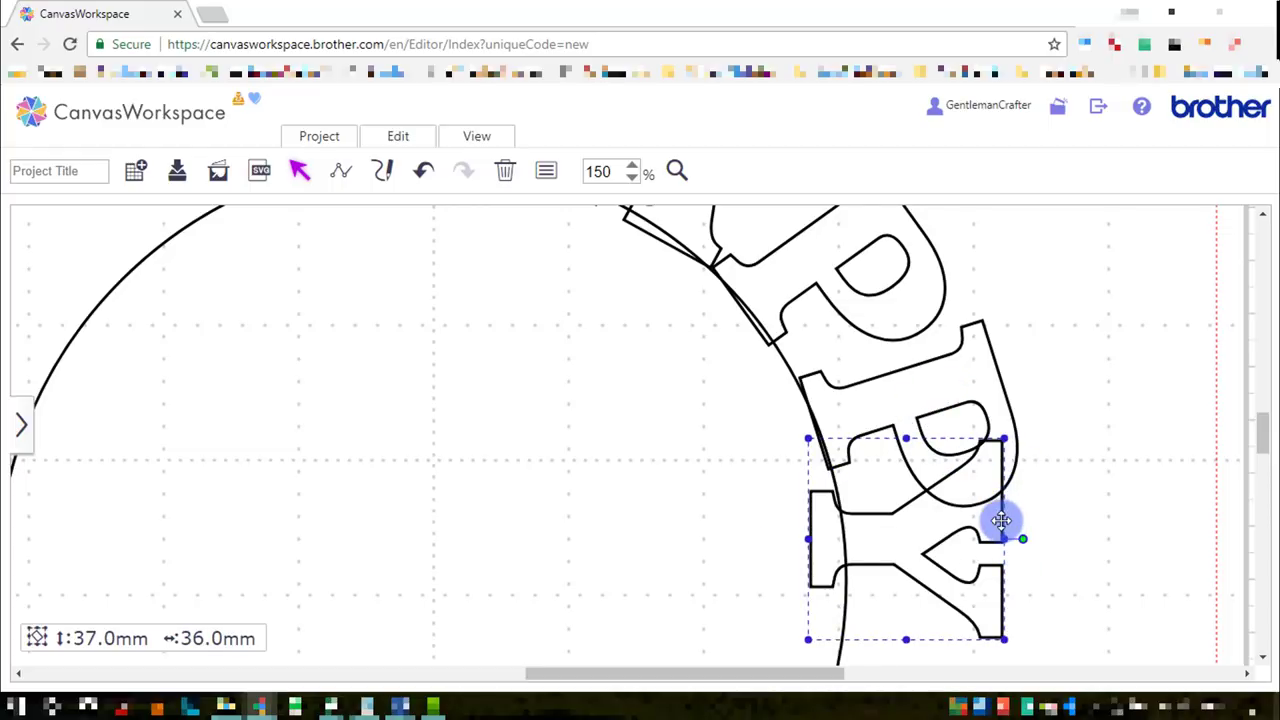
pyautogui.moveTo(1001, 520); pyautogui.dragTo(1029, 571)
pyautogui.scroll(-2, 1027, 555)
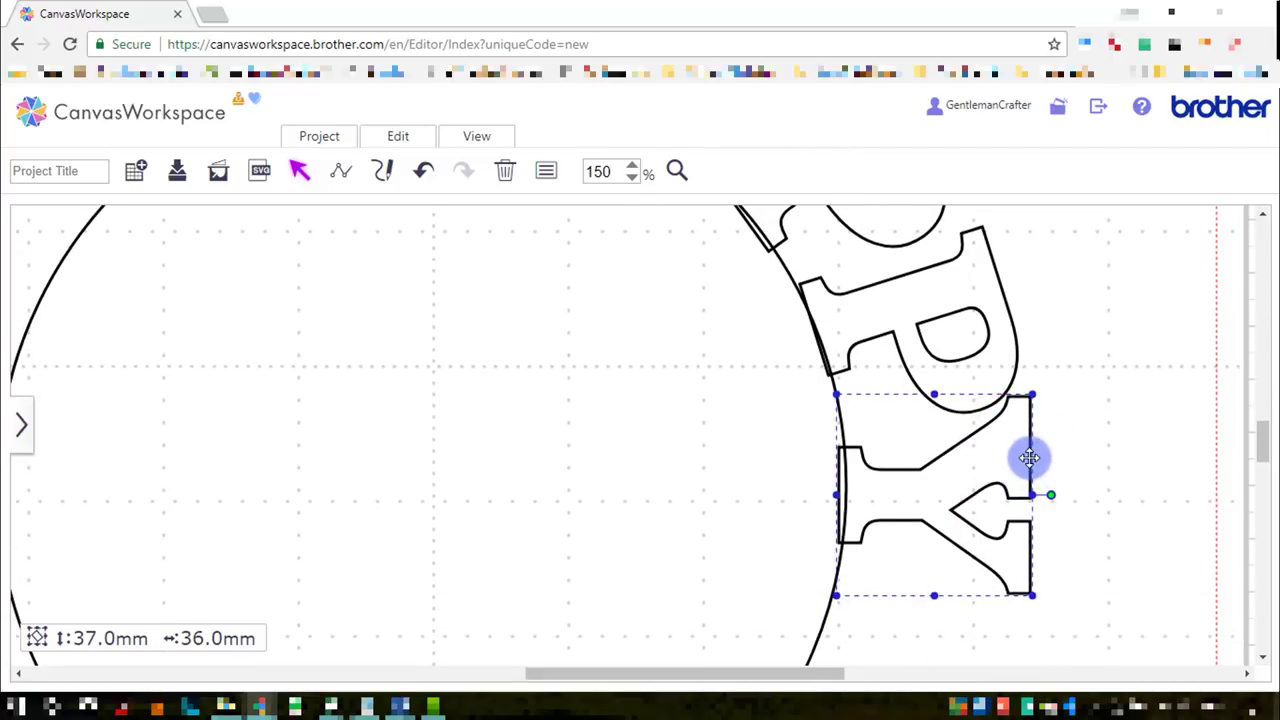
pyautogui.moveTo(1029, 457); pyautogui.dragTo(1036, 477)
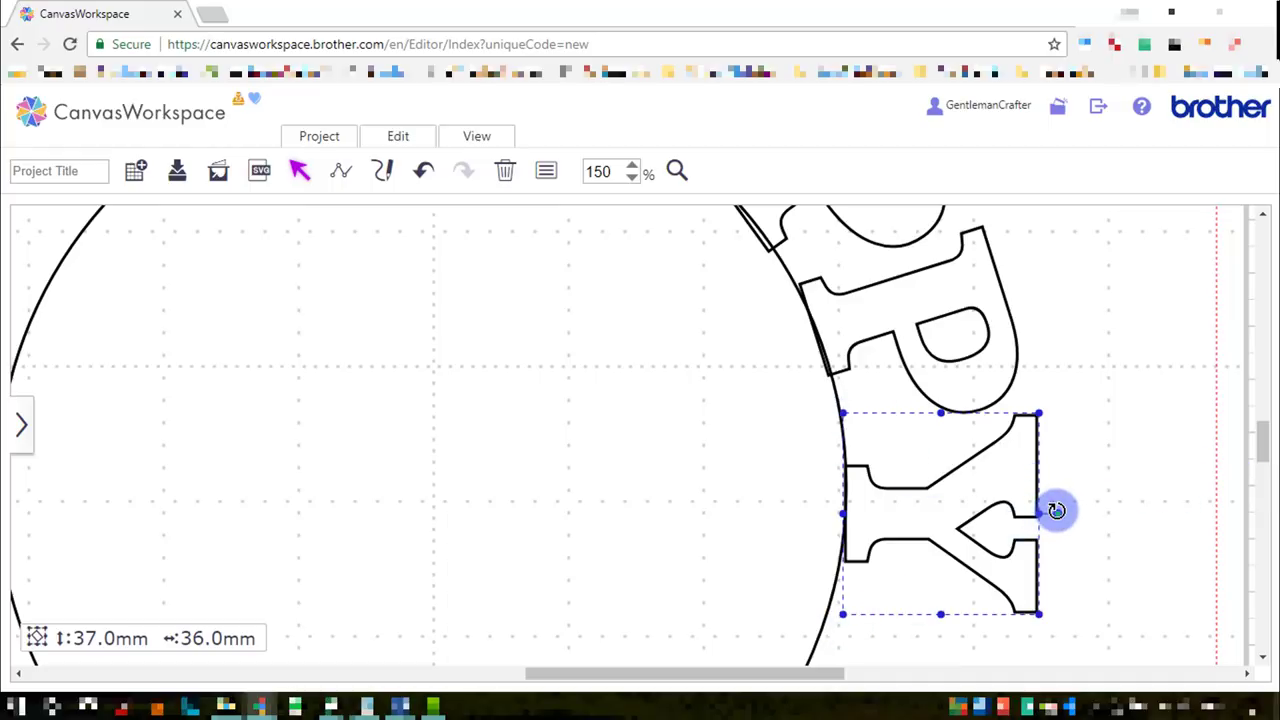
pyautogui.moveTo(1057, 510); pyautogui.dragTo(1000, 508)
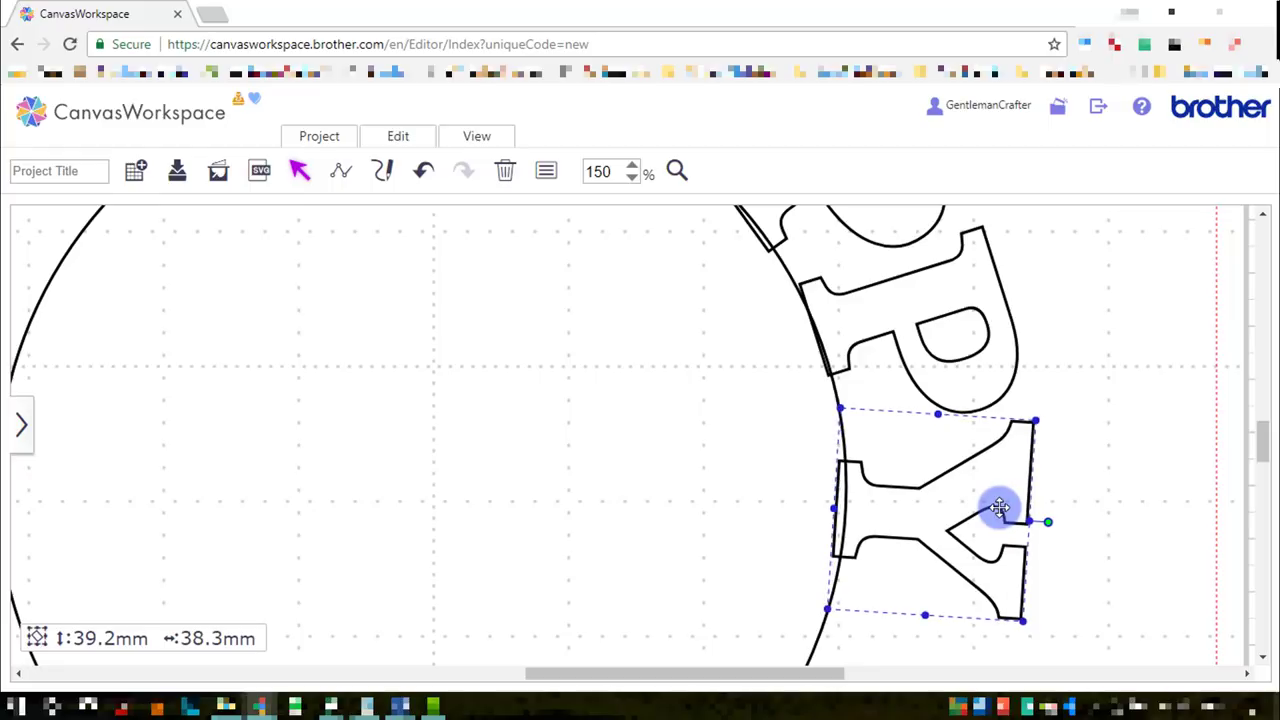
# Step: Fit the whole mat in view, then move the circle off the mat and undo both moves
pyautogui.click(1077, 517)
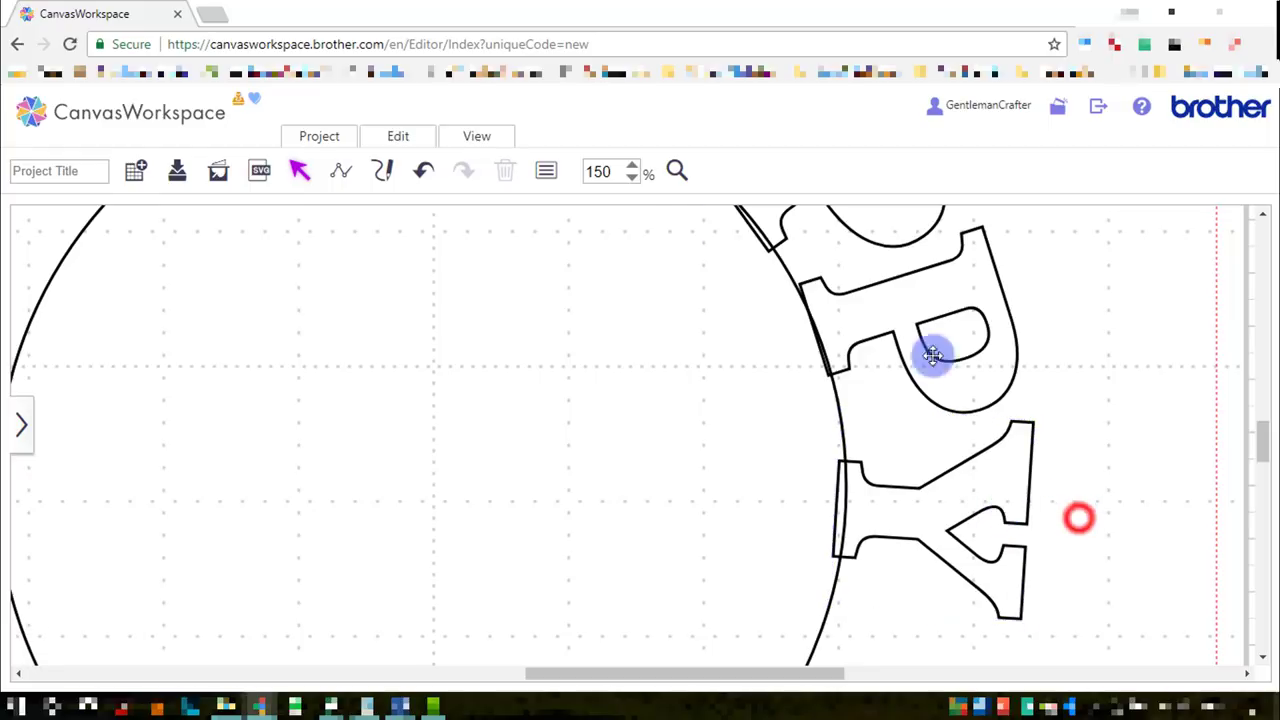
pyautogui.click(466, 136)
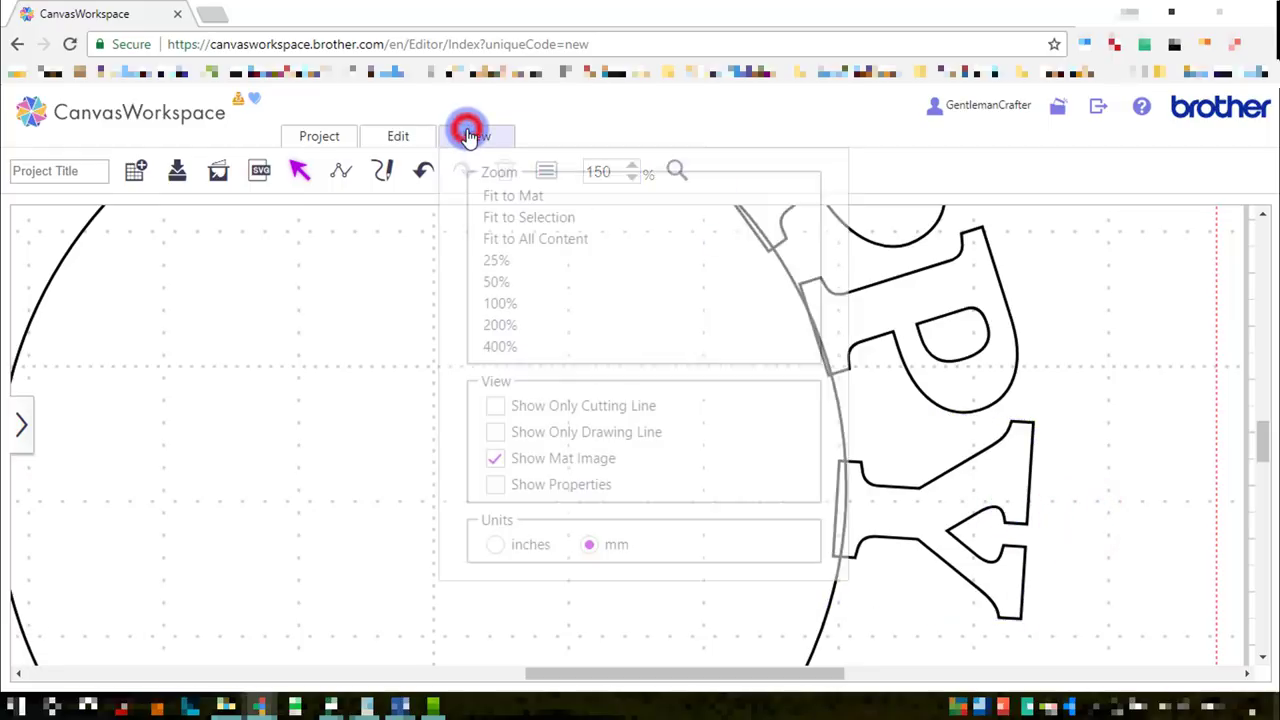
pyautogui.click(505, 193)
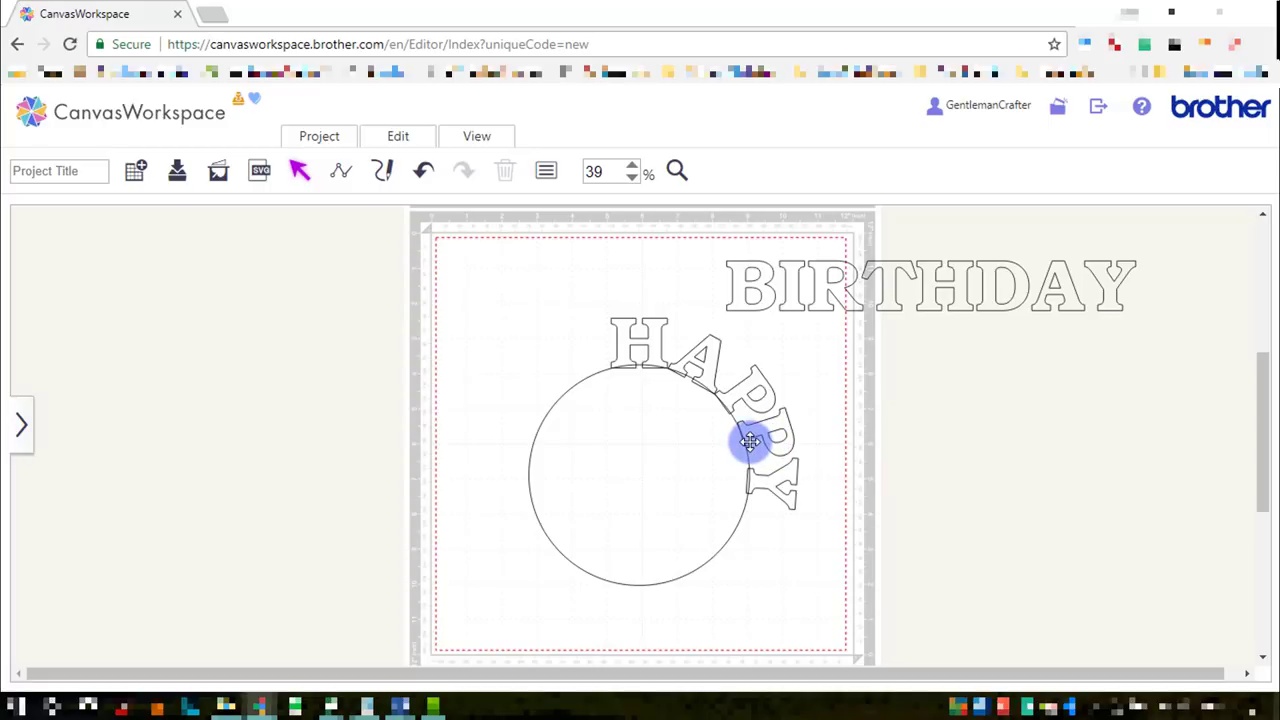
pyautogui.click(690, 436)
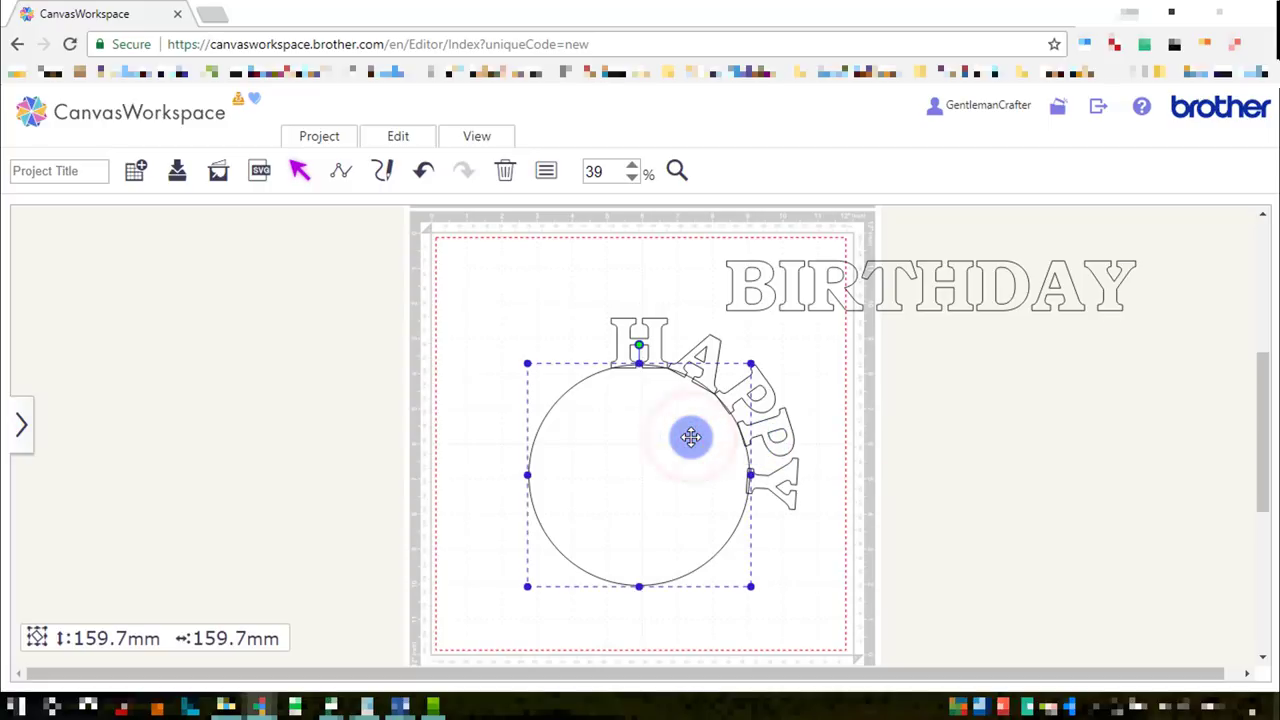
pyautogui.moveTo(690, 436); pyautogui.dragTo(325, 440)
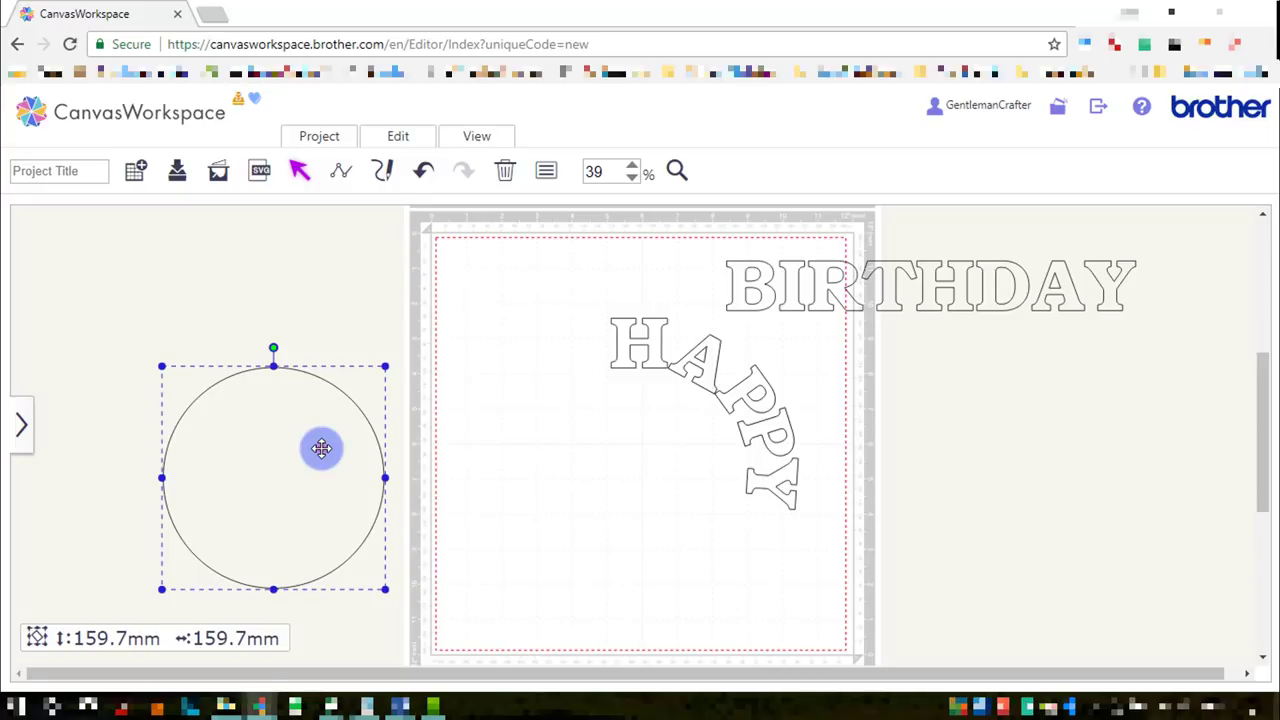
pyautogui.moveTo(321, 448); pyautogui.dragTo(612, 446)
pyautogui.hotkey('ctrl', 'z')
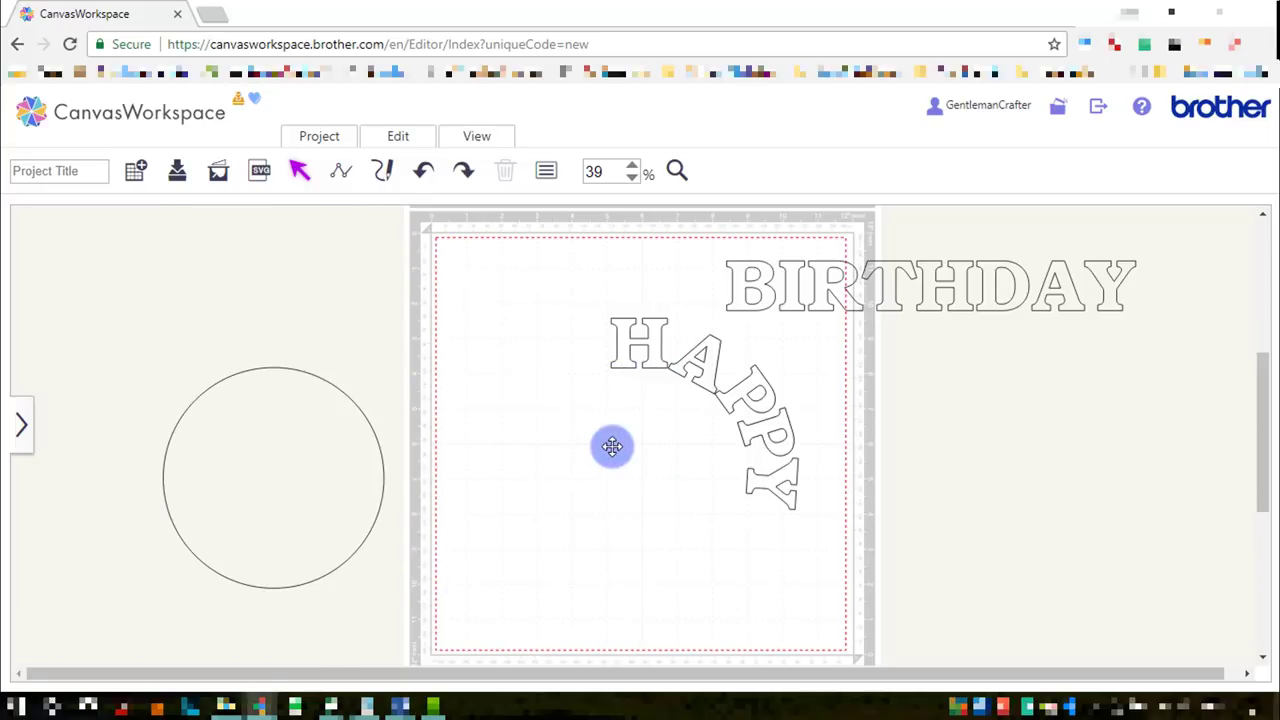
pyautogui.hotkey('ctrl', 'z')
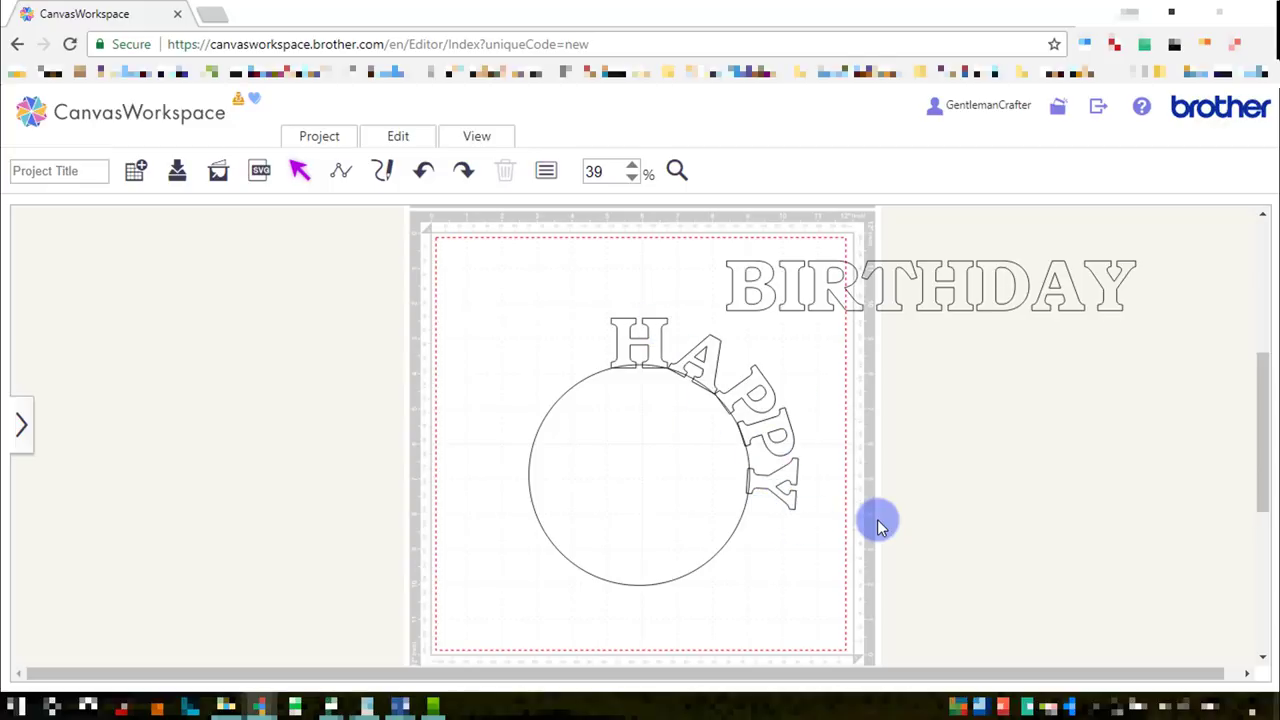
# Step: Delete the curved HAPPY, the circle and BIRTH together, then select the remaining DAY letters
pyautogui.moveTo(474, 258); pyautogui.dragTo(937, 529)
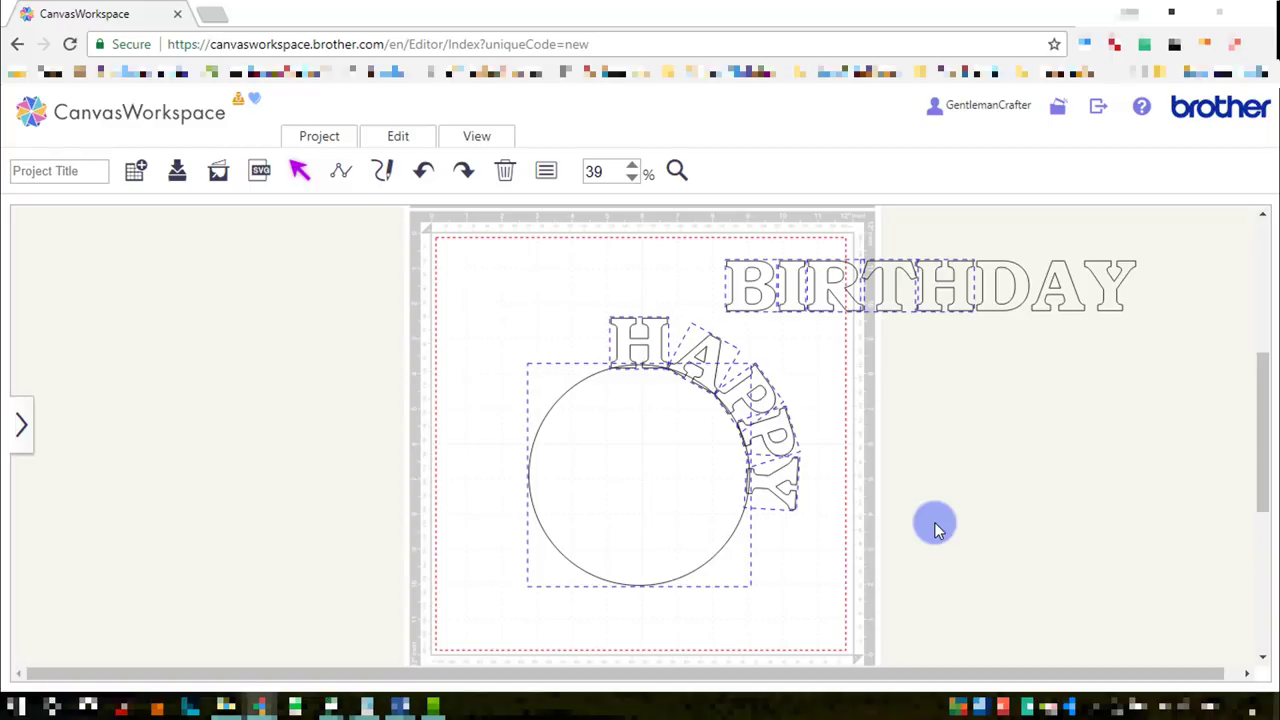
pyautogui.press('Delete')
pyautogui.moveTo(1146, 326); pyautogui.dragTo(836, 238)
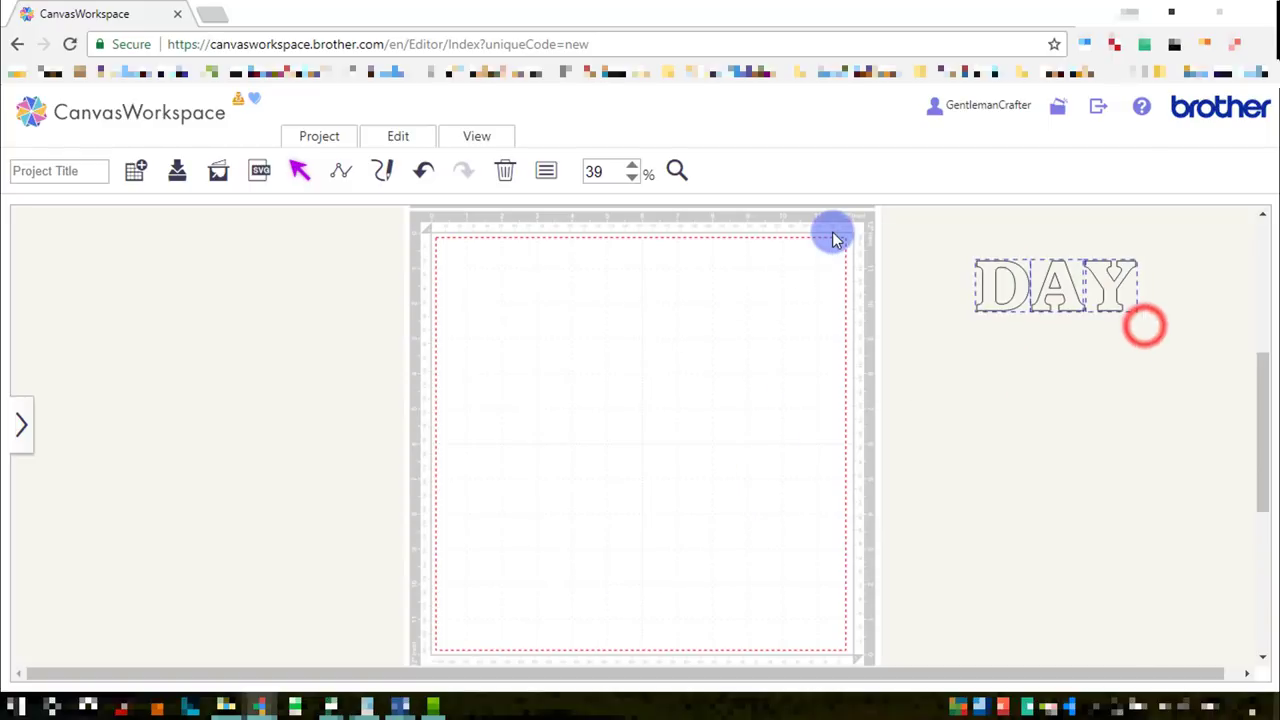
pyautogui.press('Delete')
# Step: Place a 100 mm circle from the Basic patterns onto the empty mat
pyautogui.click(21, 425)
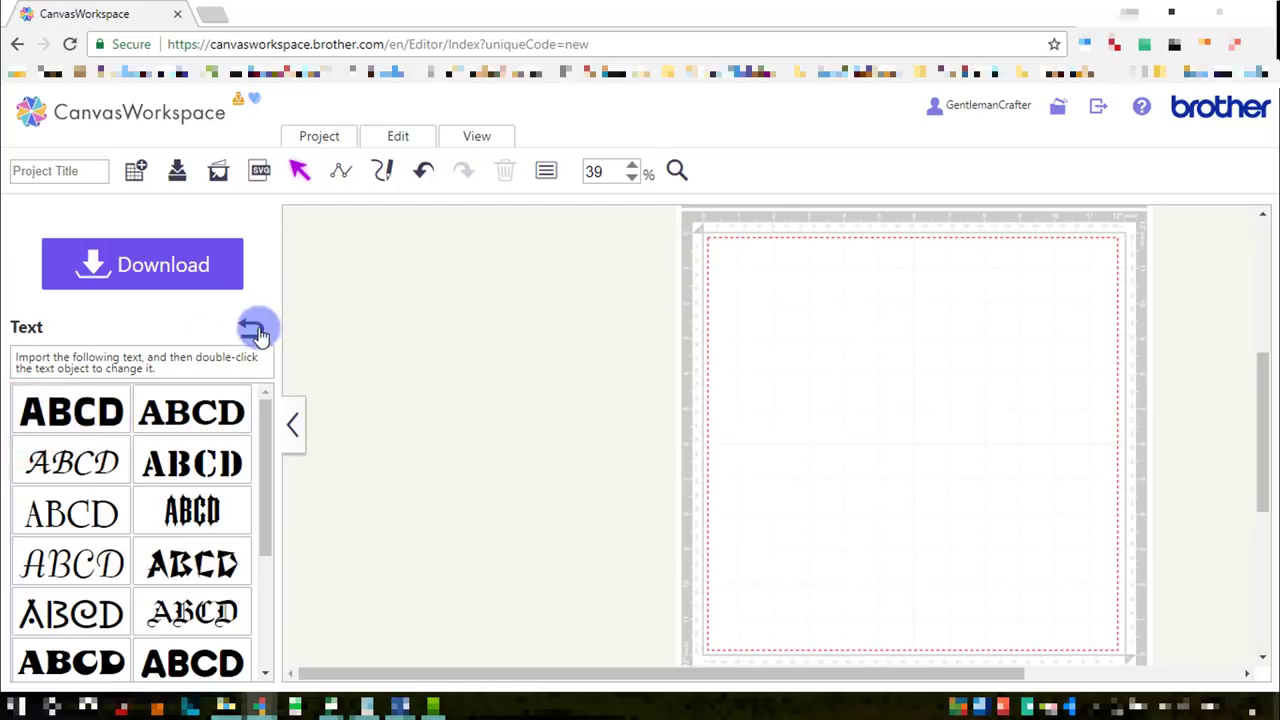
pyautogui.click(255, 332)
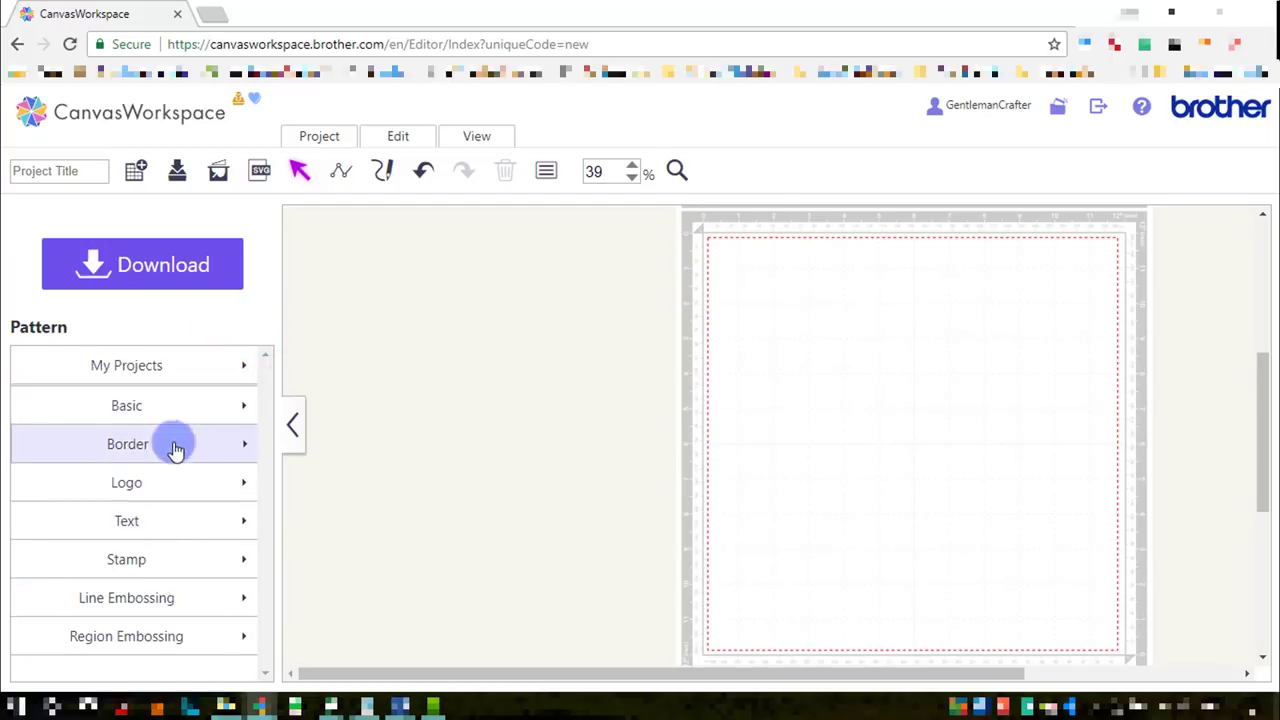
pyautogui.click(171, 408)
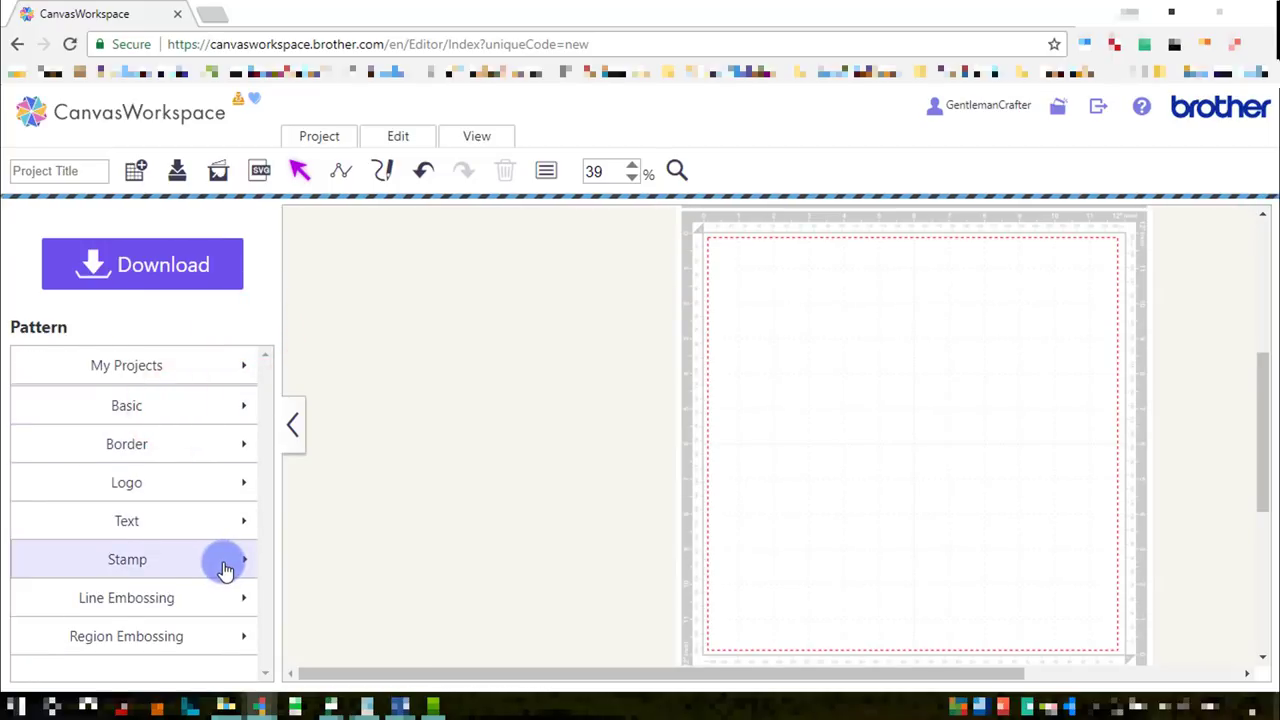
pyautogui.scroll(-5, 222, 560)
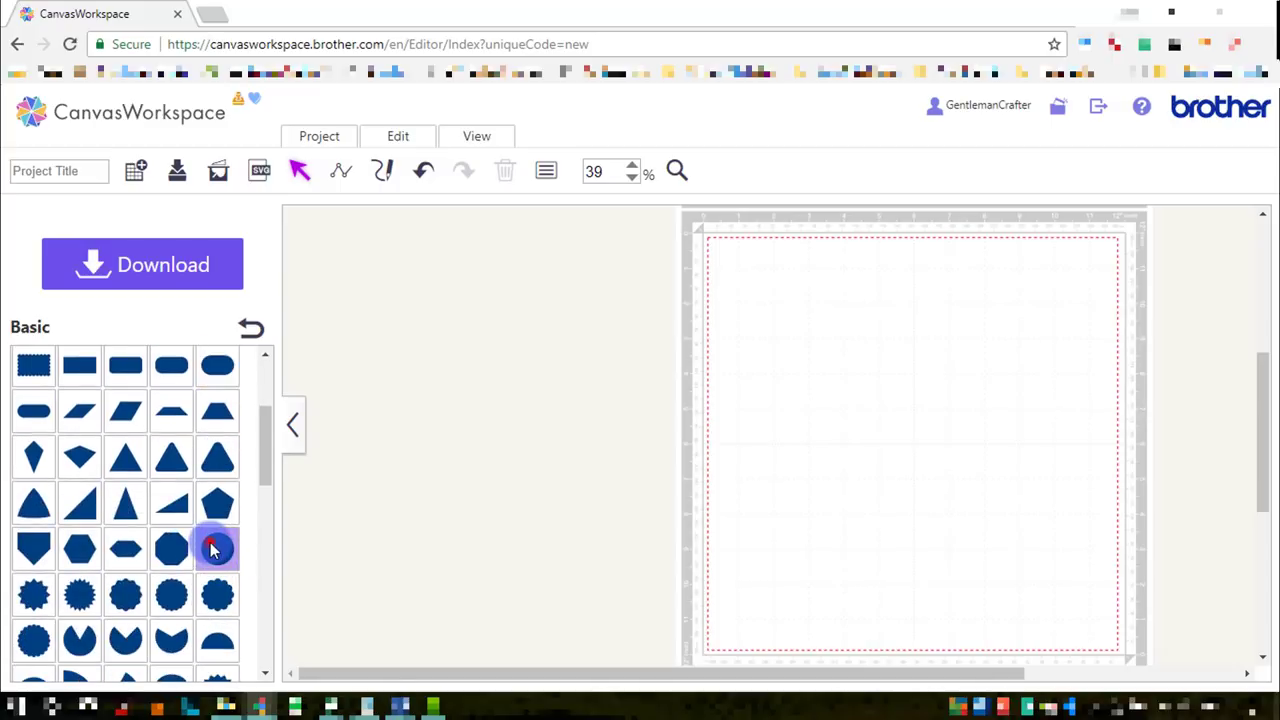
pyautogui.moveTo(213, 548); pyautogui.dragTo(827, 372)
# Step: Add a text object in the italic ABCD script font to the mat
pyautogui.click(249, 326)
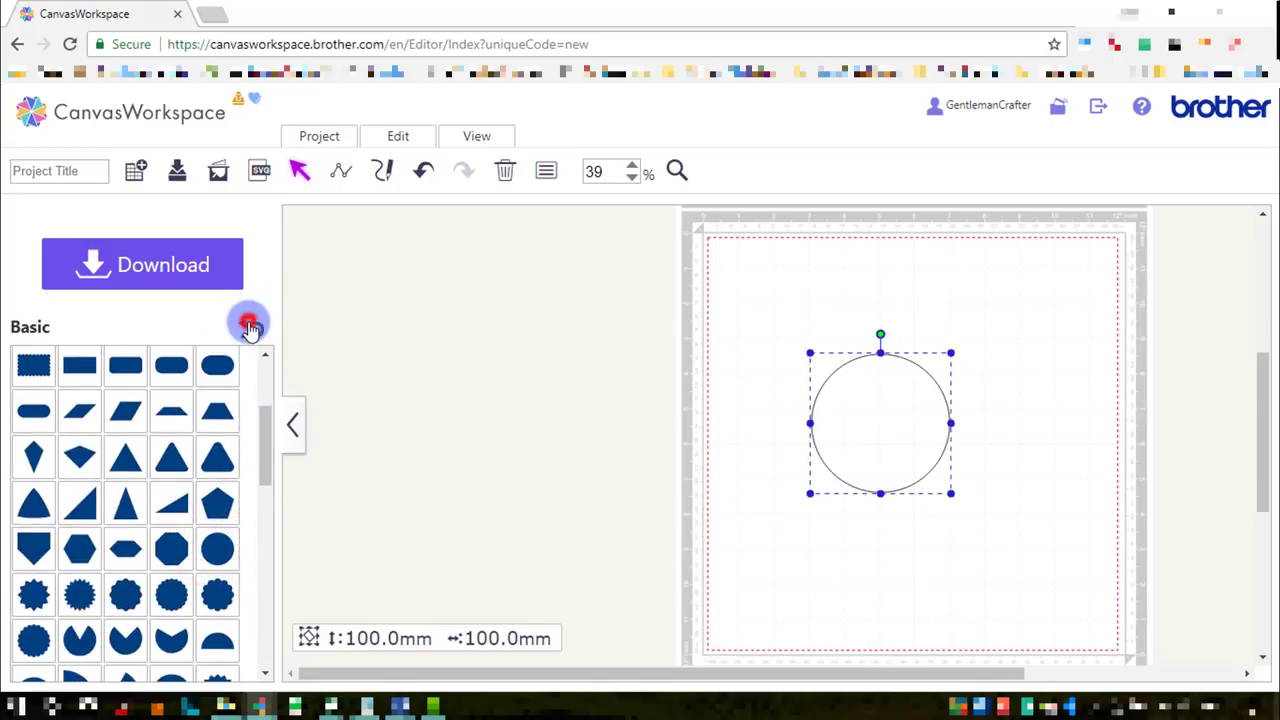
pyautogui.click(171, 521)
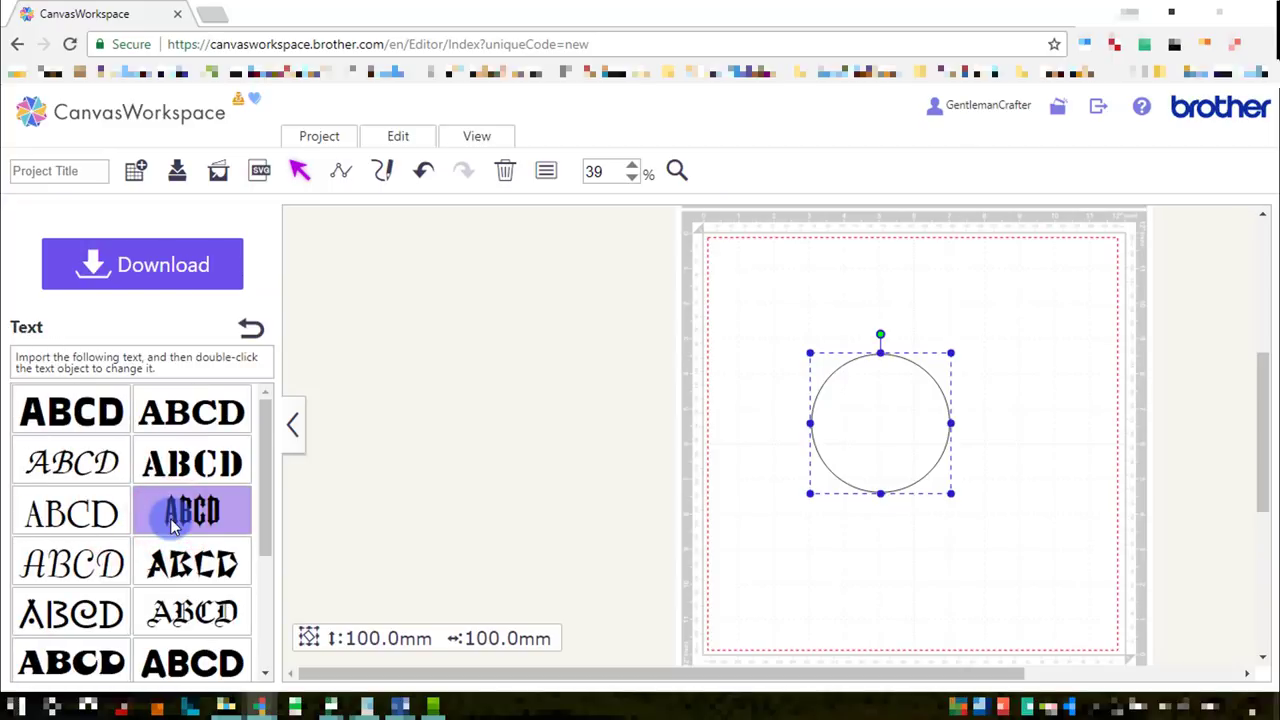
pyautogui.scroll(-4, 170, 518)
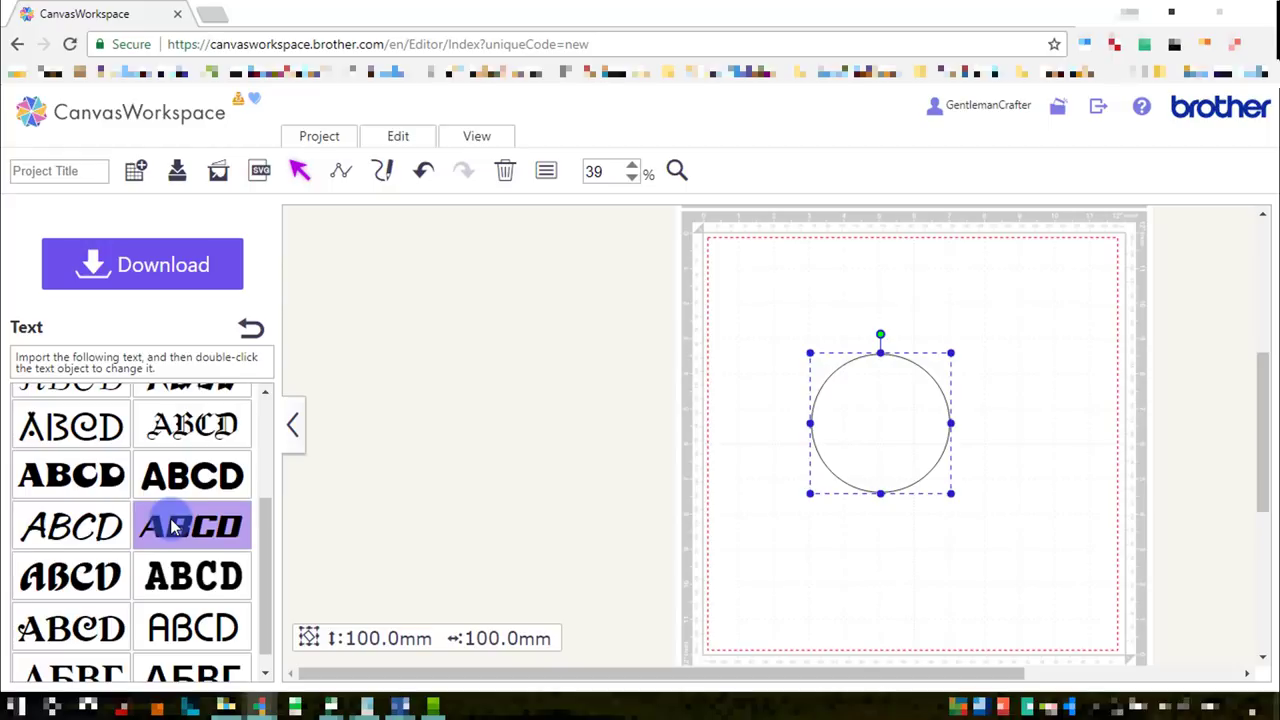
pyautogui.scroll(2, 170, 518)
pyautogui.scroll(2, 170, 518)
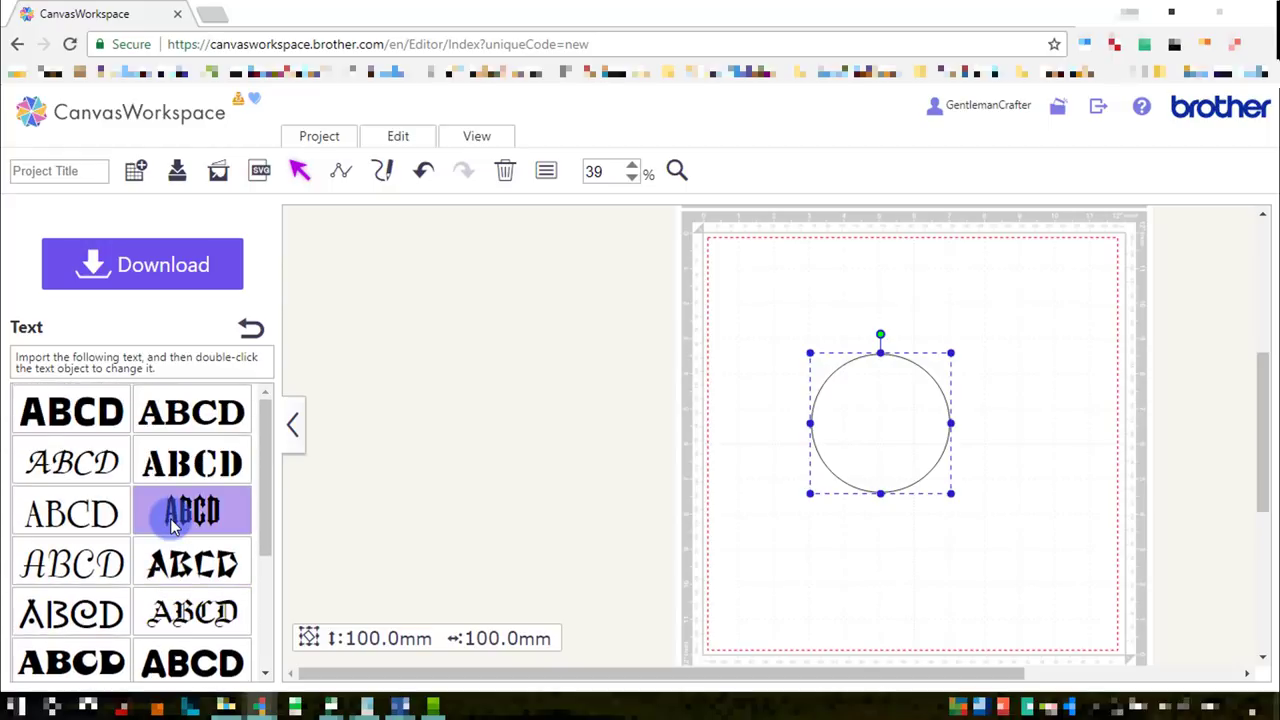
pyautogui.scroll(-3, 52, 458)
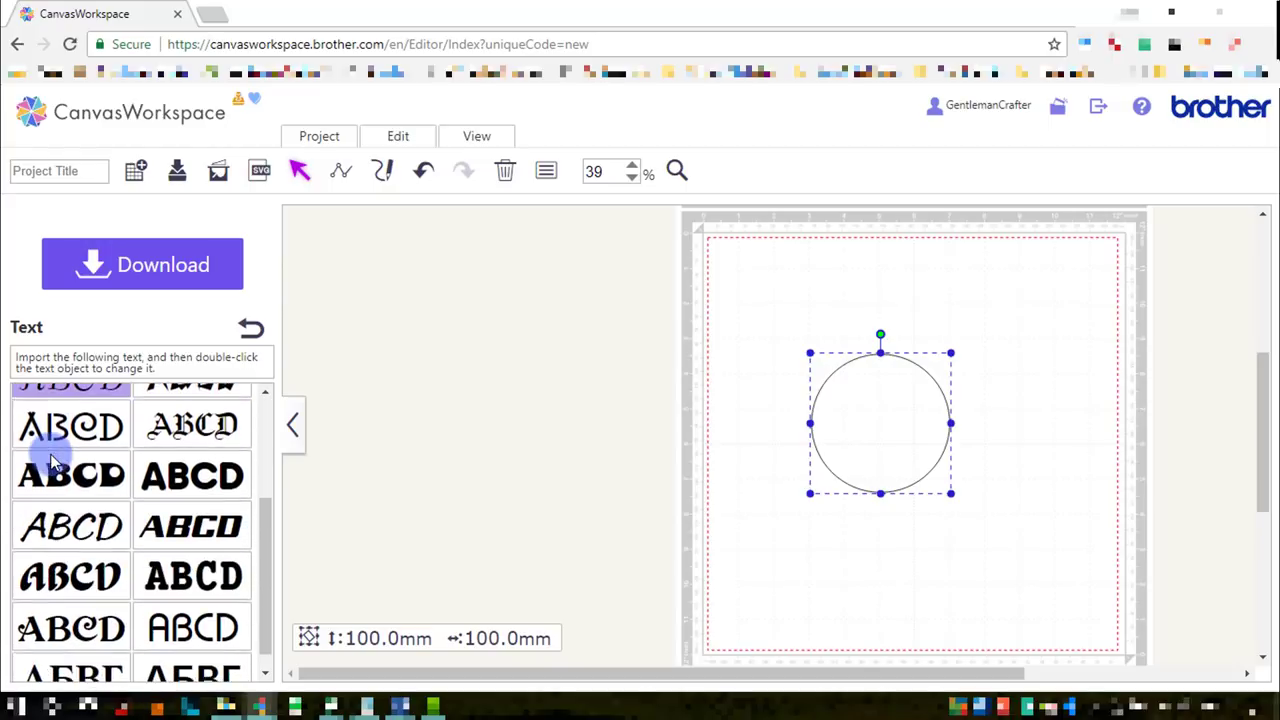
pyautogui.scroll(-1, 52, 458)
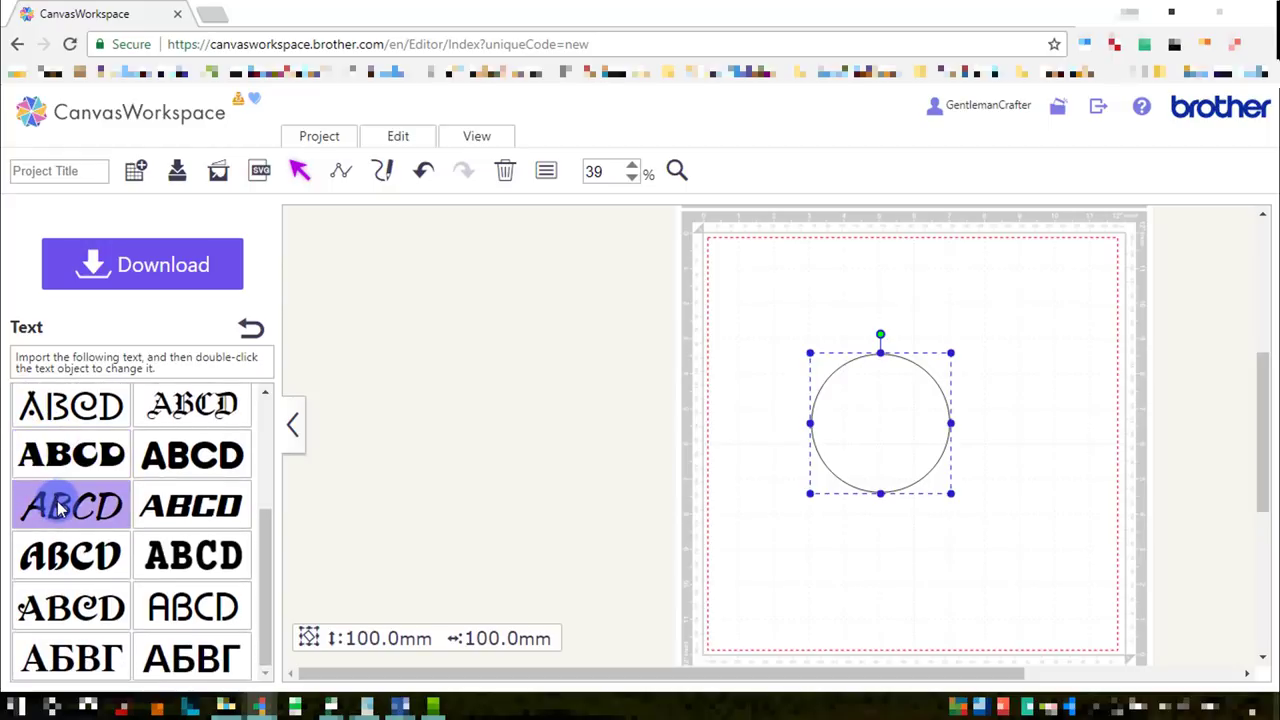
pyautogui.scroll(4, 57, 507)
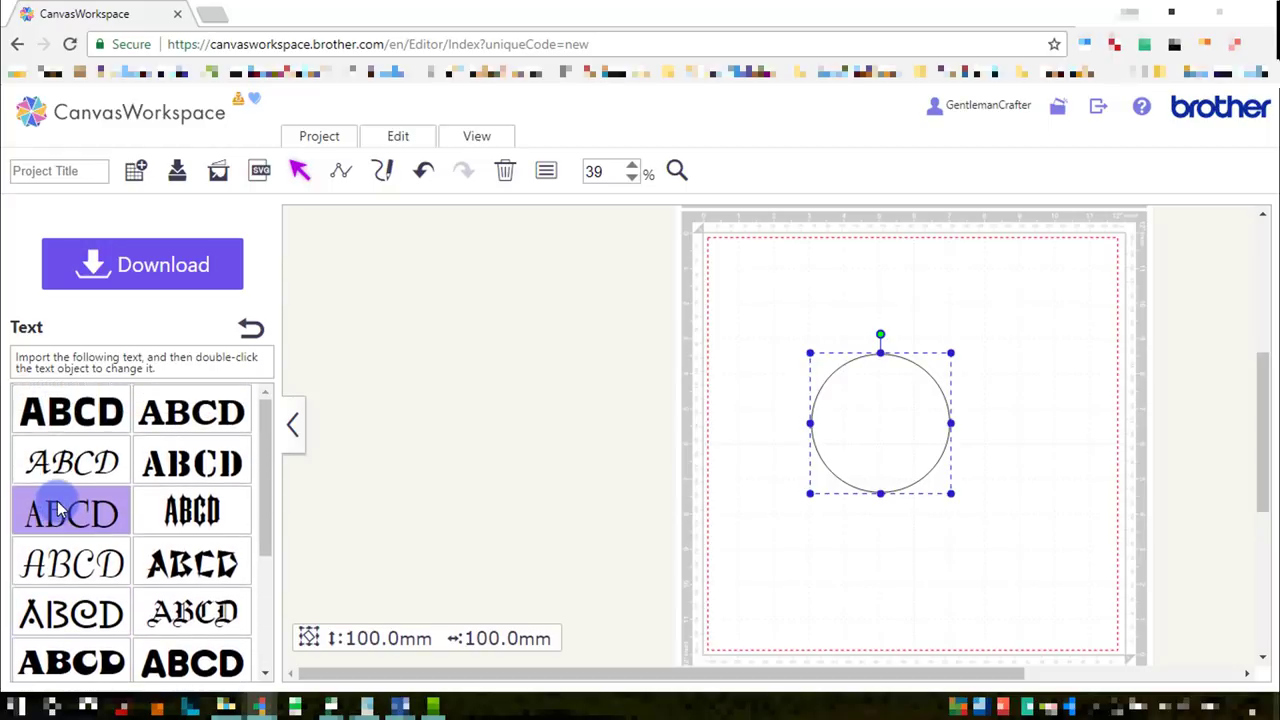
pyautogui.moveTo(63, 466); pyautogui.dragTo(751, 271)
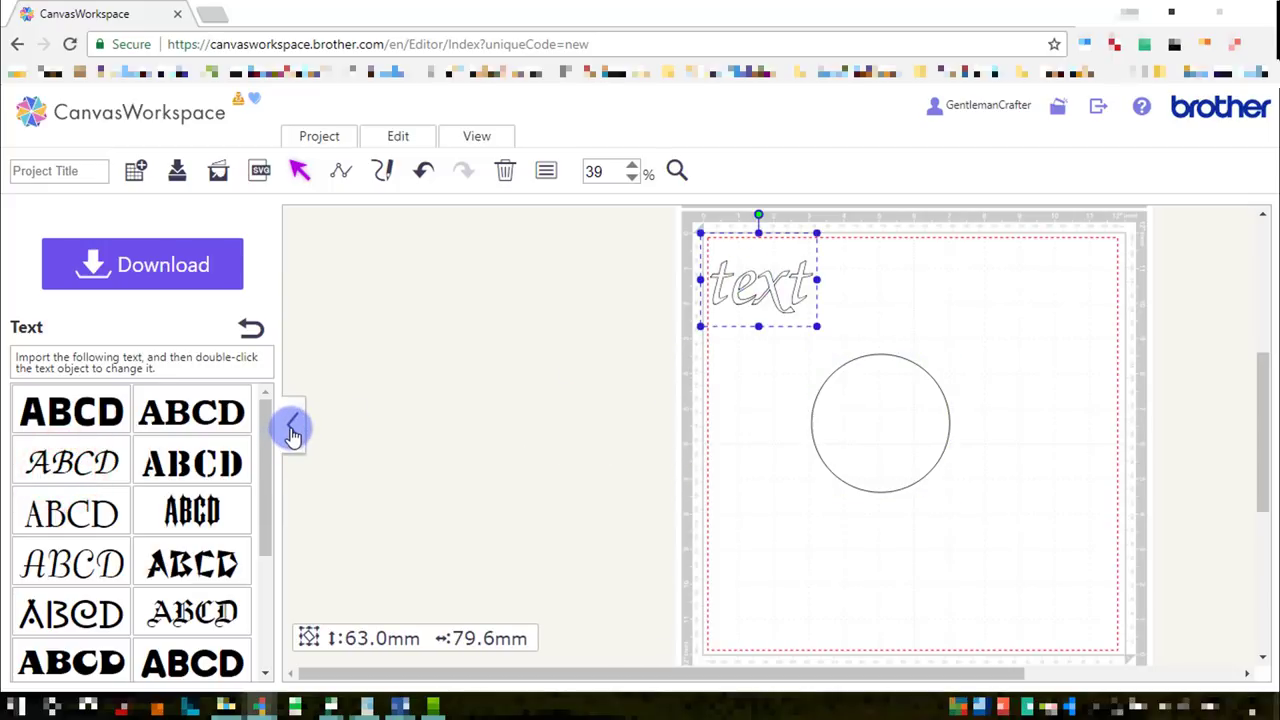
# Step: Type 'anniversary' into the italic text object, switching Caps Lock off after the 'a'
pyautogui.click(292, 430)
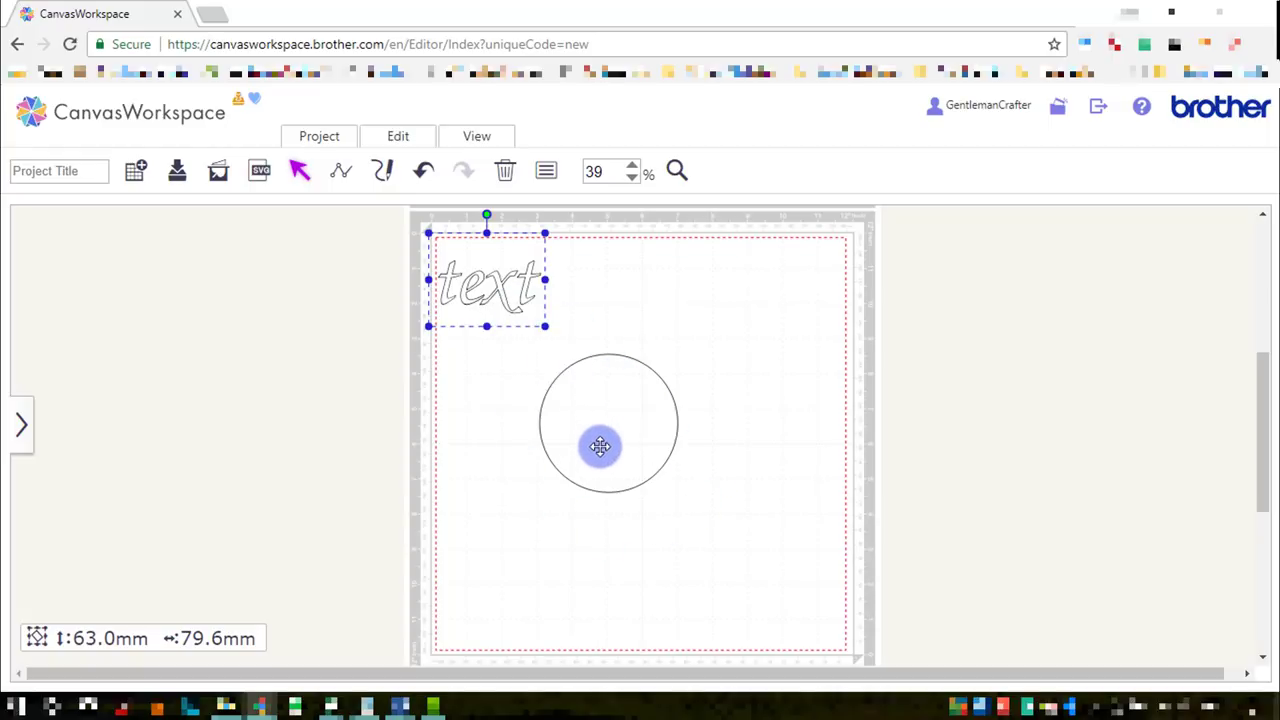
pyautogui.click(400, 136)
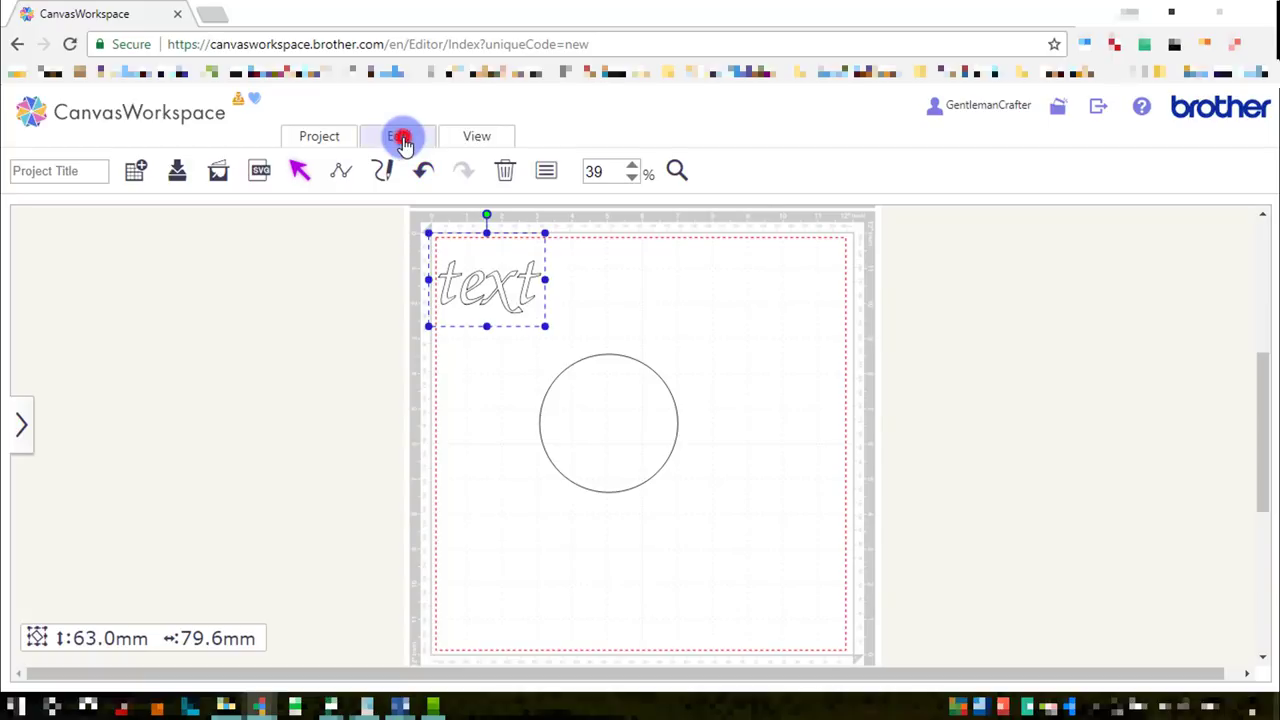
pyautogui.click(408, 136)
pyautogui.click(517, 290)
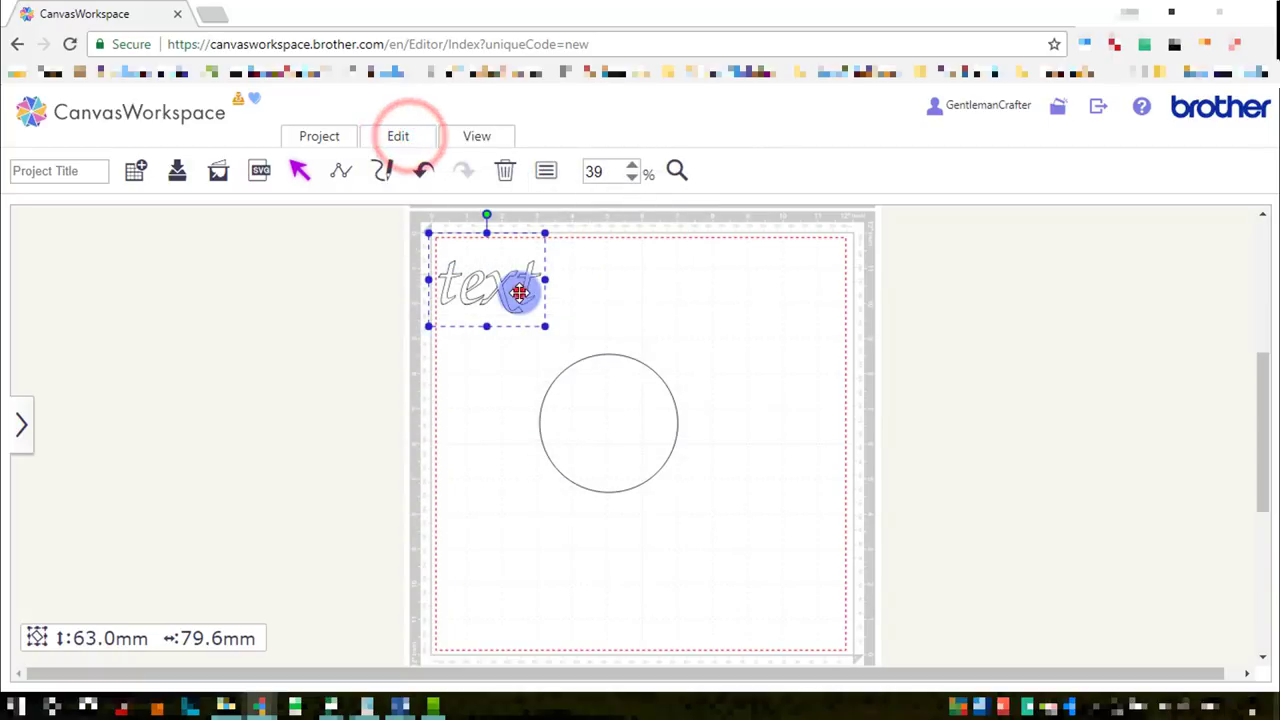
pyautogui.click(528, 290)
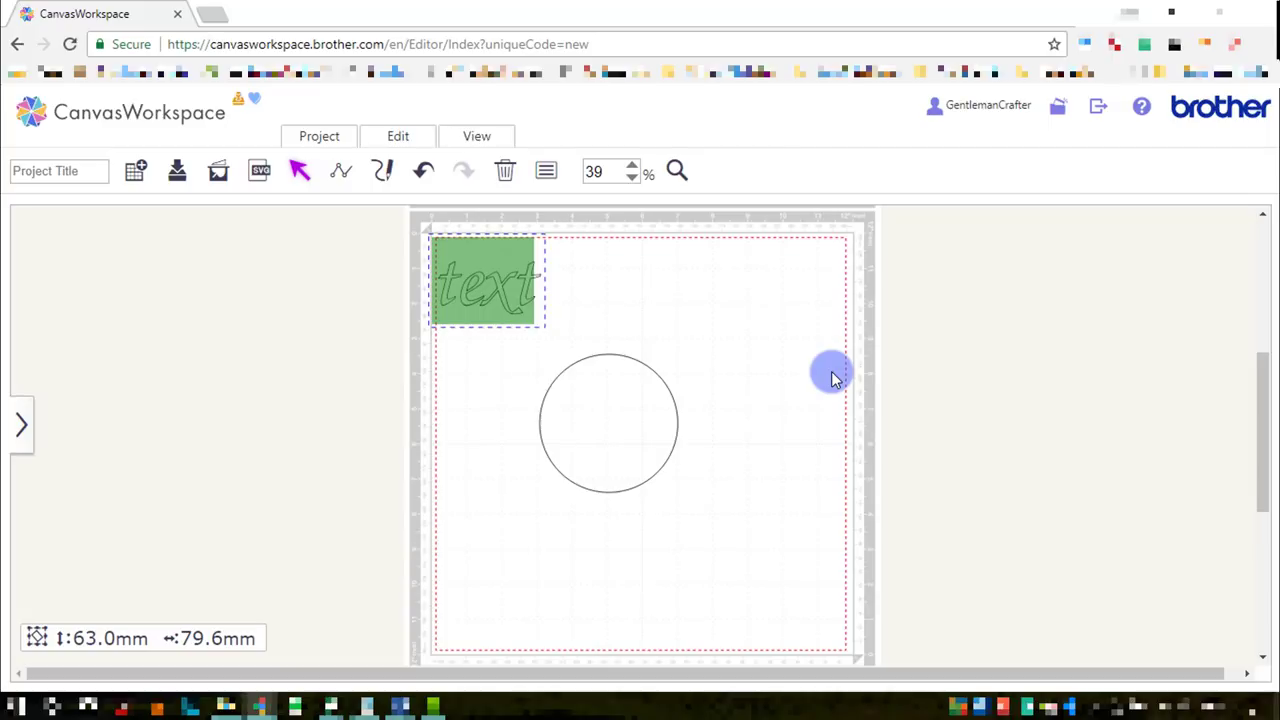
pyautogui.write('a')
pyautogui.press('capslock')
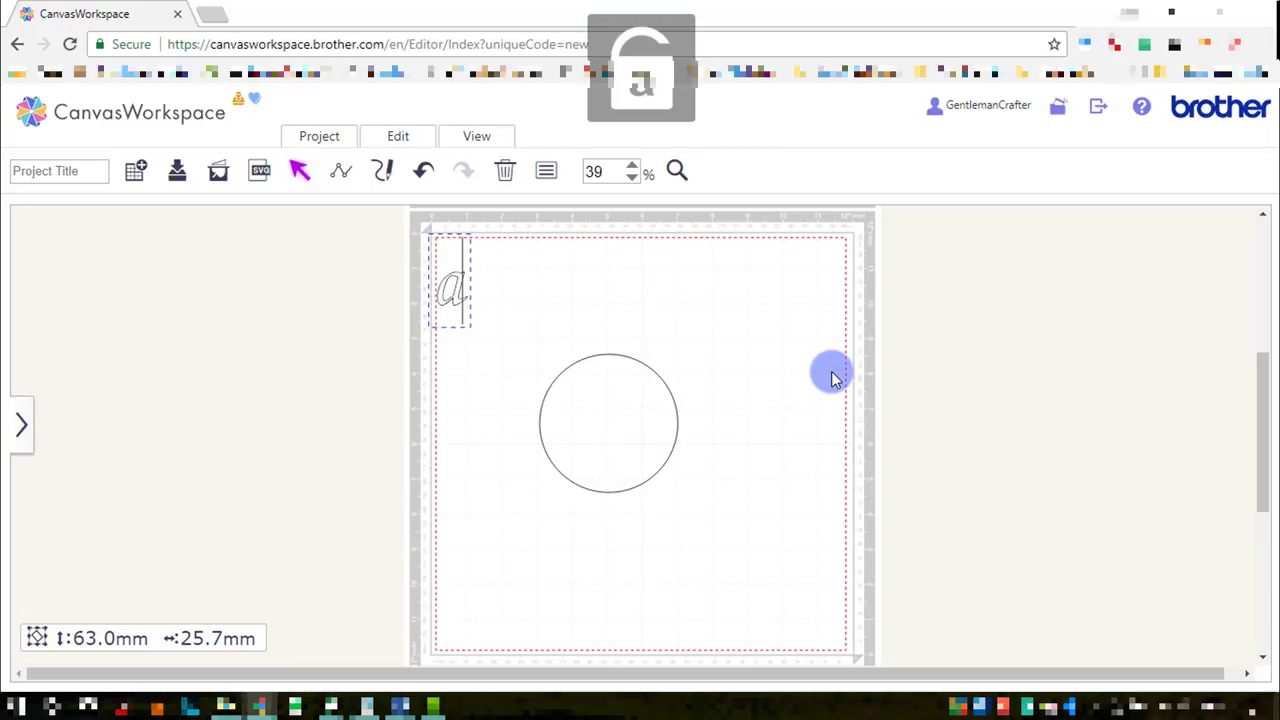
pyautogui.write('nniversary')
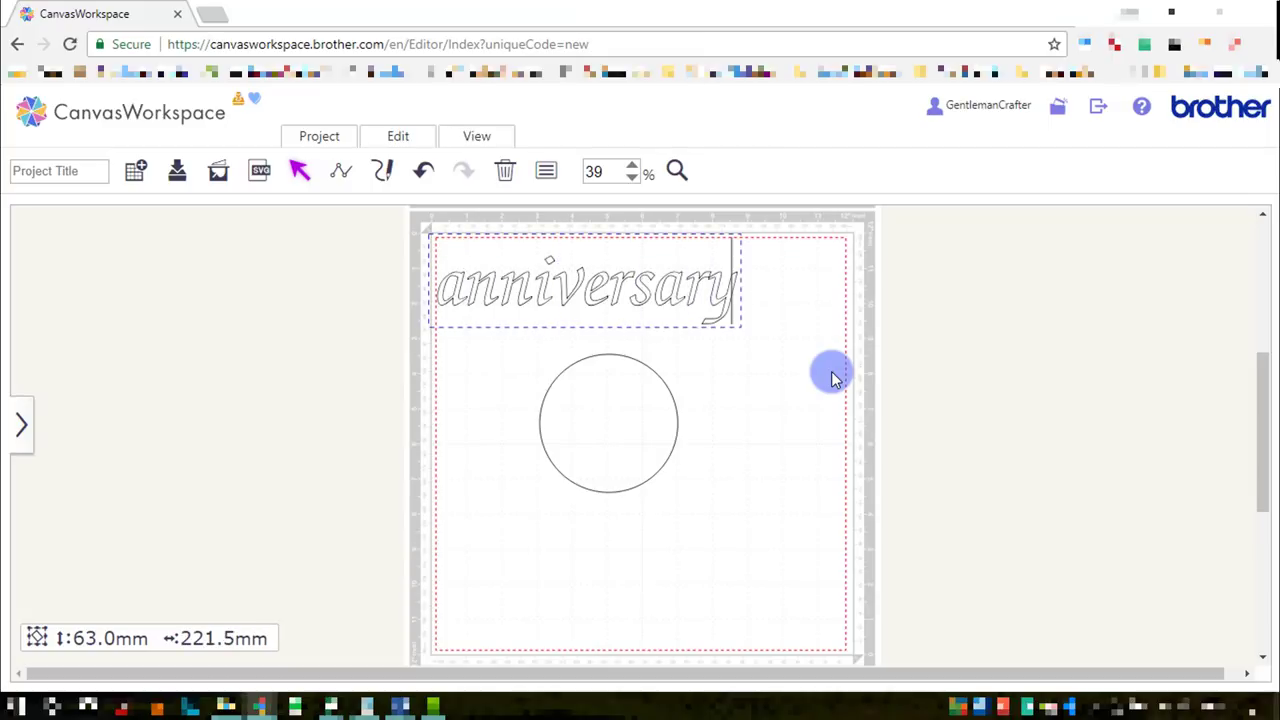
# Step: Divide the anniversary outline into separate letter shapes with Process Overlap > Divide
pyautogui.click(305, 175)
pyautogui.click(398, 136)
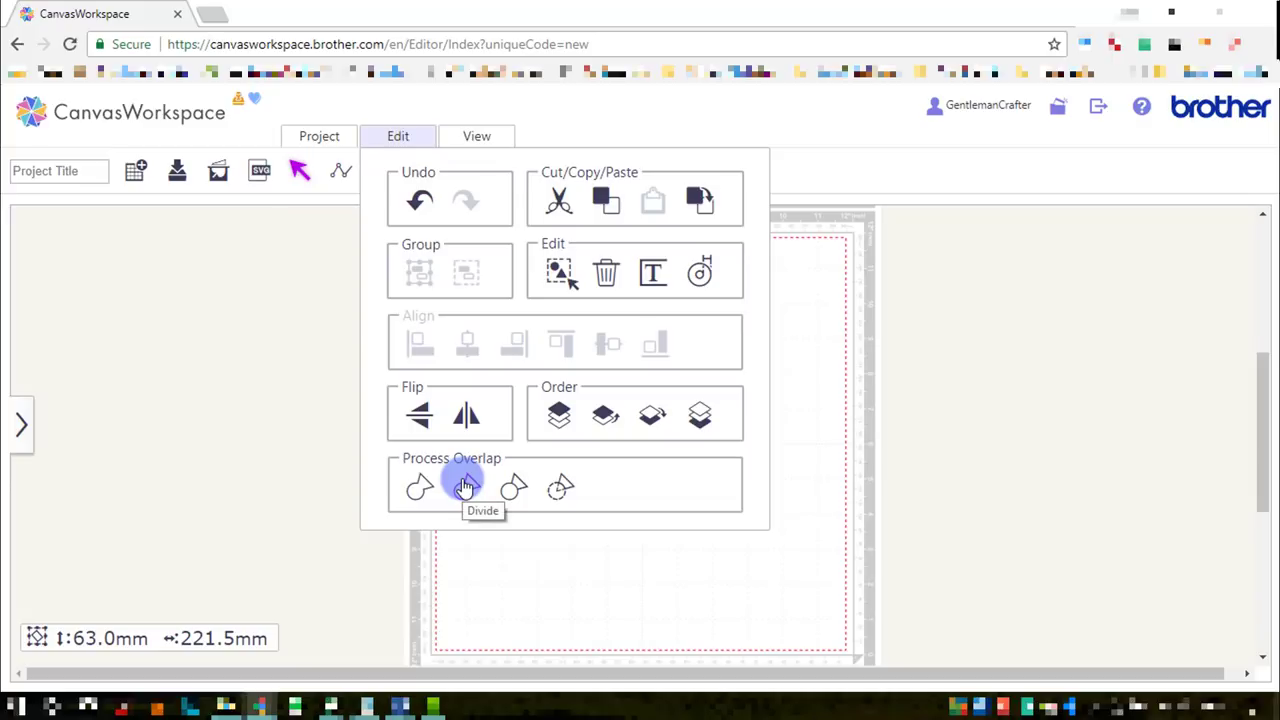
pyautogui.click(465, 488)
pyautogui.click(463, 480)
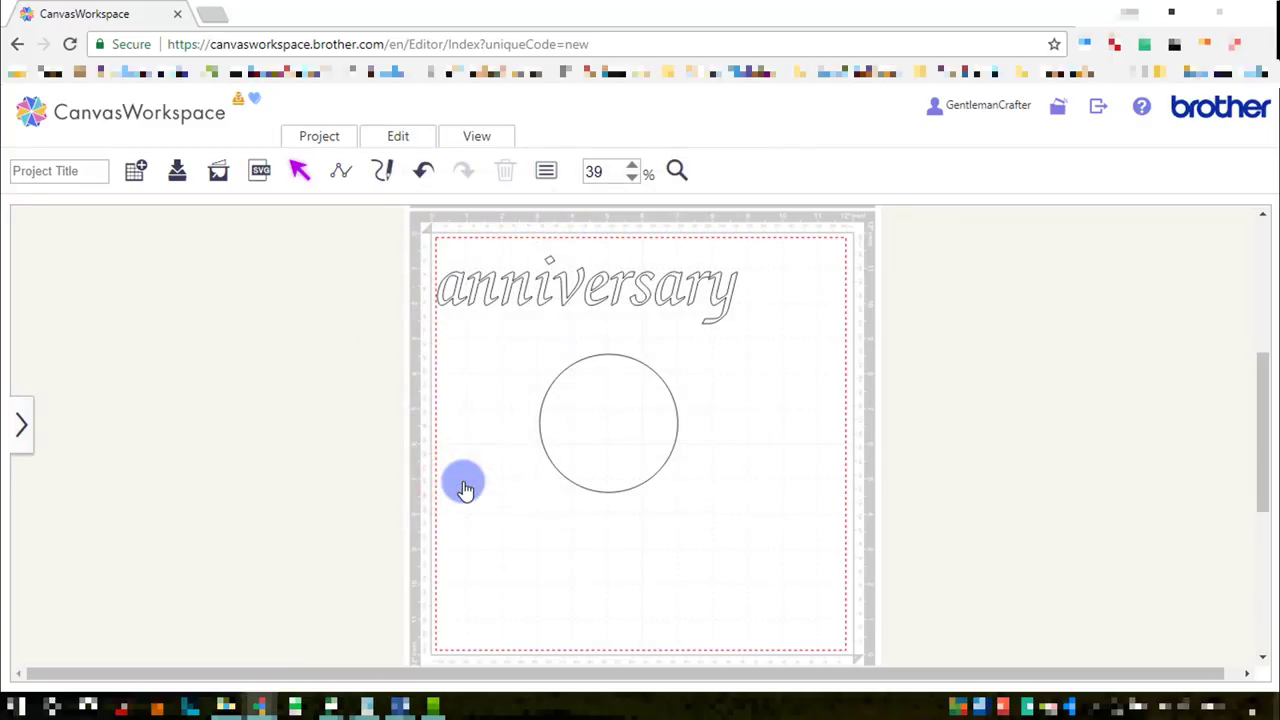
# Step: Group the i stem with its dot, undoing an accidental move afterwards
pyautogui.click(490, 395)
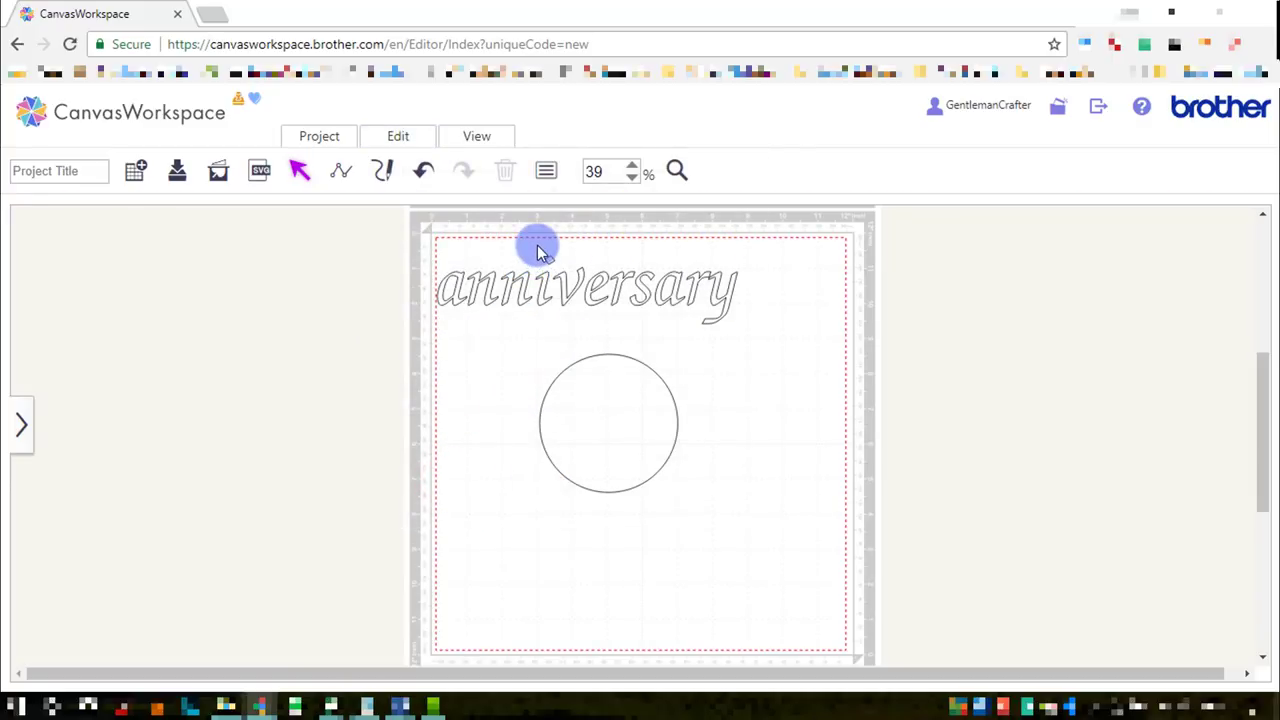
pyautogui.click(538, 252)
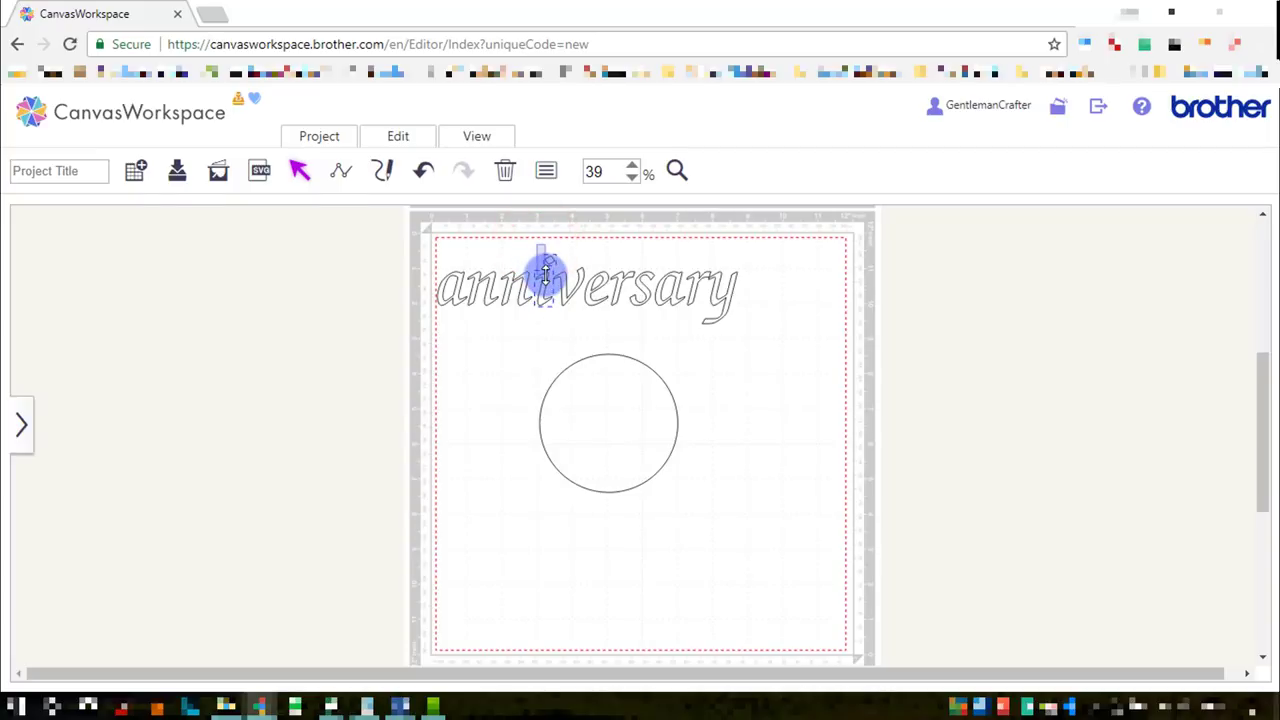
pyautogui.moveTo(545, 284); pyautogui.dragTo(555, 265)
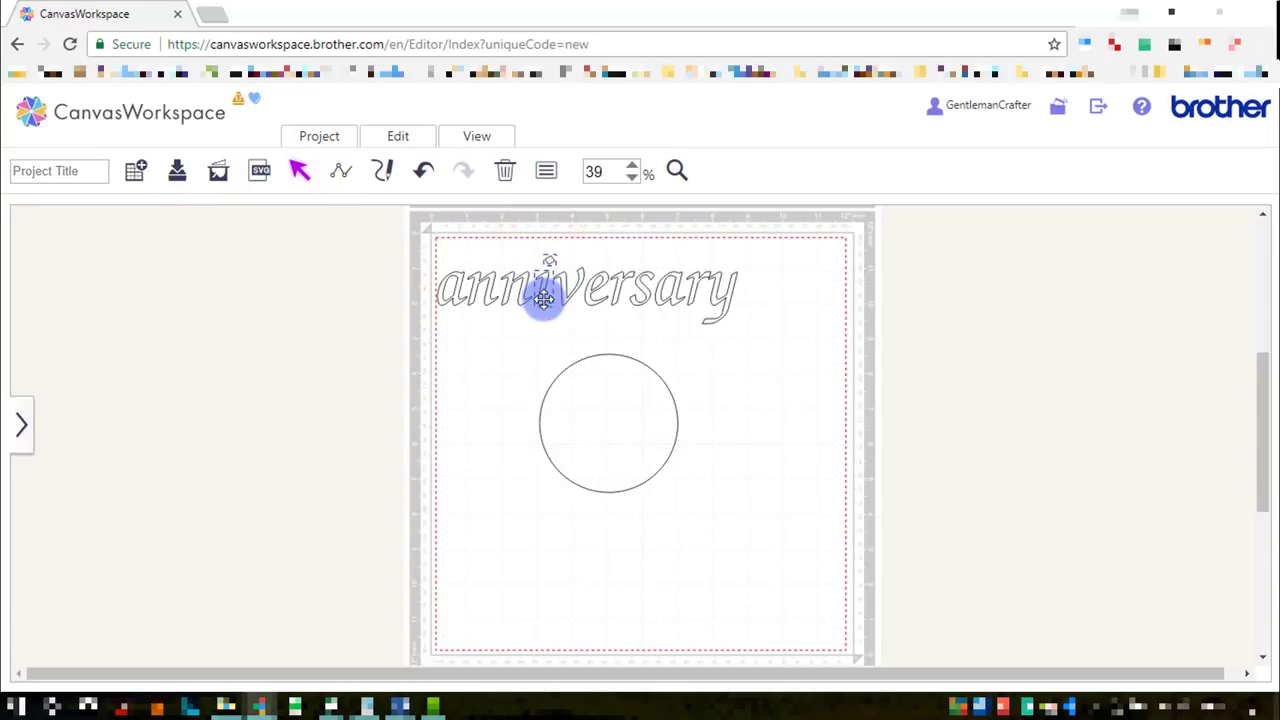
pyautogui.moveTo(543, 298); pyautogui.dragTo(548, 275)
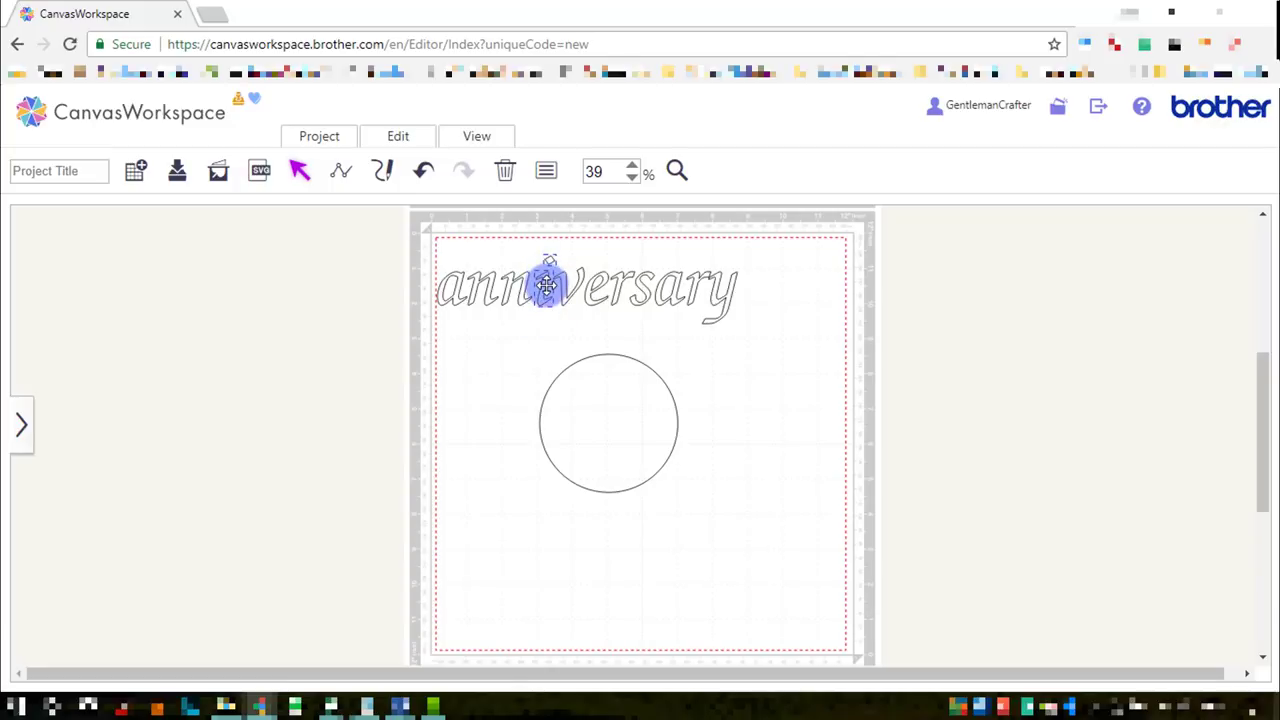
pyautogui.rightClick(546, 286)
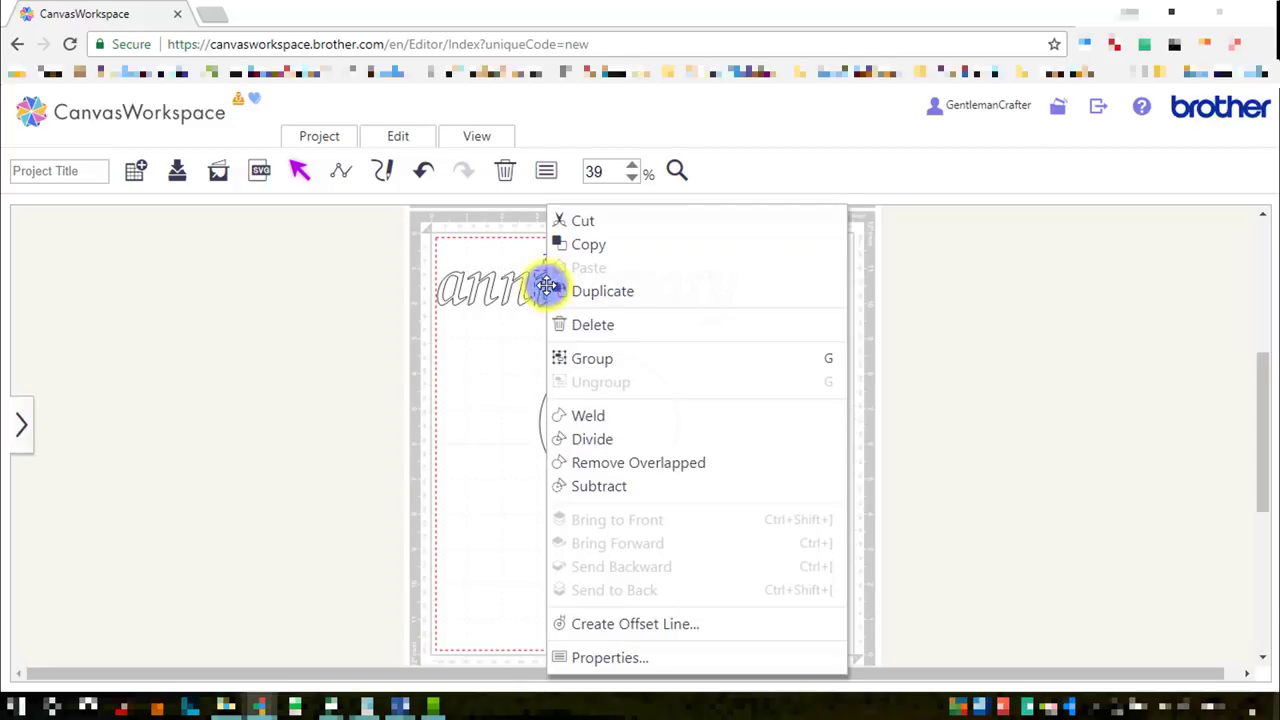
pyautogui.click(629, 360)
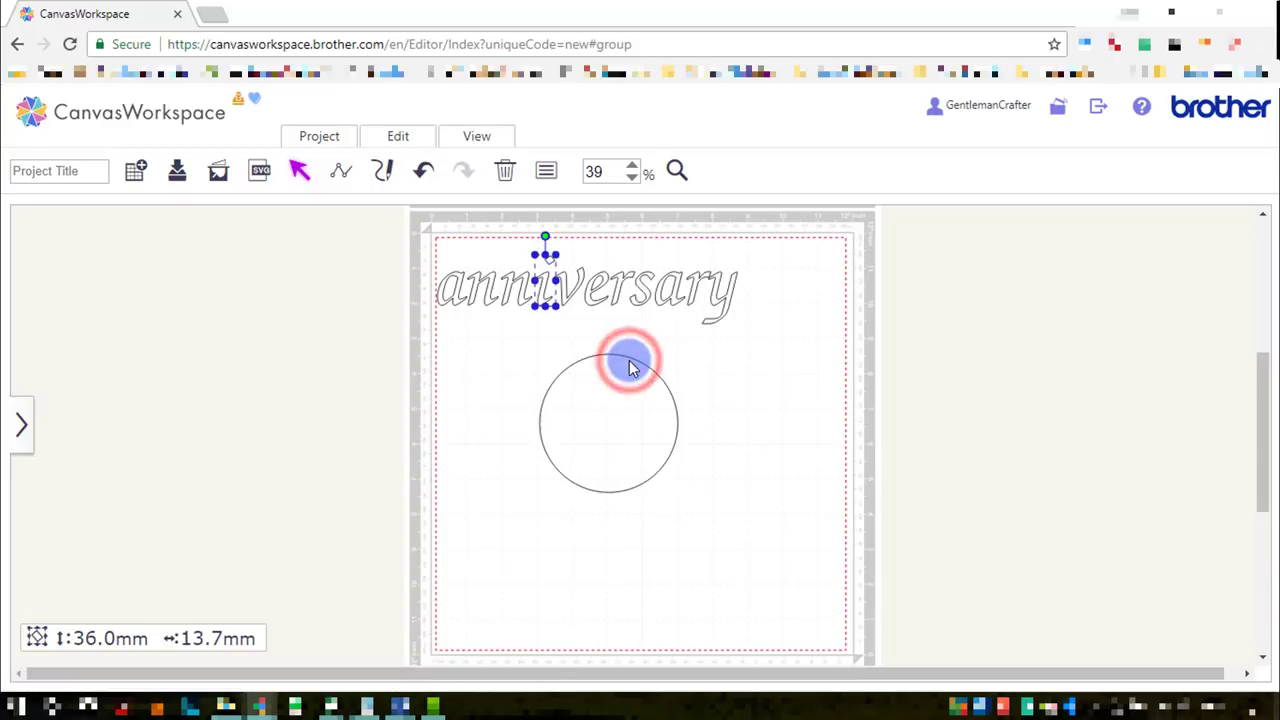
pyautogui.click(624, 329)
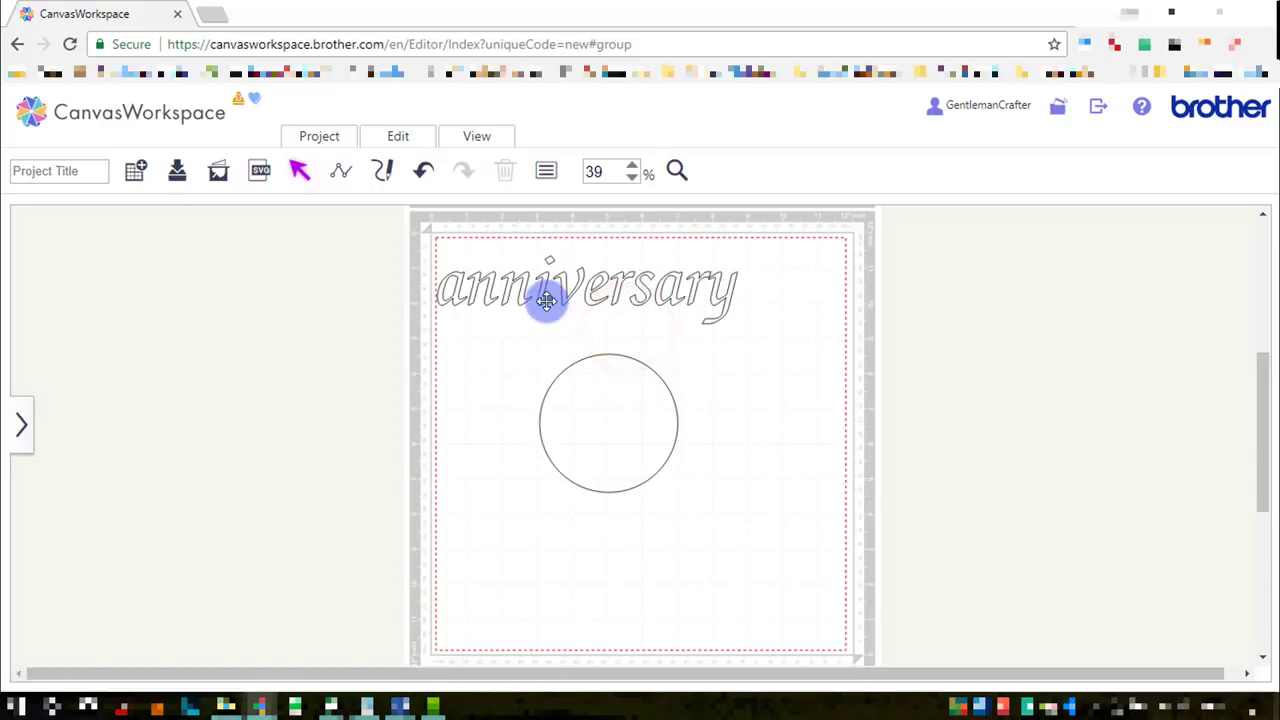
pyautogui.click(546, 305)
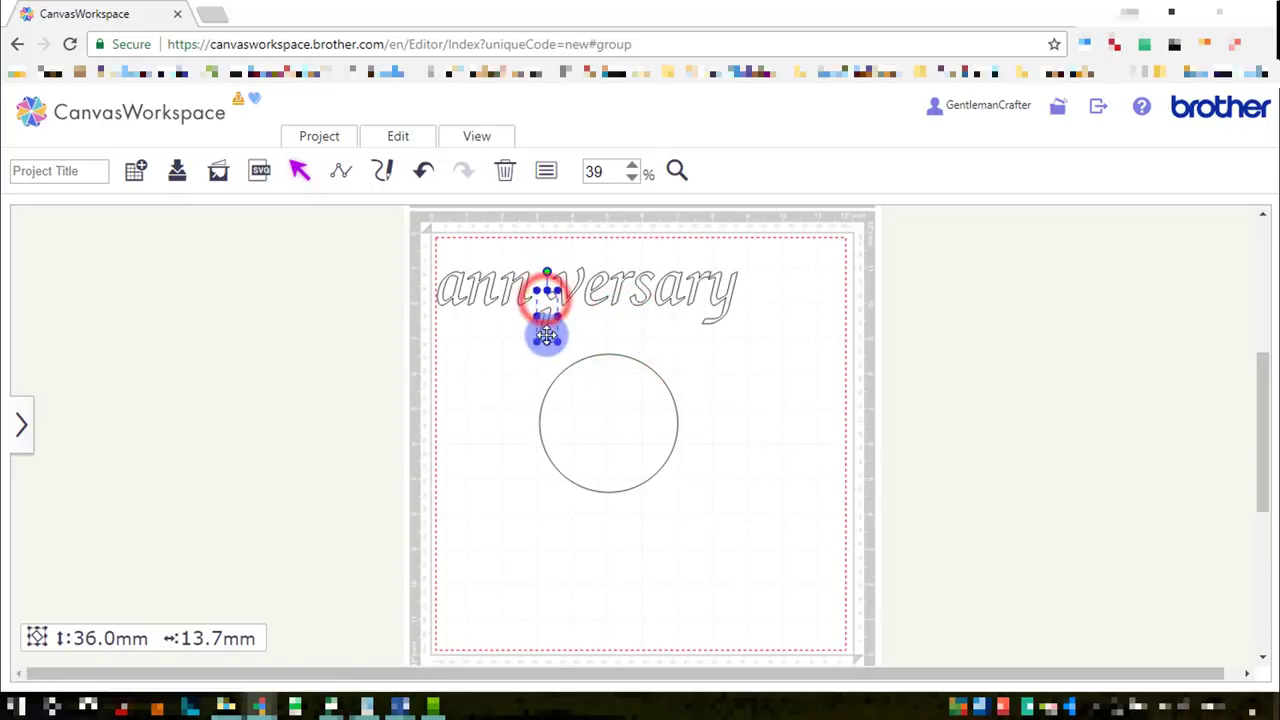
pyautogui.hotkey('ctrl', 'z')
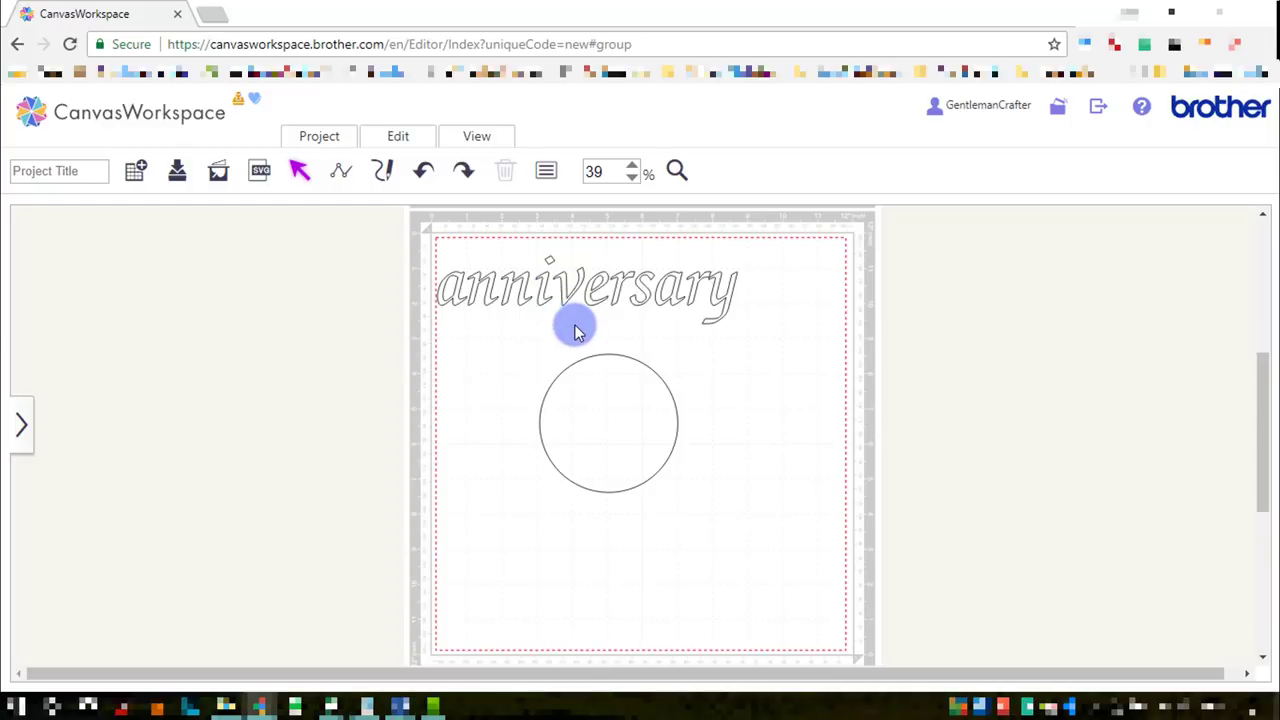
# Step: Move the letter a just above the circle and zoom the view to 250%
pyautogui.click(458, 294)
pyautogui.moveTo(458, 298); pyautogui.dragTo(614, 336)
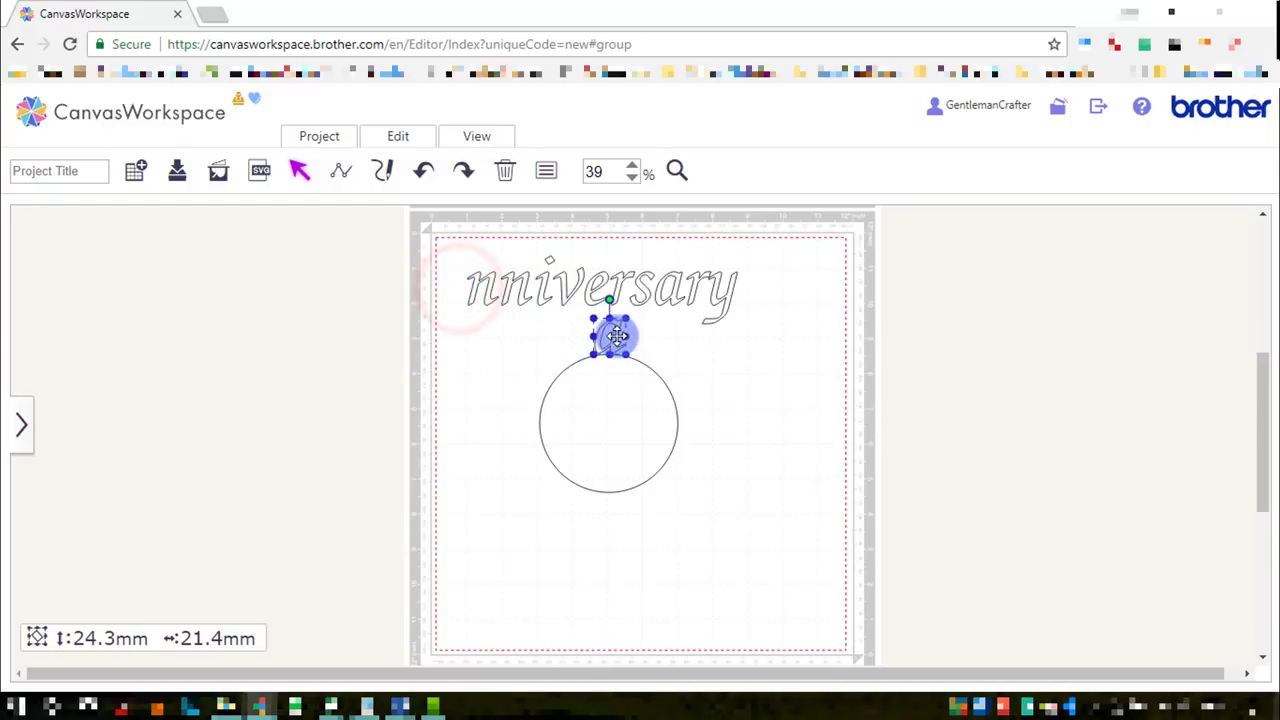
pyautogui.click(477, 140)
pyautogui.click(504, 214)
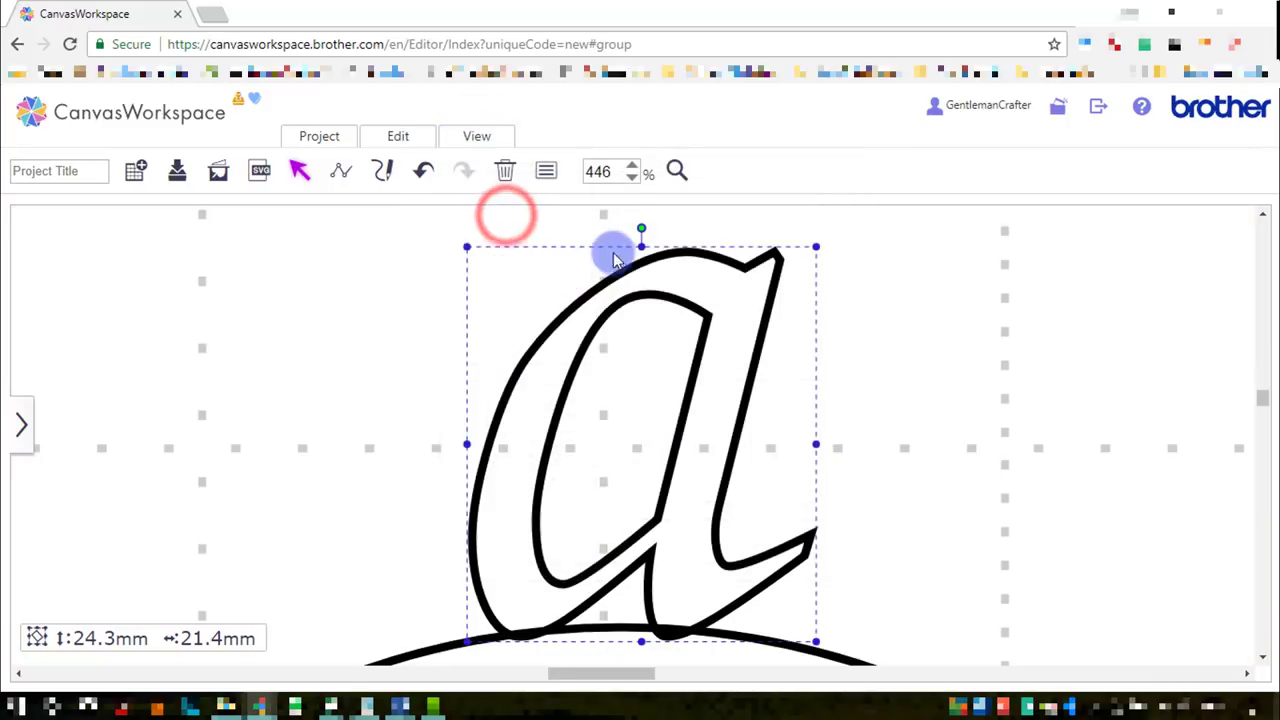
pyautogui.click(631, 179)
pyautogui.click(631, 179)
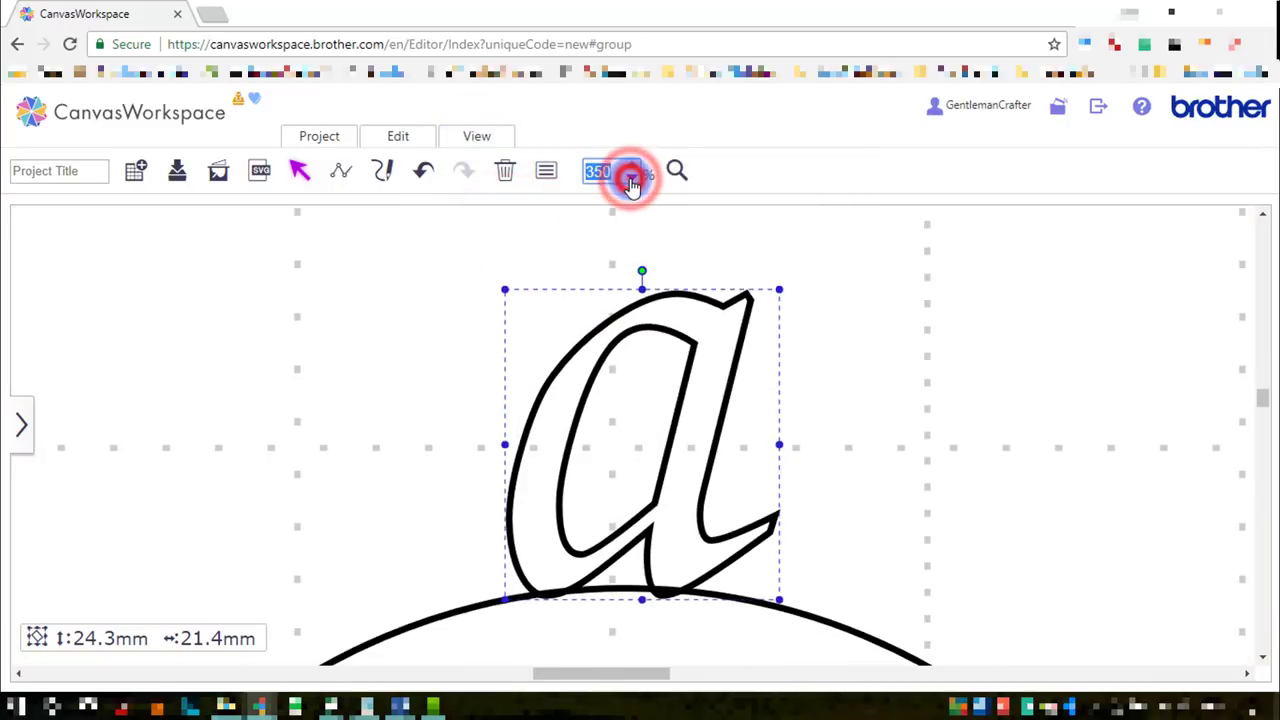
pyautogui.click(631, 179)
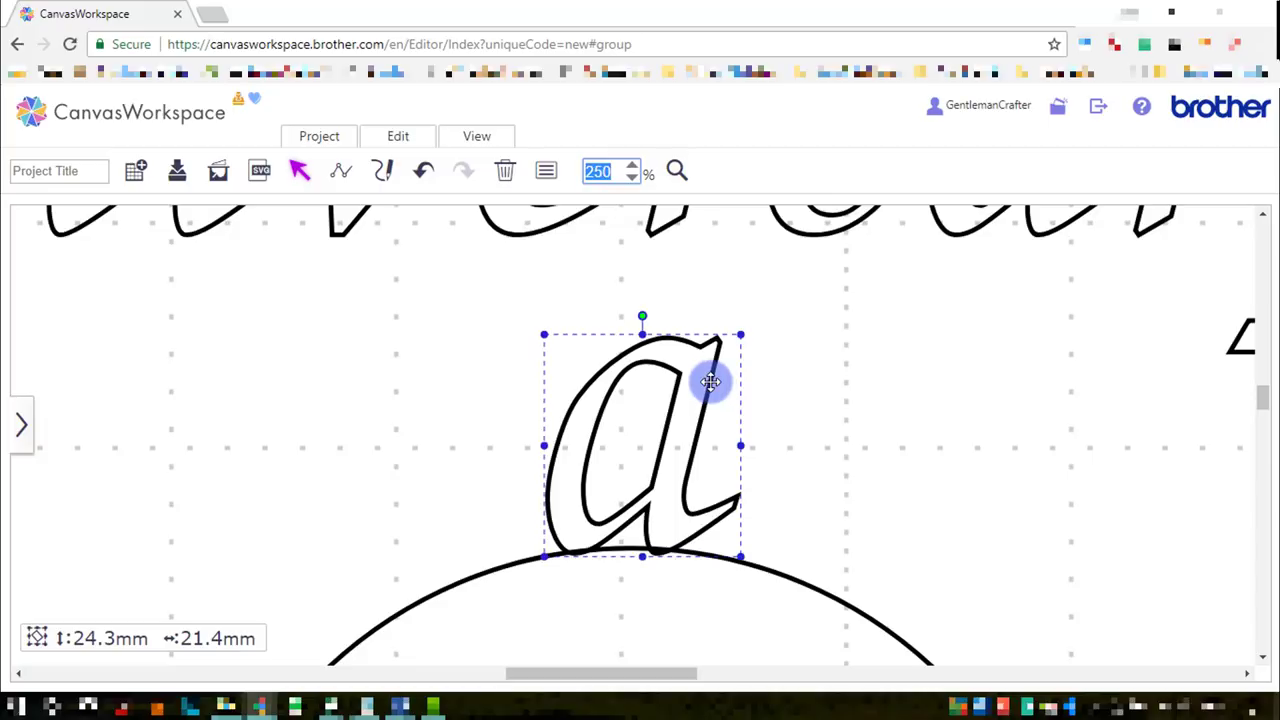
pyautogui.moveTo(710, 381); pyautogui.dragTo(703, 379)
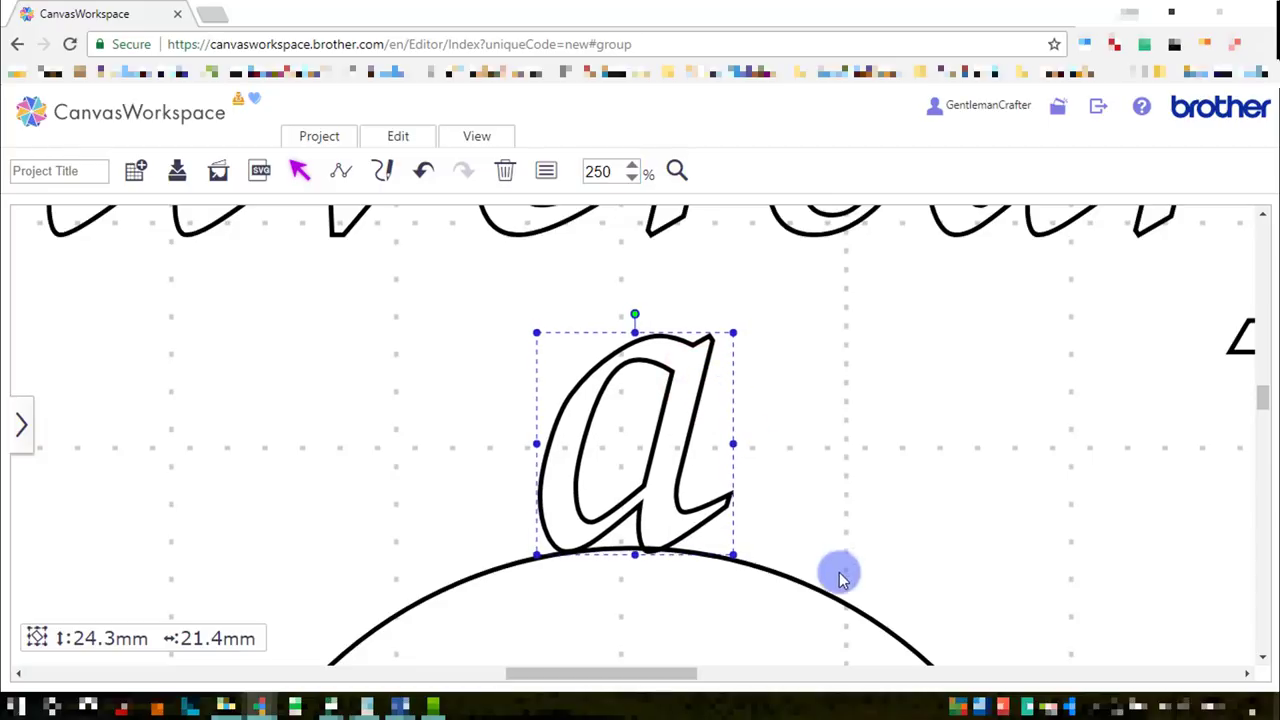
# Step: Centre the a horizontally over the circle and lower it onto the circle's top
pyautogui.moveTo(810, 502); pyautogui.dragTo(660, 640)
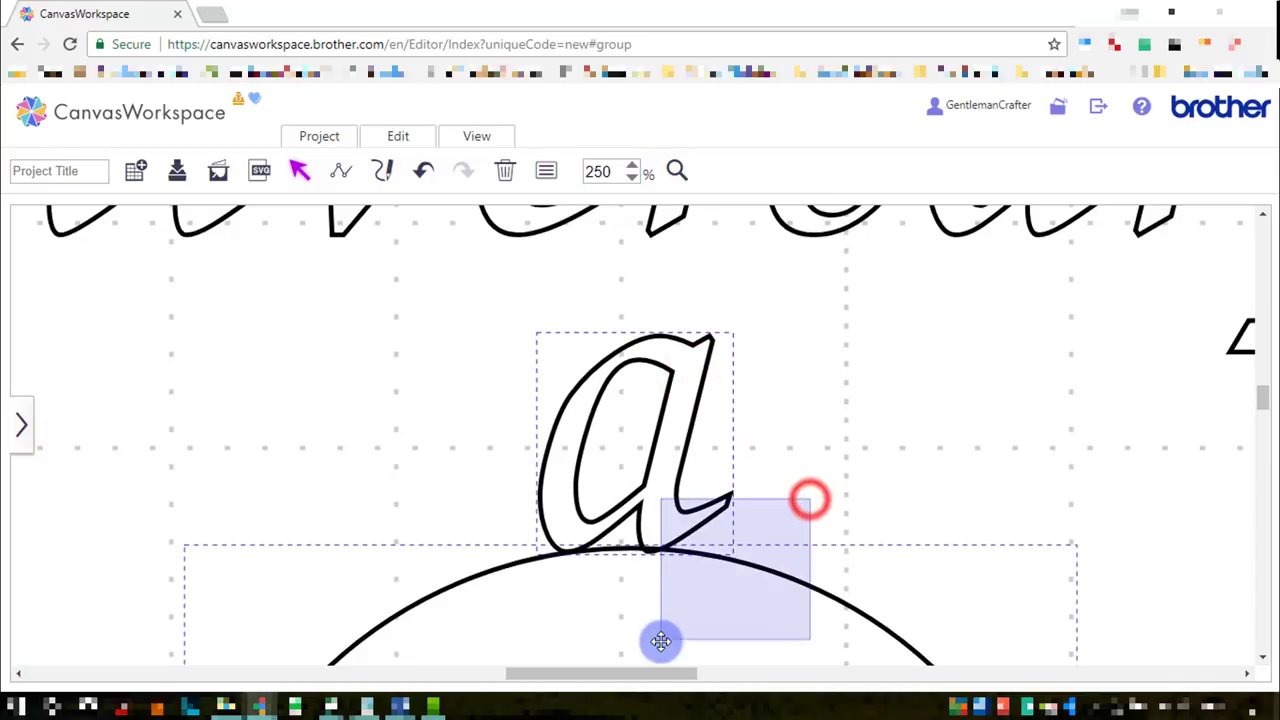
pyautogui.click(400, 138)
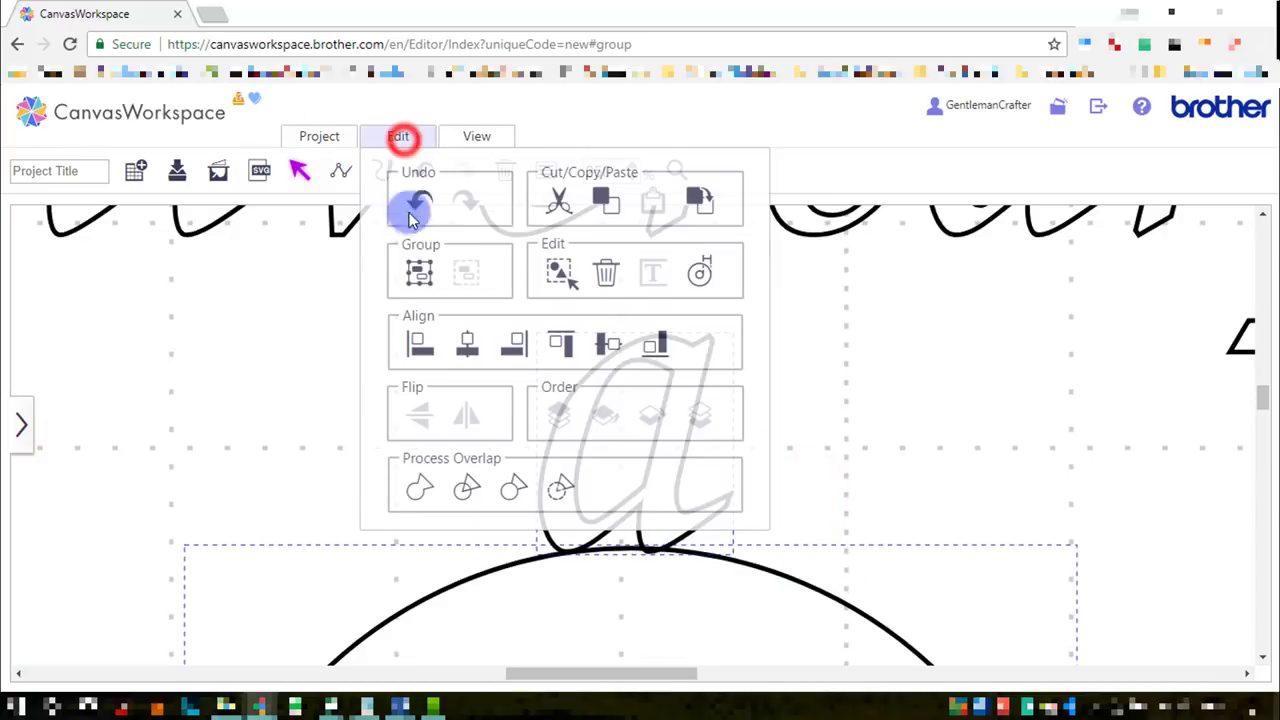
pyautogui.click(467, 345)
pyautogui.click(826, 464)
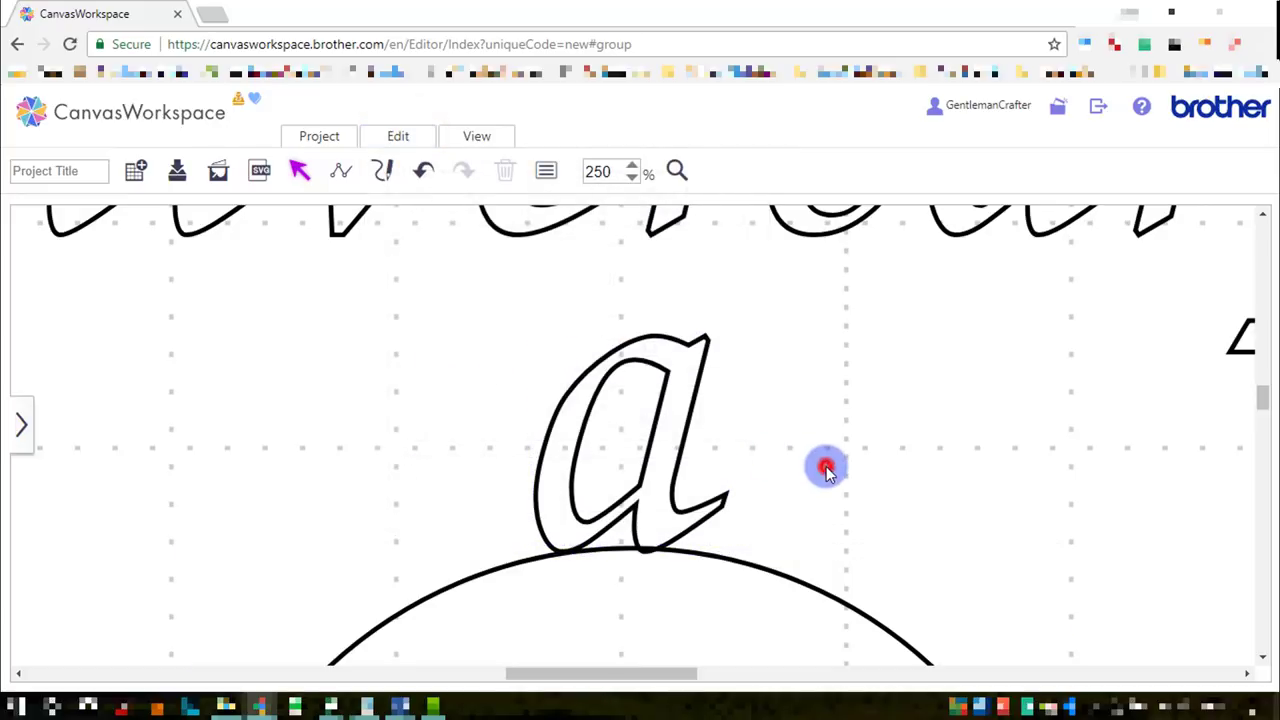
pyautogui.click(678, 478)
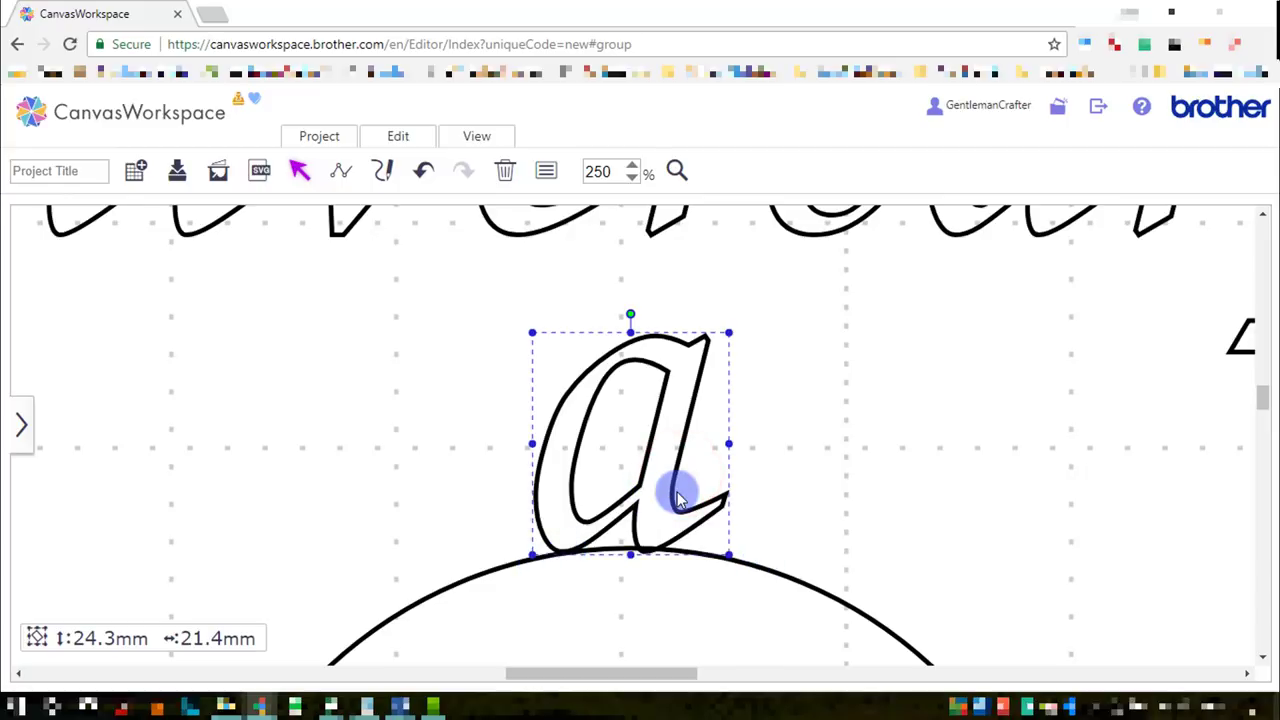
pyautogui.moveTo(678, 493); pyautogui.dragTo(677, 491)
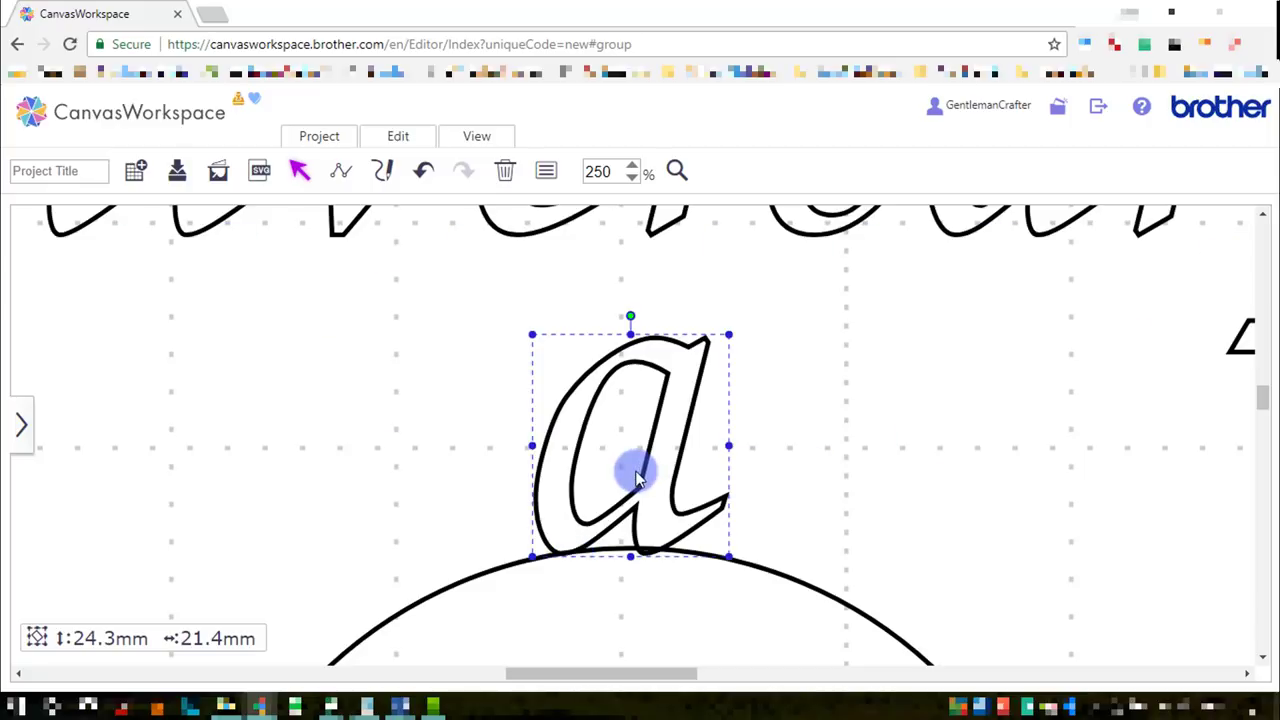
pyautogui.scroll(4, 557, 468)
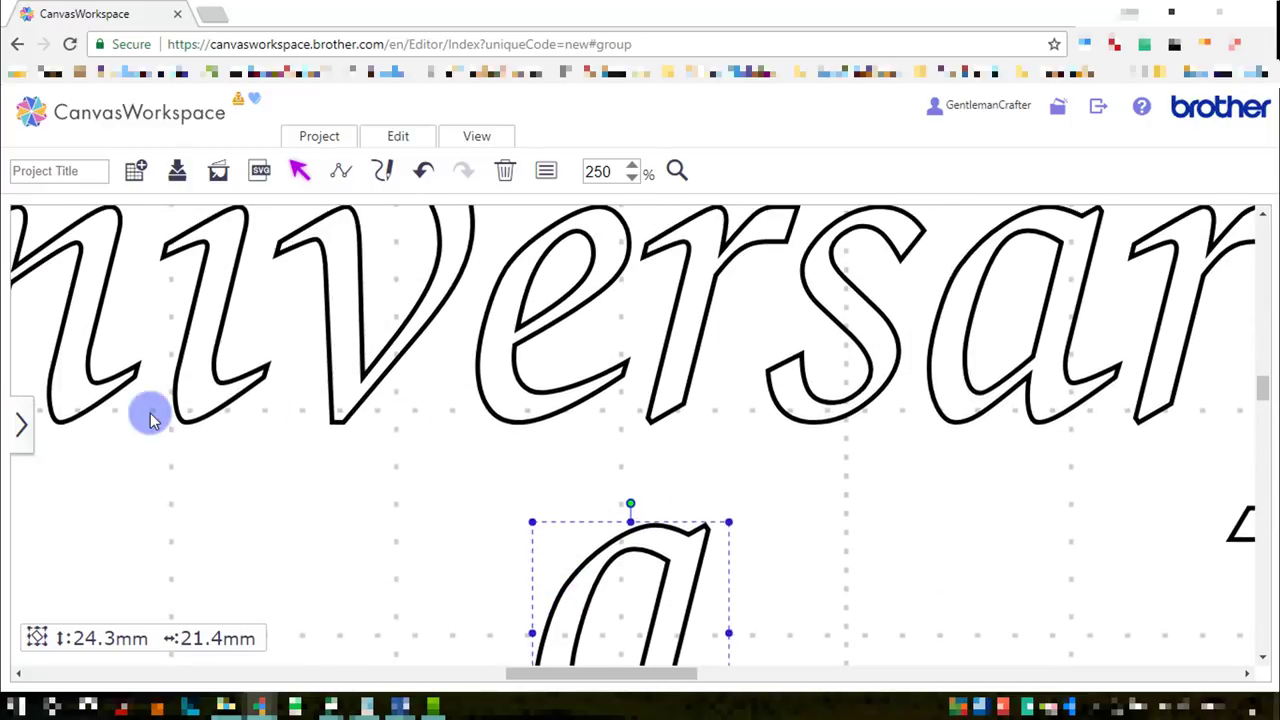
# Step: Move the first n down onto the circle's arc and tilt it clockwise
pyautogui.moveTo(517, 673); pyautogui.dragTo(458, 680)
pyautogui.moveTo(171, 309); pyautogui.dragTo(1199, 613)
pyautogui.moveTo(545, 675); pyautogui.dragTo(624, 672)
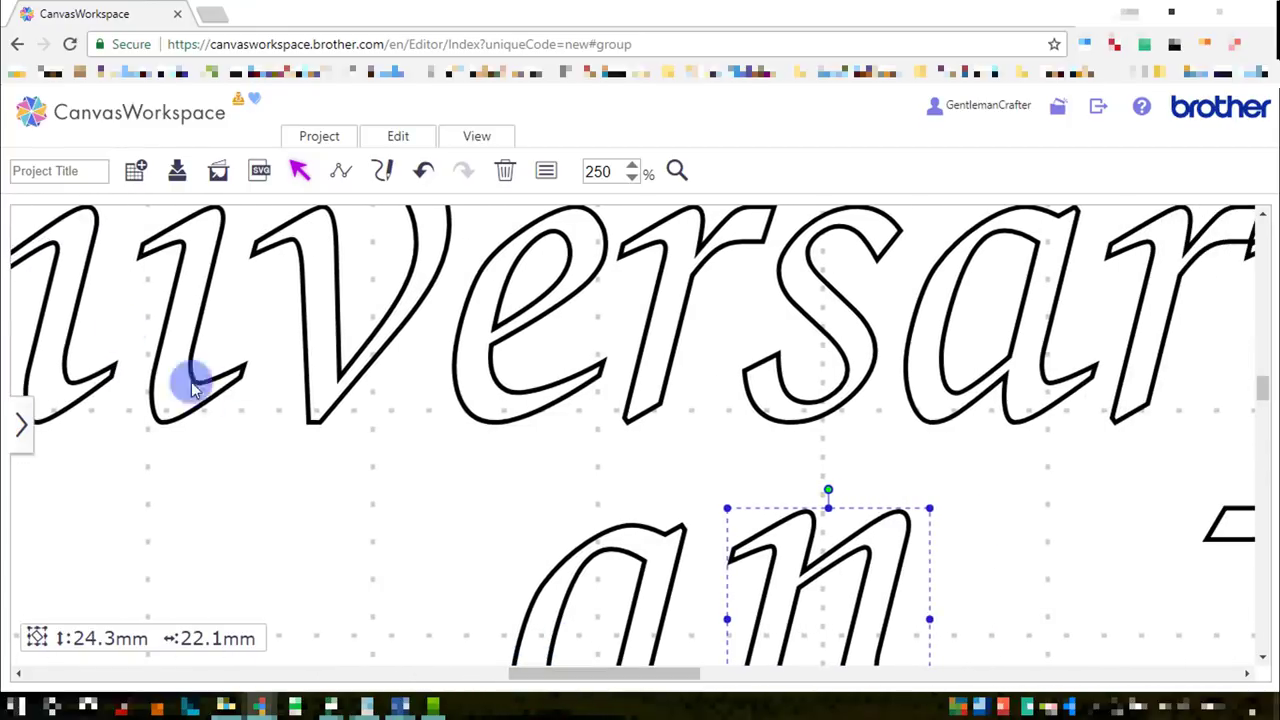
pyautogui.moveTo(76, 290); pyautogui.dragTo(1077, 603)
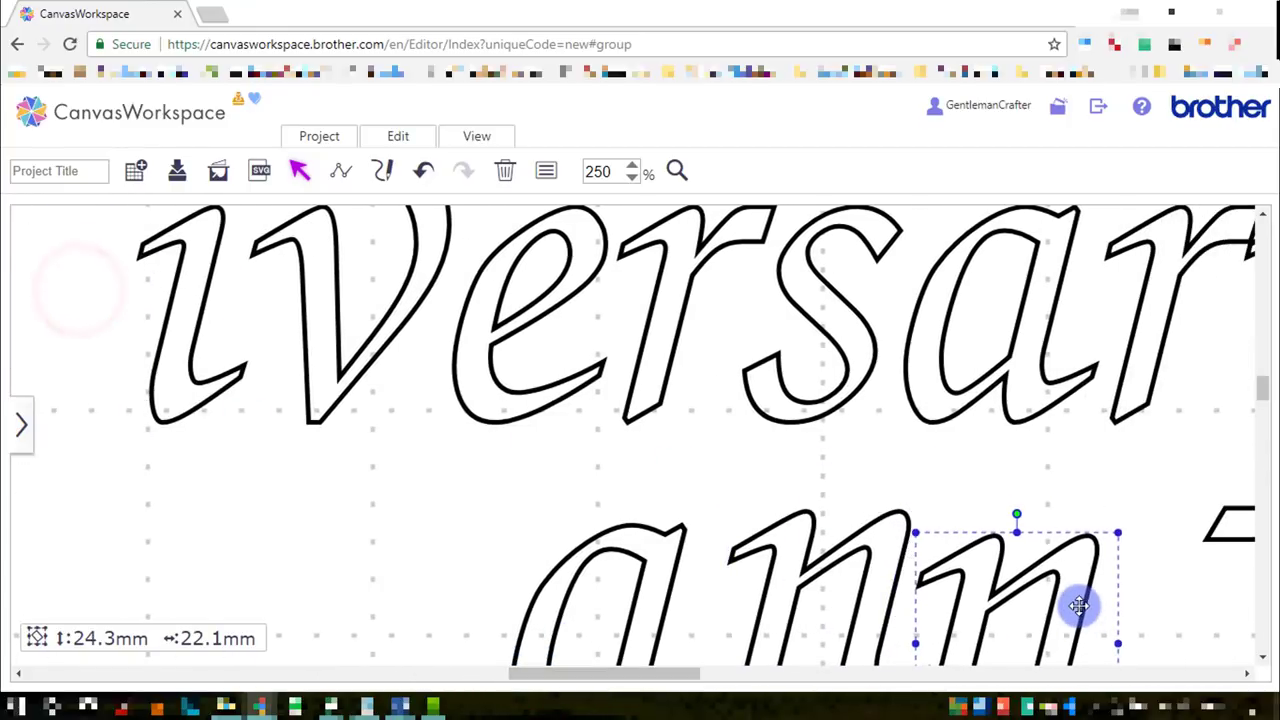
pyautogui.scroll(-2, 1075, 590)
pyautogui.scroll(-3, 1065, 560)
pyautogui.moveTo(966, 294); pyautogui.dragTo(1105, 490)
pyautogui.moveTo(884, 342); pyautogui.dragTo(864, 441)
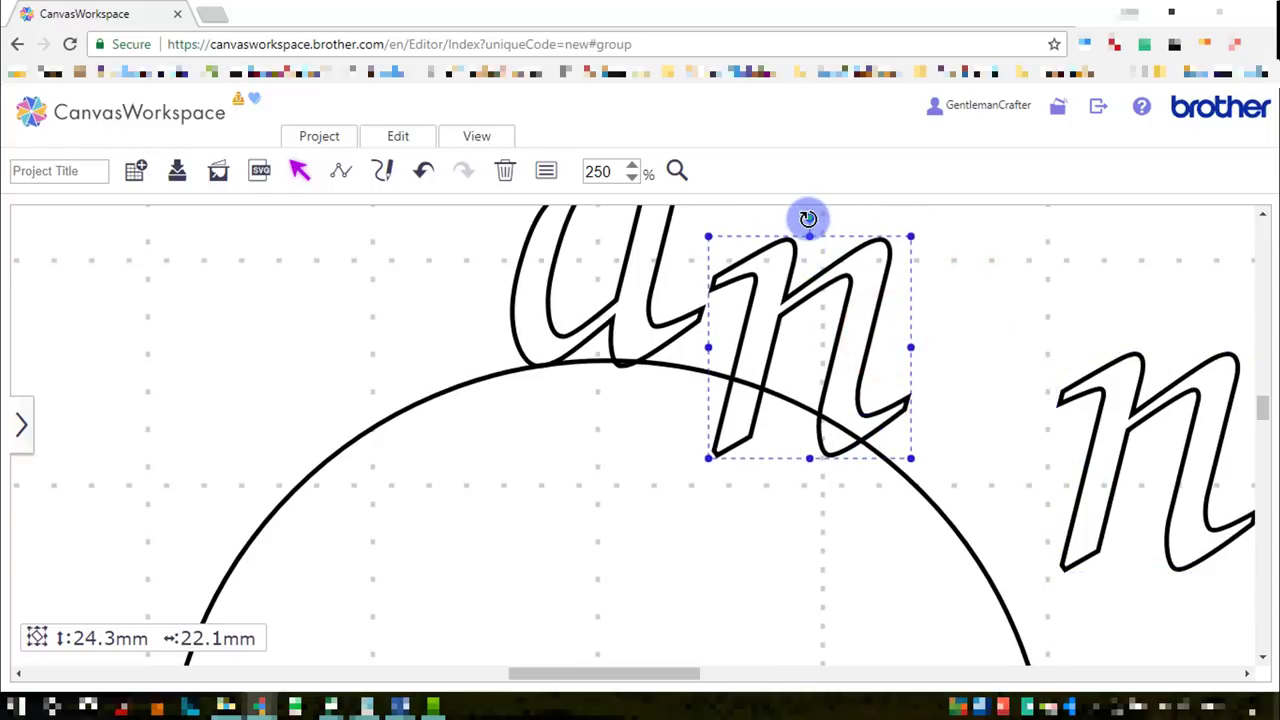
pyautogui.moveTo(808, 218); pyautogui.dragTo(854, 234)
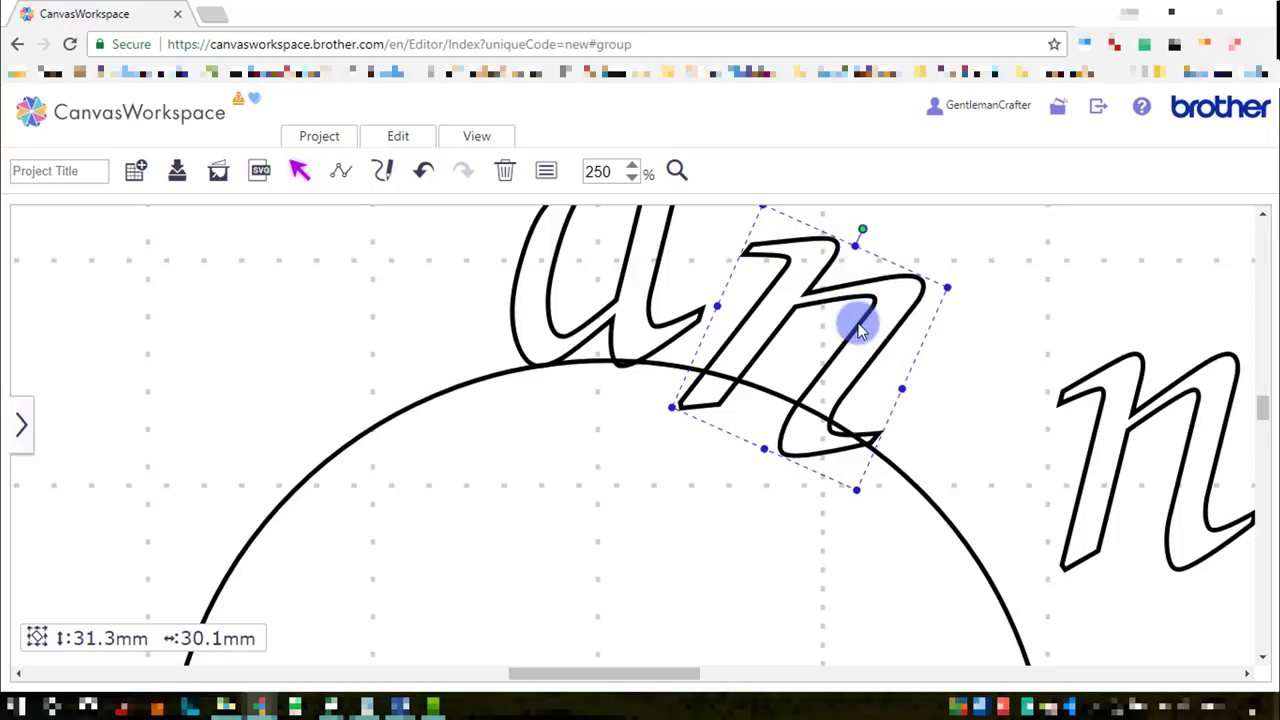
# Step: Fine-tune the first n's position and tilt so it sits snugly against the a
pyautogui.moveTo(866, 316); pyautogui.dragTo(848, 274)
pyautogui.scroll(2, 910, 345)
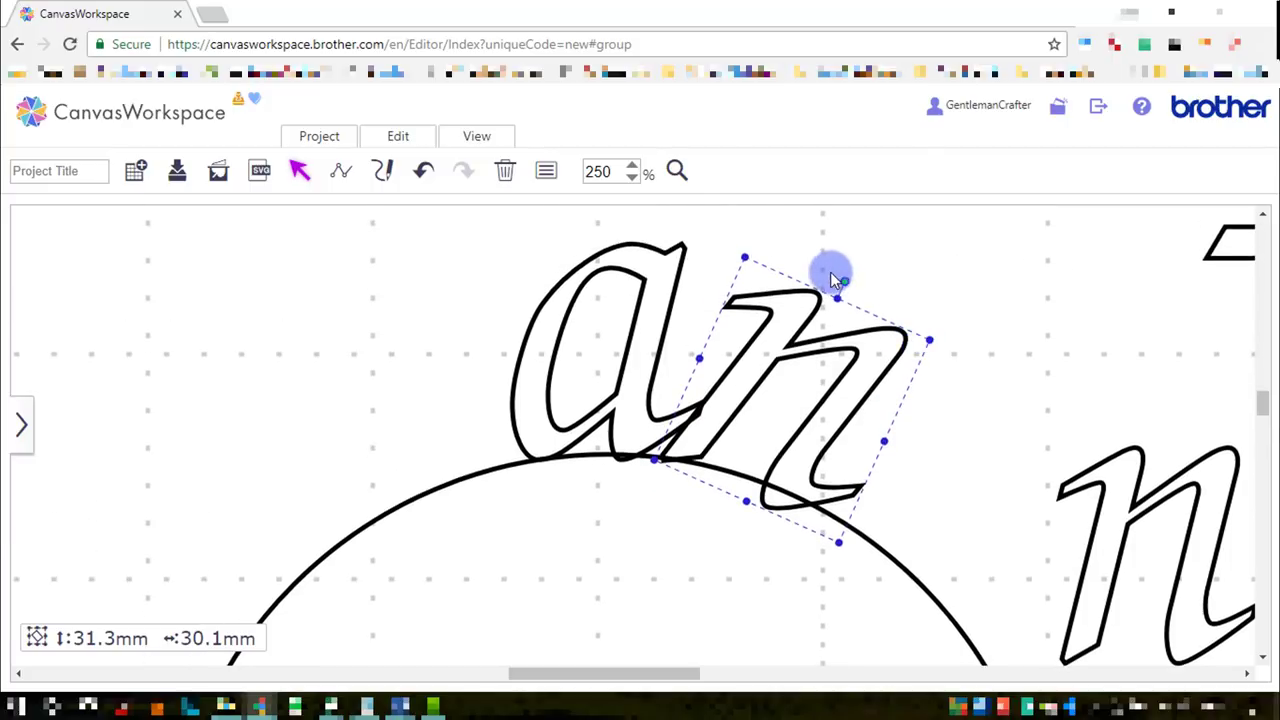
pyautogui.moveTo(844, 277); pyautogui.dragTo(833, 273)
pyautogui.moveTo(849, 343); pyautogui.dragTo(847, 328)
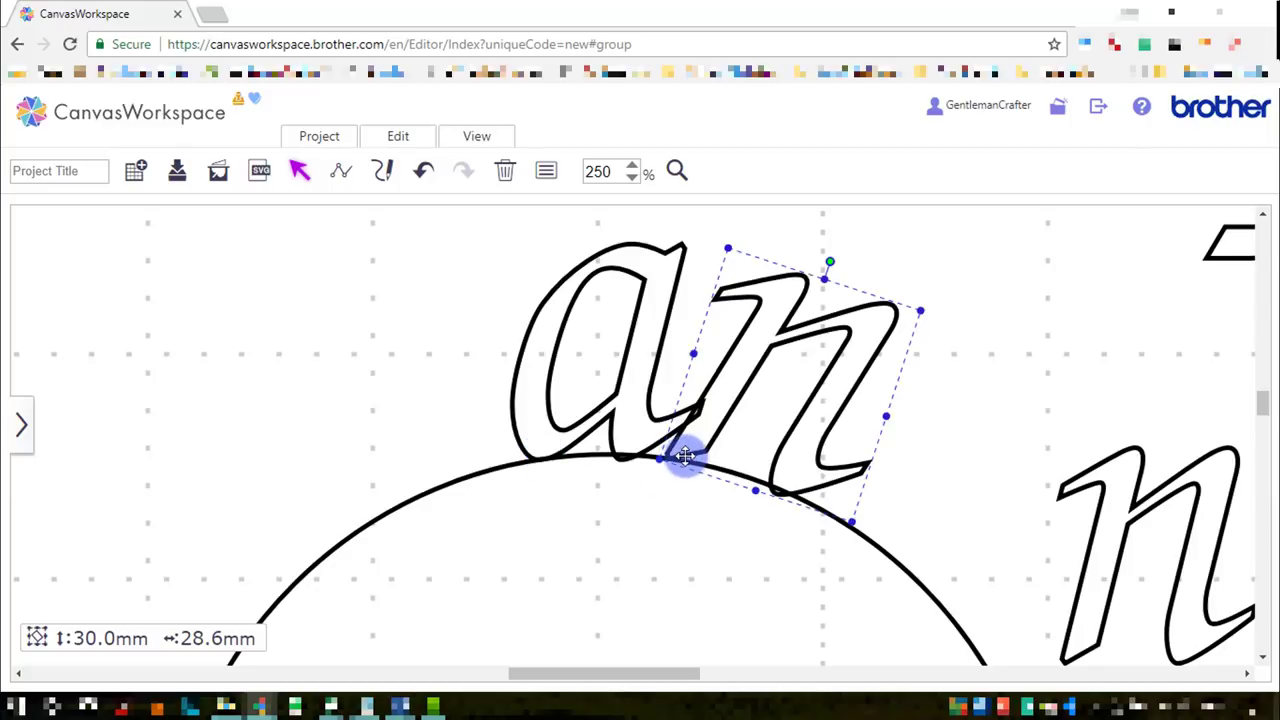
pyautogui.moveTo(700, 448); pyautogui.dragTo(696, 451)
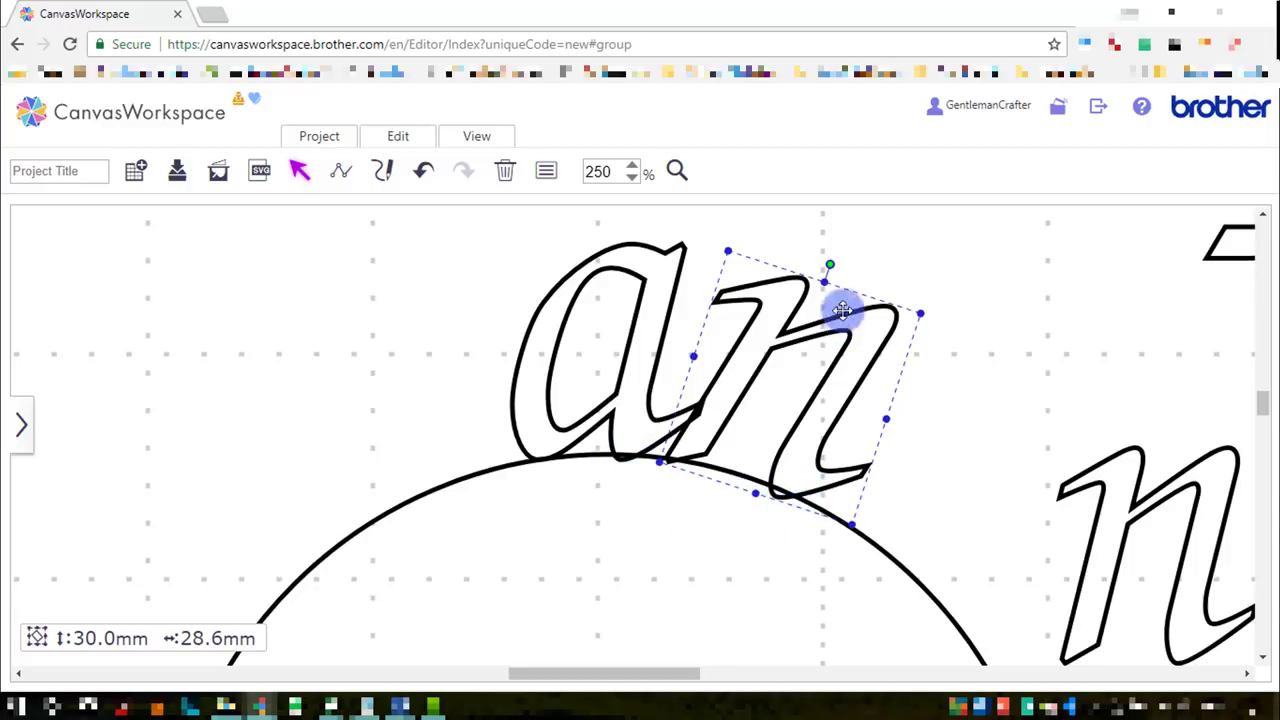
pyautogui.moveTo(828, 262); pyautogui.dragTo(831, 267)
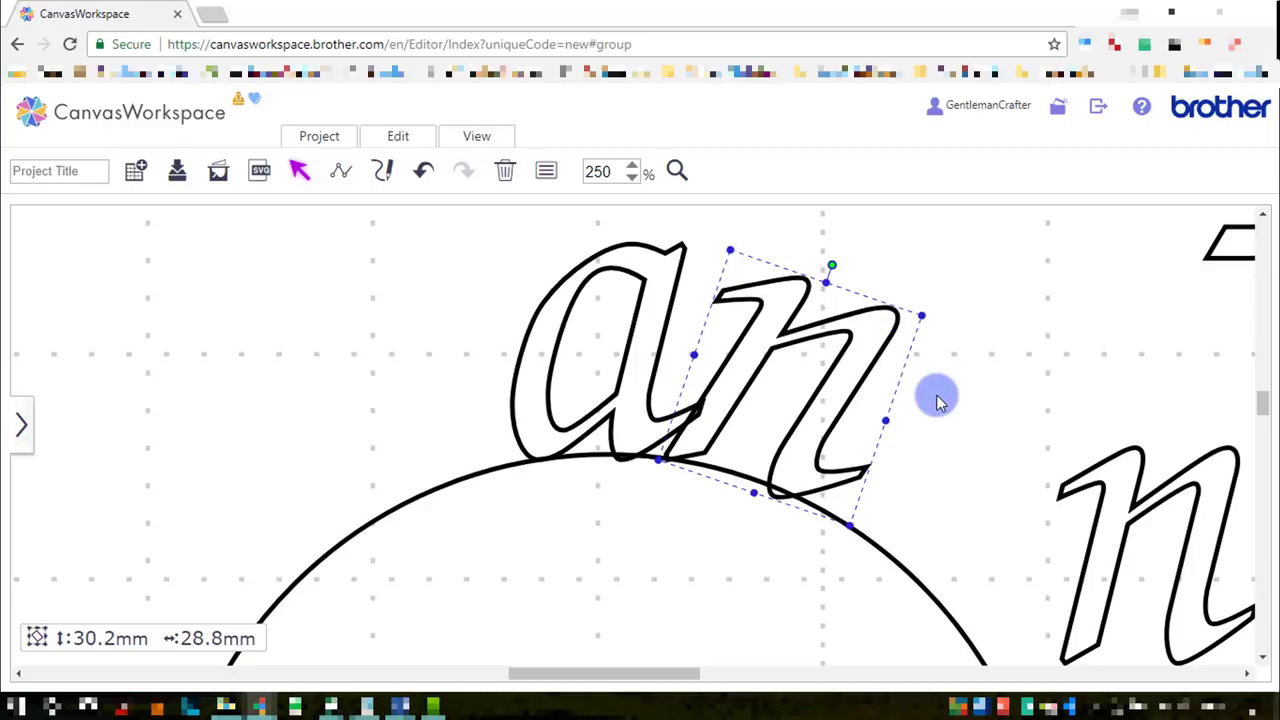
pyautogui.click(955, 417)
# Step: Move the second n beside the first, rotate it clockwise, and nudge it onto the arc
pyautogui.moveTo(1110, 474); pyautogui.dragTo(924, 381)
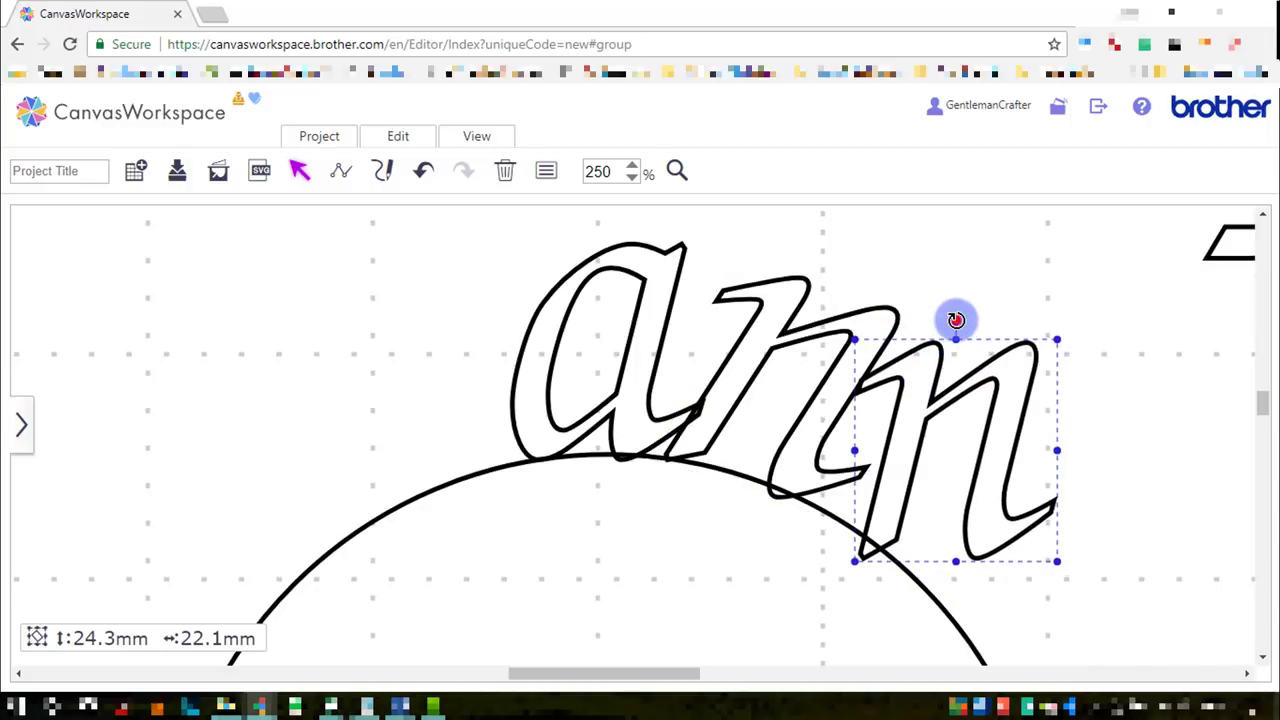
pyautogui.moveTo(956, 319); pyautogui.dragTo(980, 410)
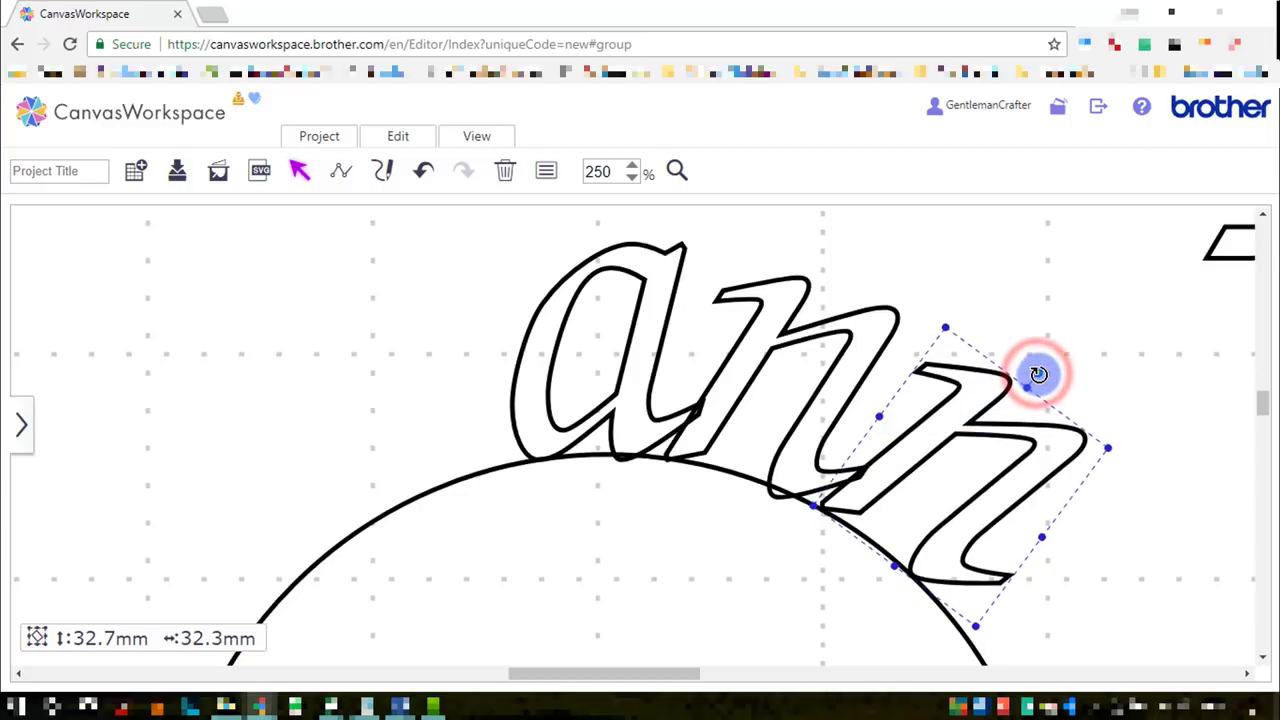
pyautogui.moveTo(1038, 374); pyautogui.dragTo(999, 393)
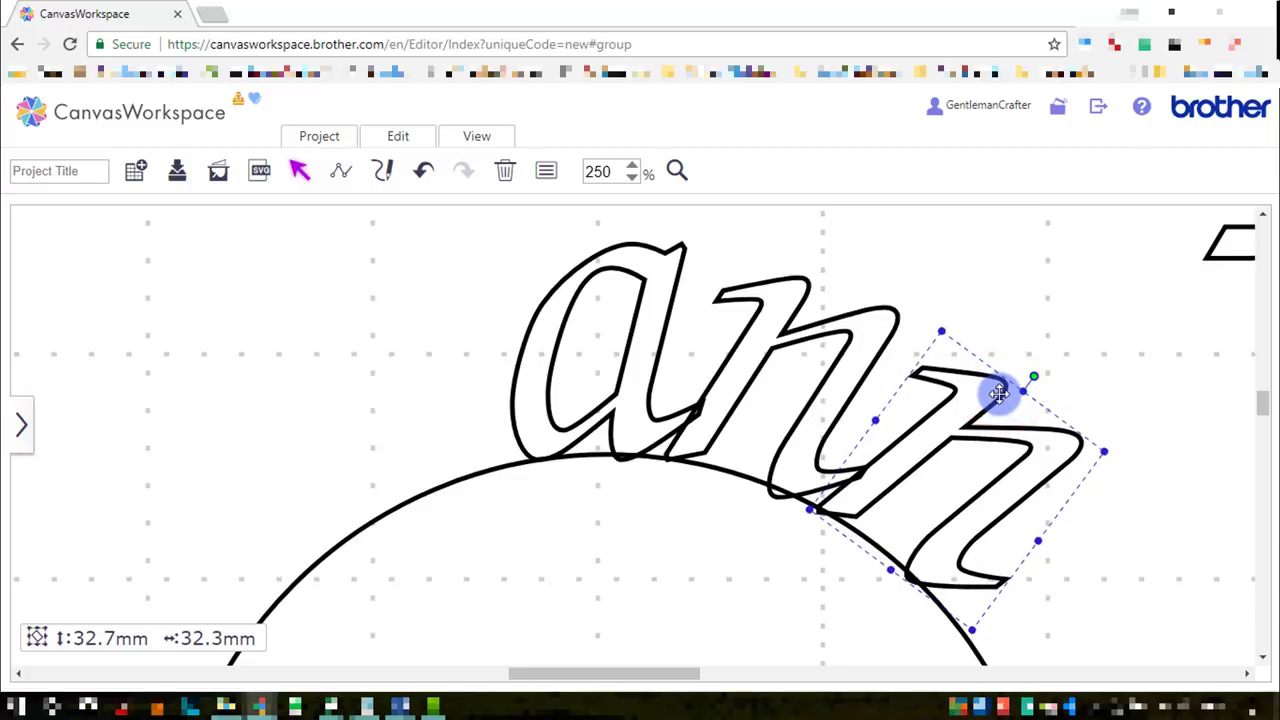
pyautogui.moveTo(999, 393); pyautogui.dragTo(1039, 381)
pyautogui.click(985, 428)
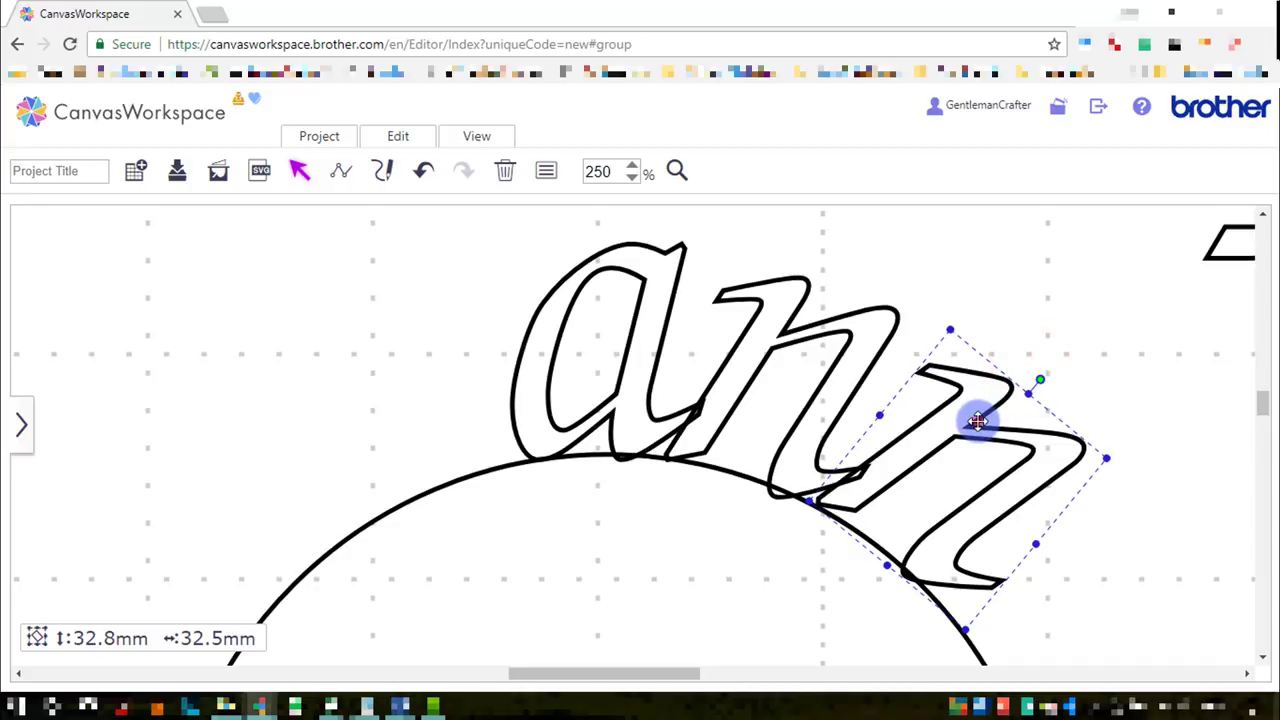
pyautogui.moveTo(977, 421); pyautogui.dragTo(977, 425)
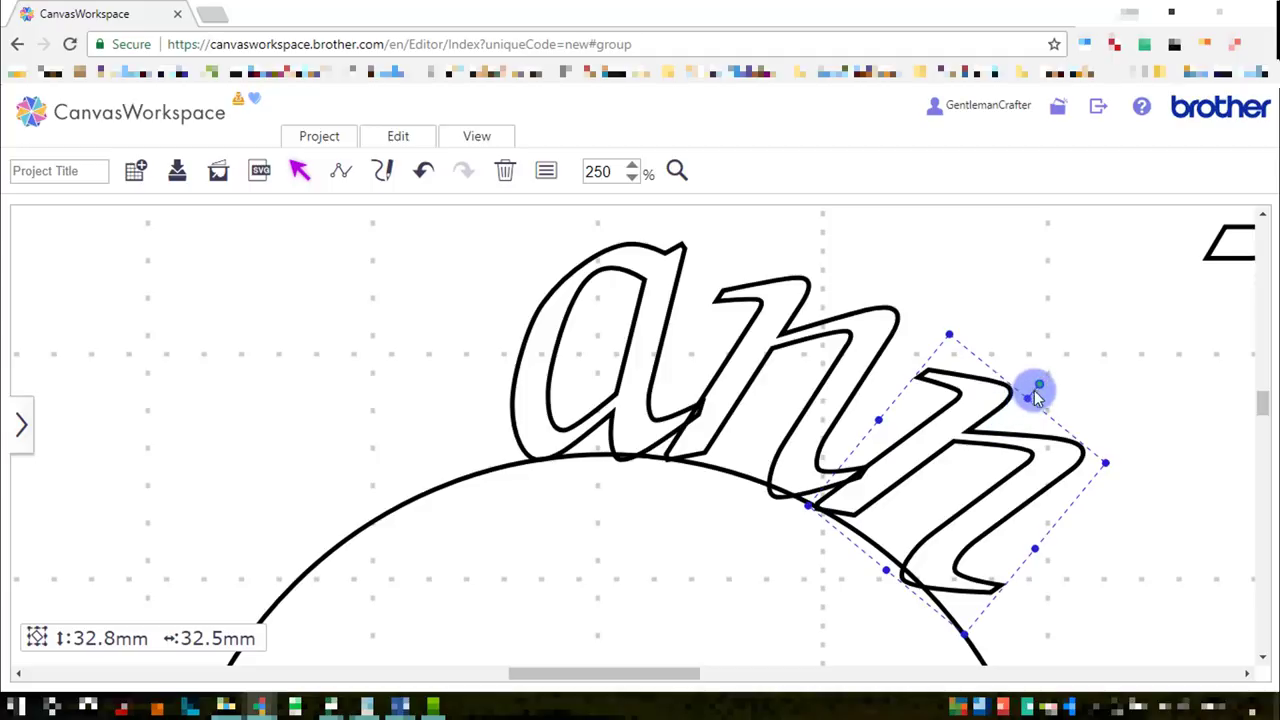
pyautogui.moveTo(1037, 382); pyautogui.dragTo(1043, 382)
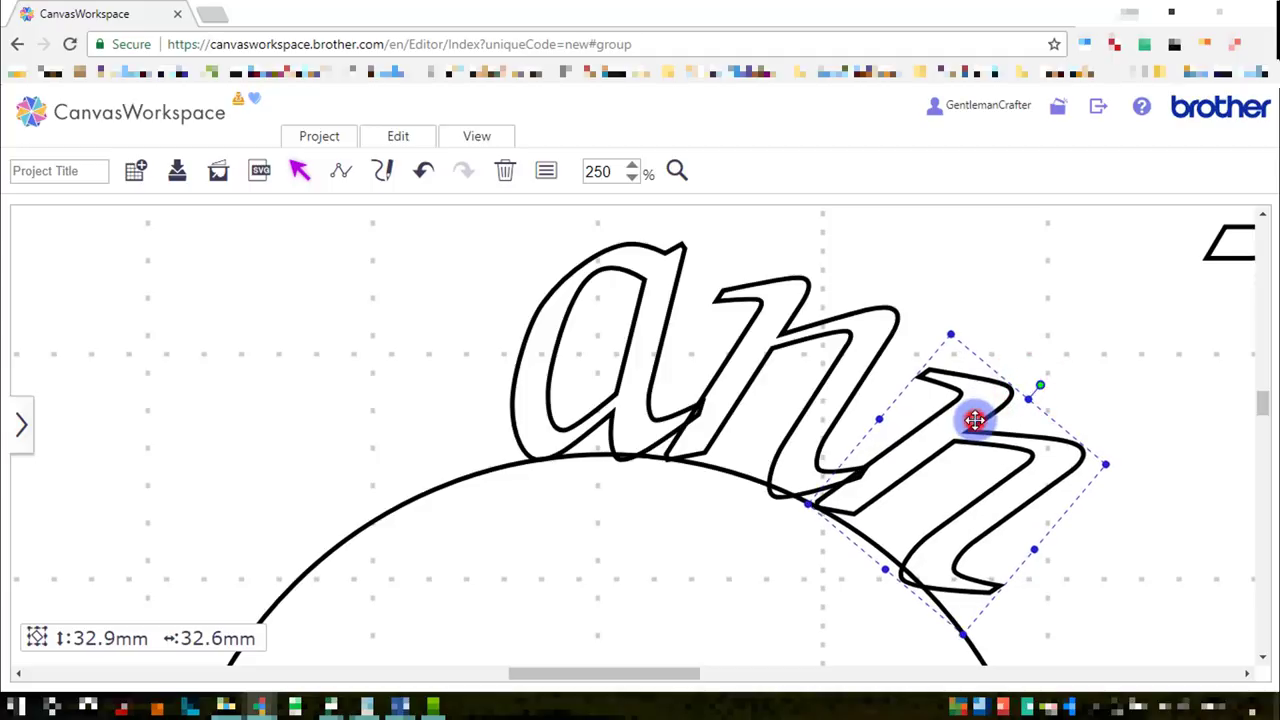
pyautogui.moveTo(975, 420); pyautogui.dragTo(975, 420)
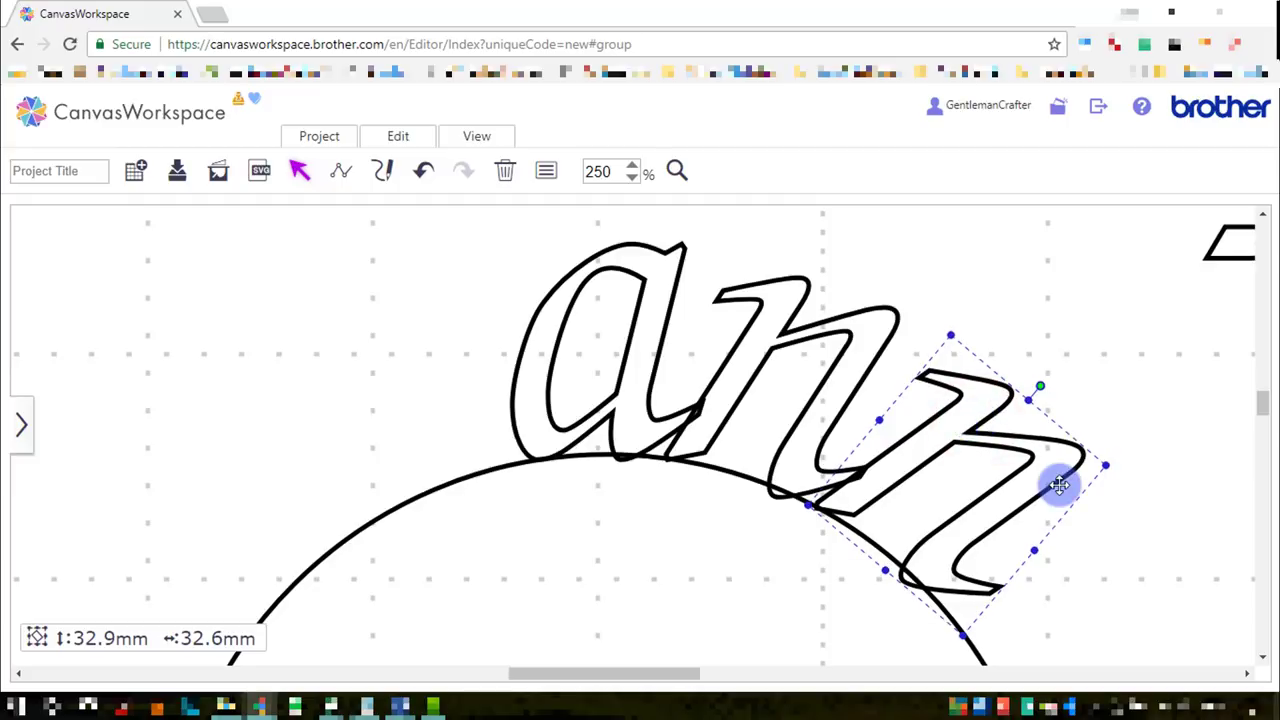
# Step: Bring the i and v down beside the second n, separating the i from the v
pyautogui.scroll(3, 1103, 480)
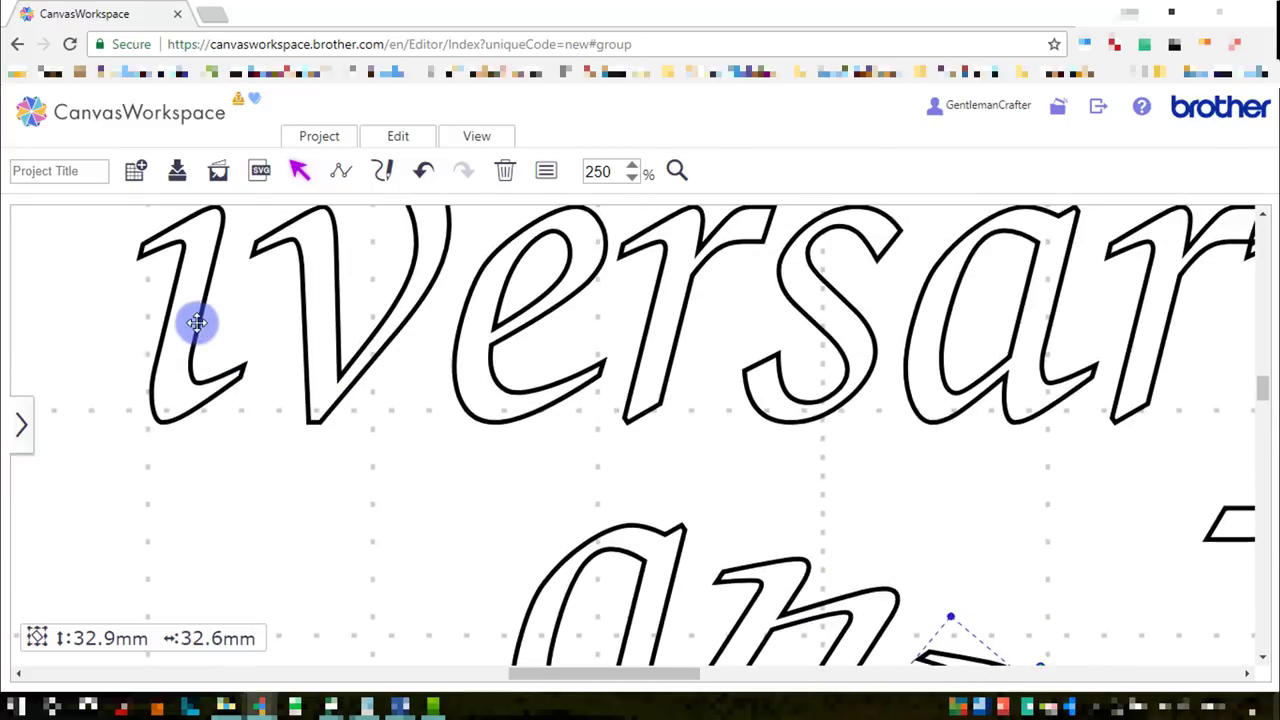
pyautogui.moveTo(194, 320); pyautogui.dragTo(1131, 649)
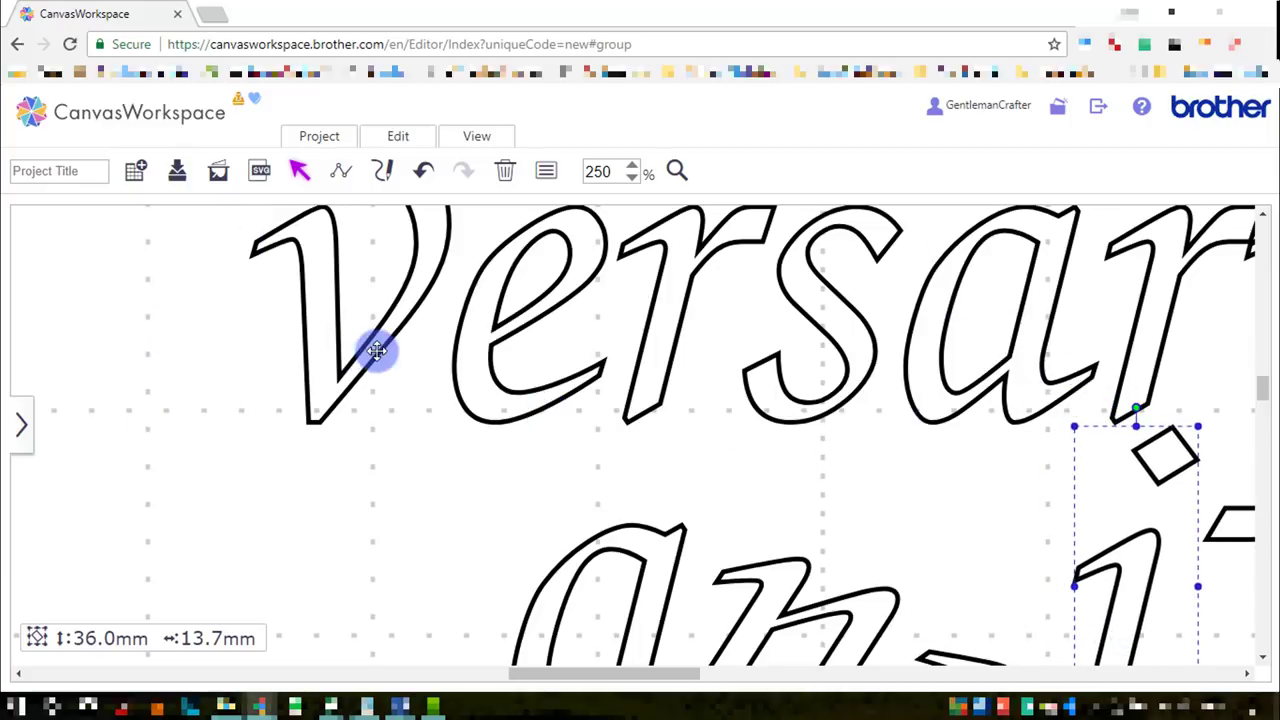
pyautogui.moveTo(377, 349); pyautogui.dragTo(1177, 585)
pyautogui.scroll(-1, 1177, 573)
pyautogui.scroll(-3, 1177, 573)
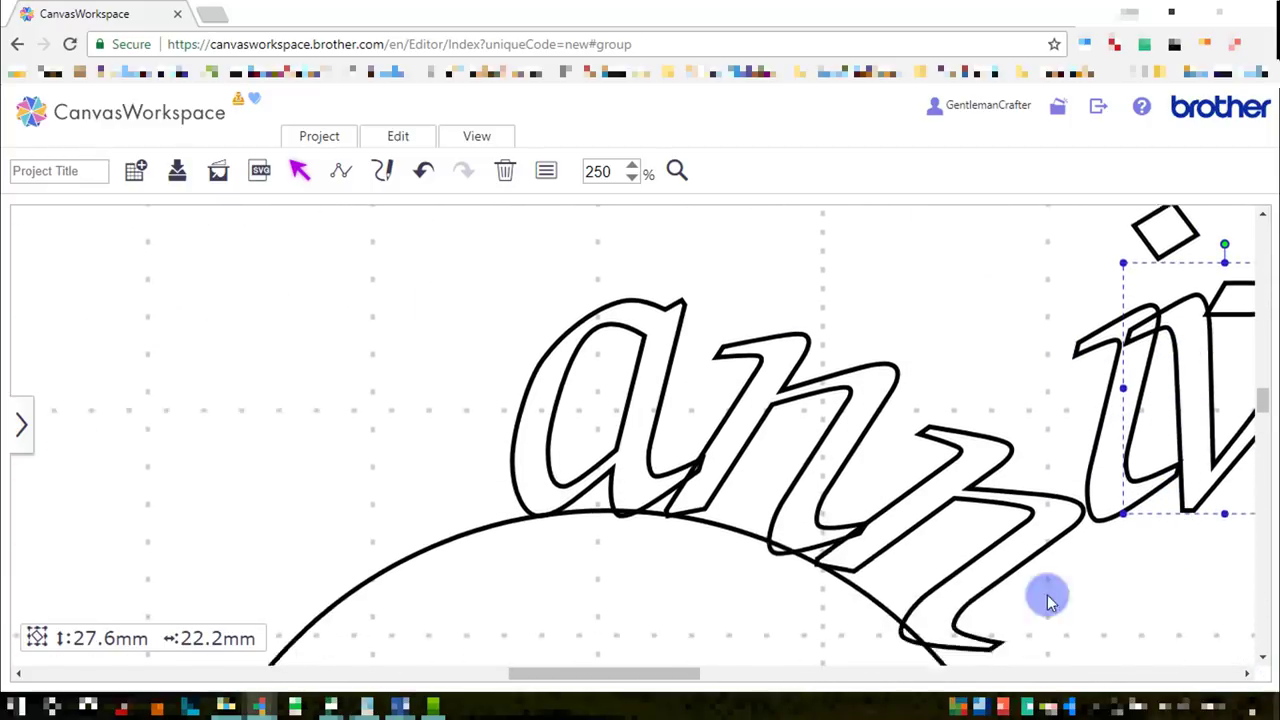
pyautogui.moveTo(663, 673); pyautogui.dragTo(735, 685)
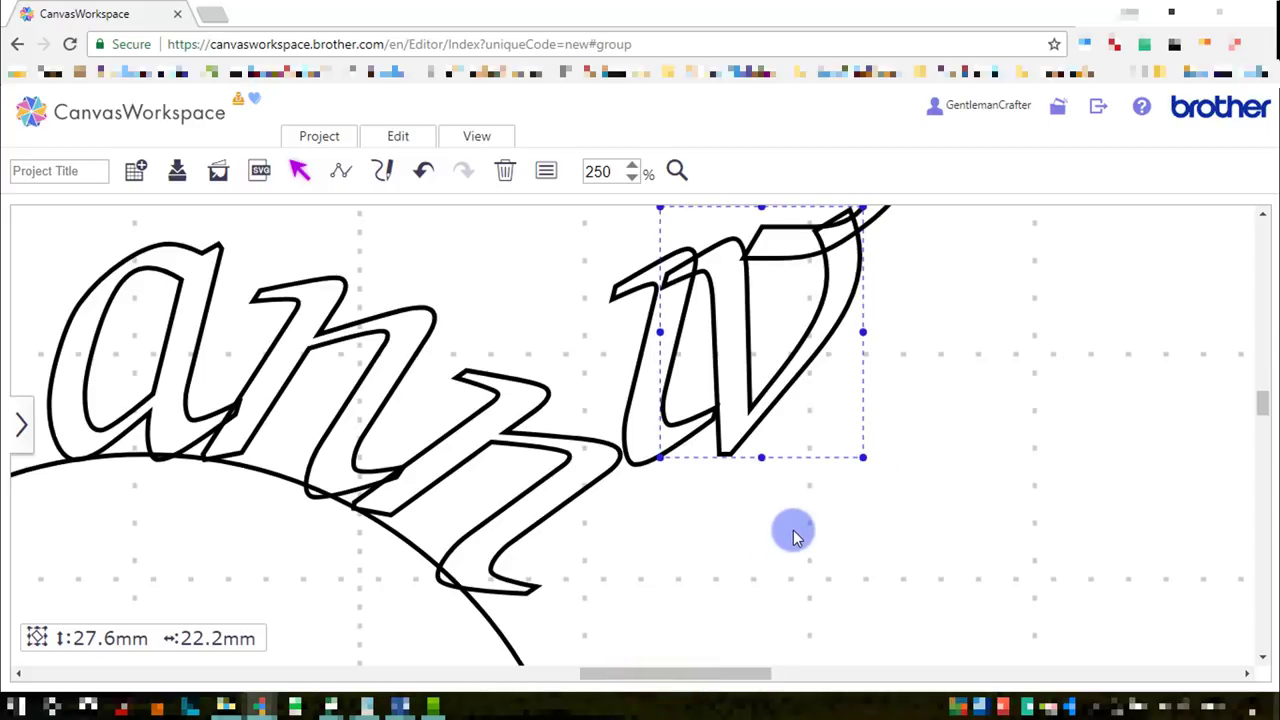
pyautogui.scroll(-5, 794, 534)
pyautogui.moveTo(643, 363); pyautogui.dragTo(609, 606)
pyautogui.click(777, 307)
pyautogui.moveTo(912, 503); pyautogui.dragTo(1050, 500)
# Step: Rotate the grouped i and its dot about 50° to follow the arc
pyautogui.click(648, 456)
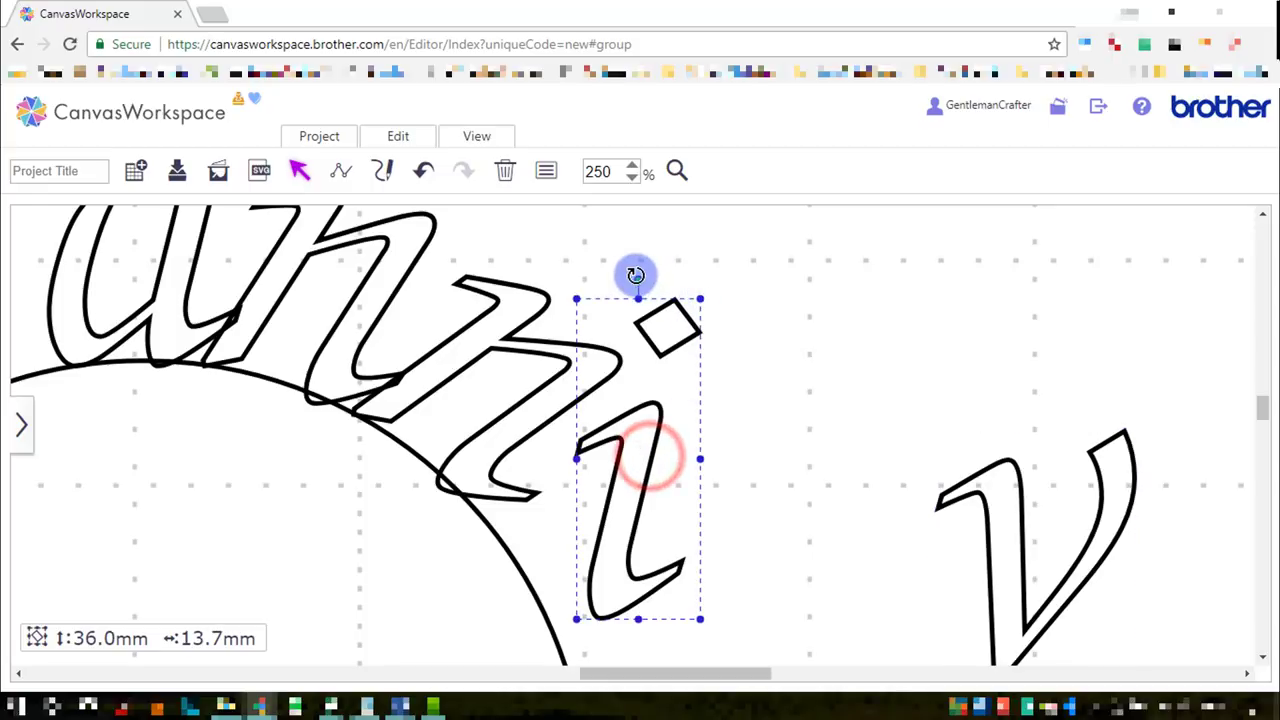
pyautogui.click(634, 274)
pyautogui.click(656, 322)
pyautogui.moveTo(638, 283); pyautogui.dragTo(683, 455)
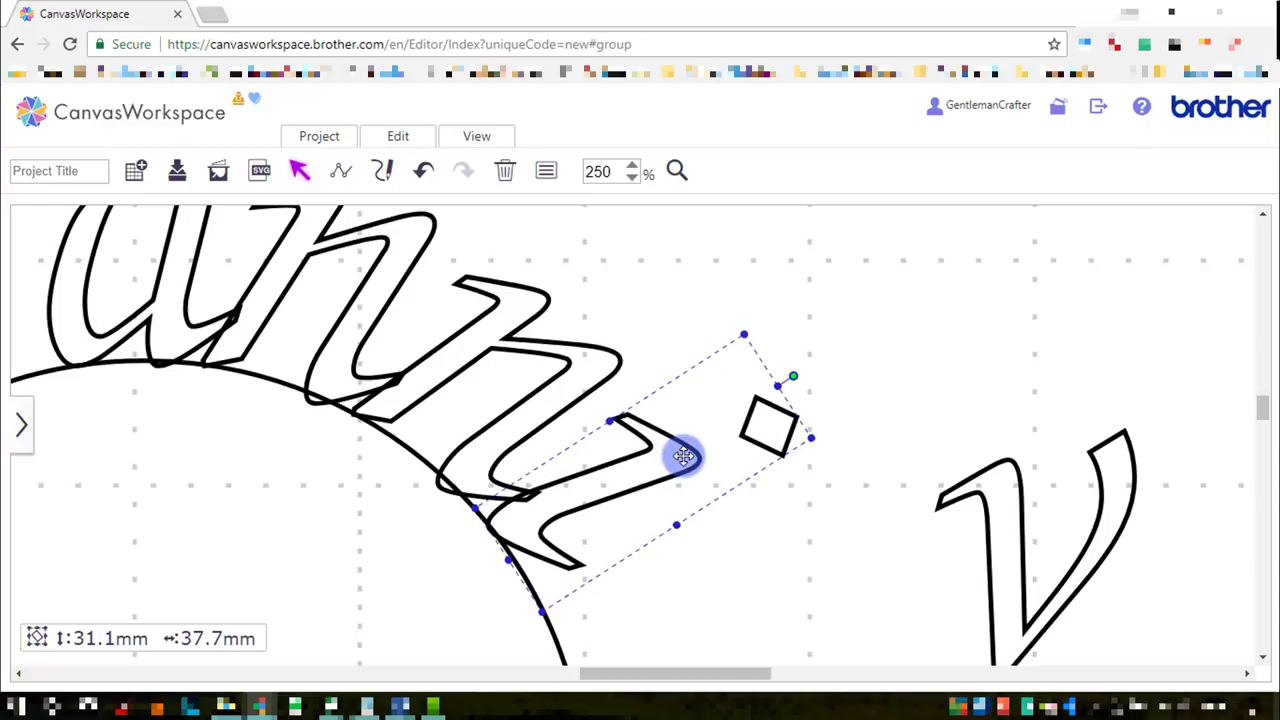
# Step: Rotate the v to follow the arc and move it onto the circle after the i
pyautogui.click(1003, 501)
pyautogui.scroll(-2, 1063, 471)
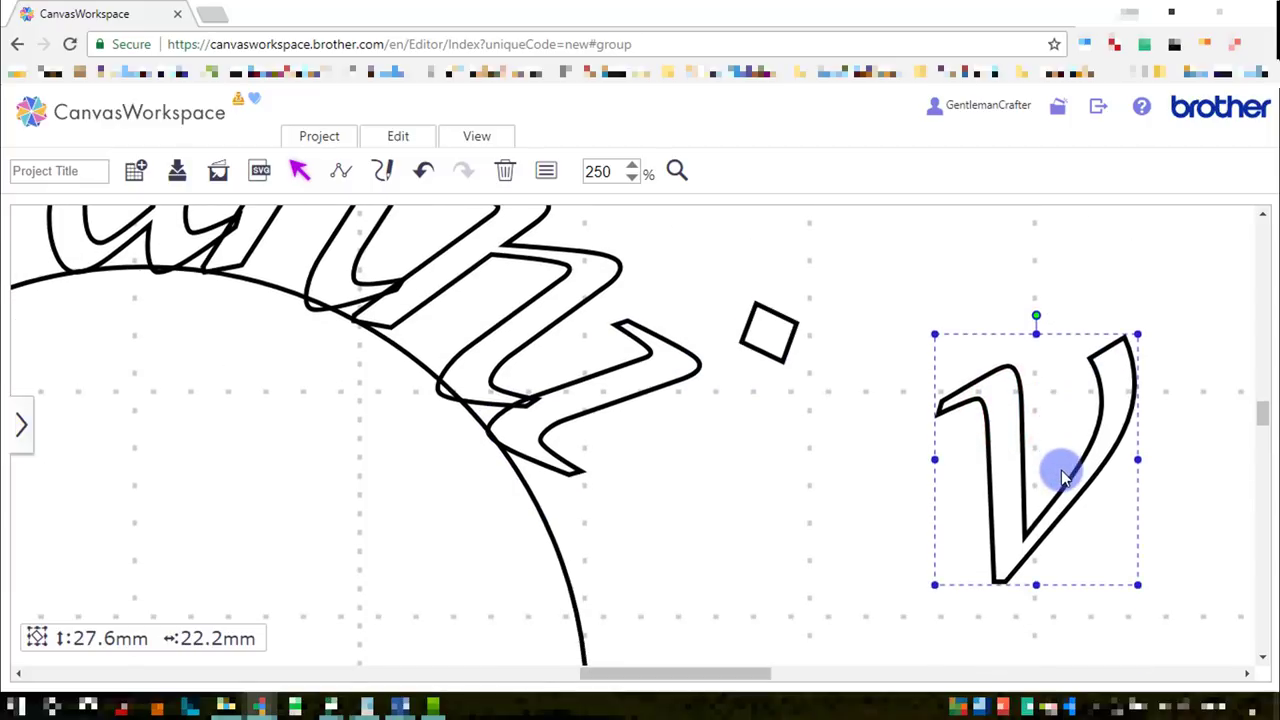
pyautogui.moveTo(1036, 316); pyautogui.dragTo(727, 462)
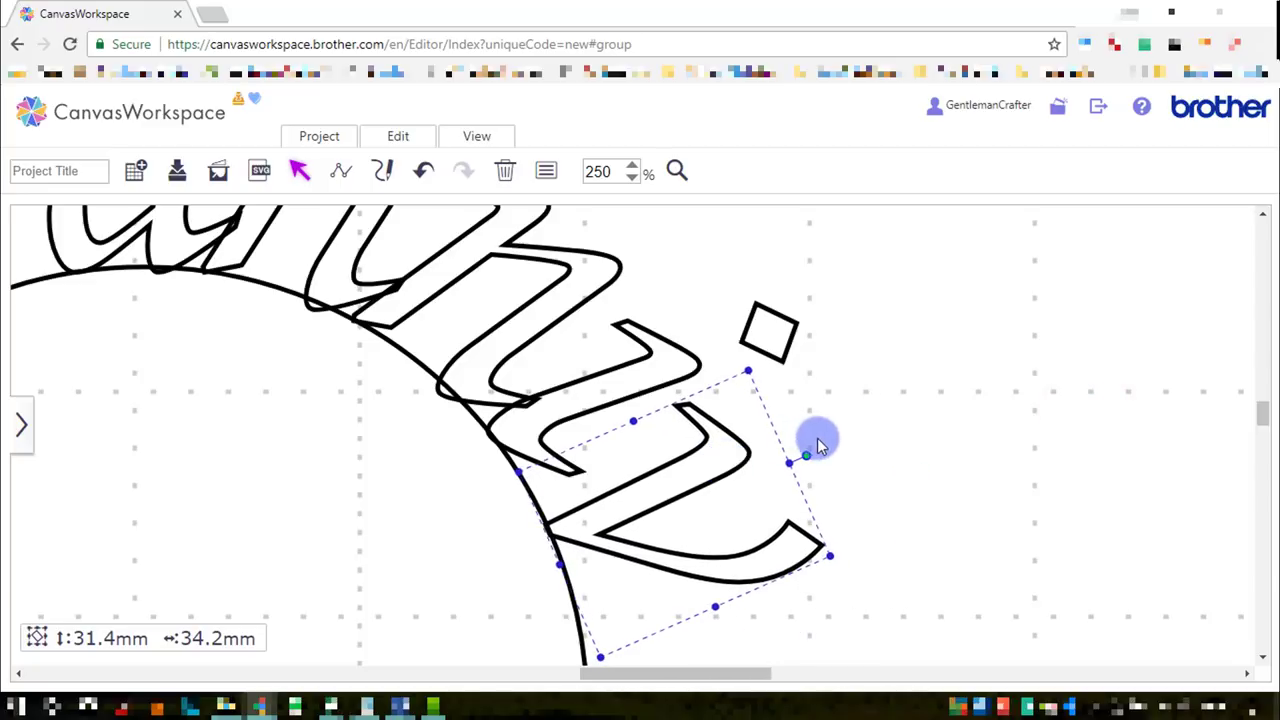
pyautogui.moveTo(807, 458); pyautogui.dragTo(807, 461)
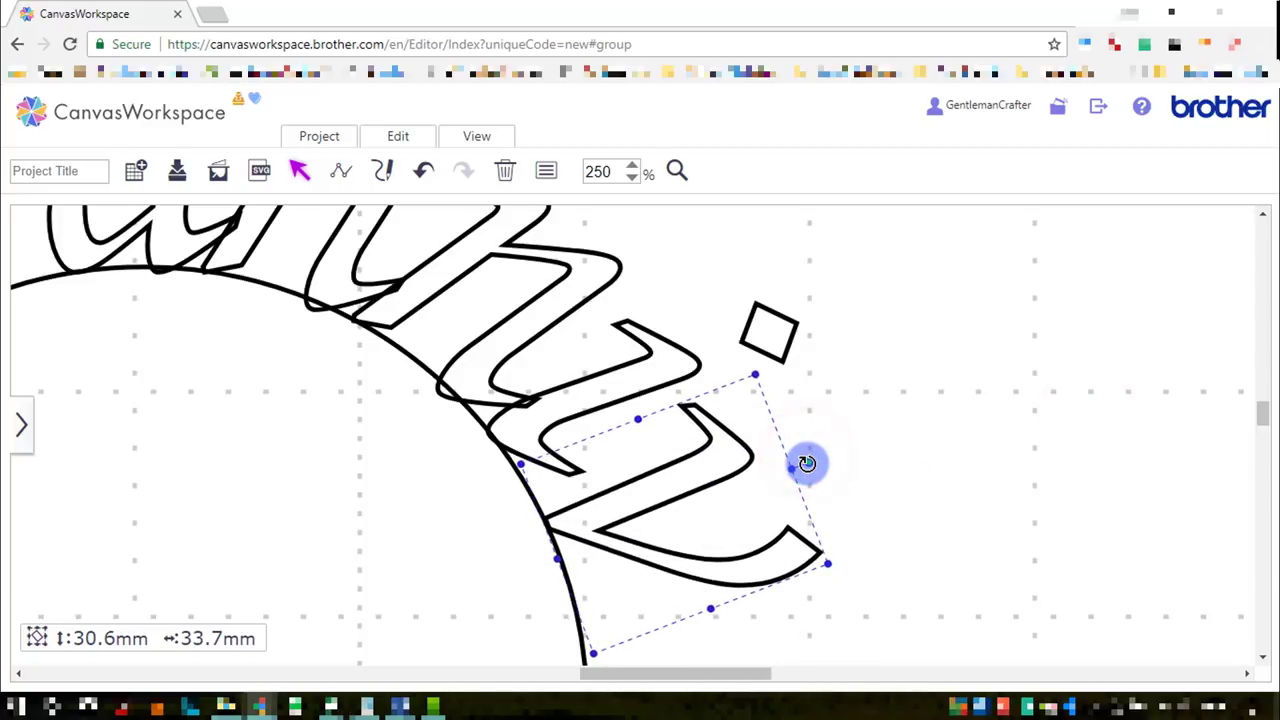
pyautogui.moveTo(807, 463); pyautogui.dragTo(730, 474)
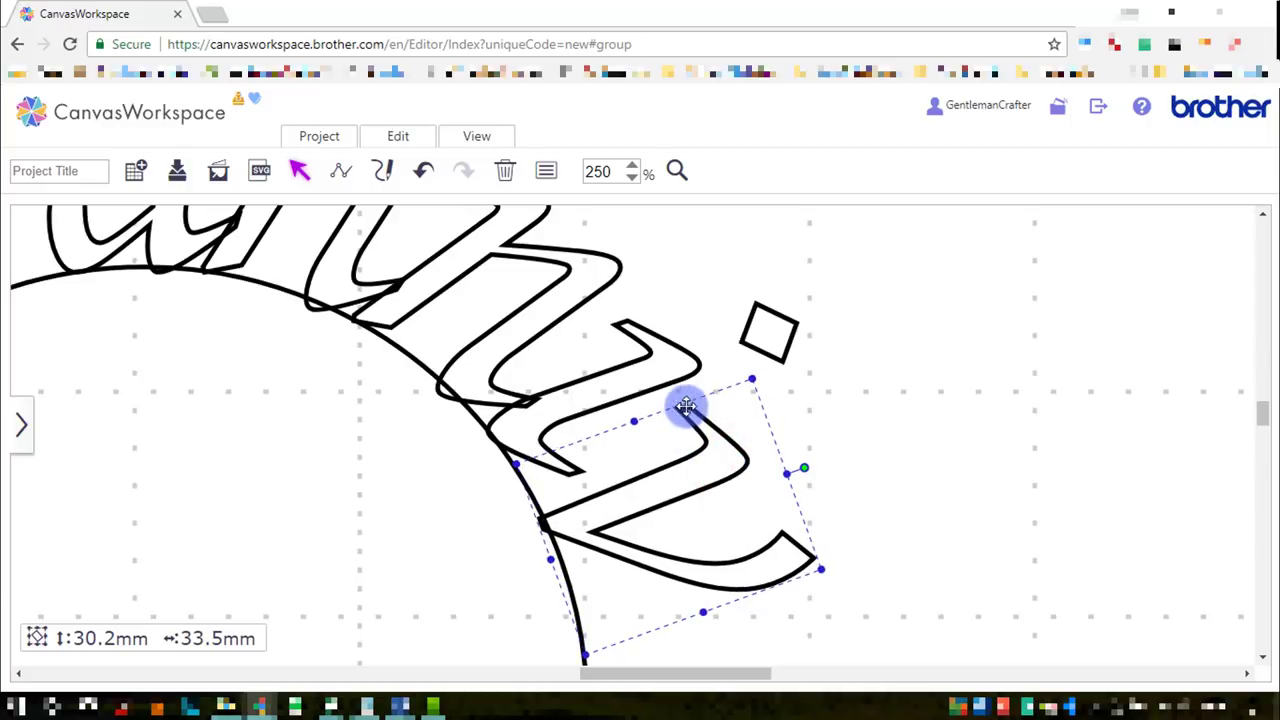
pyautogui.moveTo(714, 443); pyautogui.dragTo(700, 411)
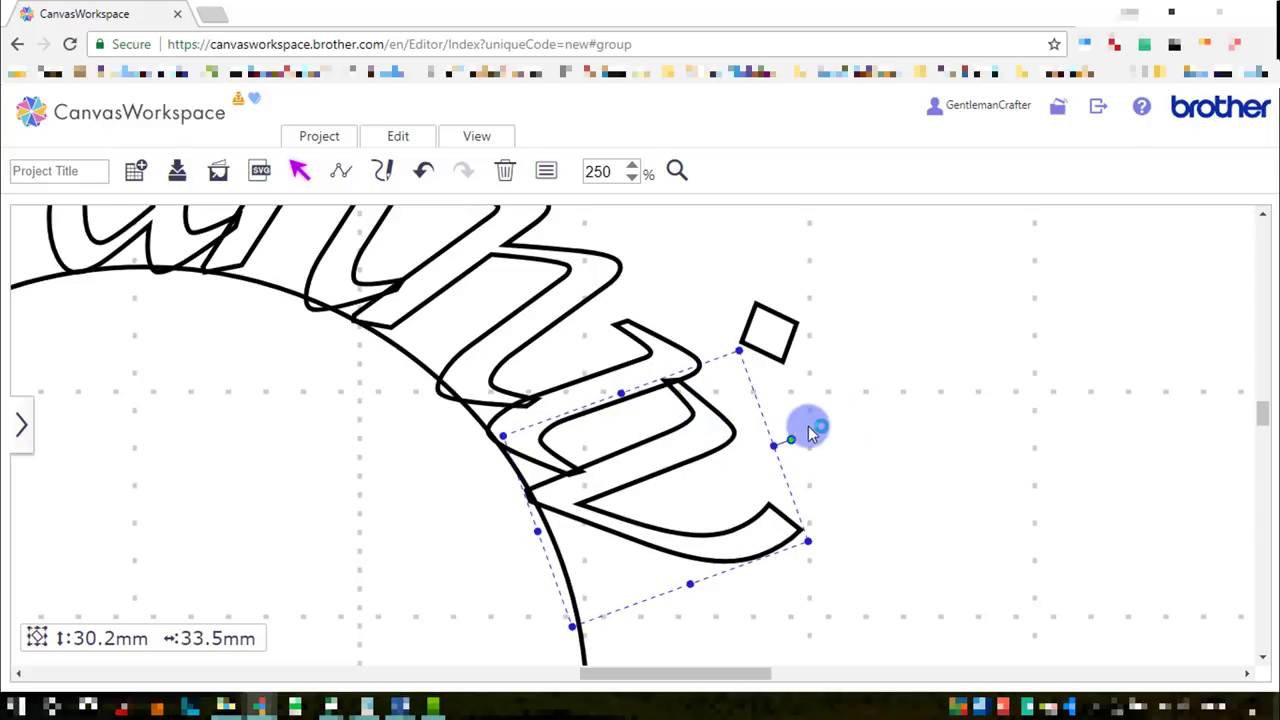
pyautogui.moveTo(791, 437); pyautogui.dragTo(791, 431)
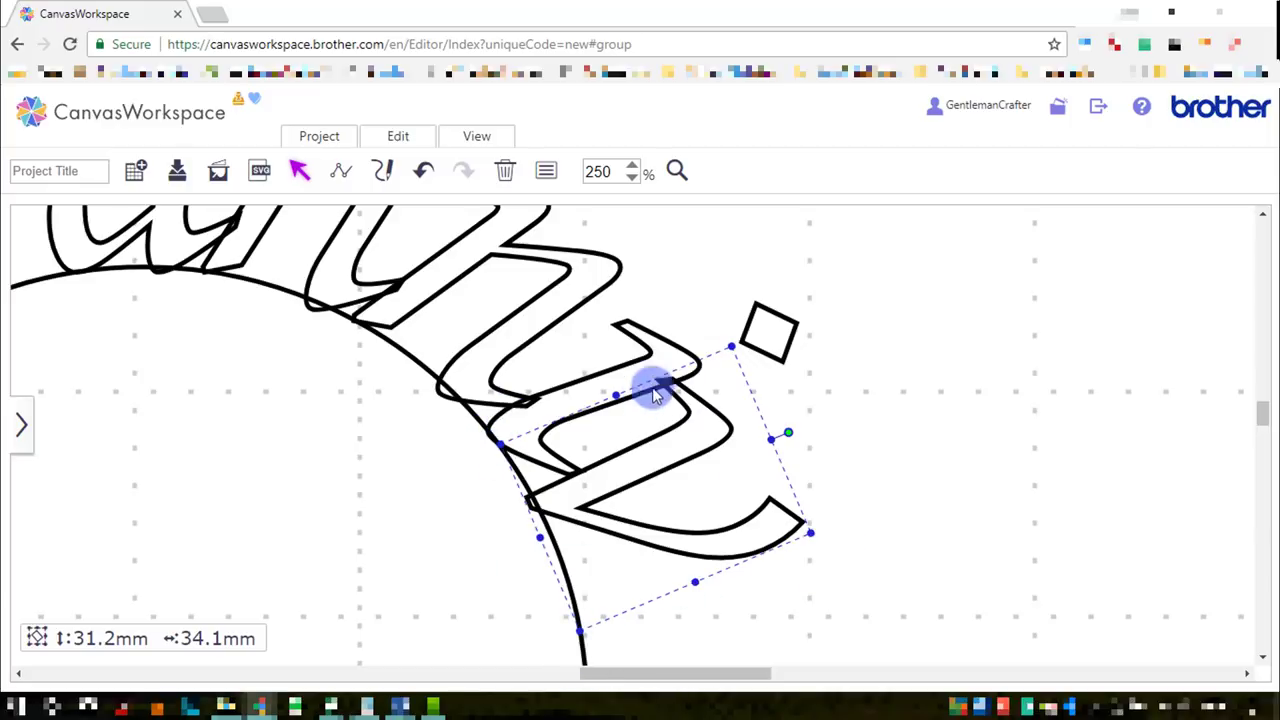
pyautogui.scroll(5, 985, 550)
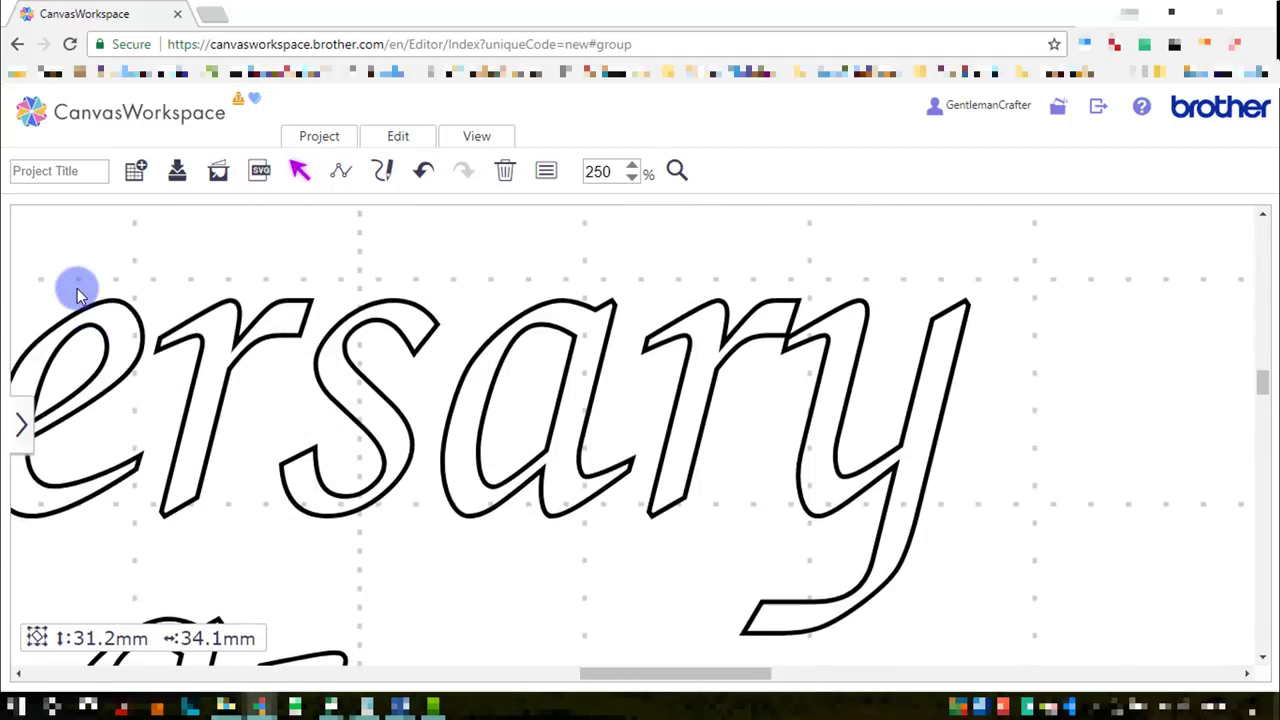
# Step: Move the remaining 'ersar' letters down toward the arc
pyautogui.moveTo(80, 272); pyautogui.dragTo(1045, 532)
pyautogui.scroll(-5, 917, 471)
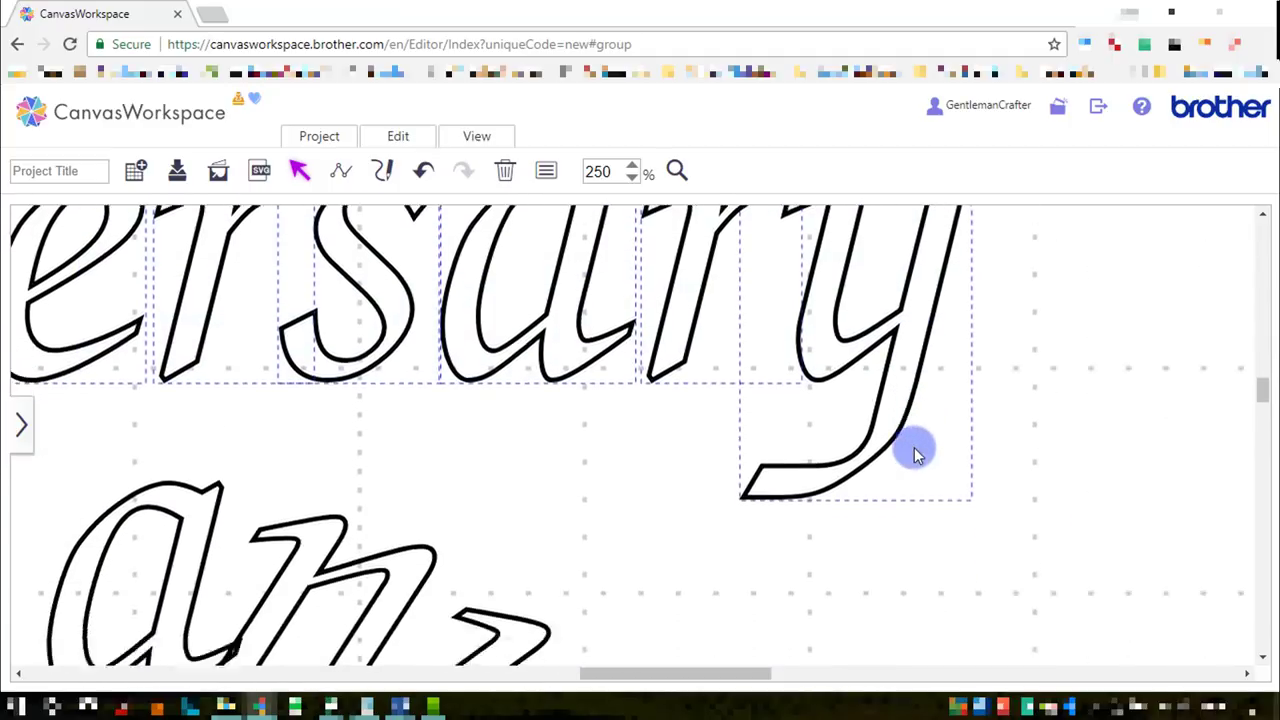
pyautogui.moveTo(852, 231); pyautogui.dragTo(1104, 605)
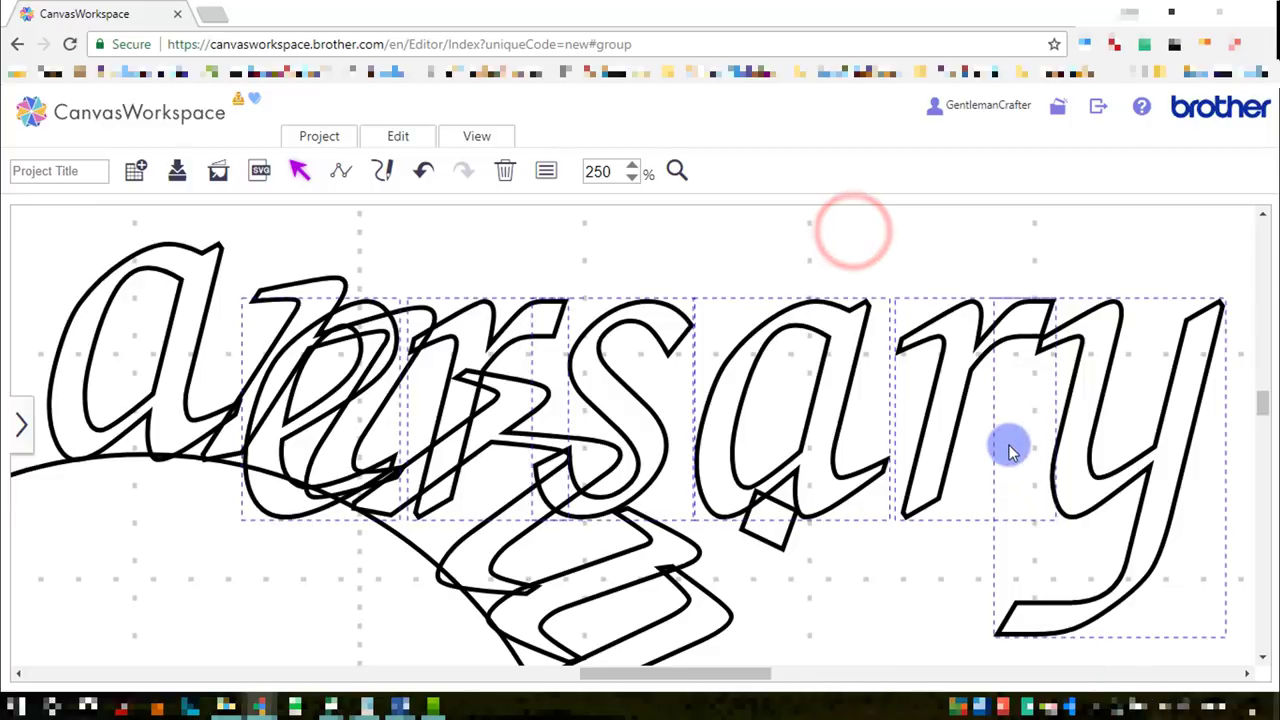
pyautogui.scroll(-3, 1009, 446)
pyautogui.moveTo(946, 262); pyautogui.dragTo(1052, 548)
pyautogui.scroll(-1, 1060, 525)
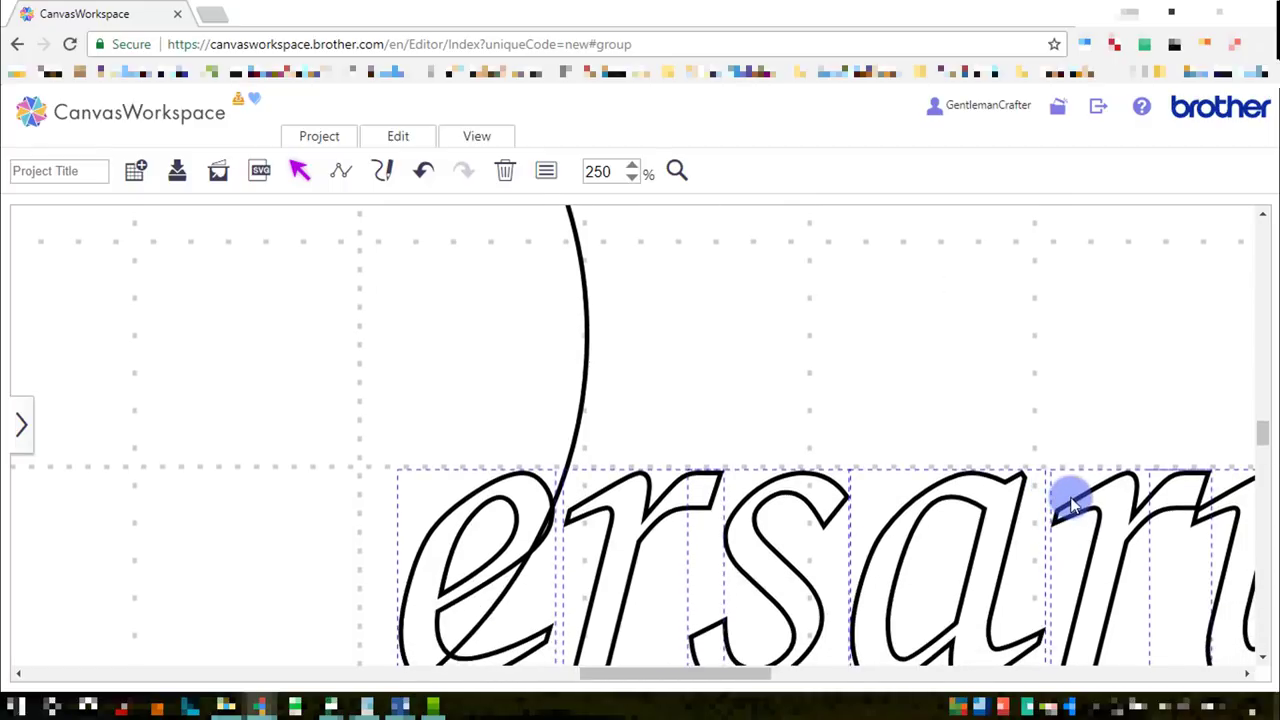
pyautogui.moveTo(1074, 500); pyautogui.dragTo(1134, 557)
pyautogui.click(643, 489)
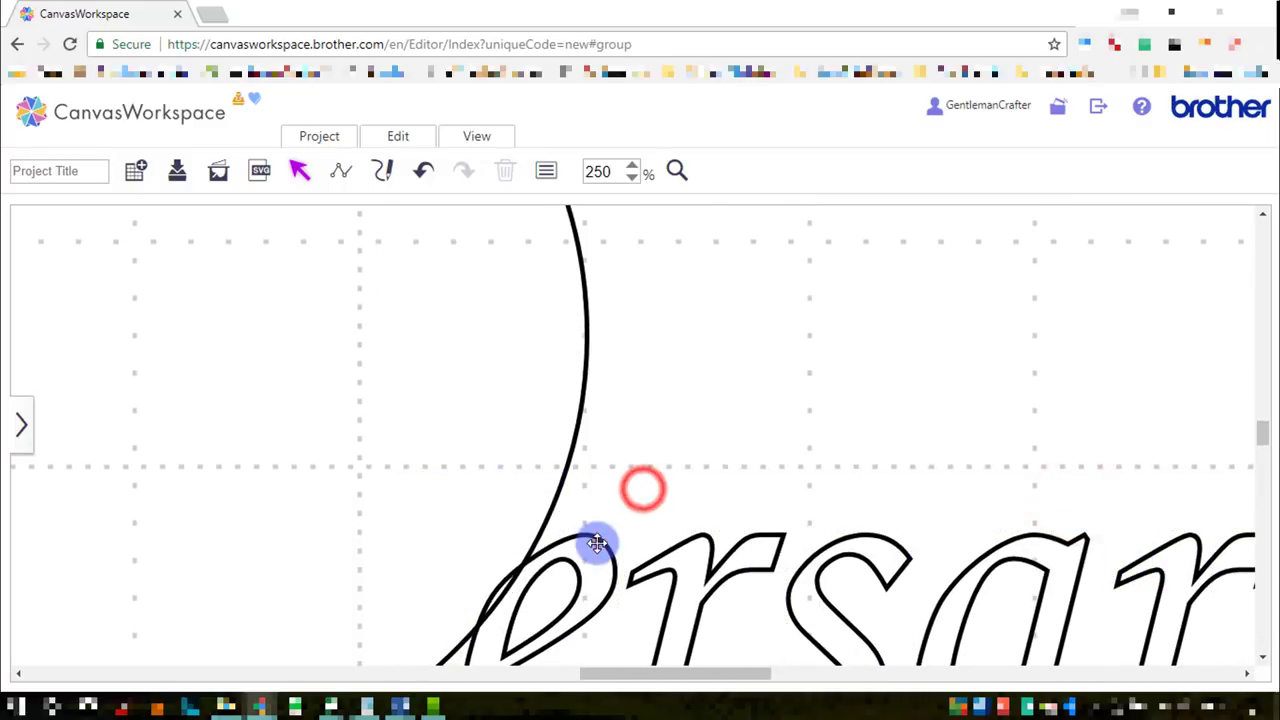
# Step: Rotate the e about 90° along the arc after the v and nudge it right
pyautogui.moveTo(597, 543); pyautogui.dragTo(764, 243)
pyautogui.scroll(3, 751, 380)
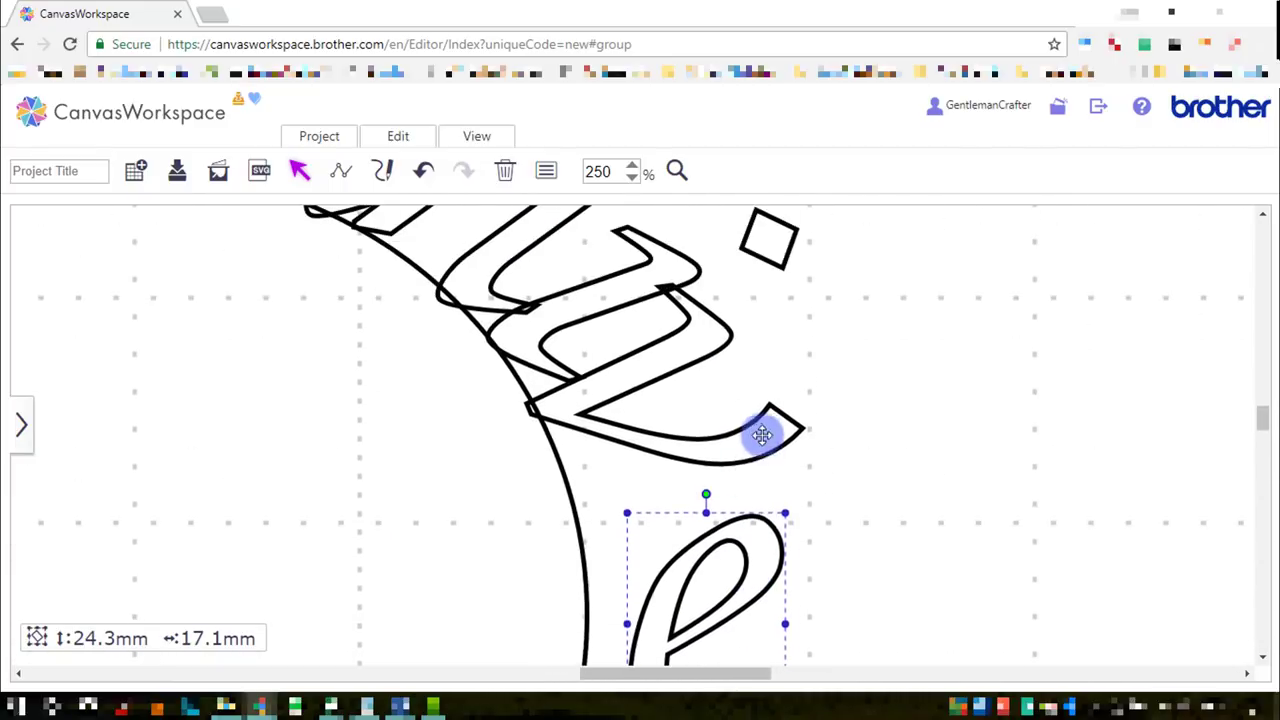
pyautogui.moveTo(713, 493); pyautogui.dragTo(742, 488)
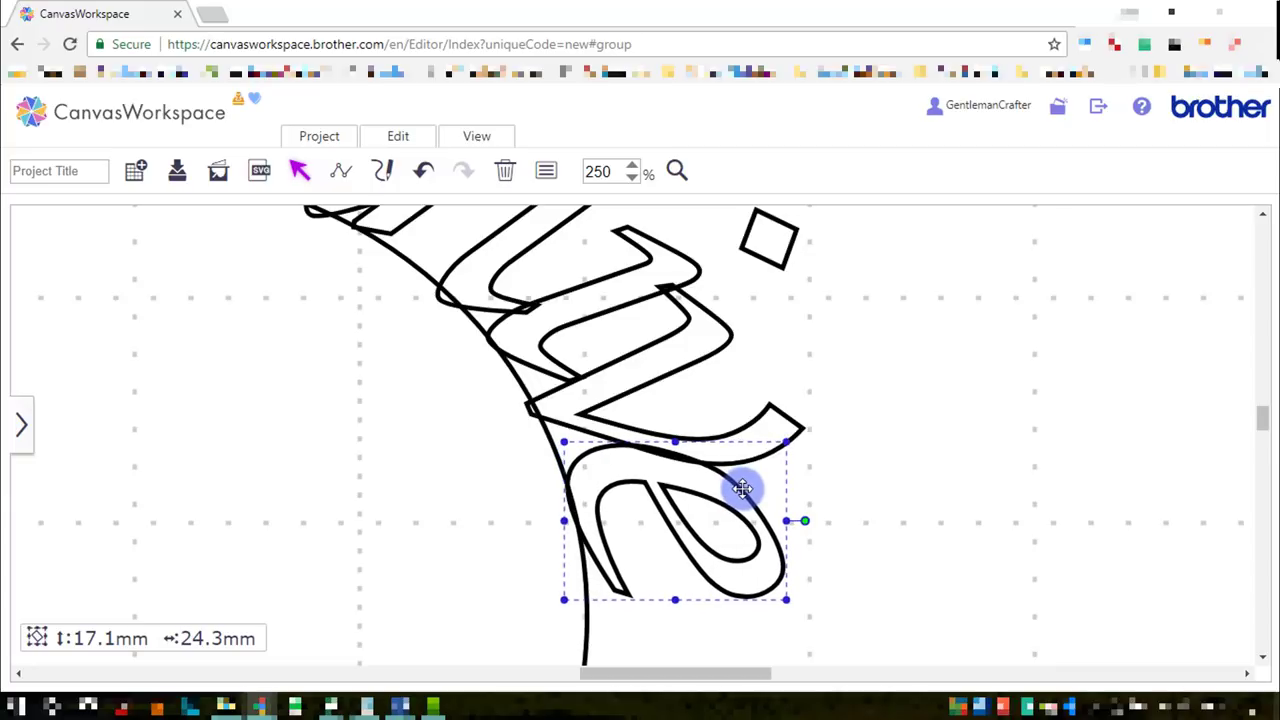
pyautogui.moveTo(742, 488); pyautogui.dragTo(742, 488)
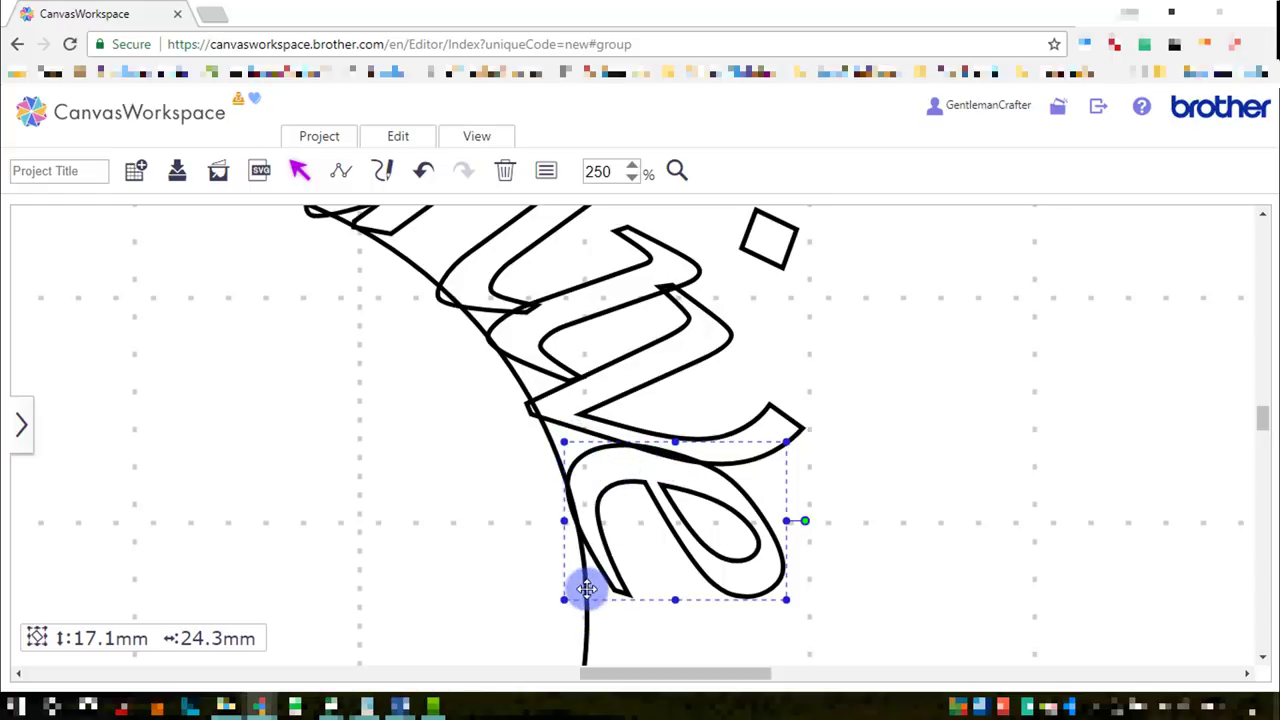
pyautogui.moveTo(805, 519); pyautogui.dragTo(814, 497)
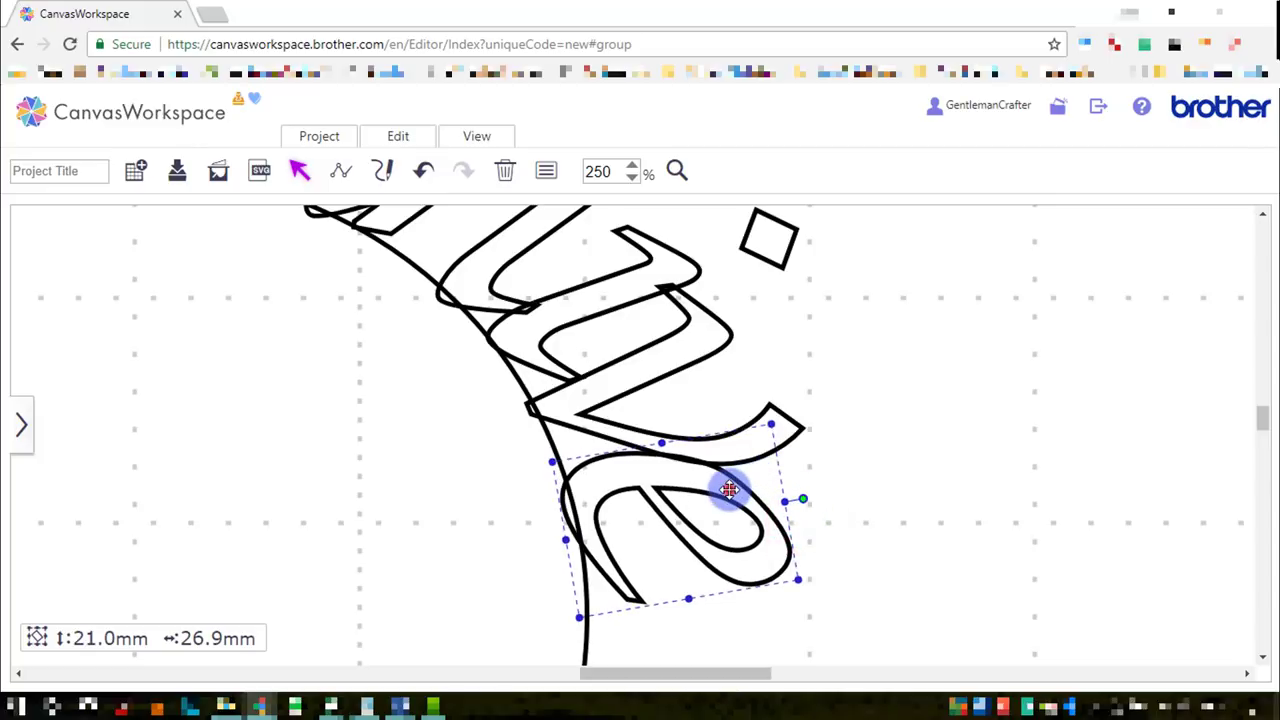
pyautogui.moveTo(729, 489); pyautogui.dragTo(735, 488)
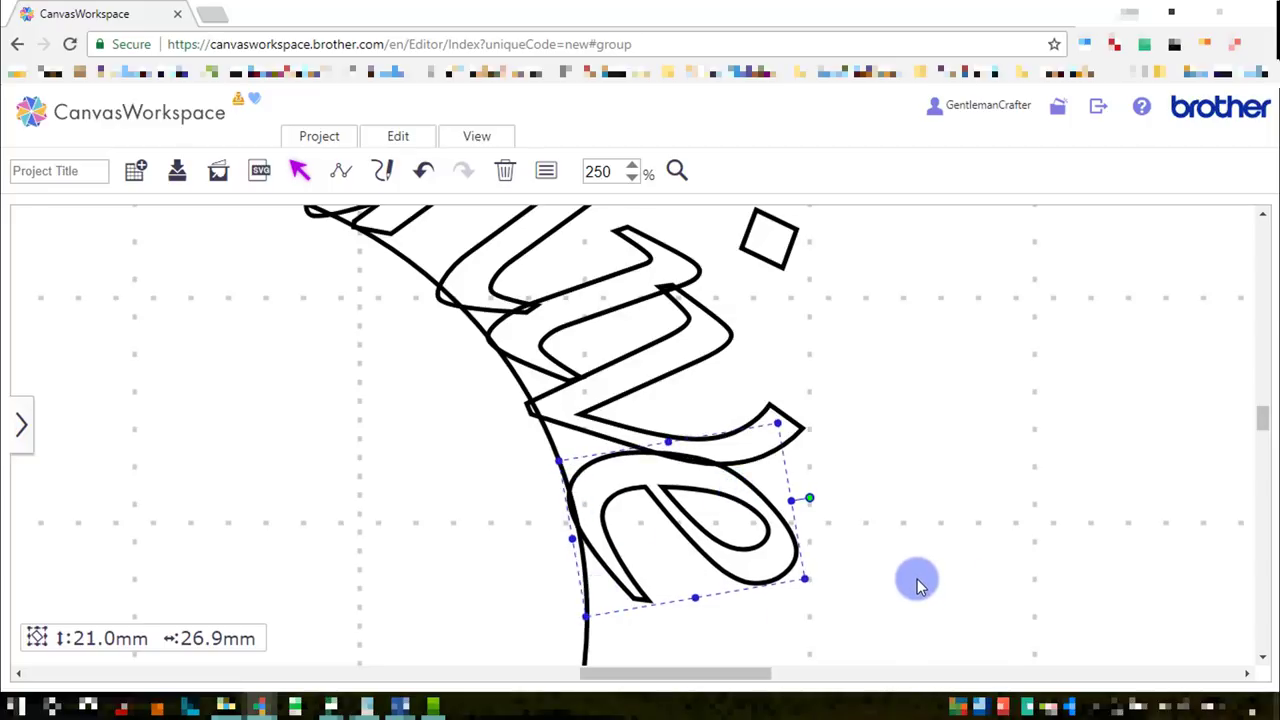
# Step: Turn the r about 90° onto the arc after the e and fine-tune its angle
pyautogui.scroll(-1, 920, 585)
pyautogui.scroll(-2, 920, 585)
pyautogui.click(706, 586)
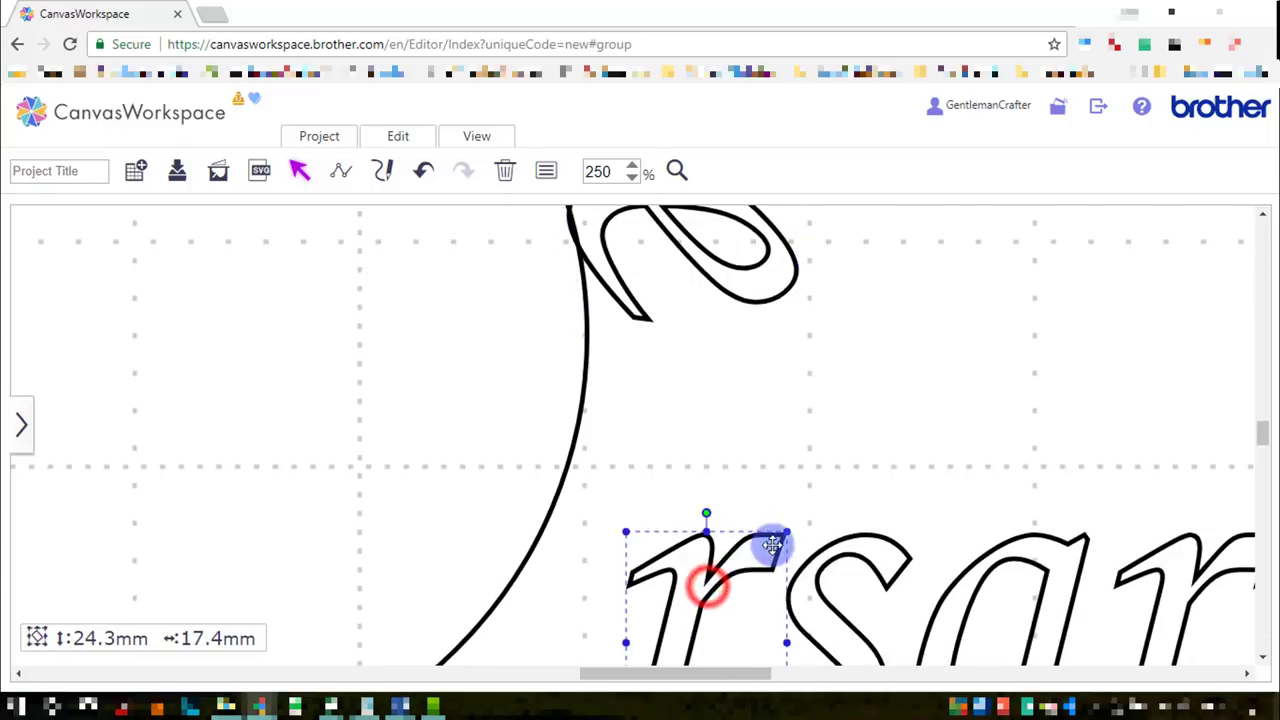
pyautogui.moveTo(706, 511); pyautogui.dragTo(745, 357)
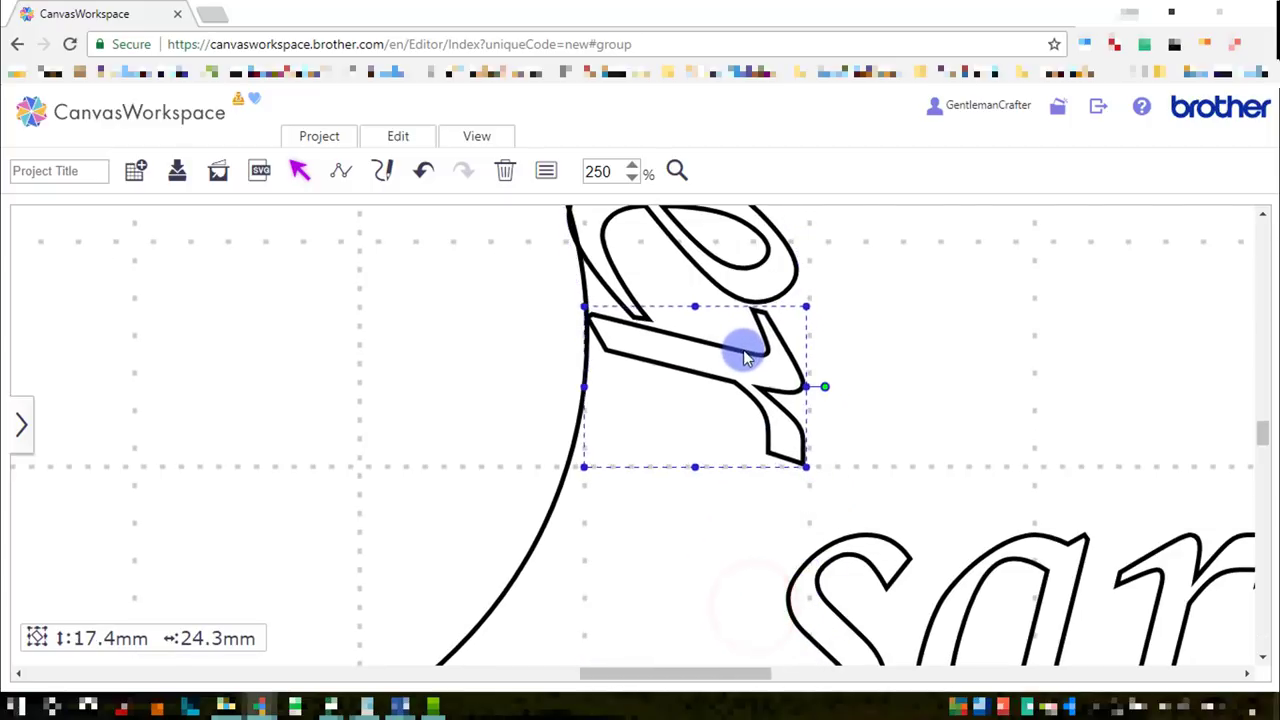
pyautogui.moveTo(825, 385); pyautogui.dragTo(779, 383)
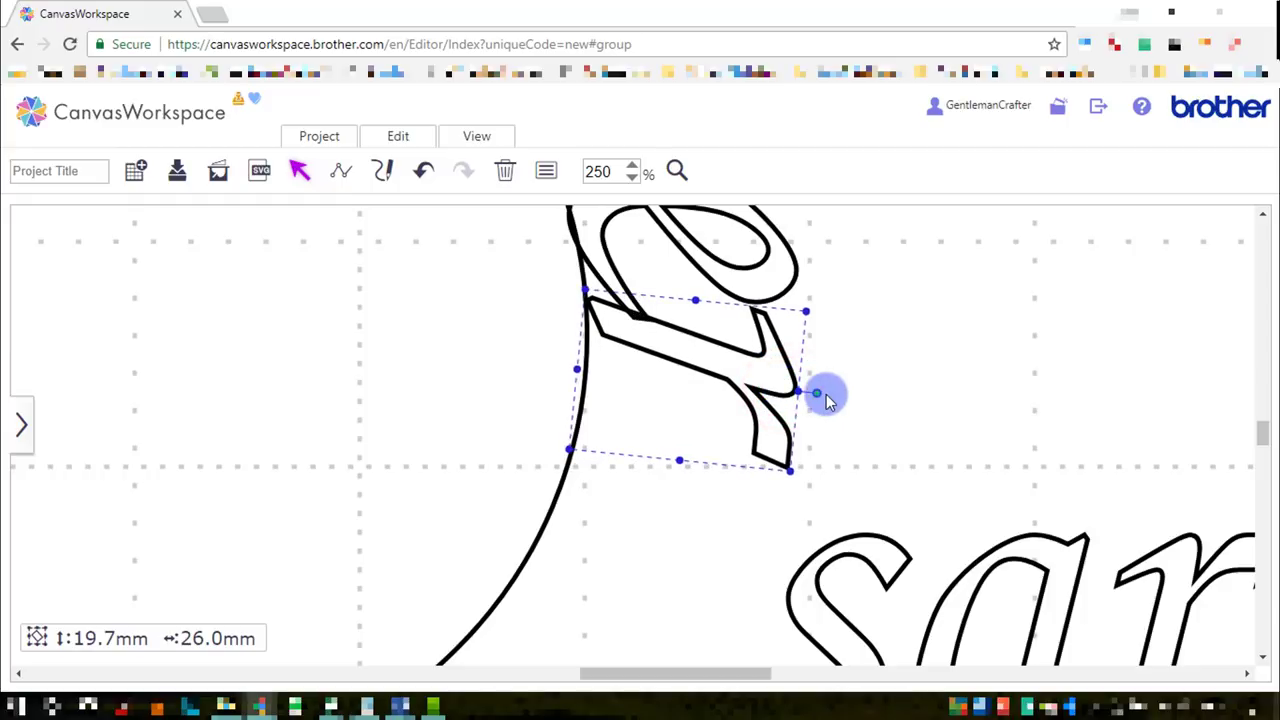
pyautogui.moveTo(766, 381); pyautogui.dragTo(764, 372)
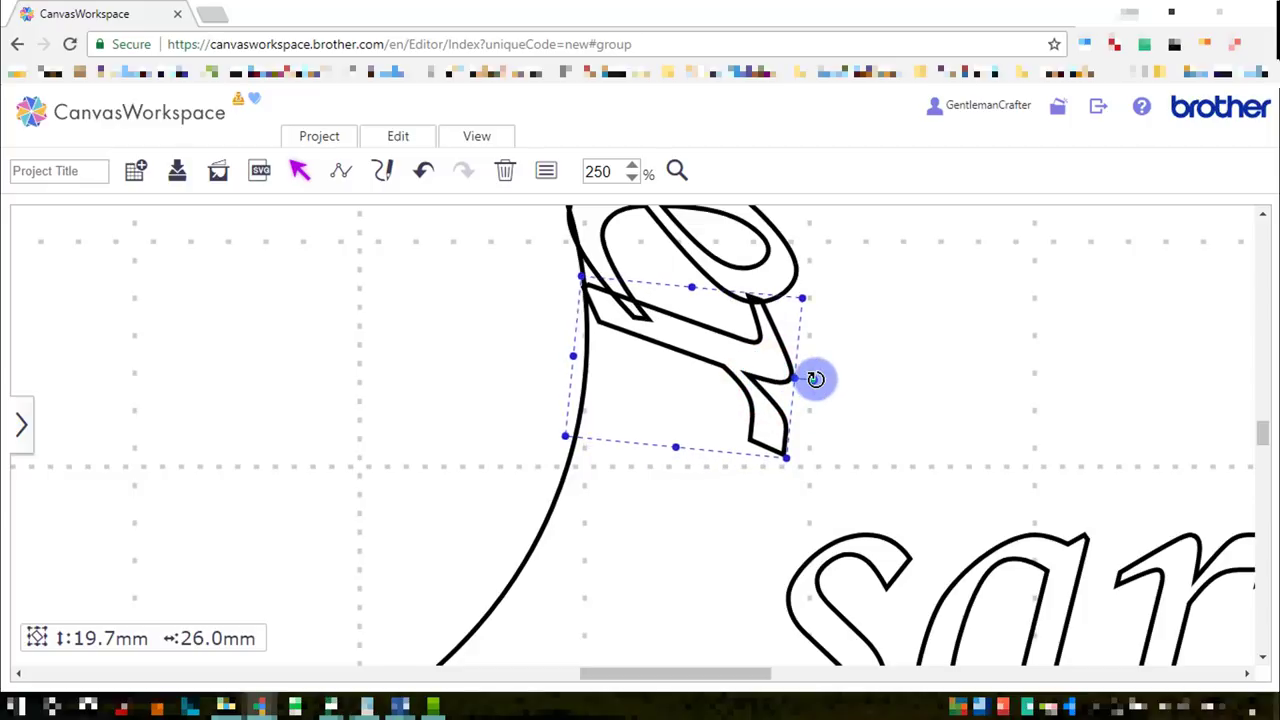
pyautogui.moveTo(815, 379); pyautogui.dragTo(750, 369)
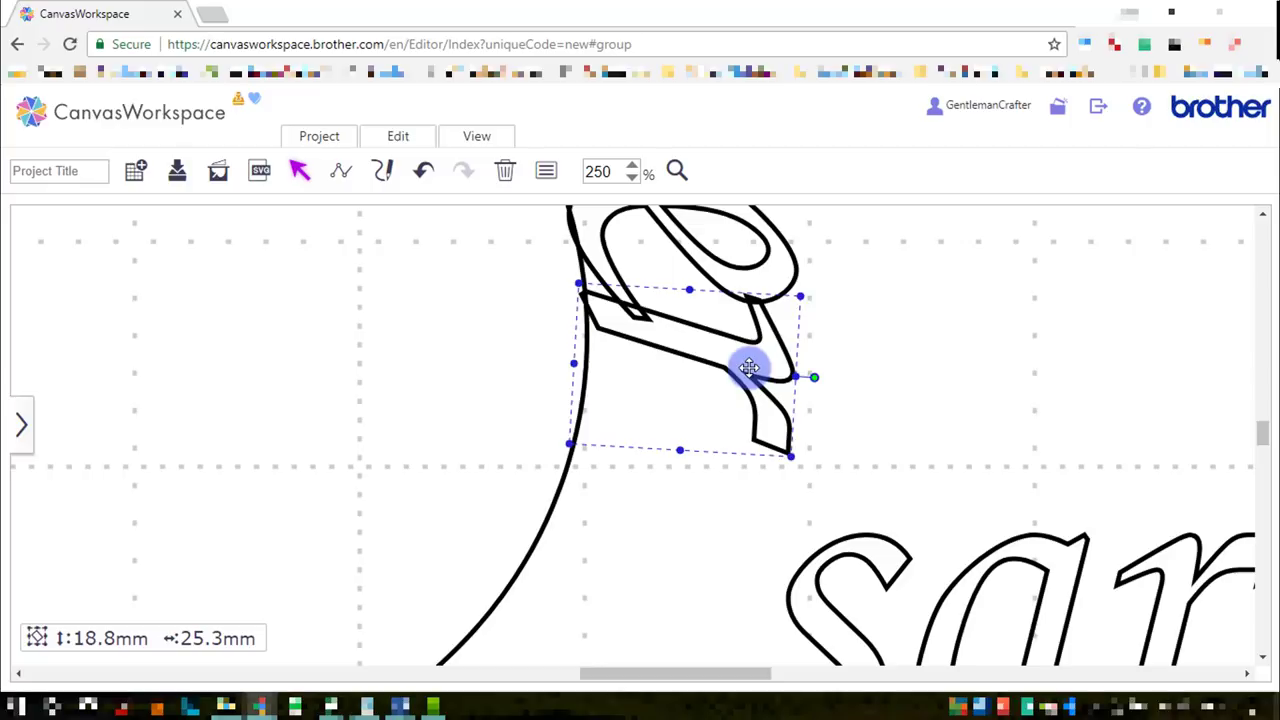
# Step: Turn the s clockwise along the arc below the r, moving it close
pyautogui.click(861, 553)
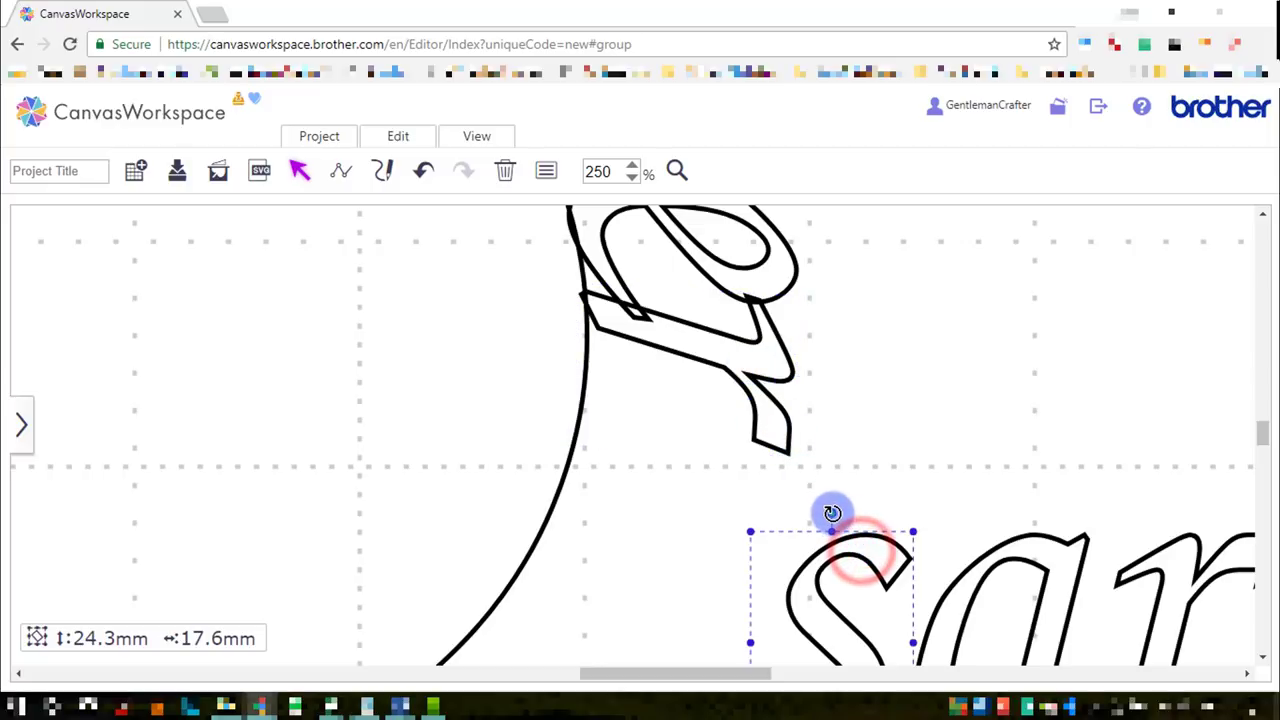
pyautogui.moveTo(832, 512); pyautogui.dragTo(676, 410)
pyautogui.moveTo(797, 465); pyautogui.dragTo(798, 508)
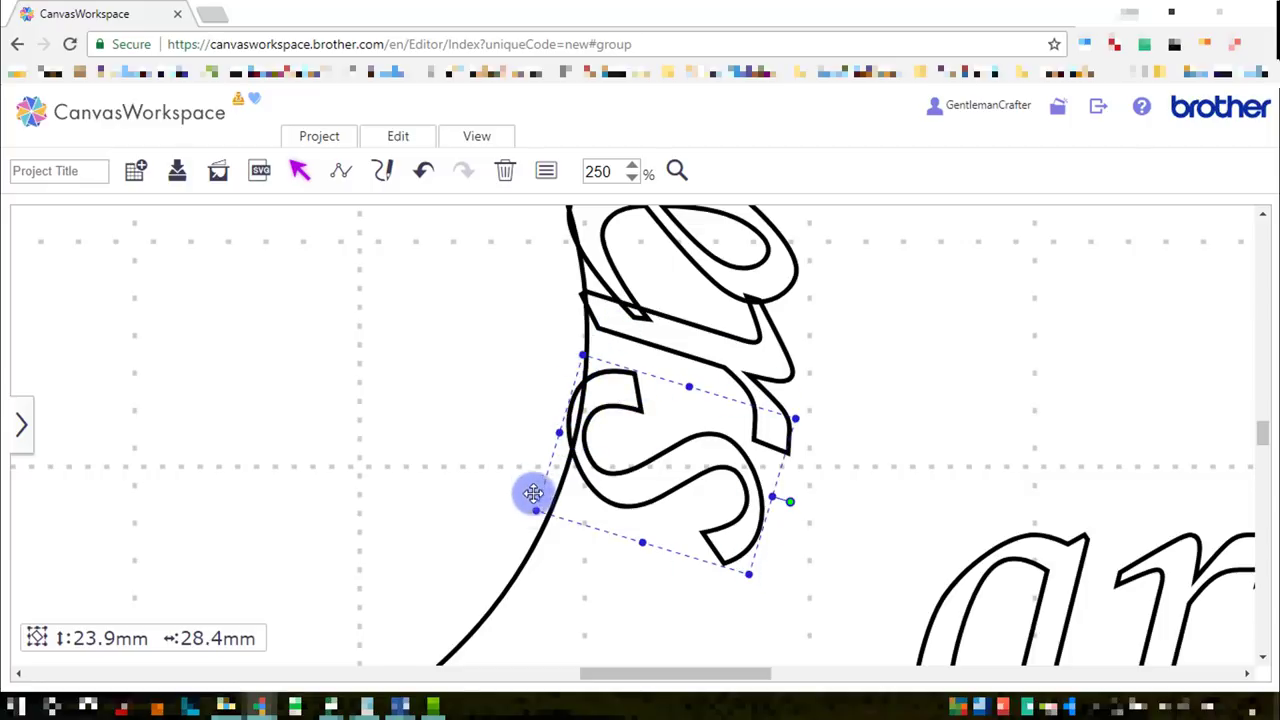
pyautogui.moveTo(600, 477)
pyautogui.mouseDown()
pyautogui.moveTo(609, 462)
pyautogui.moveTo(602, 492)
pyautogui.moveTo(603, 440)
pyautogui.moveTo(605, 489)
pyautogui.mouseUp()
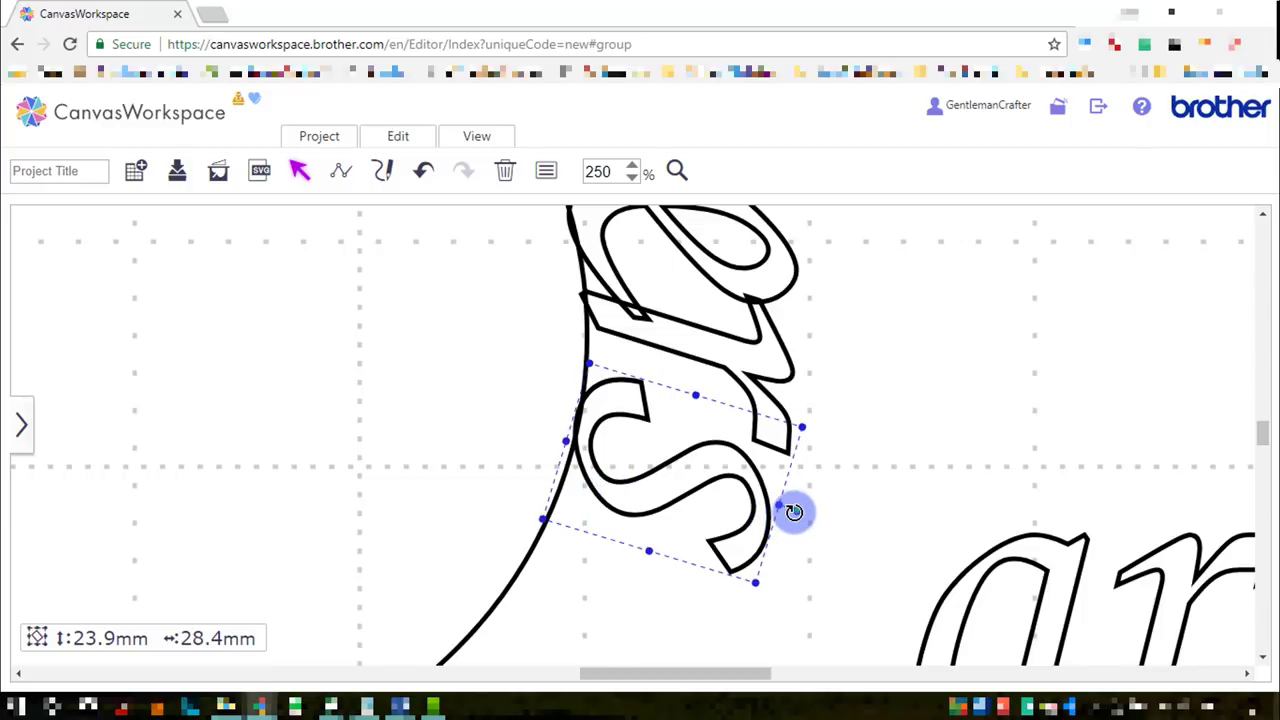
pyautogui.moveTo(793, 512); pyautogui.dragTo(798, 505)
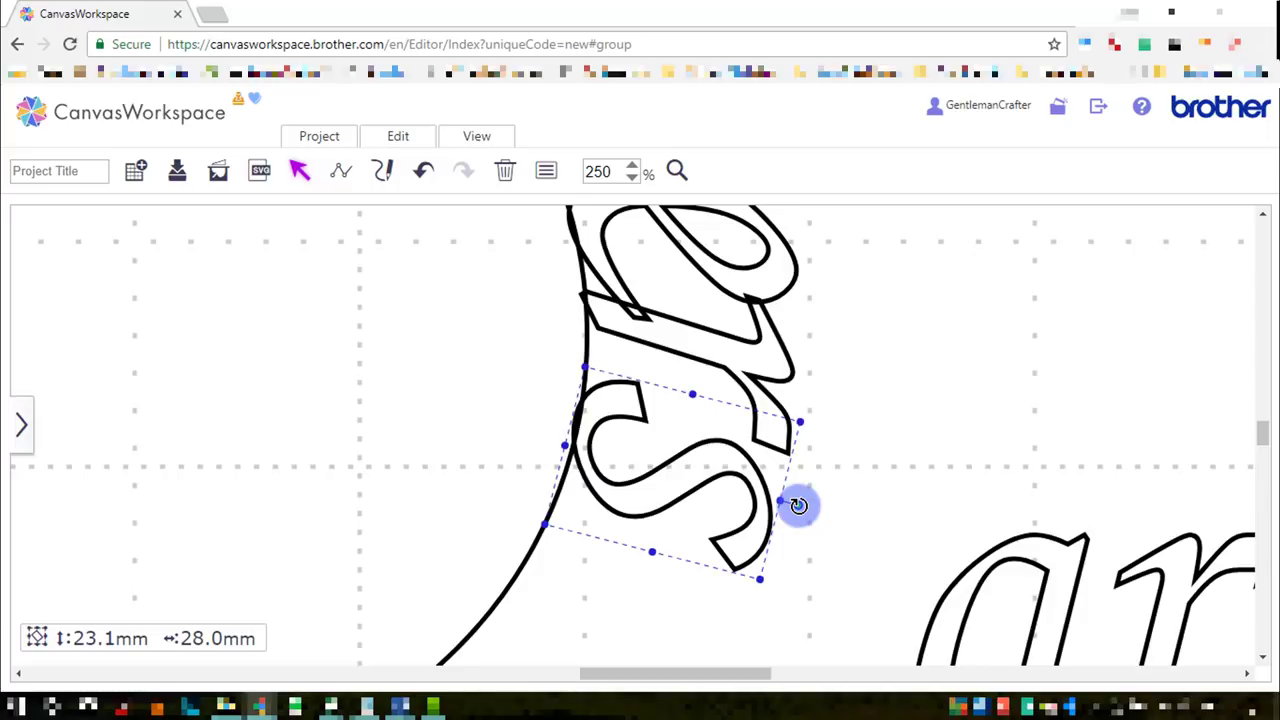
pyautogui.scroll(1, 890, 470)
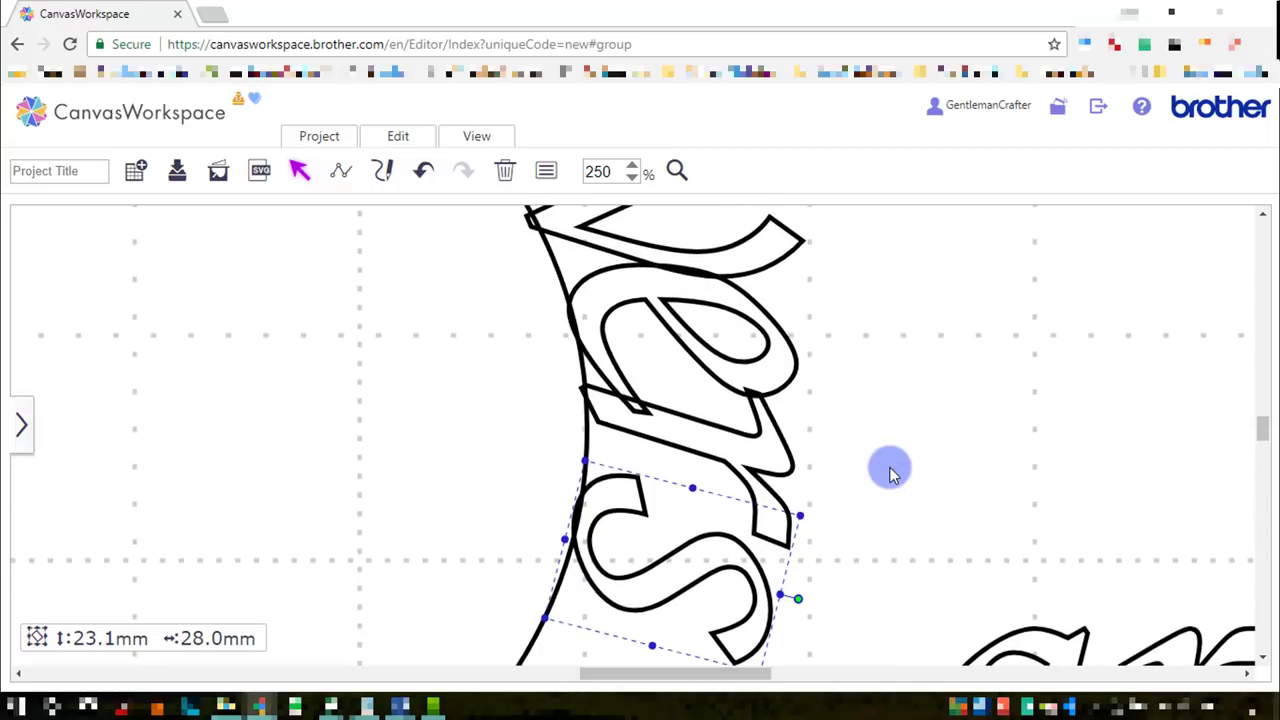
# Step: Nudge the r and s so they fit snugly, fine-tuning the s angle
pyautogui.click(773, 450)
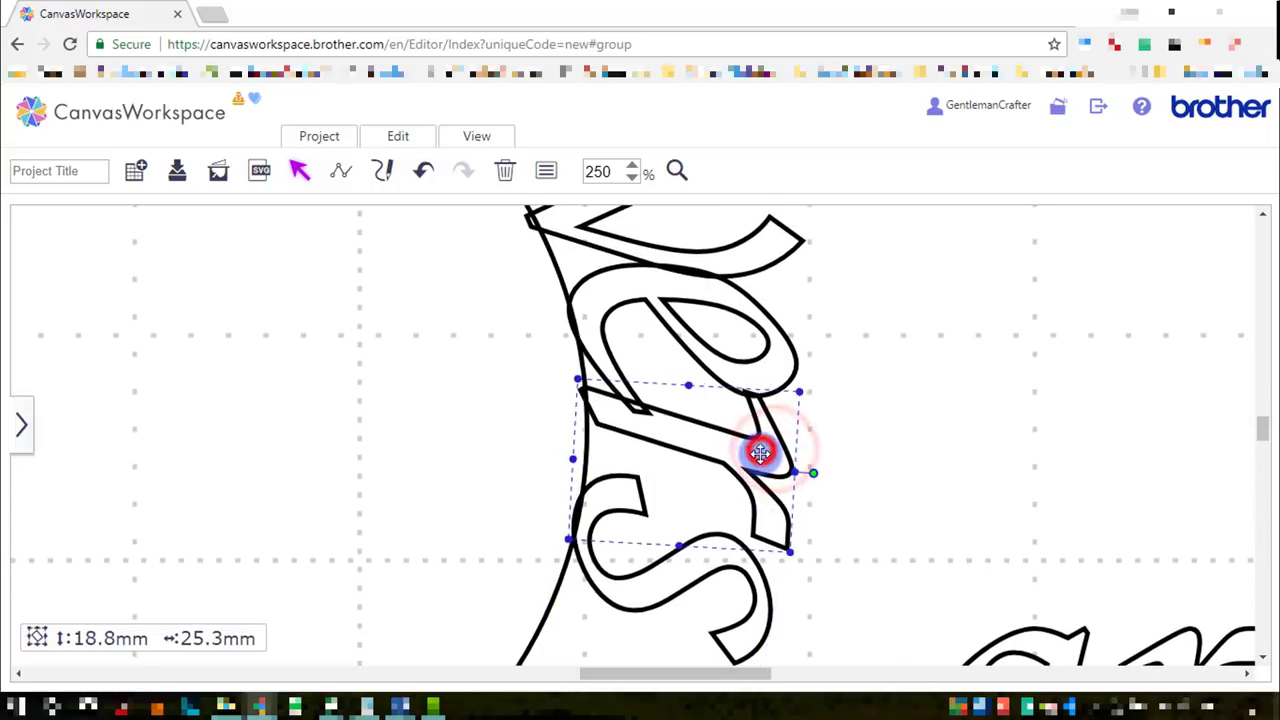
pyautogui.moveTo(760, 452); pyautogui.dragTo(769, 459)
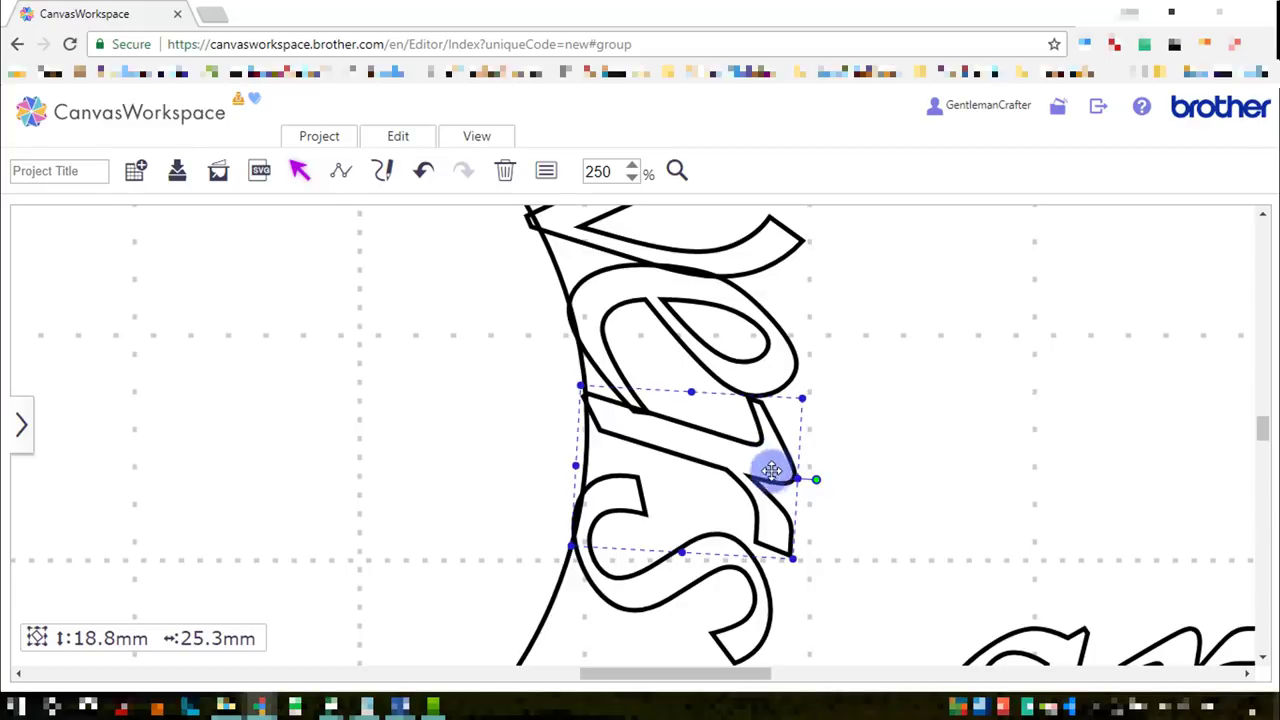
pyautogui.click(694, 573)
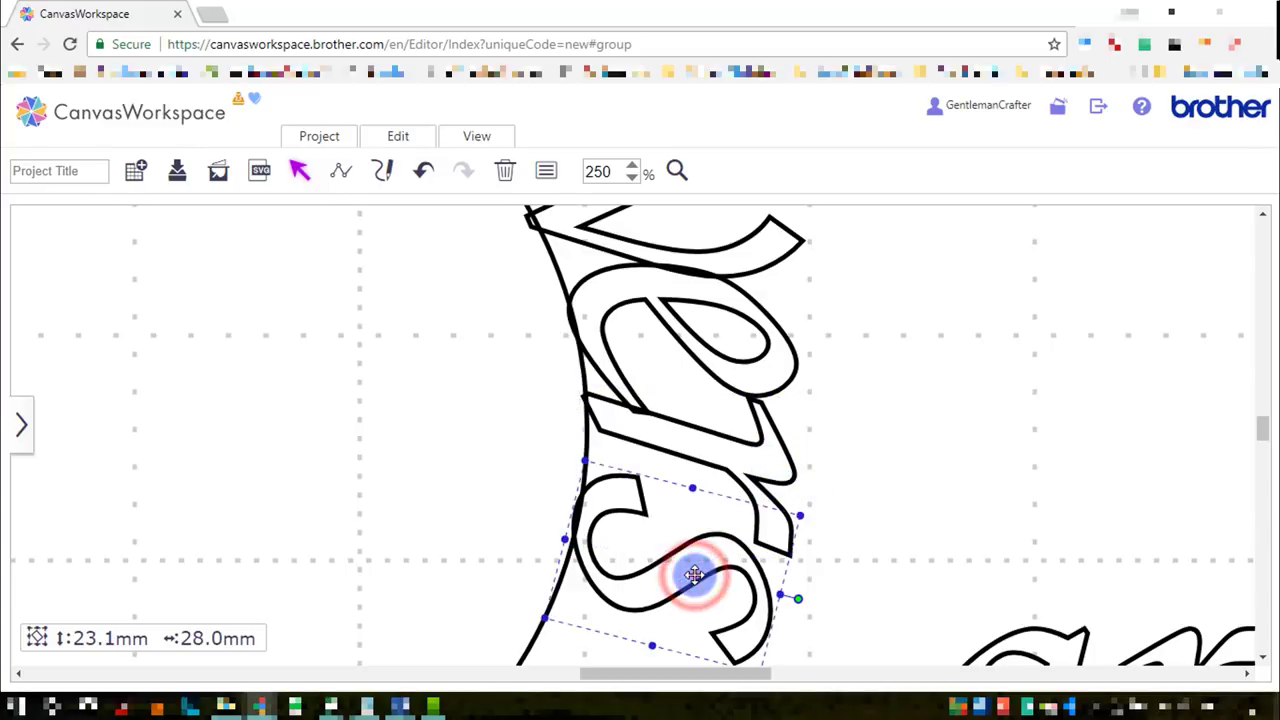
pyautogui.moveTo(694, 573); pyautogui.dragTo(694, 578)
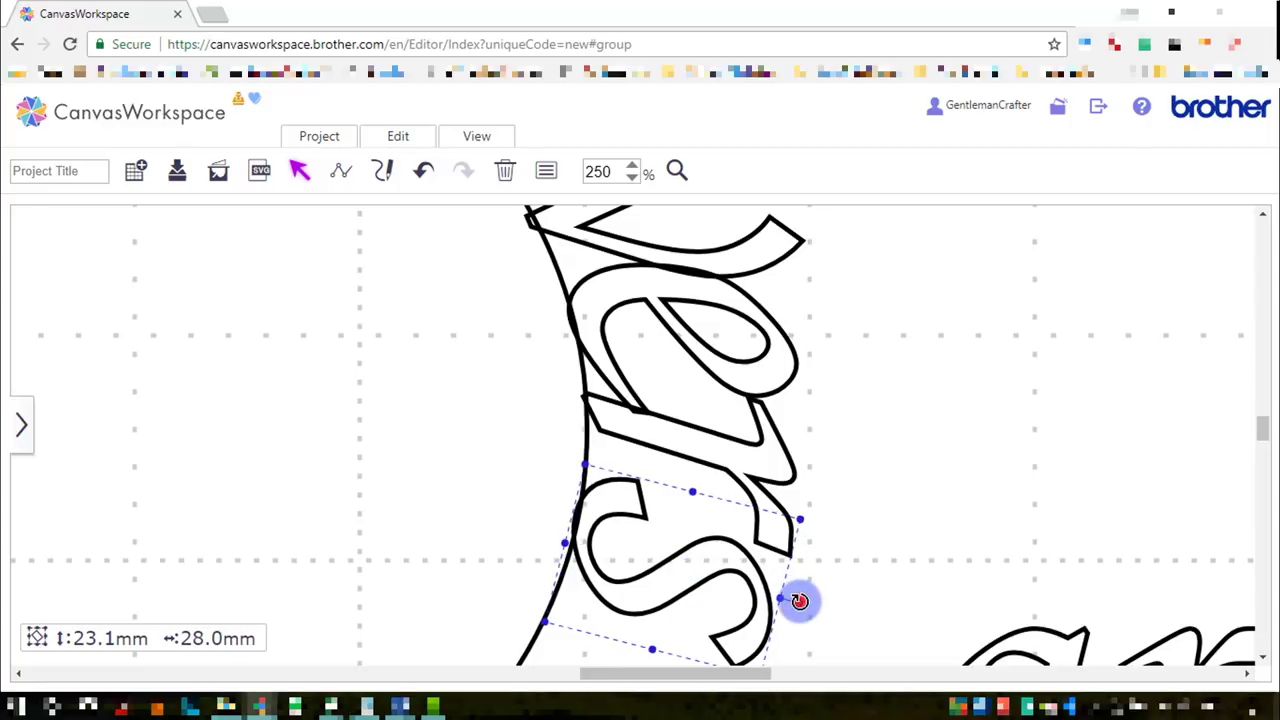
pyautogui.moveTo(799, 601); pyautogui.dragTo(798, 605)
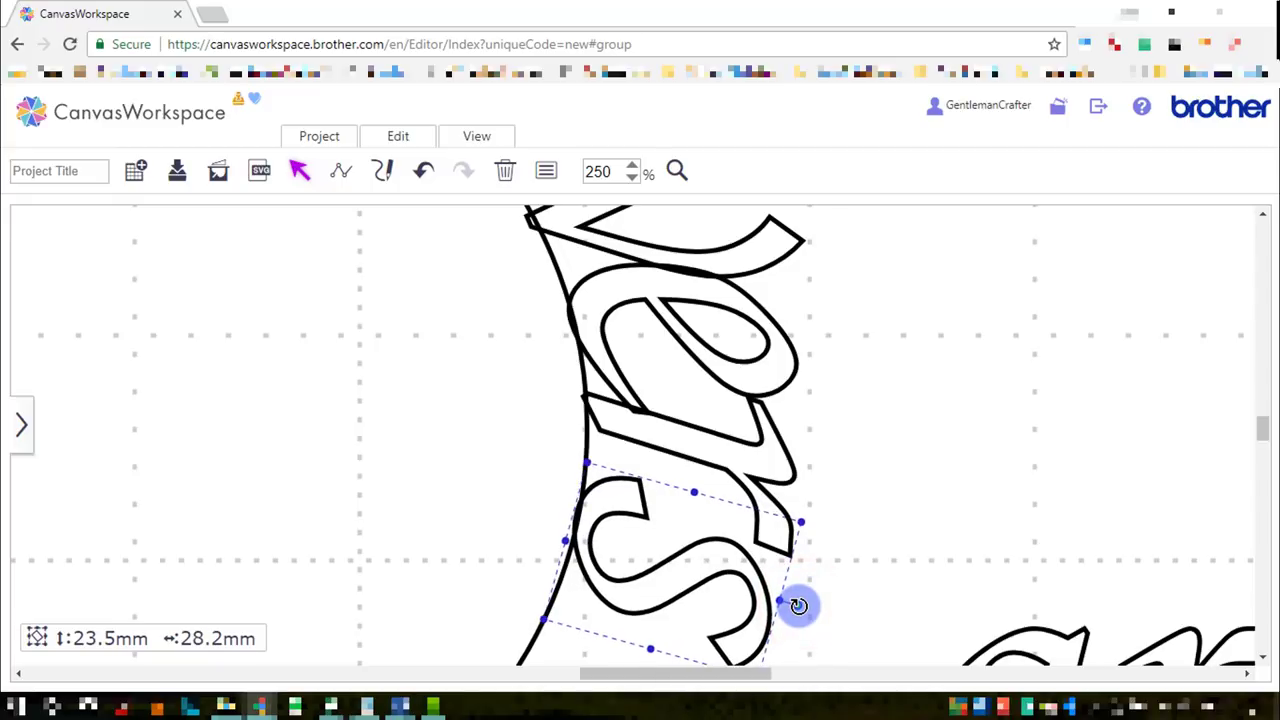
# Step: Reshape the tail: nudge its top point up-right and pull a lower point down-right
pyautogui.click(763, 450)
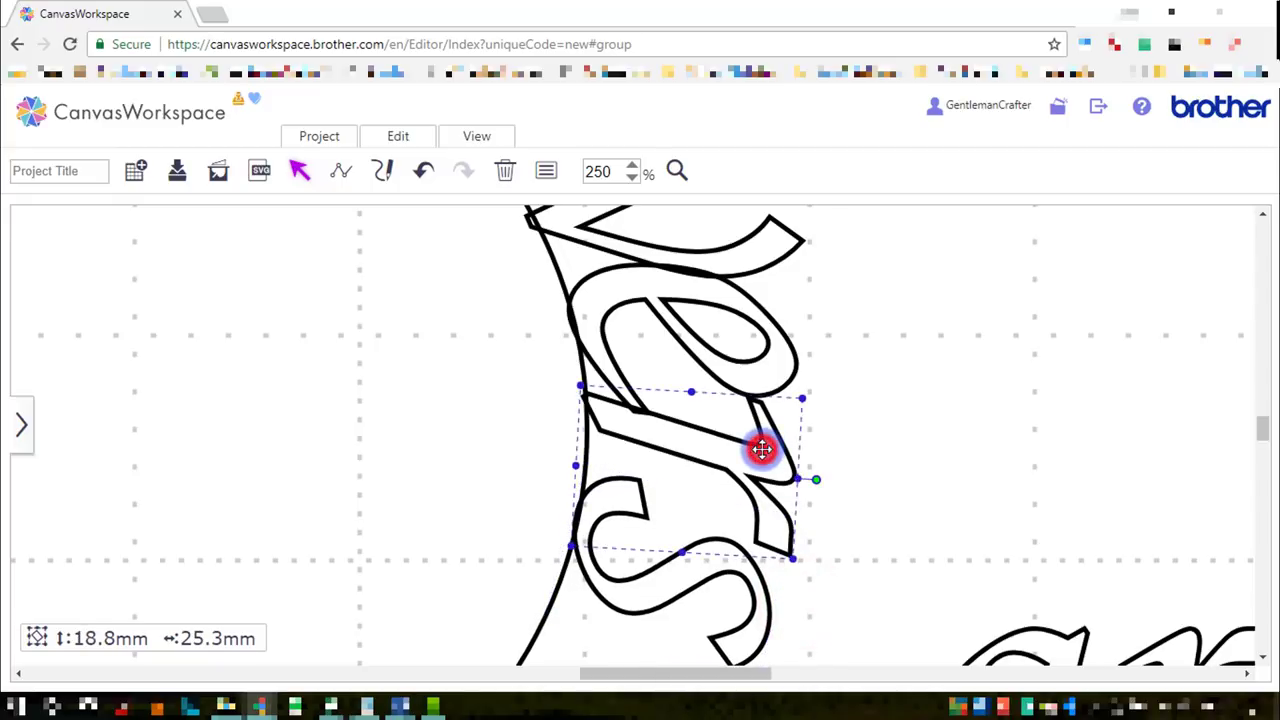
pyautogui.doubleClick(760, 445)
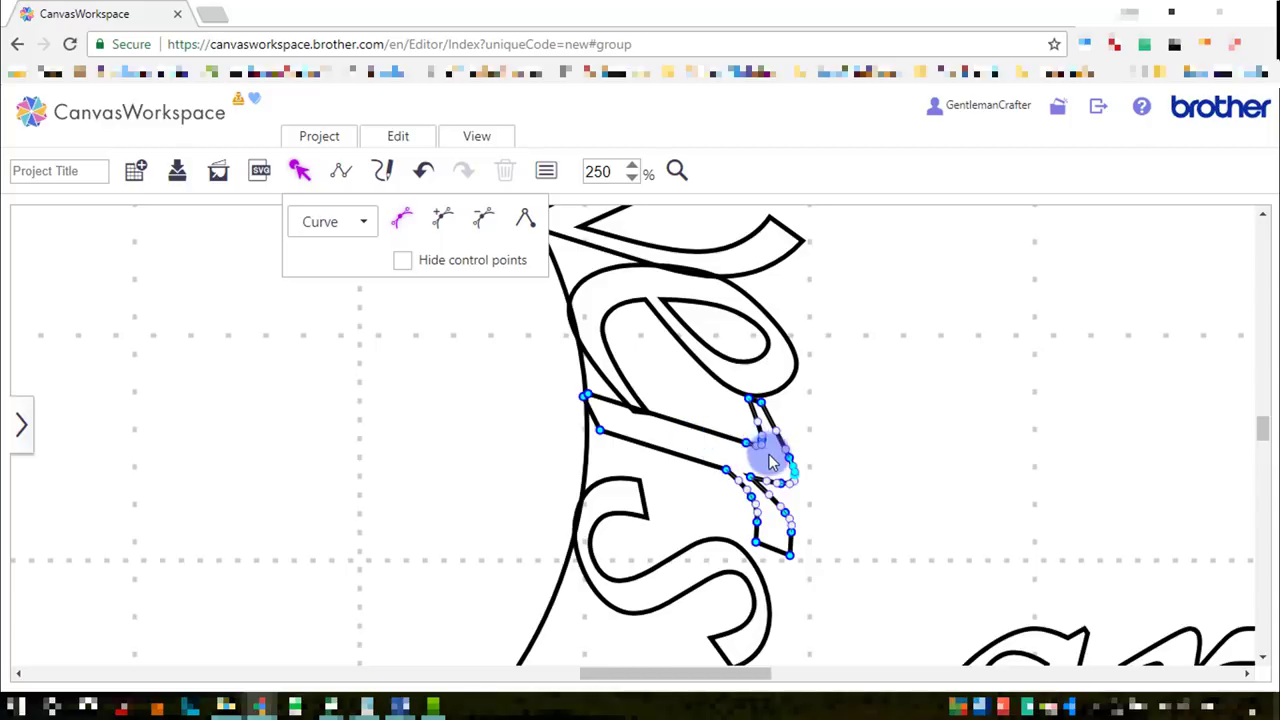
pyautogui.click(756, 402)
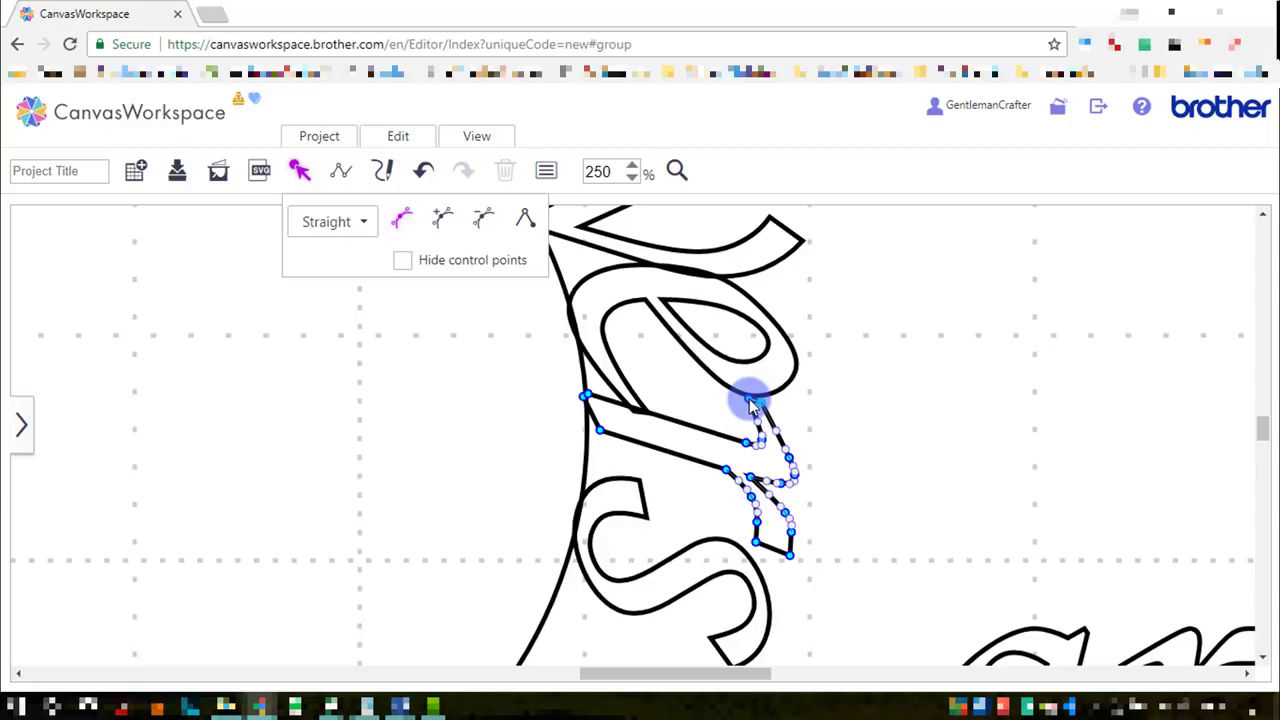
pyautogui.moveTo(750, 403); pyautogui.dragTo(755, 395)
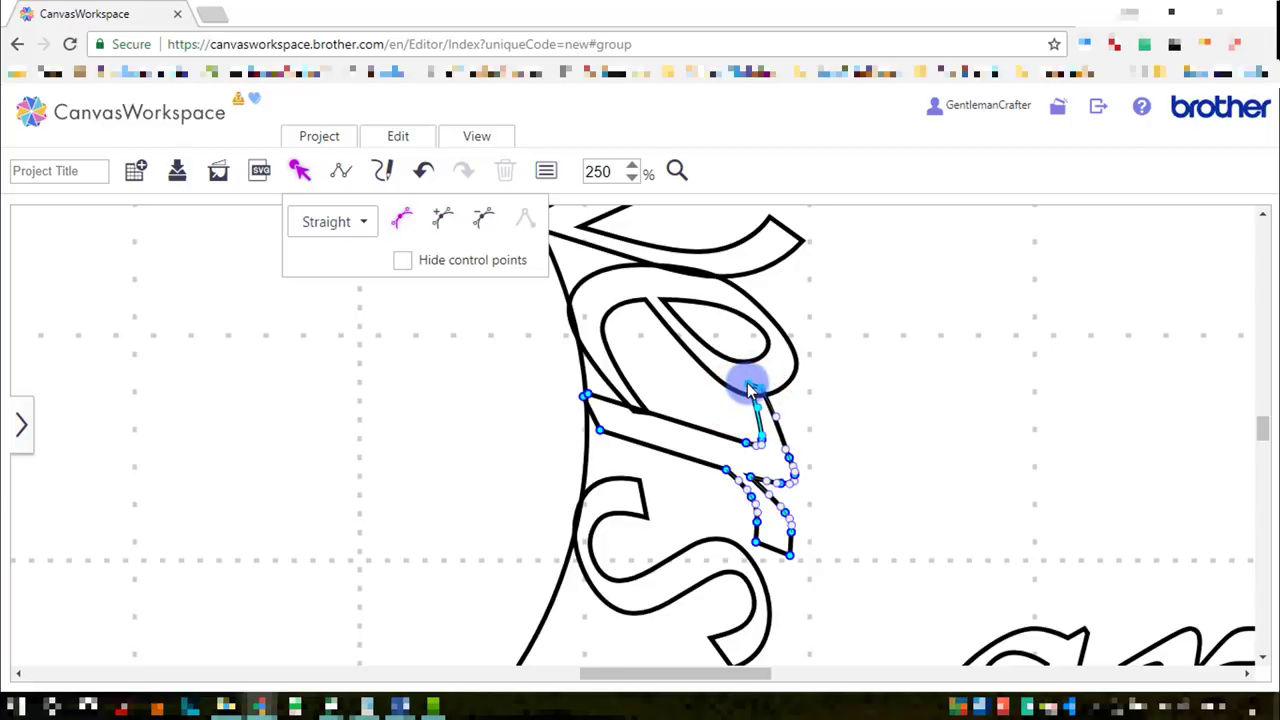
pyautogui.click(869, 466)
pyautogui.click(781, 538)
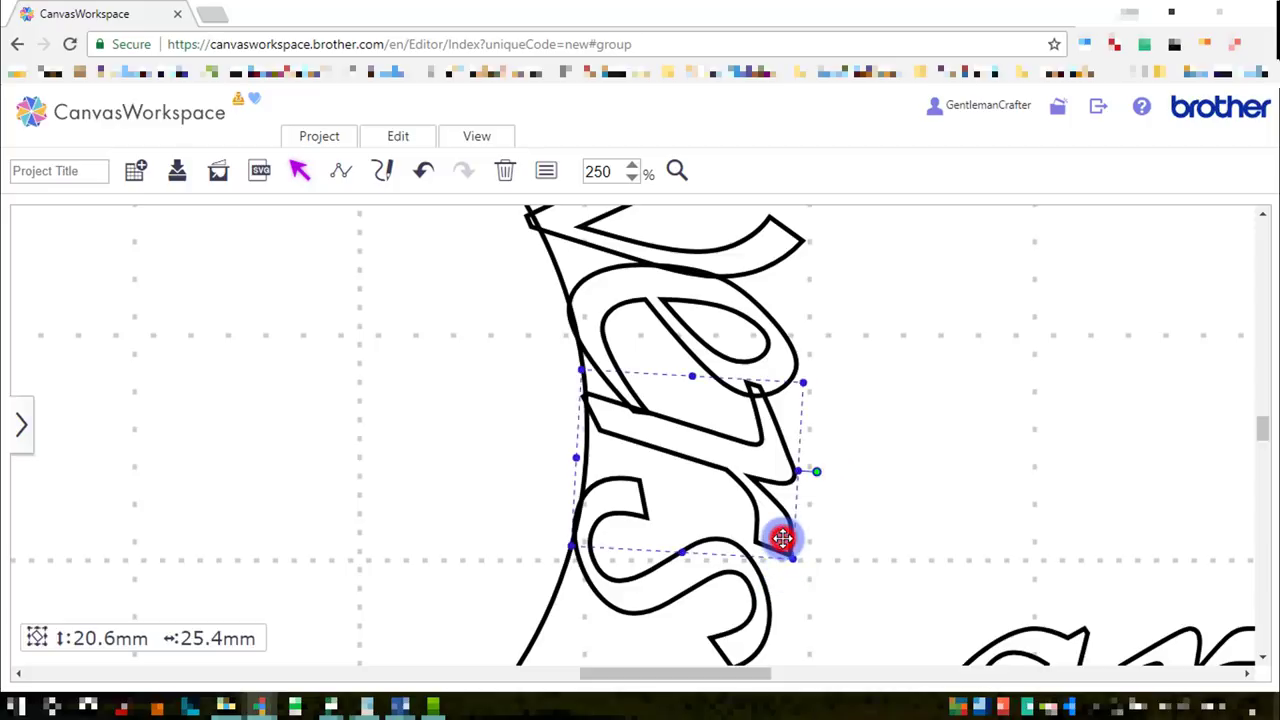
pyautogui.moveTo(782, 538); pyautogui.dragTo(791, 561)
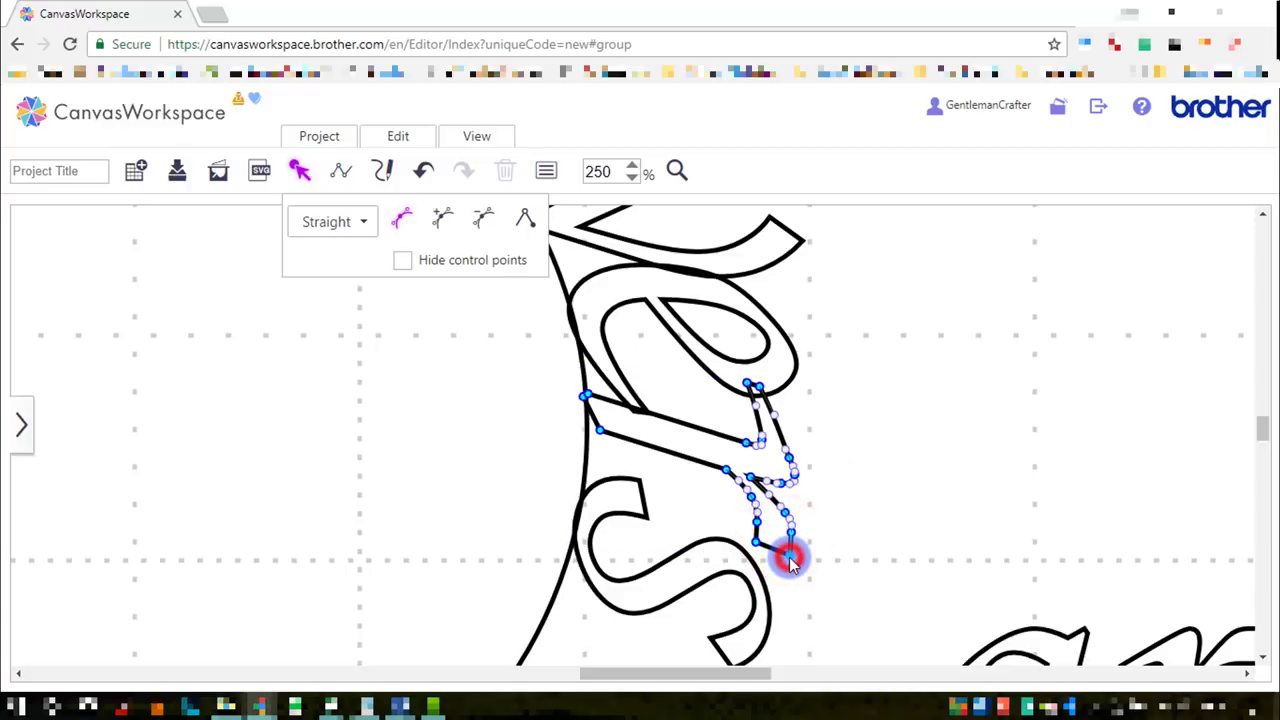
# Step: Pull the tail's lower point and corner point further down toward the s
pyautogui.click(790, 560)
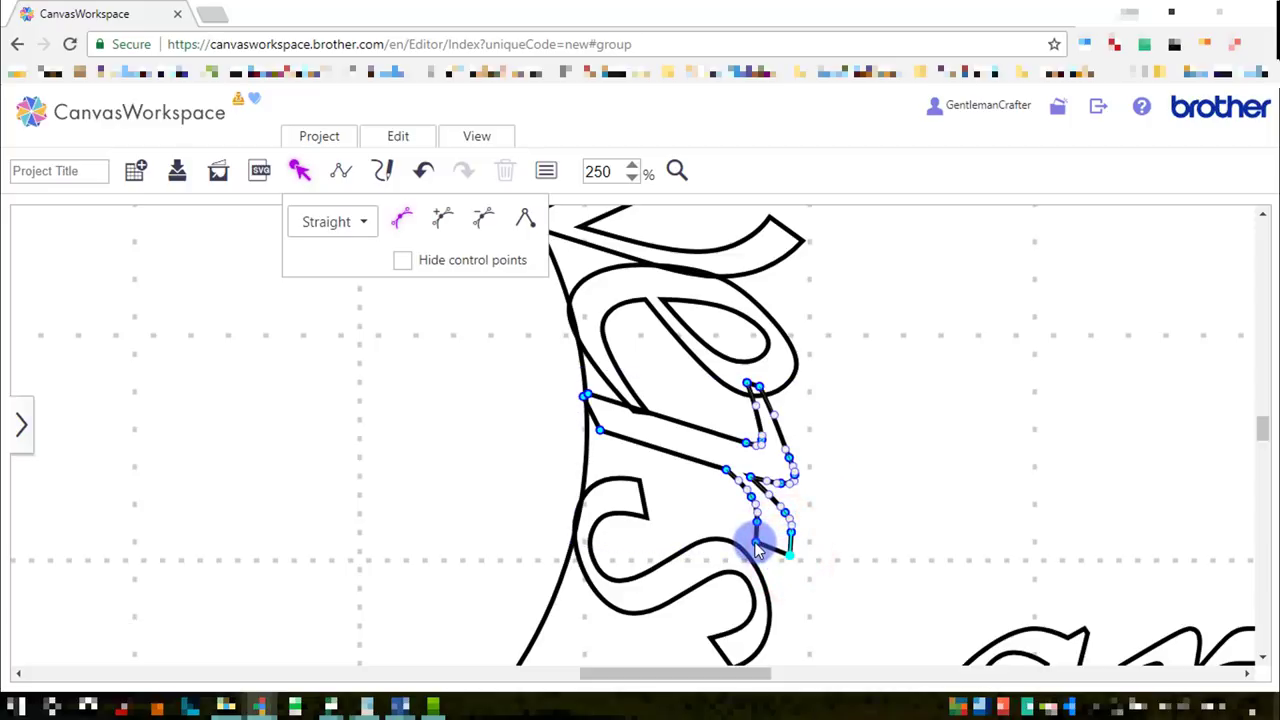
pyautogui.click(756, 545)
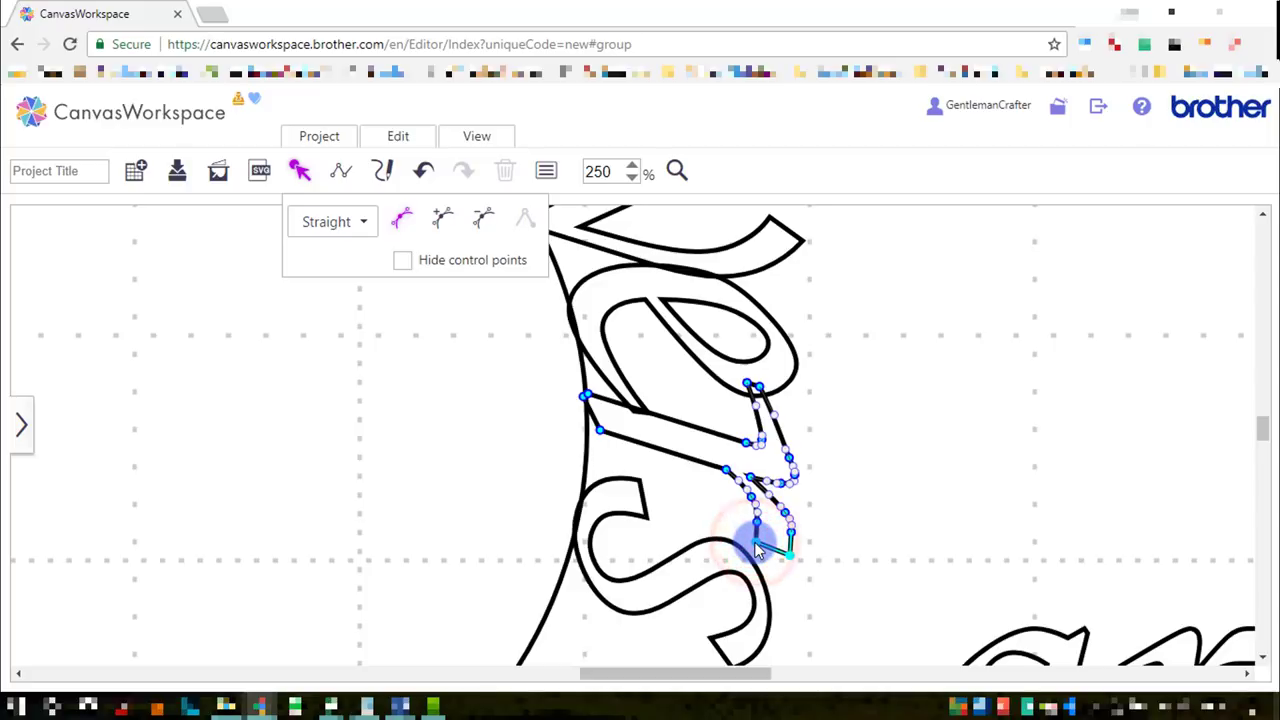
pyautogui.moveTo(756, 545); pyautogui.dragTo(758, 565)
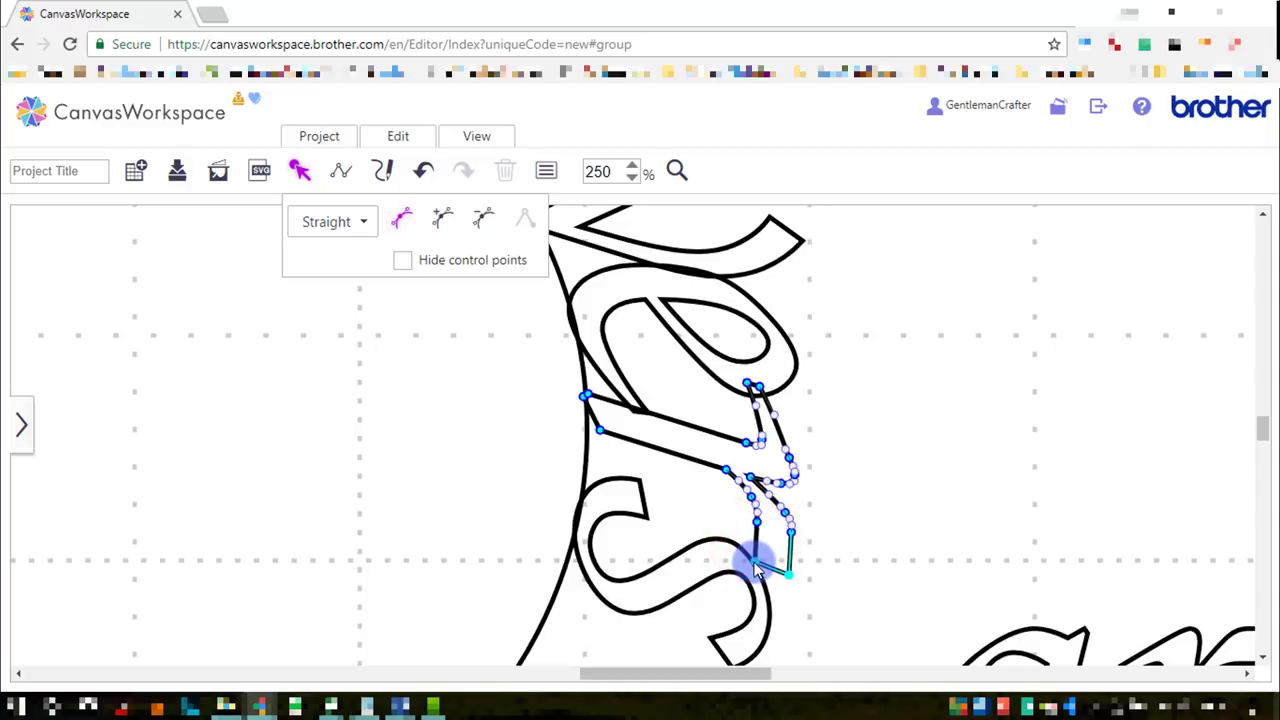
pyautogui.click(783, 588)
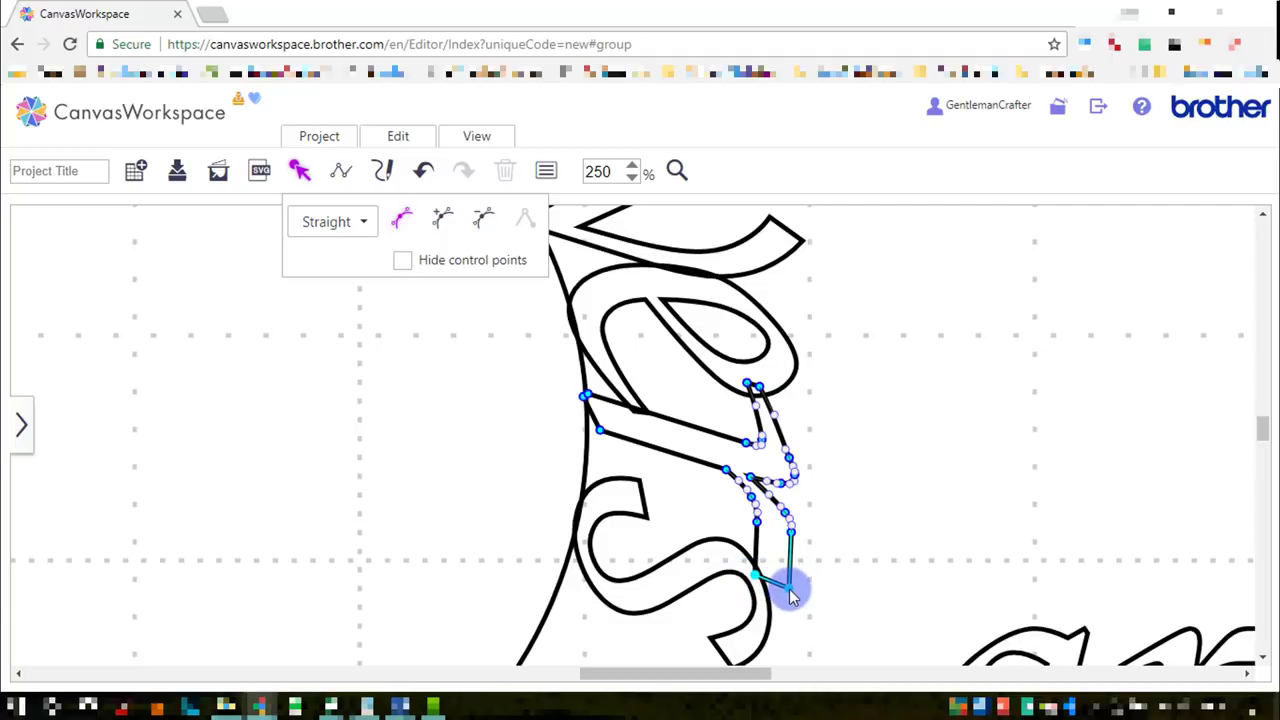
pyautogui.click(772, 579)
pyautogui.click(791, 591)
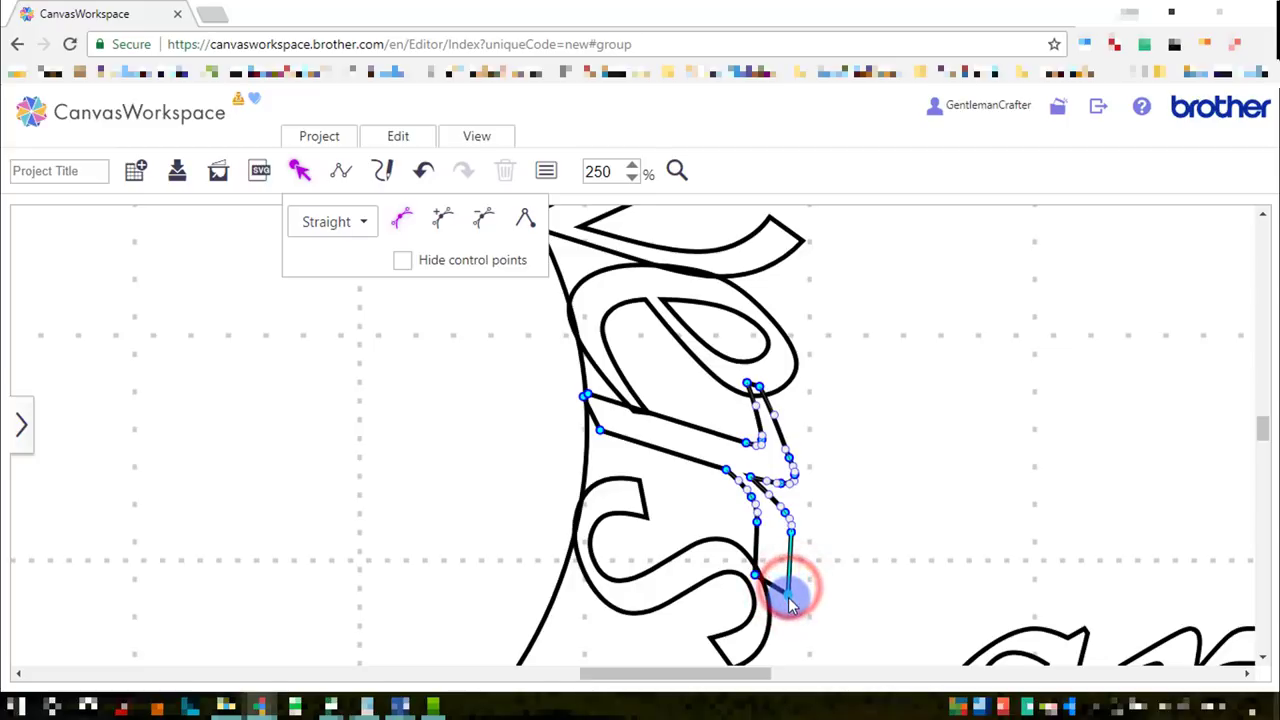
pyautogui.moveTo(789, 598); pyautogui.dragTo(786, 613)
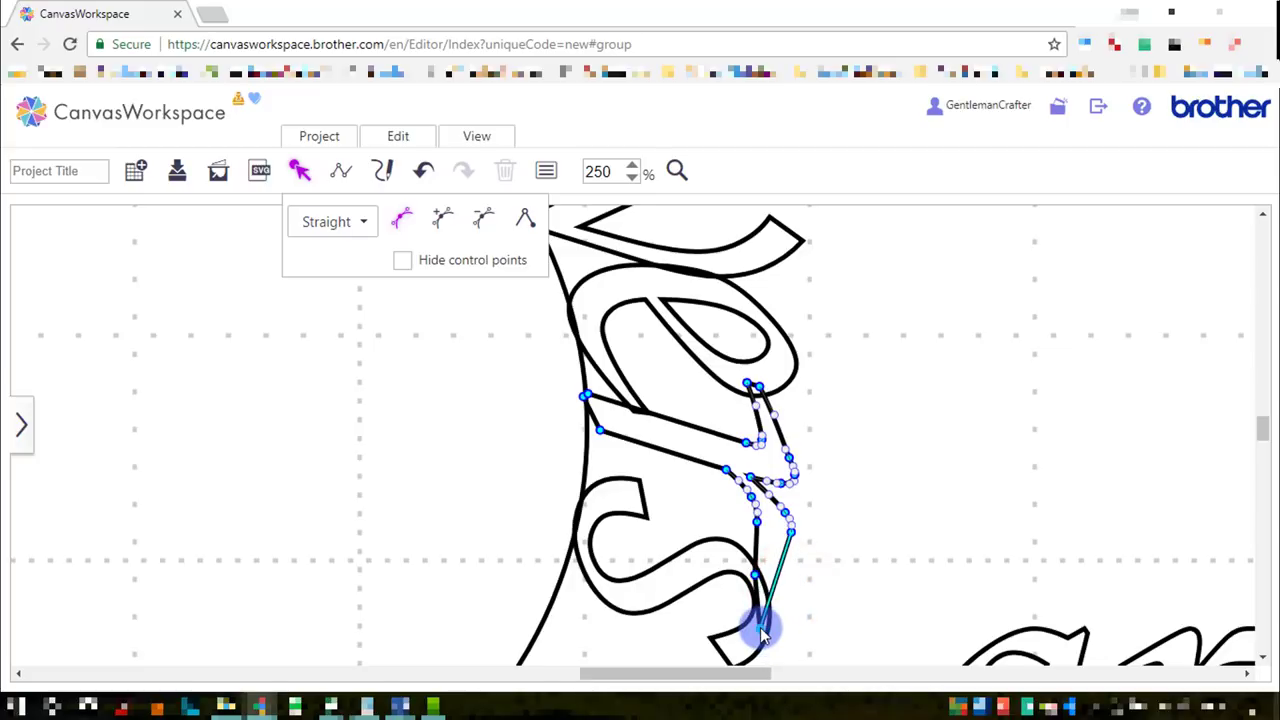
# Step: Leave point editing and drag the loose a toward the arc
pyautogui.click(855, 591)
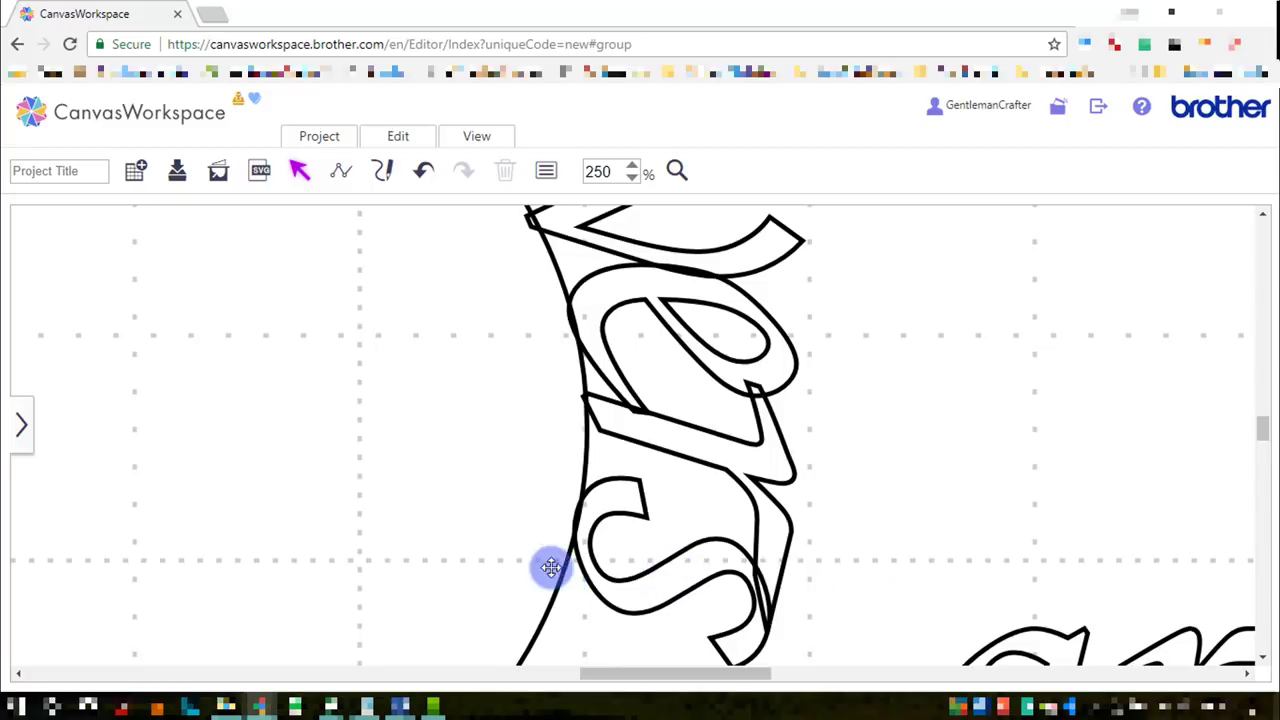
pyautogui.scroll(-2, 925, 563)
pyautogui.moveTo(1023, 457); pyautogui.dragTo(694, 594)
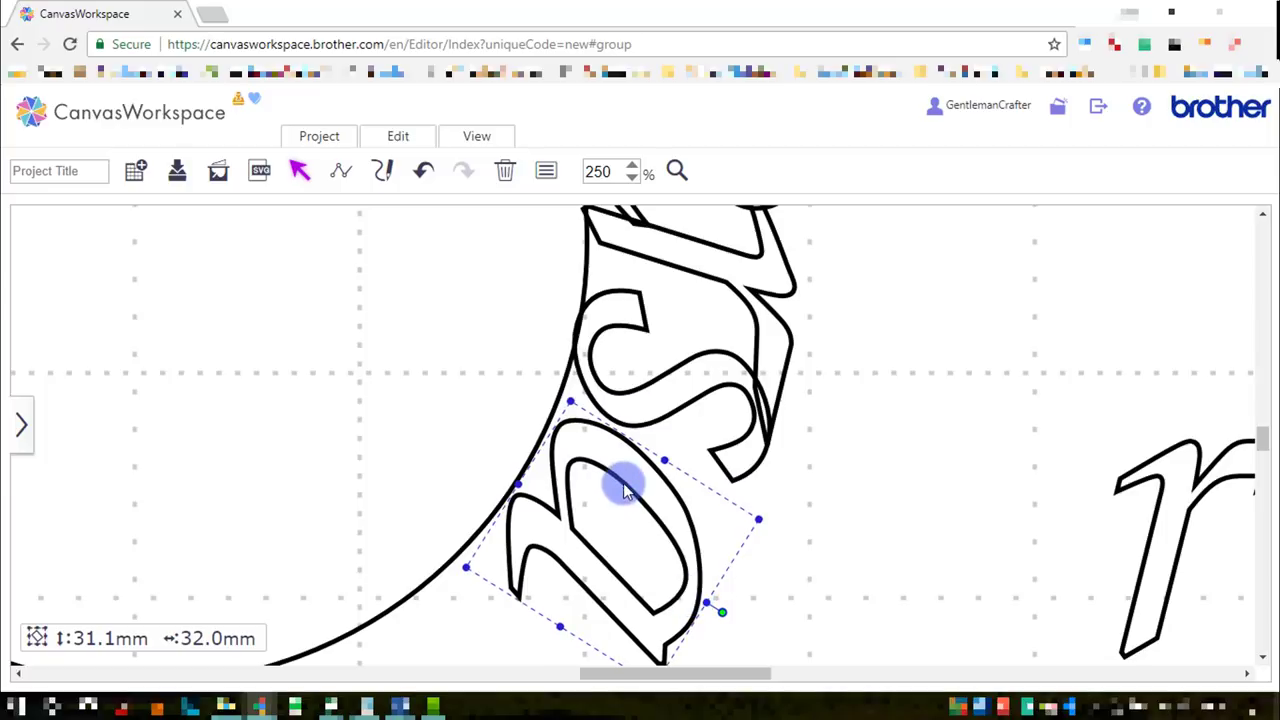
# Step: Push the a up against the arc and tilt it slightly to follow the curve
pyautogui.moveTo(624, 488); pyautogui.dragTo(621, 455)
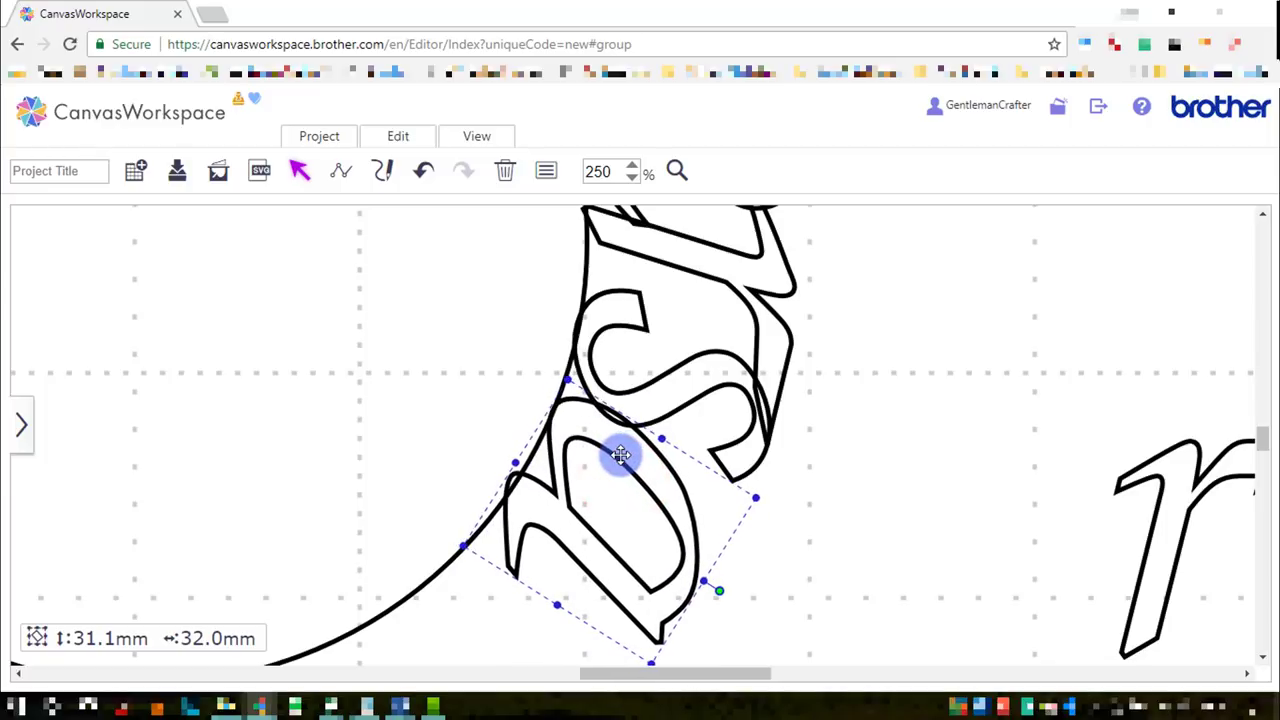
pyautogui.moveTo(721, 591); pyautogui.dragTo(724, 590)
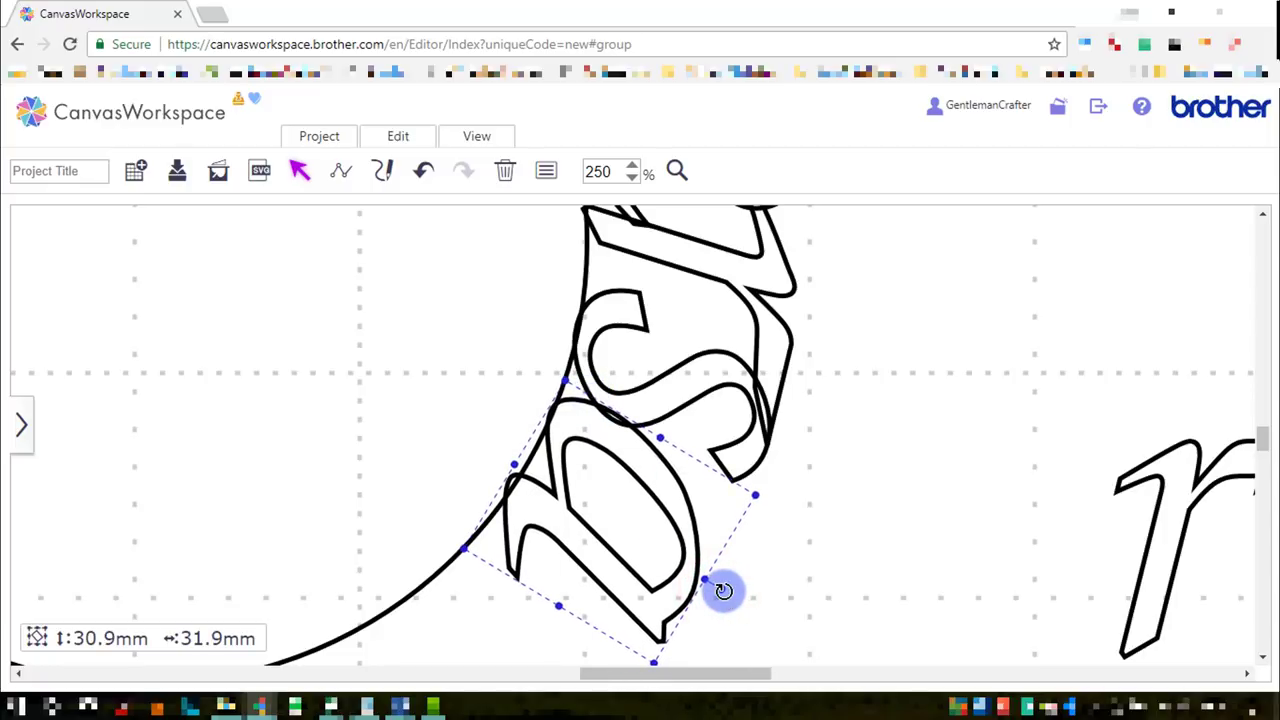
pyautogui.scroll(-4, 678, 521)
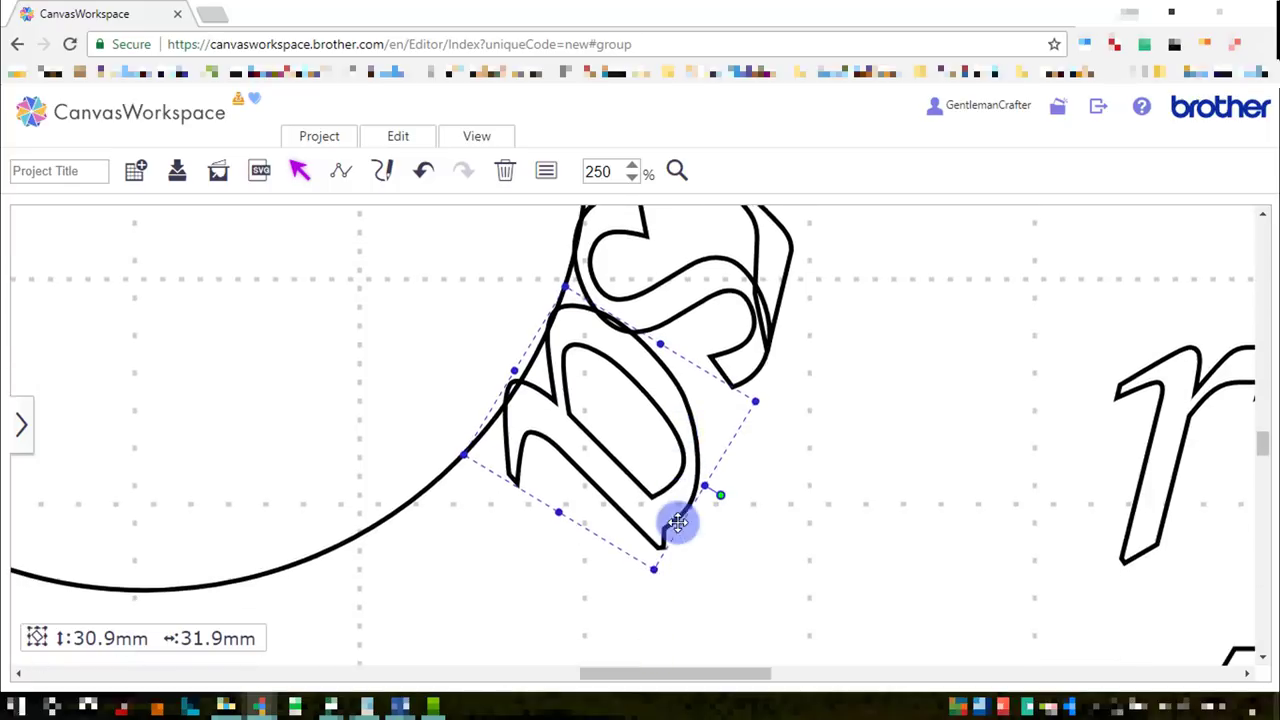
# Step: Slide the r next to the a, rotate it along the arc and nudge it into place
pyautogui.moveTo(1166, 350); pyautogui.dragTo(390, 472)
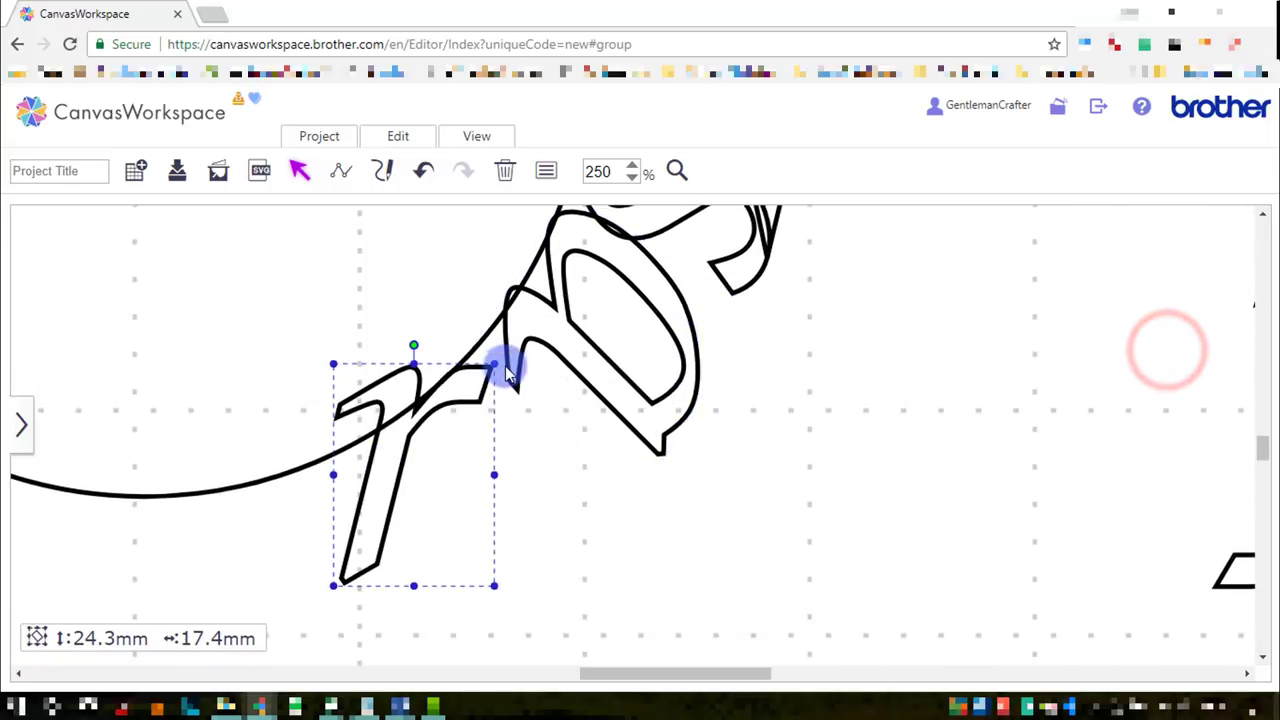
pyautogui.moveTo(415, 345); pyautogui.dragTo(471, 552)
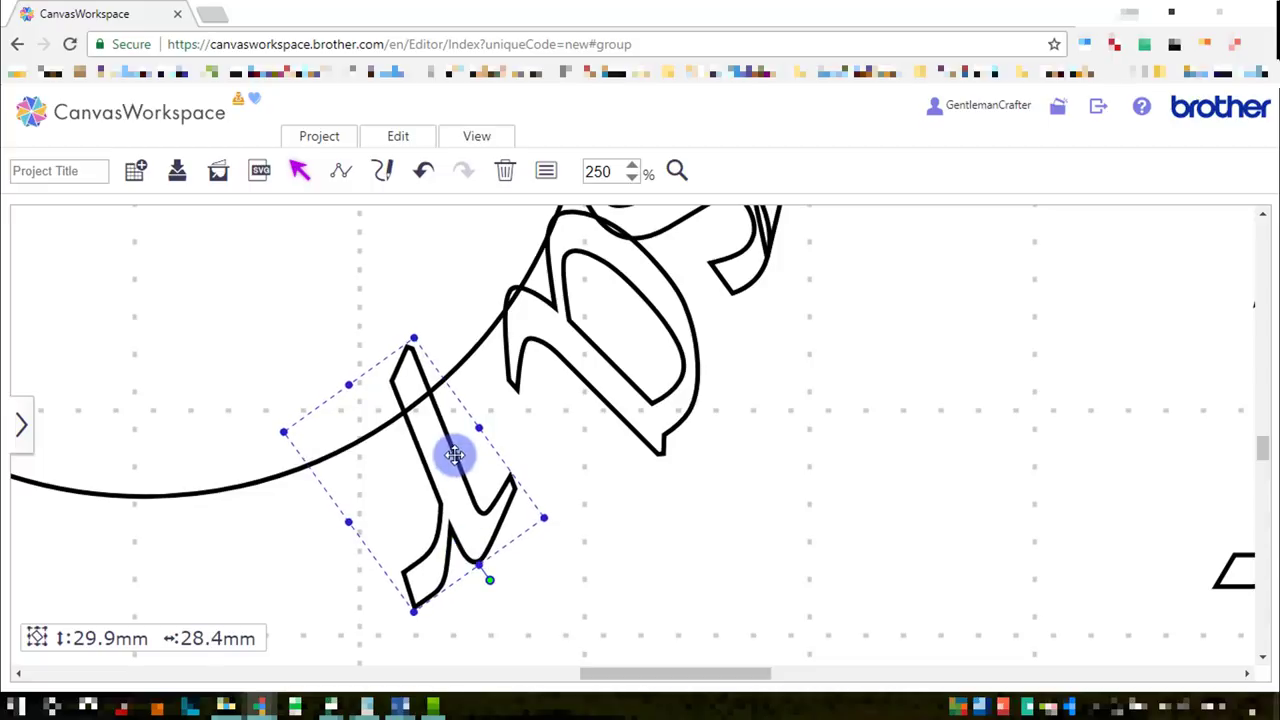
pyautogui.moveTo(456, 453); pyautogui.dragTo(535, 445)
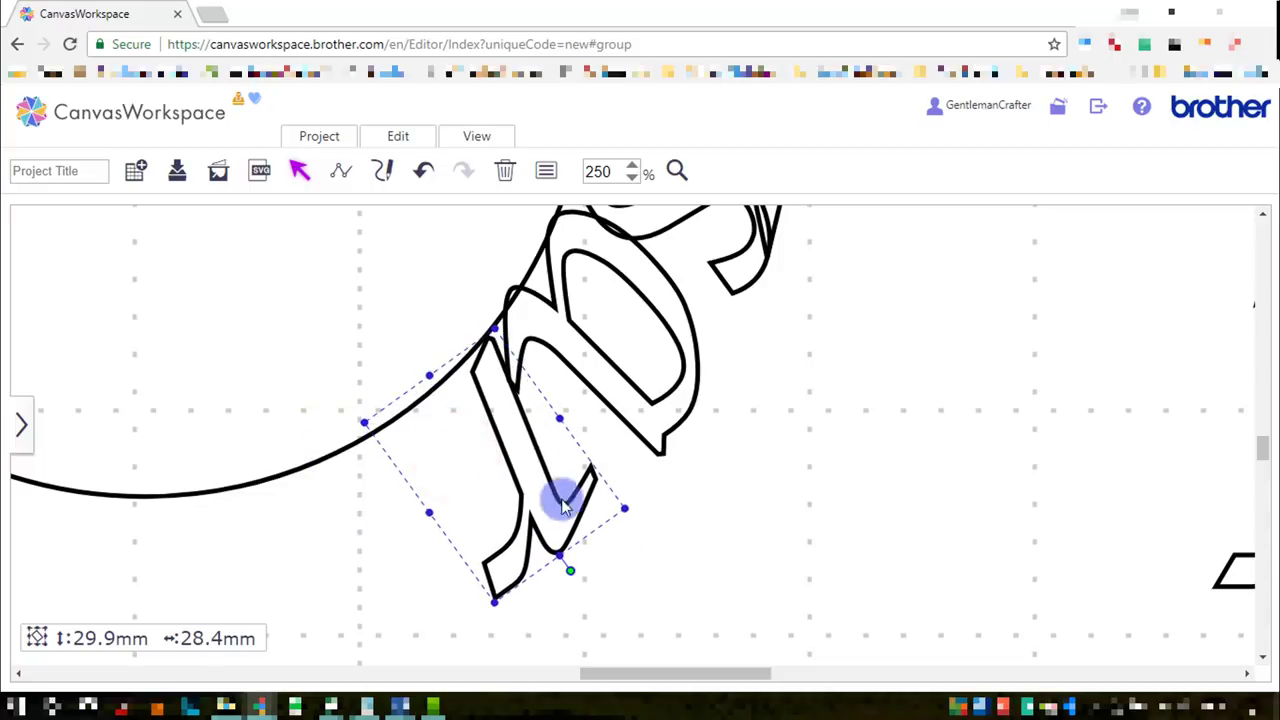
pyautogui.moveTo(571, 570); pyautogui.dragTo(582, 573)
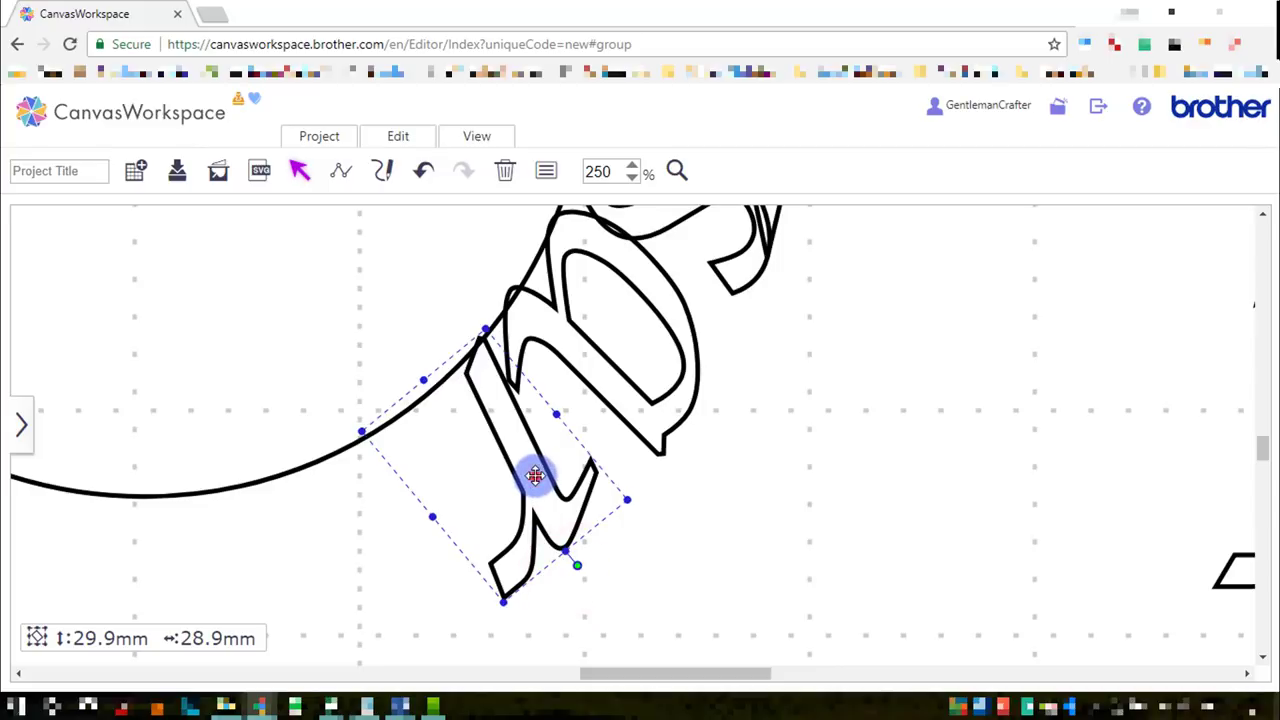
pyautogui.moveTo(534, 474); pyautogui.dragTo(540, 468)
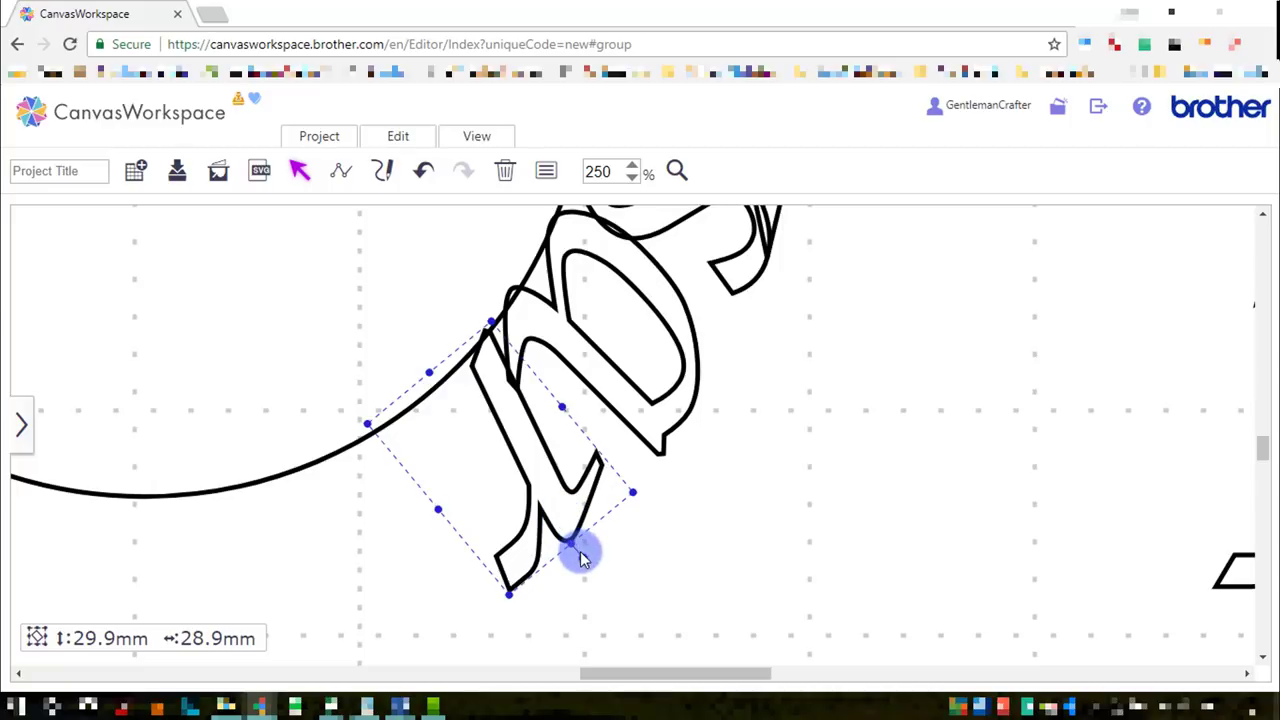
pyautogui.scroll(1, 572, 440)
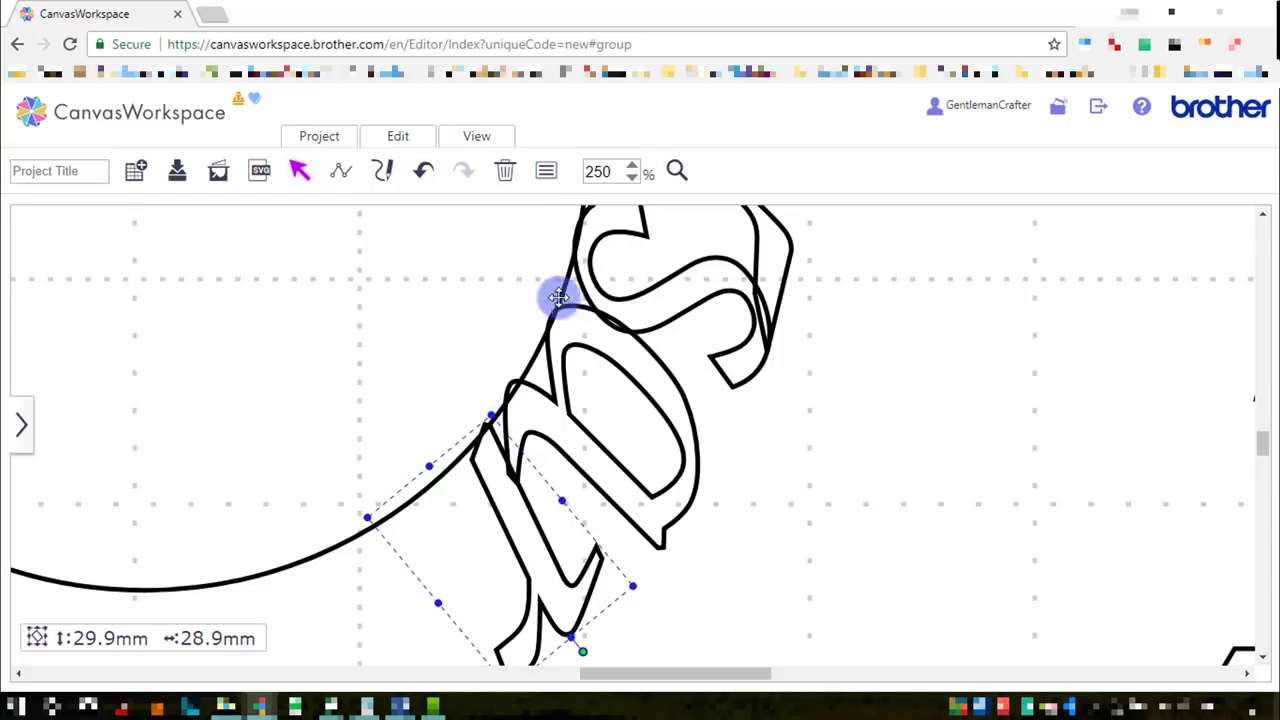
pyautogui.scroll(-1, 640, 482)
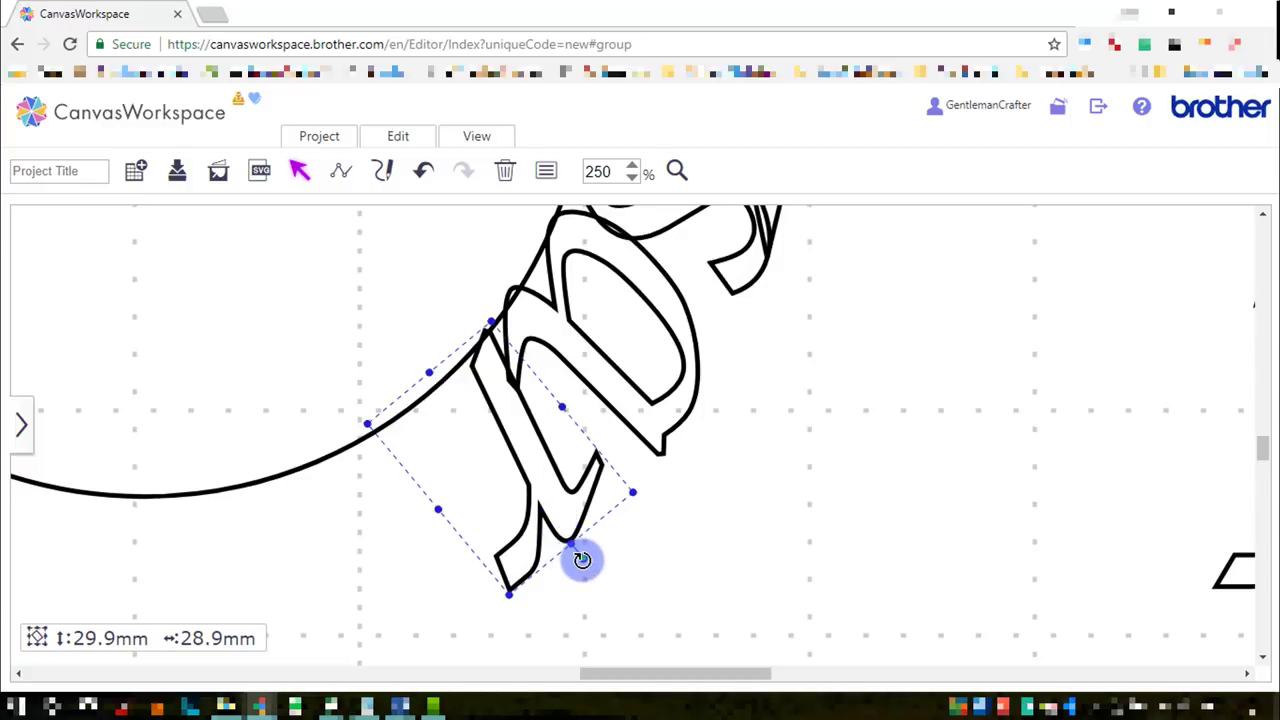
pyautogui.moveTo(582, 559); pyautogui.dragTo(586, 557)
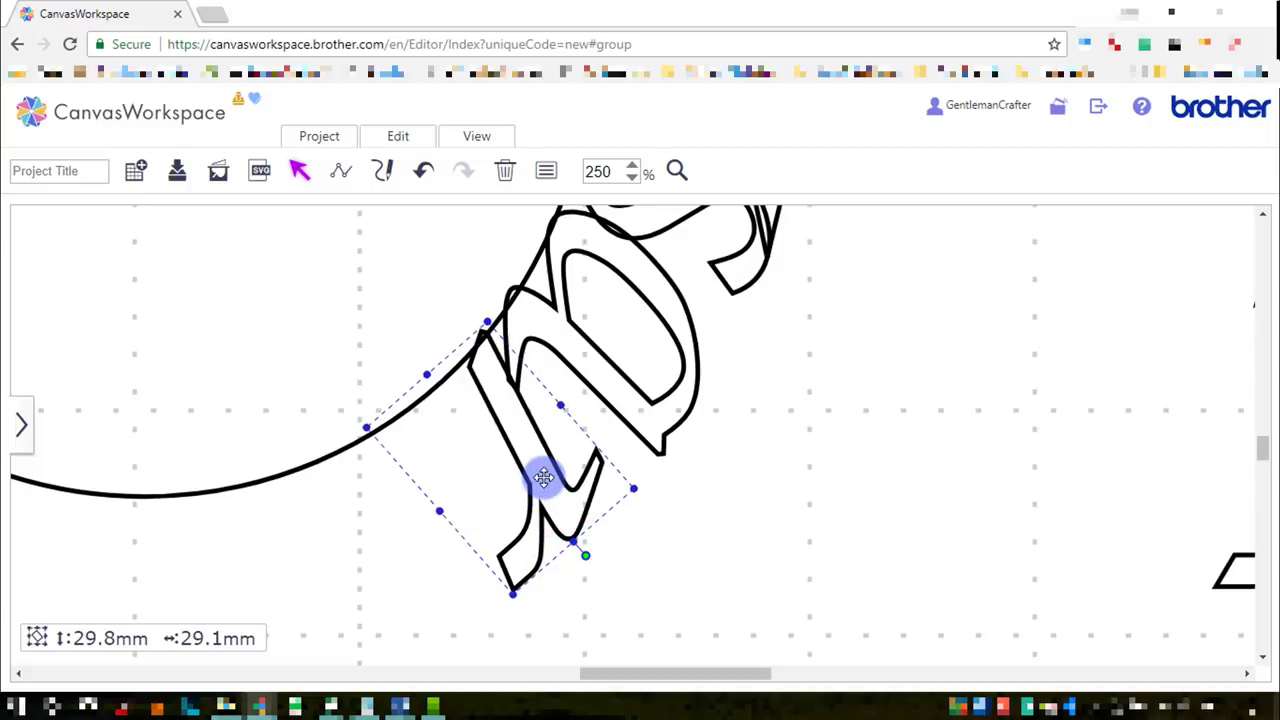
pyautogui.moveTo(543, 477); pyautogui.dragTo(547, 477)
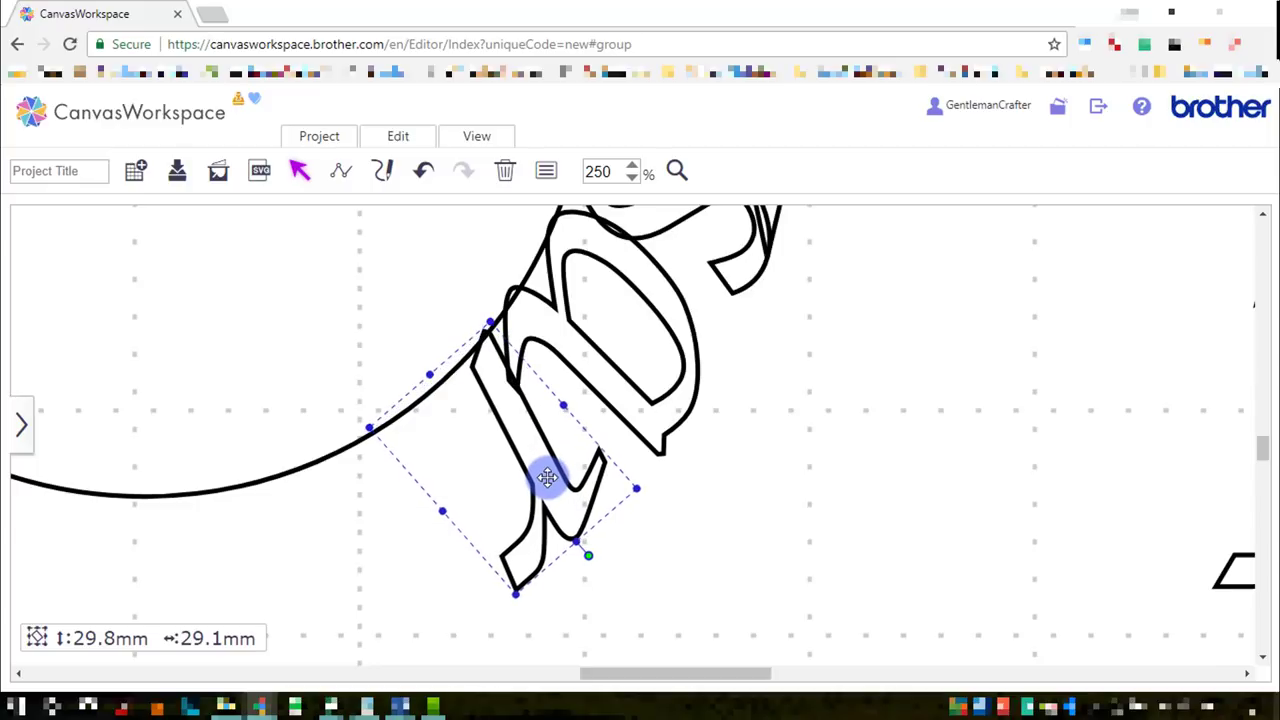
pyautogui.scroll(1, 788, 505)
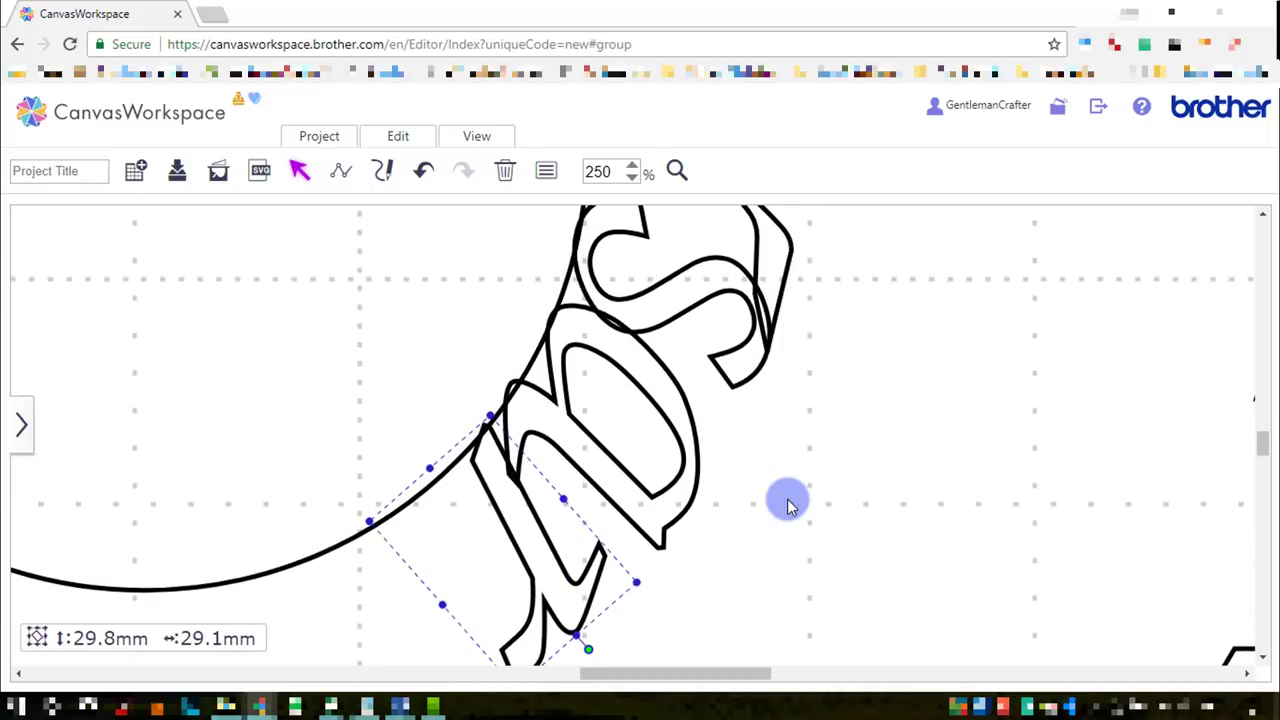
pyautogui.scroll(-3, 788, 505)
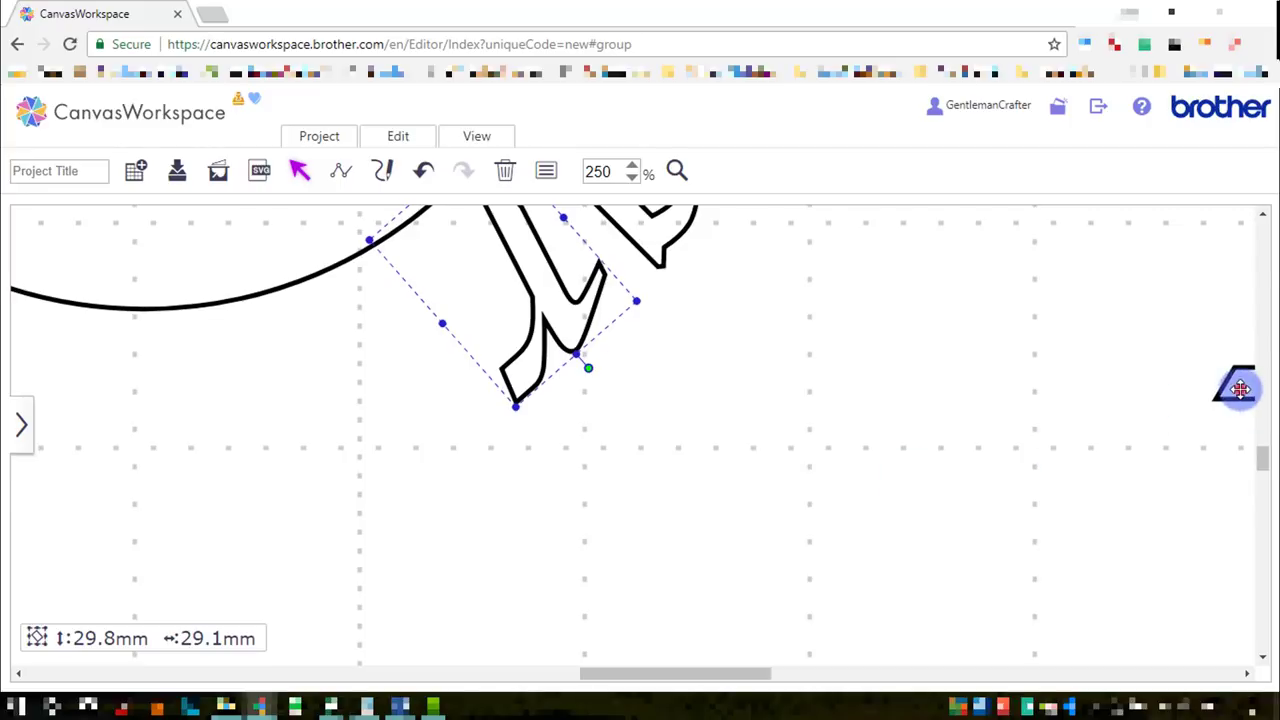
# Step: Undo the last change, then tilt the y and tuck it against the arc after the r
pyautogui.hotkey('ctrl', 'z')
pyautogui.hotkey('ctrl', 'z')
pyautogui.scroll(1, 645, 413)
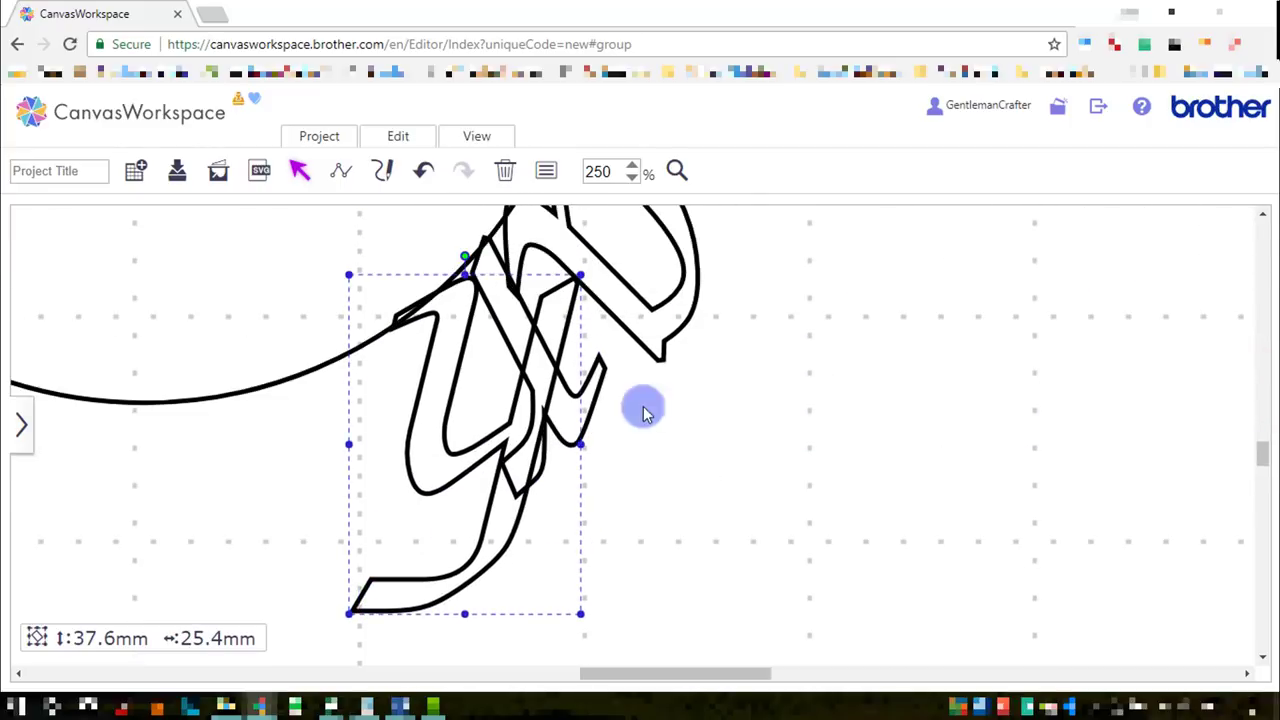
pyautogui.moveTo(466, 257); pyautogui.dragTo(552, 558)
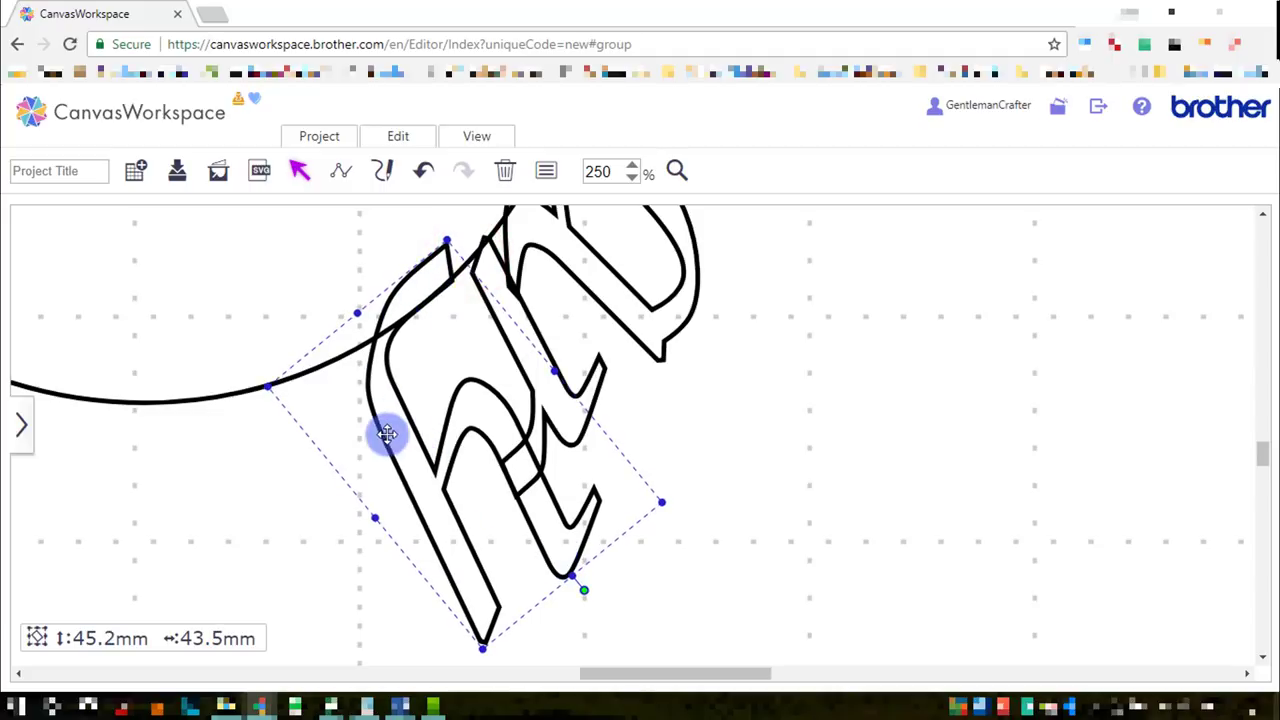
pyautogui.moveTo(463, 434); pyautogui.dragTo(393, 376)
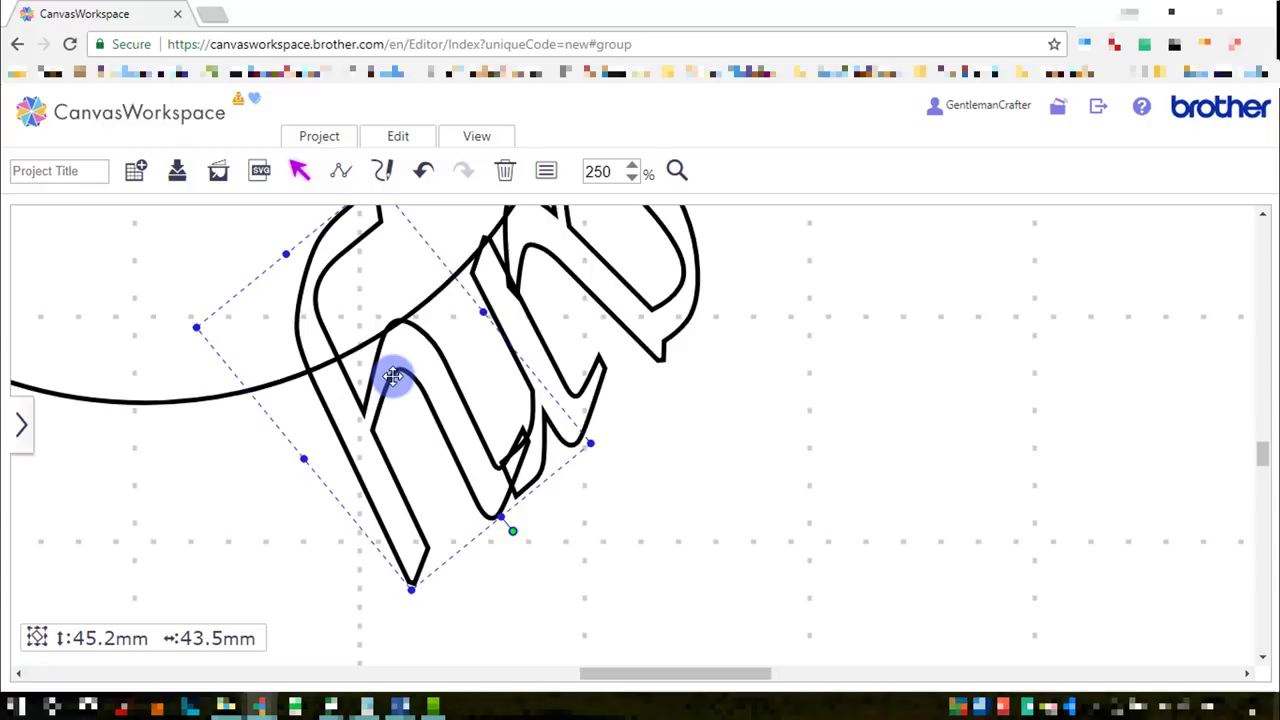
pyautogui.moveTo(513, 533); pyautogui.dragTo(498, 542)
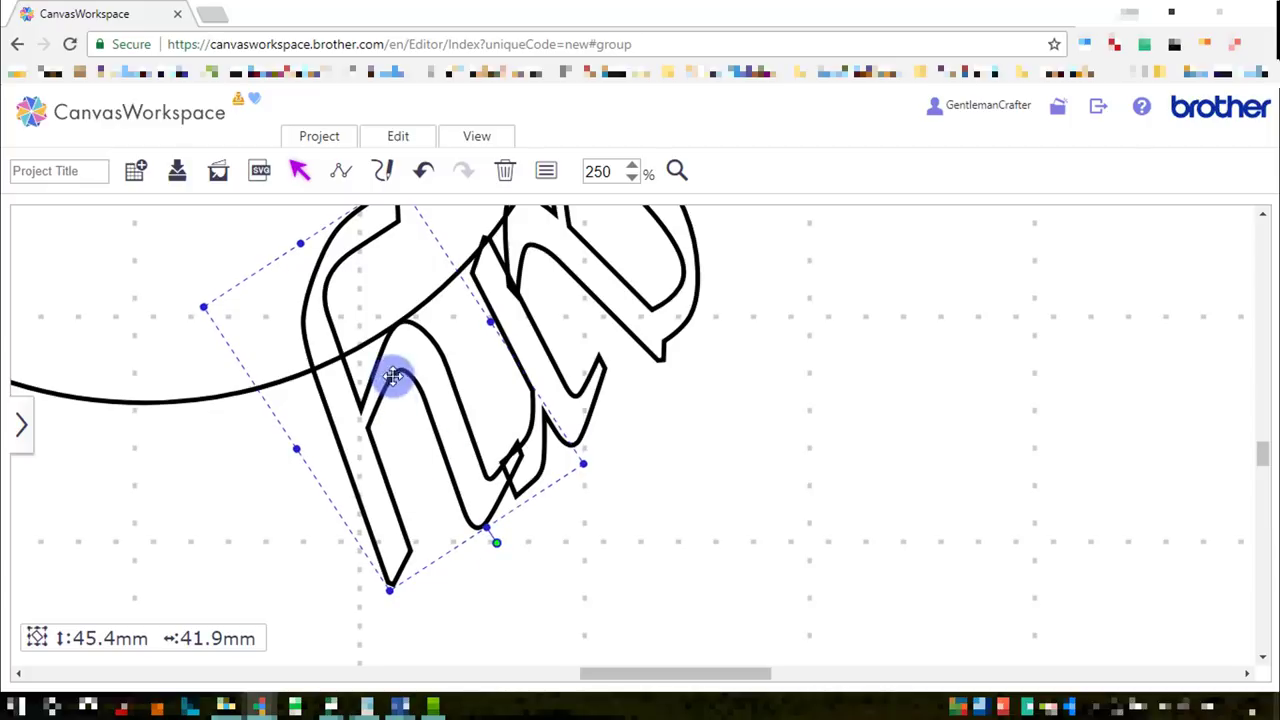
pyautogui.moveTo(392, 365); pyautogui.dragTo(449, 458)
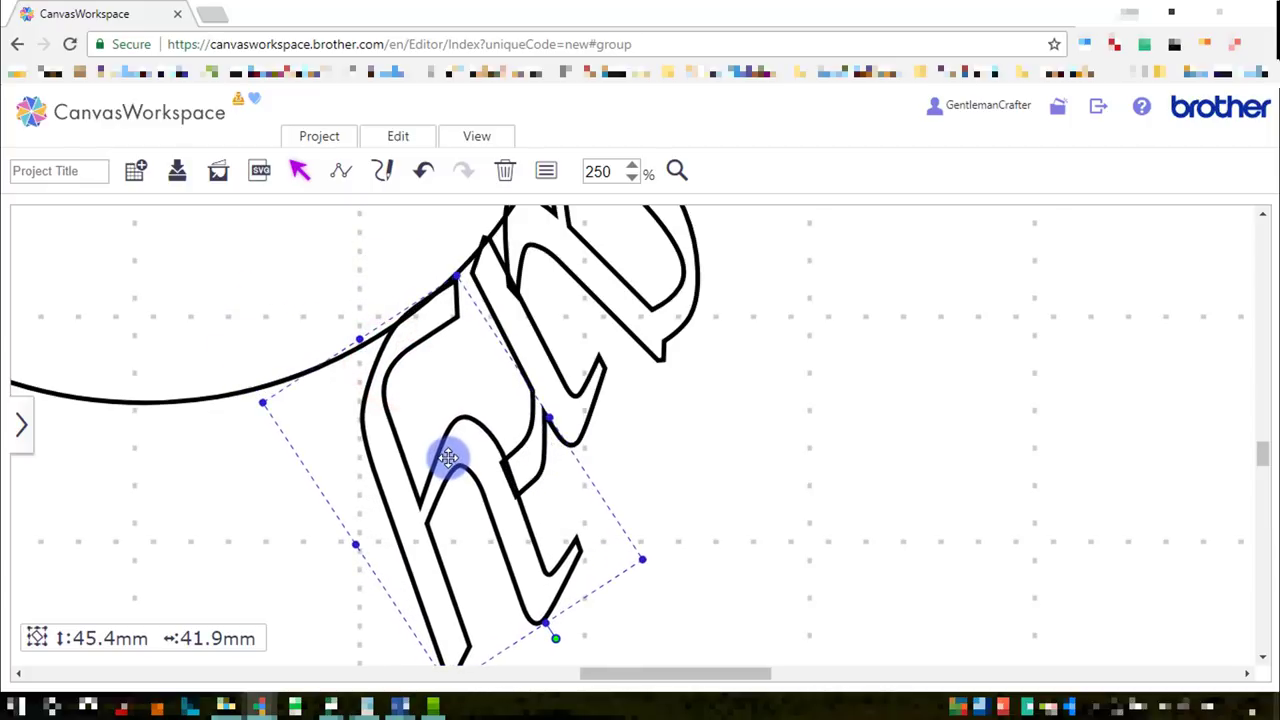
pyautogui.moveTo(554, 638); pyautogui.dragTo(545, 632)
pyautogui.moveTo(529, 565); pyautogui.dragTo(469, 480)
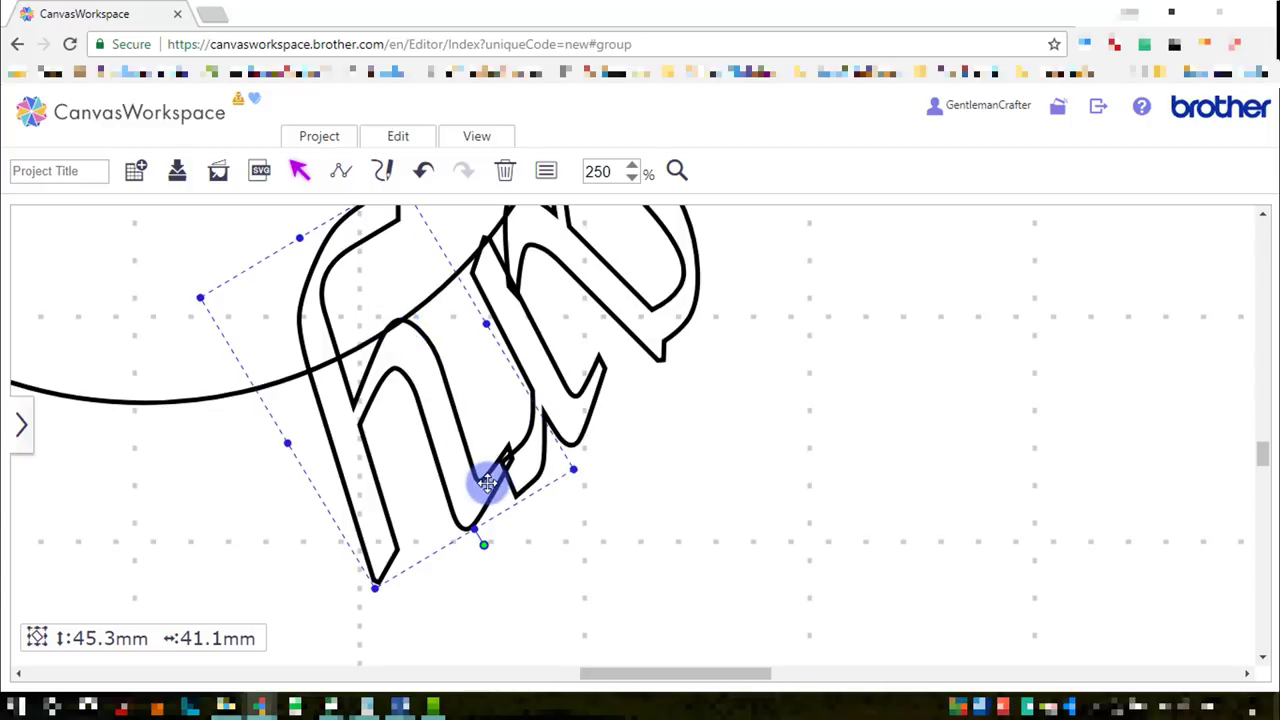
pyautogui.moveTo(486, 483); pyautogui.dragTo(487, 486)
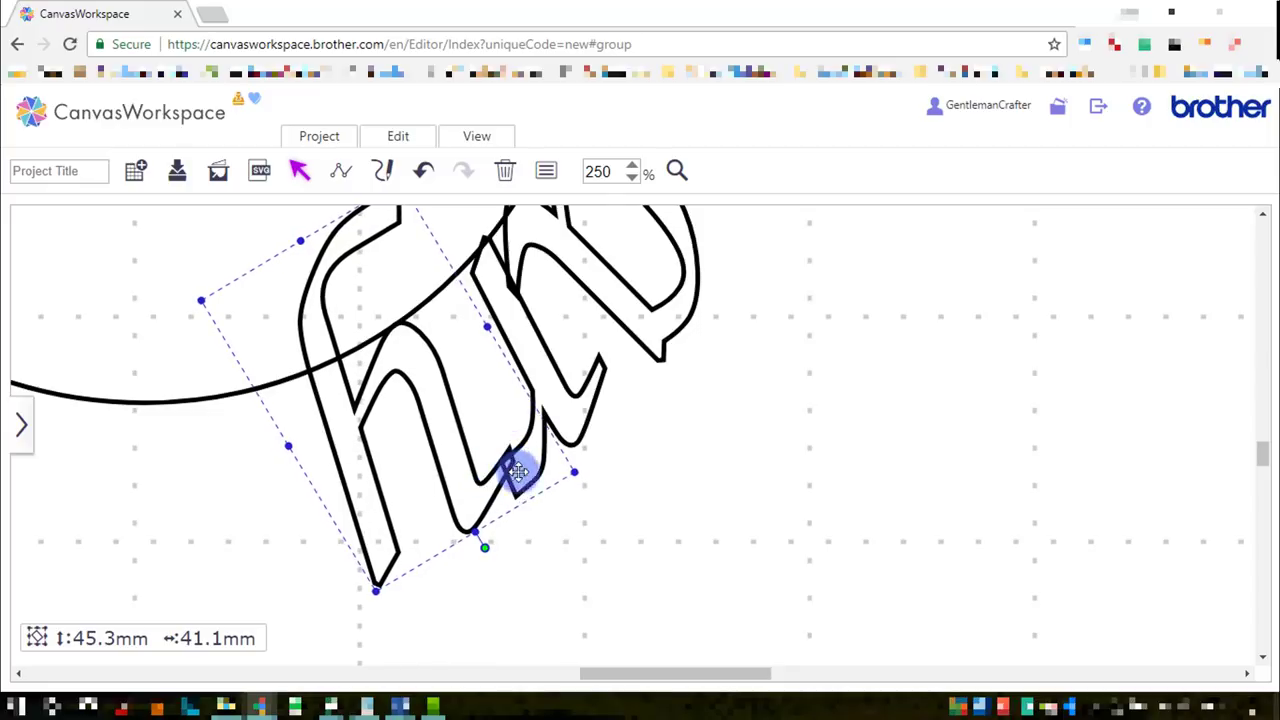
# Step: Edit the y's points, reshaping the curve where it joins the r, then reselect the lettering
pyautogui.doubleClick(463, 493)
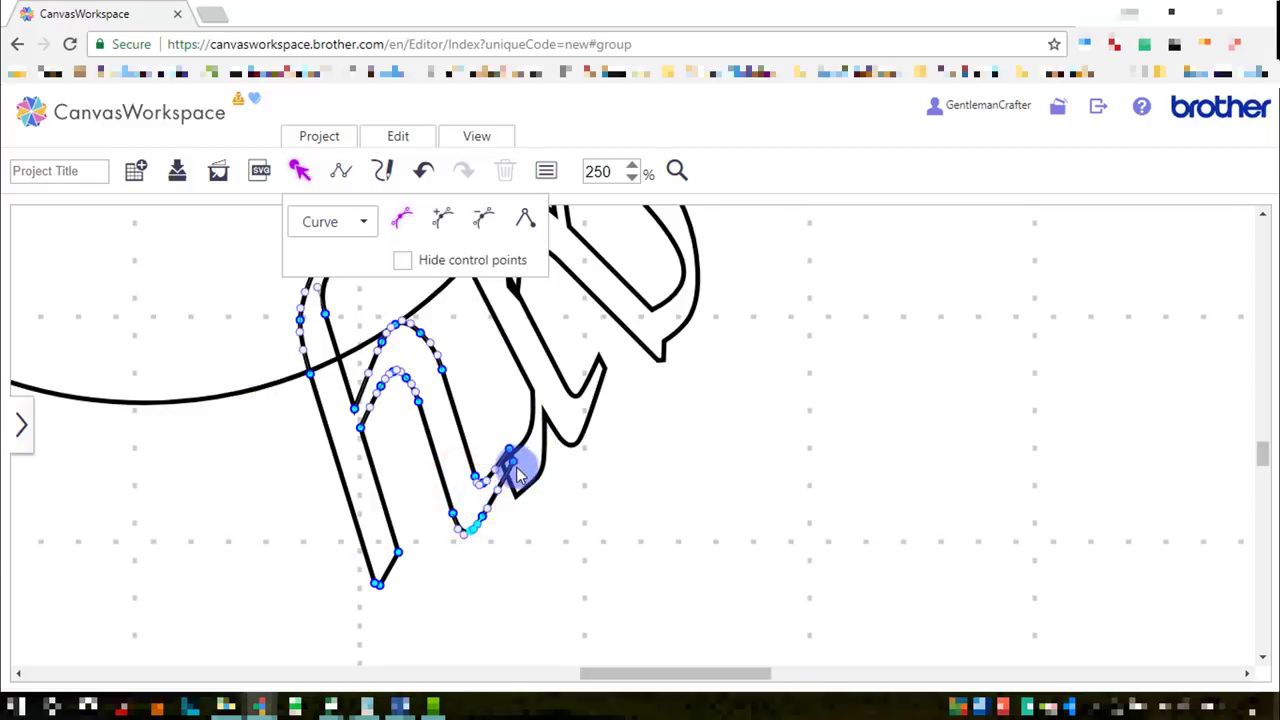
pyautogui.moveTo(513, 465); pyautogui.dragTo(518, 503)
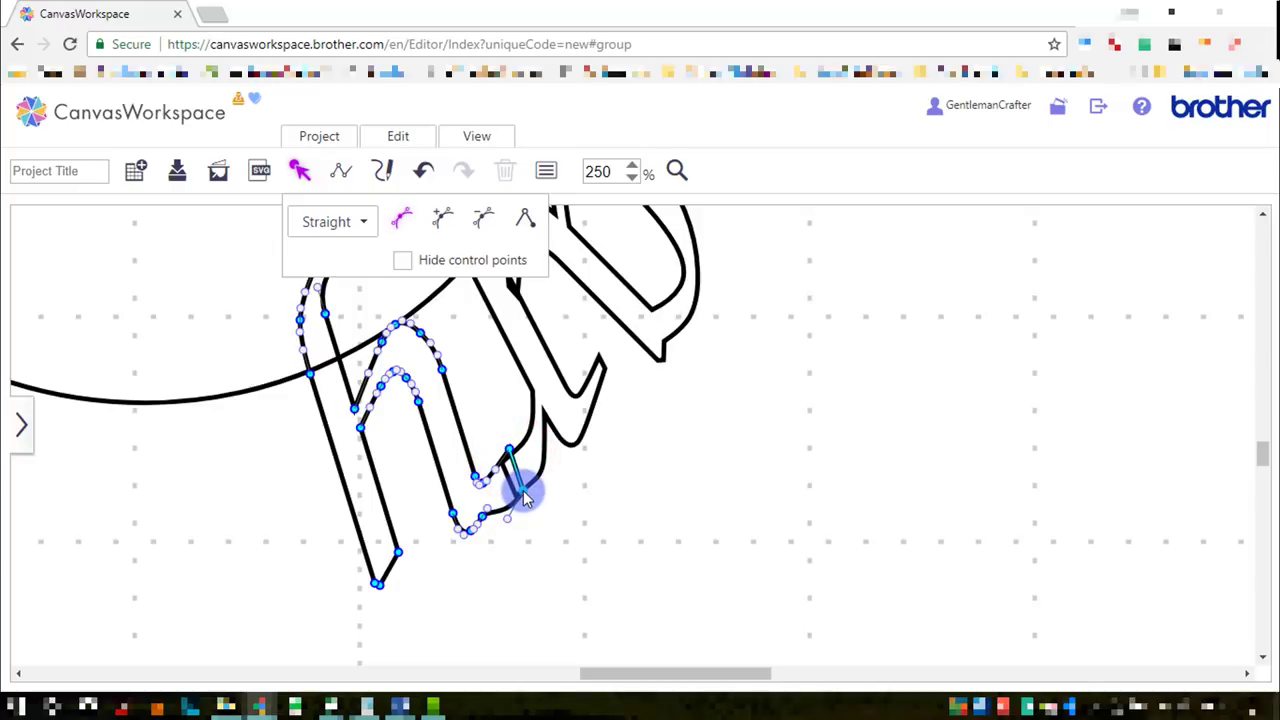
pyautogui.click(513, 453)
pyautogui.click(510, 455)
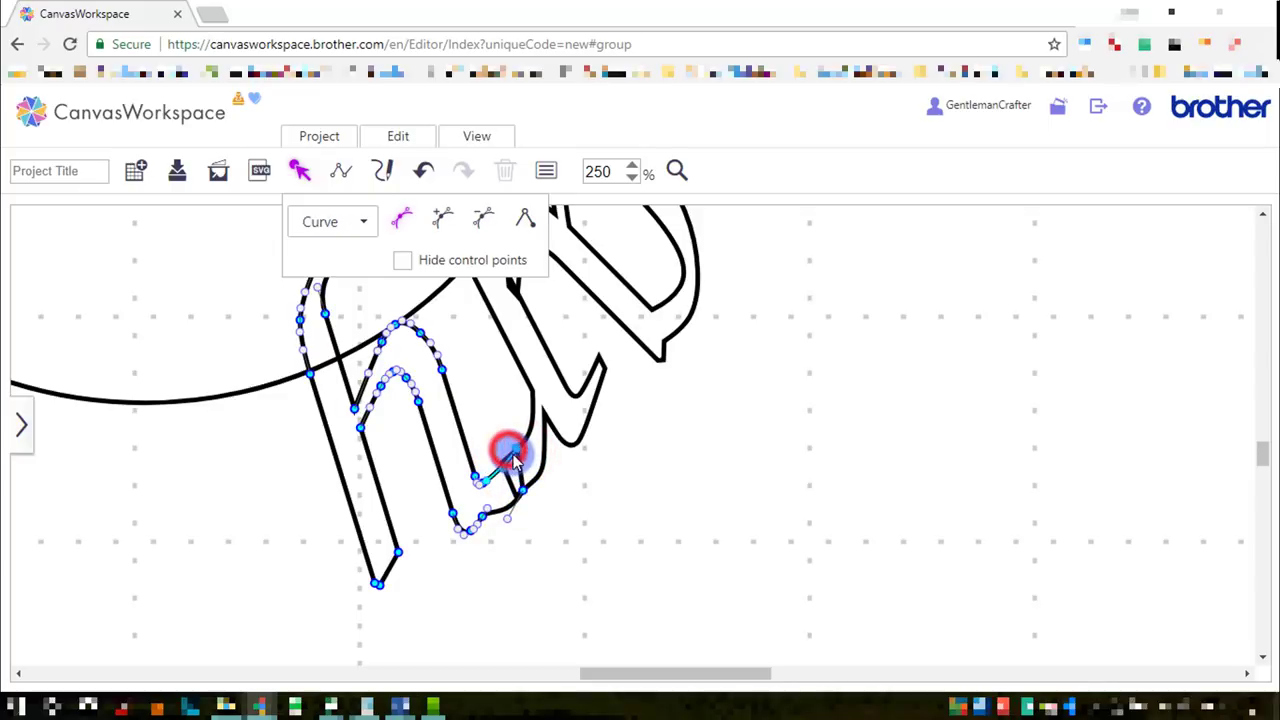
pyautogui.moveTo(501, 461); pyautogui.dragTo(517, 494)
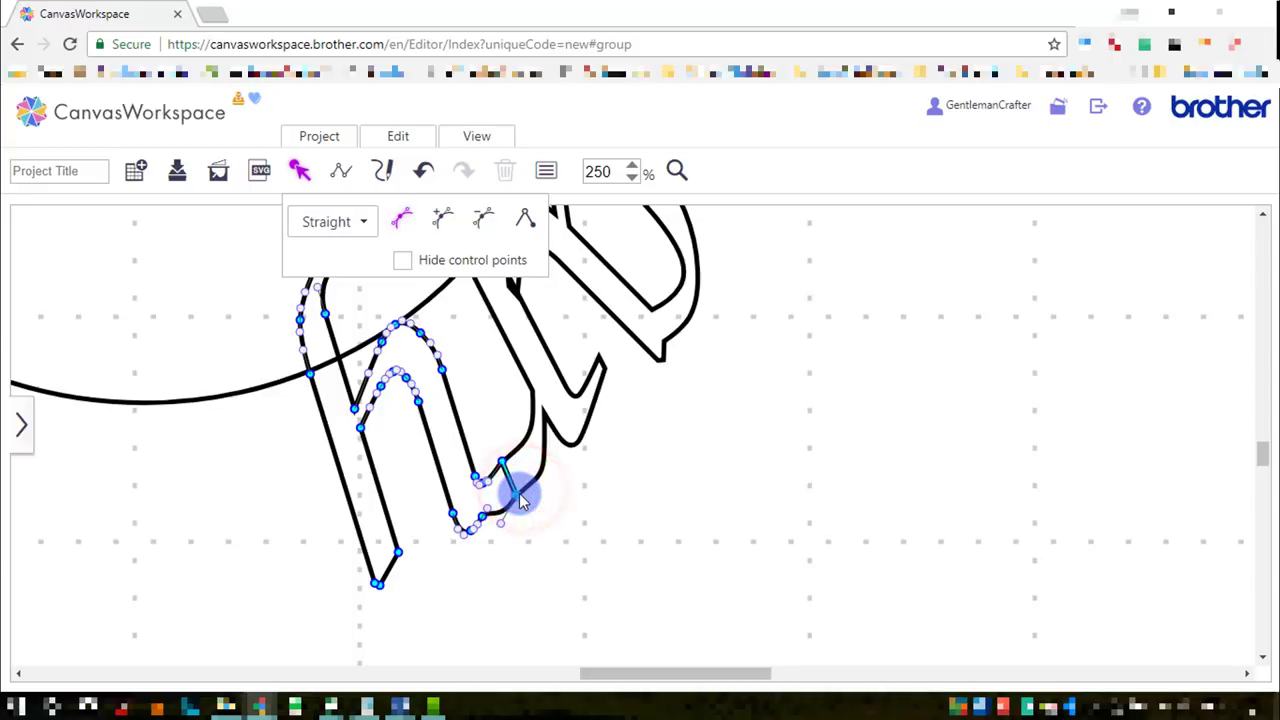
pyautogui.click(629, 484)
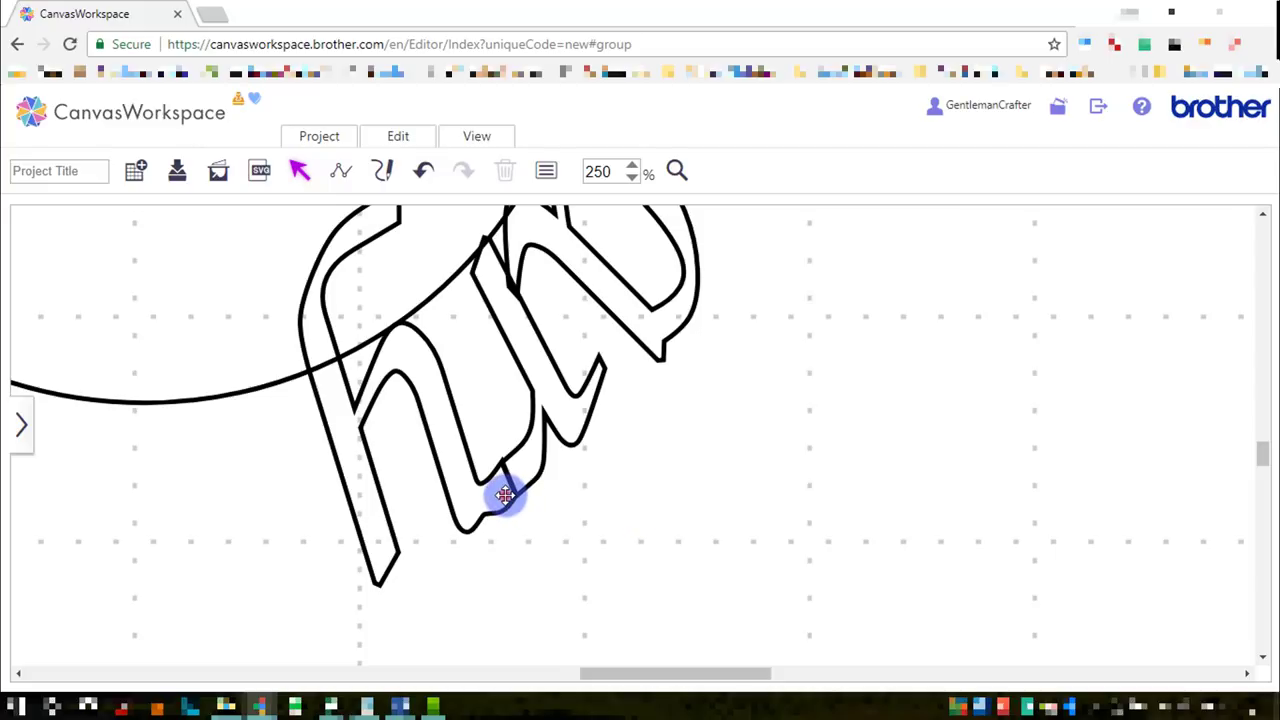
pyautogui.click(505, 495)
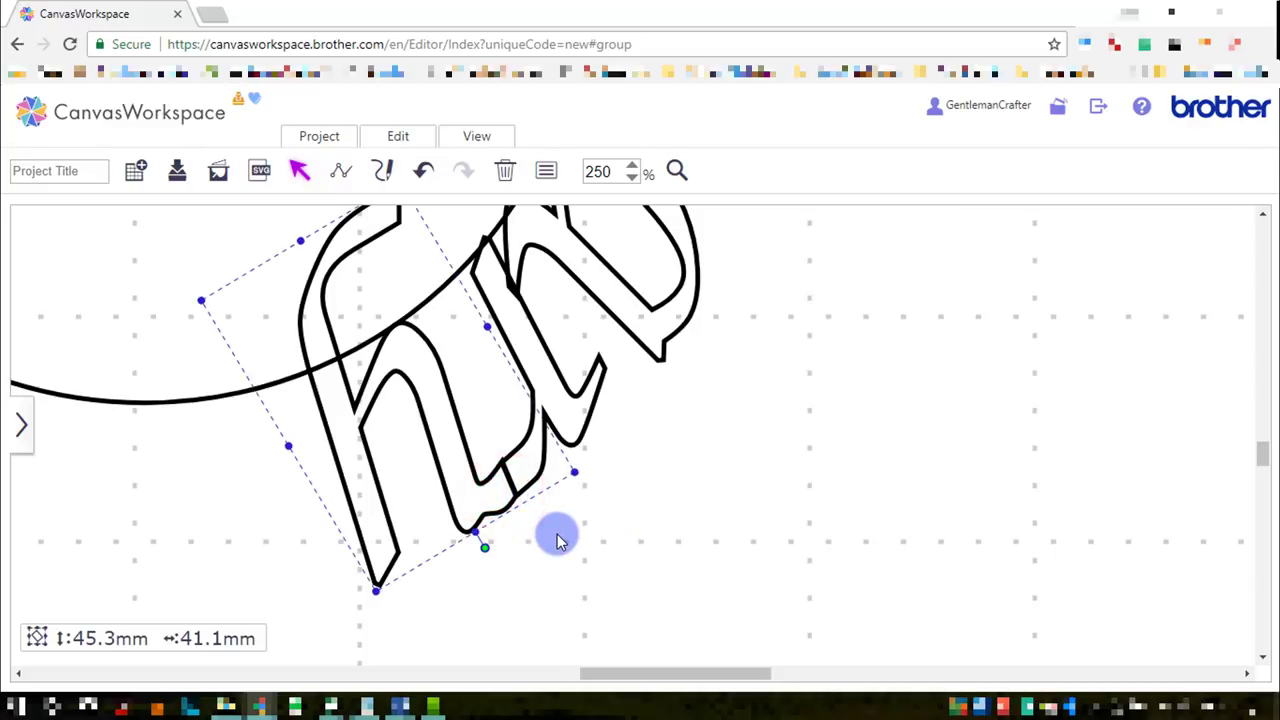
# Step: Undo the last letter change and zoom to fit the selected design
pyautogui.click(558, 540)
pyautogui.hotkey('ctrl', 'z')
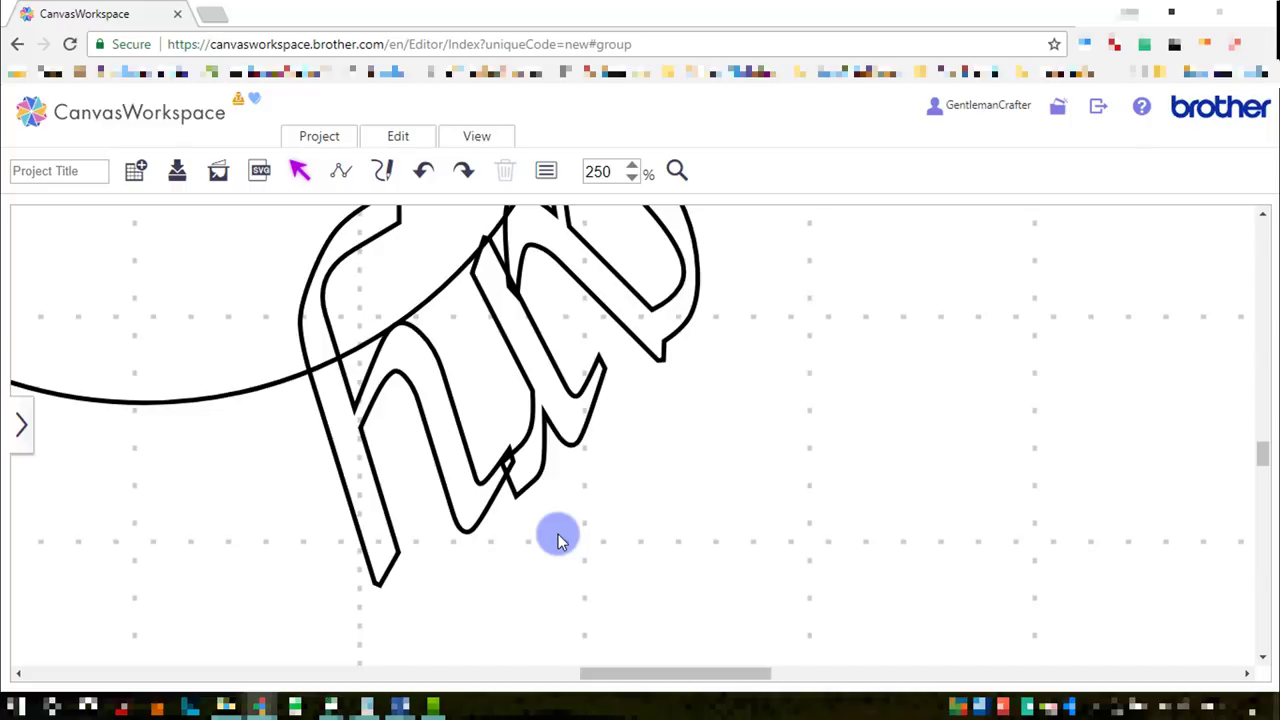
pyautogui.click(479, 140)
pyautogui.click(505, 217)
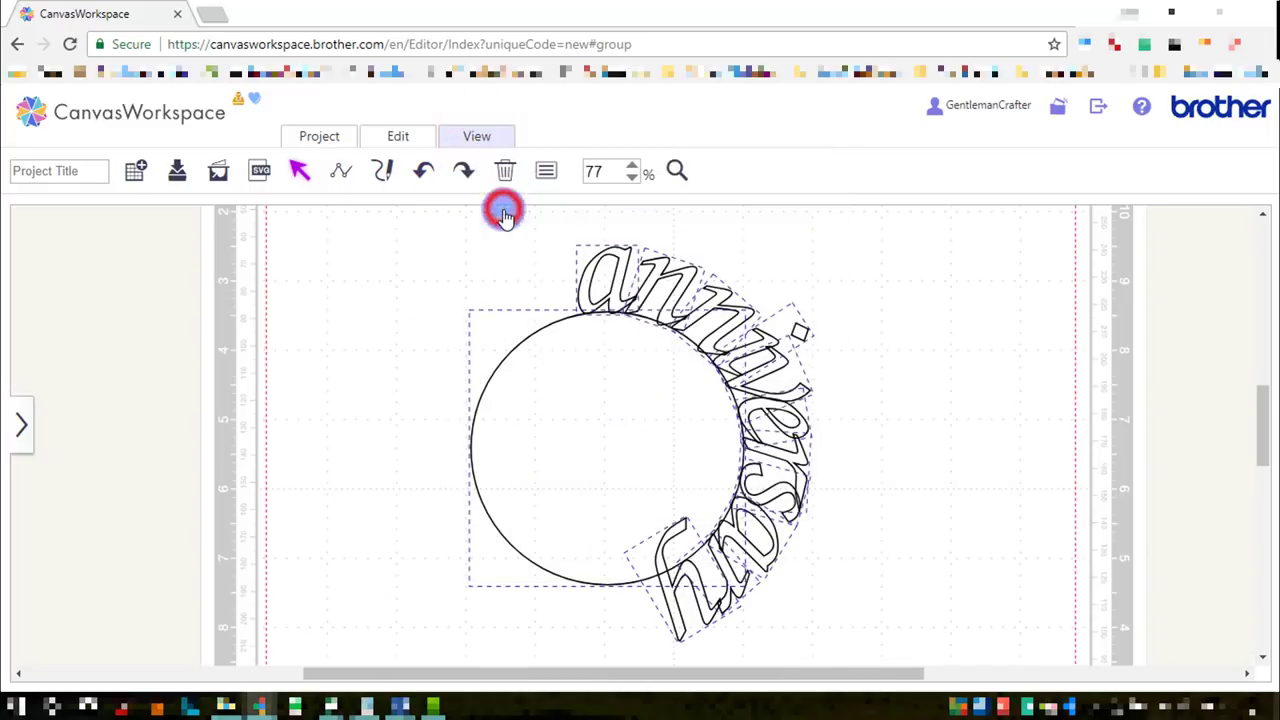
pyautogui.click(934, 397)
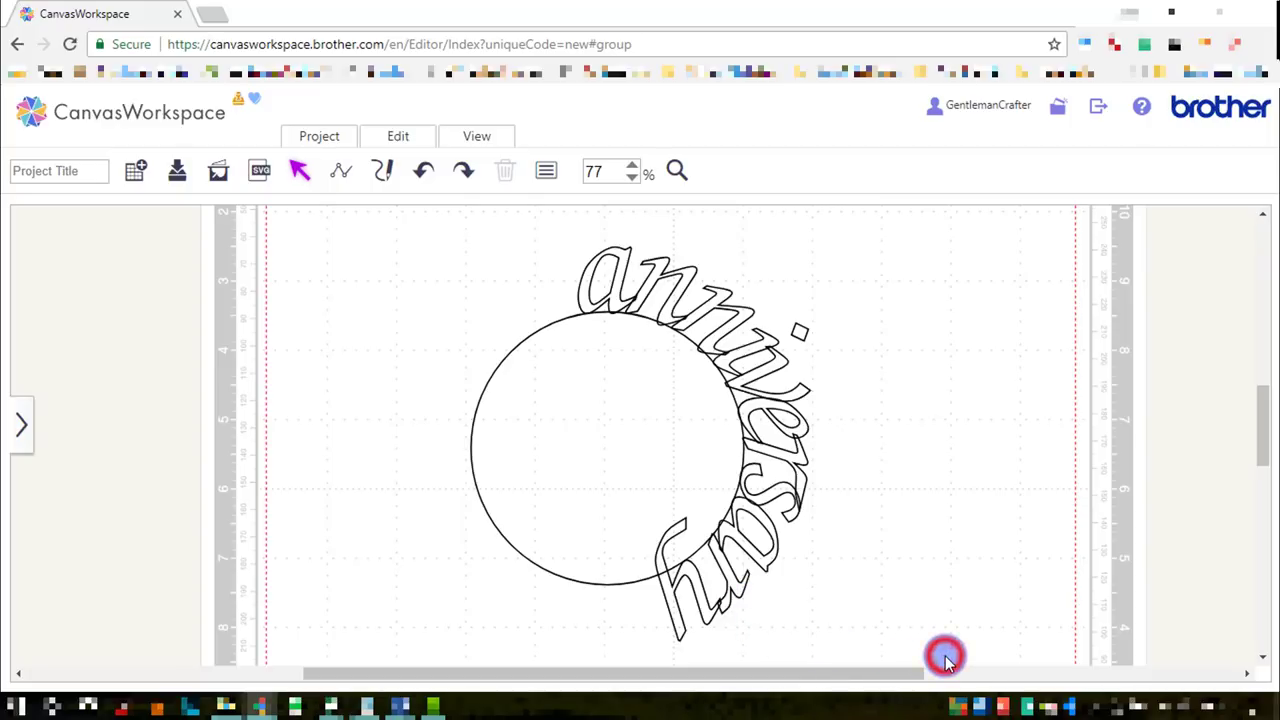
# Step: Group the circle and word, rotate them so the word arches on top, then ungroup
pyautogui.moveTo(945, 658); pyautogui.dragTo(416, 260)
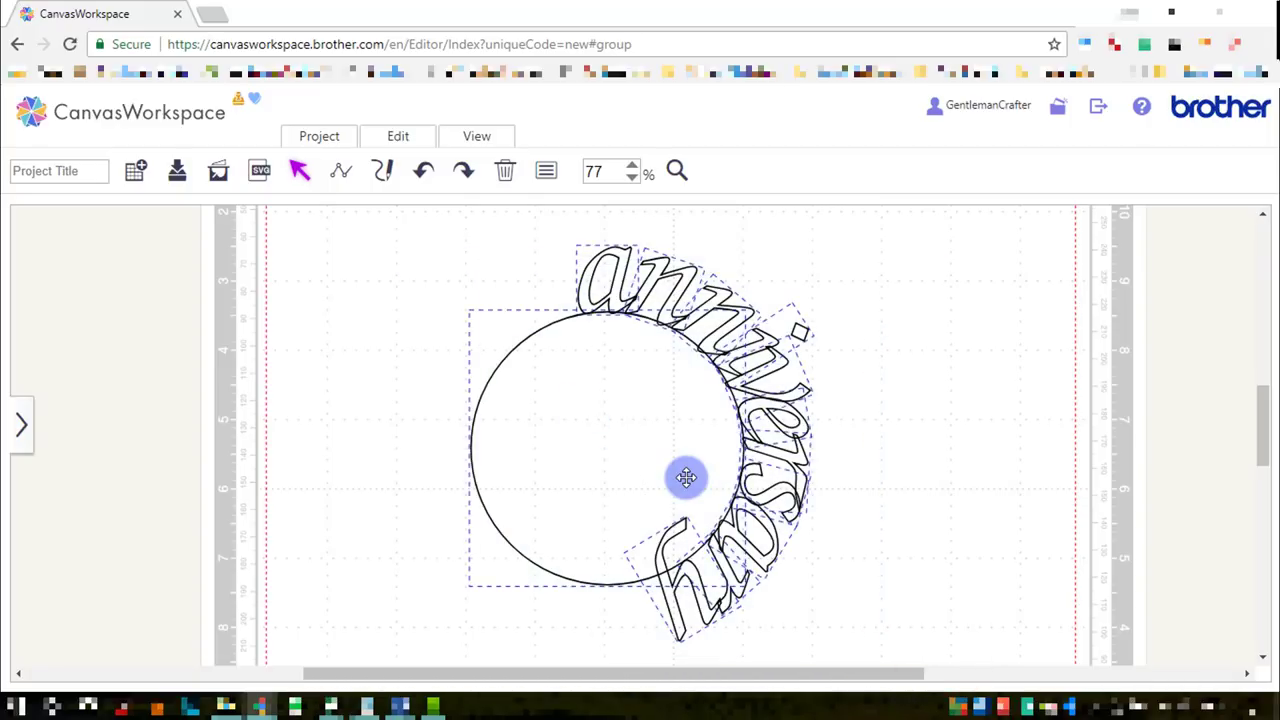
pyautogui.rightClick(651, 403)
pyautogui.click(680, 361)
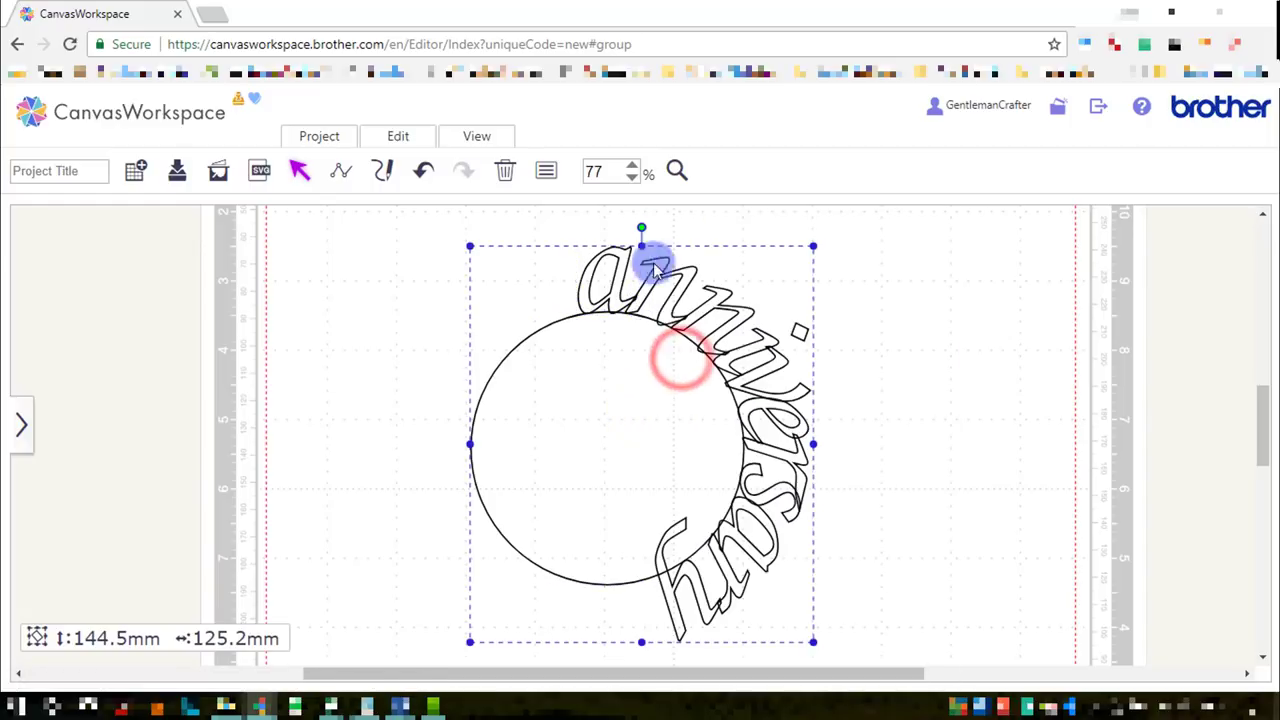
pyautogui.moveTo(641, 228); pyautogui.dragTo(485, 400)
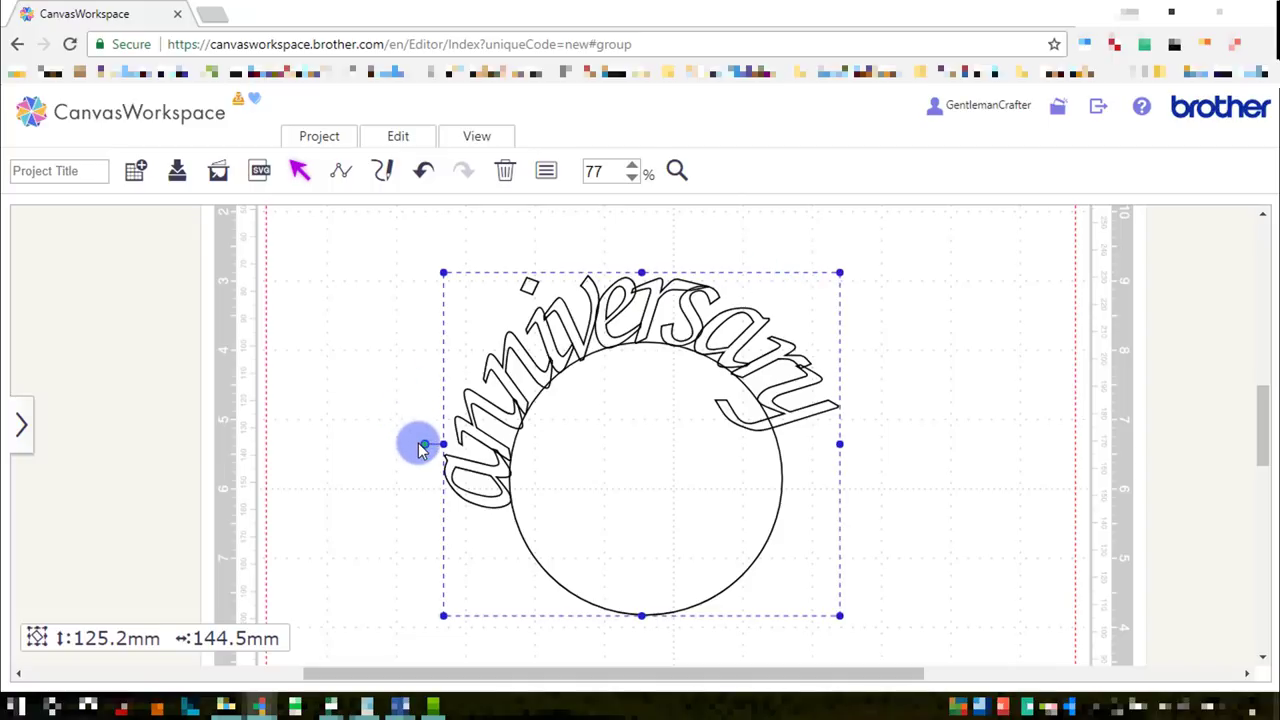
pyautogui.moveTo(422, 445); pyautogui.dragTo(422, 403)
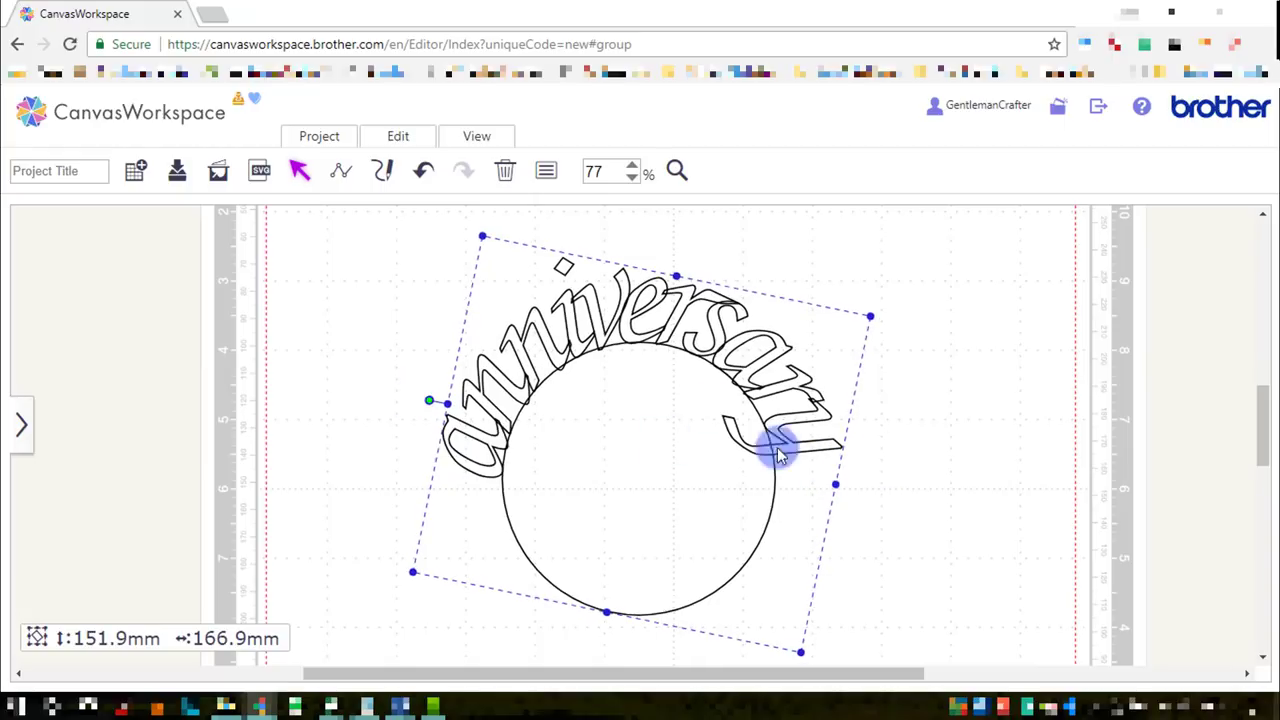
pyautogui.rightClick(638, 396)
pyautogui.click(689, 395)
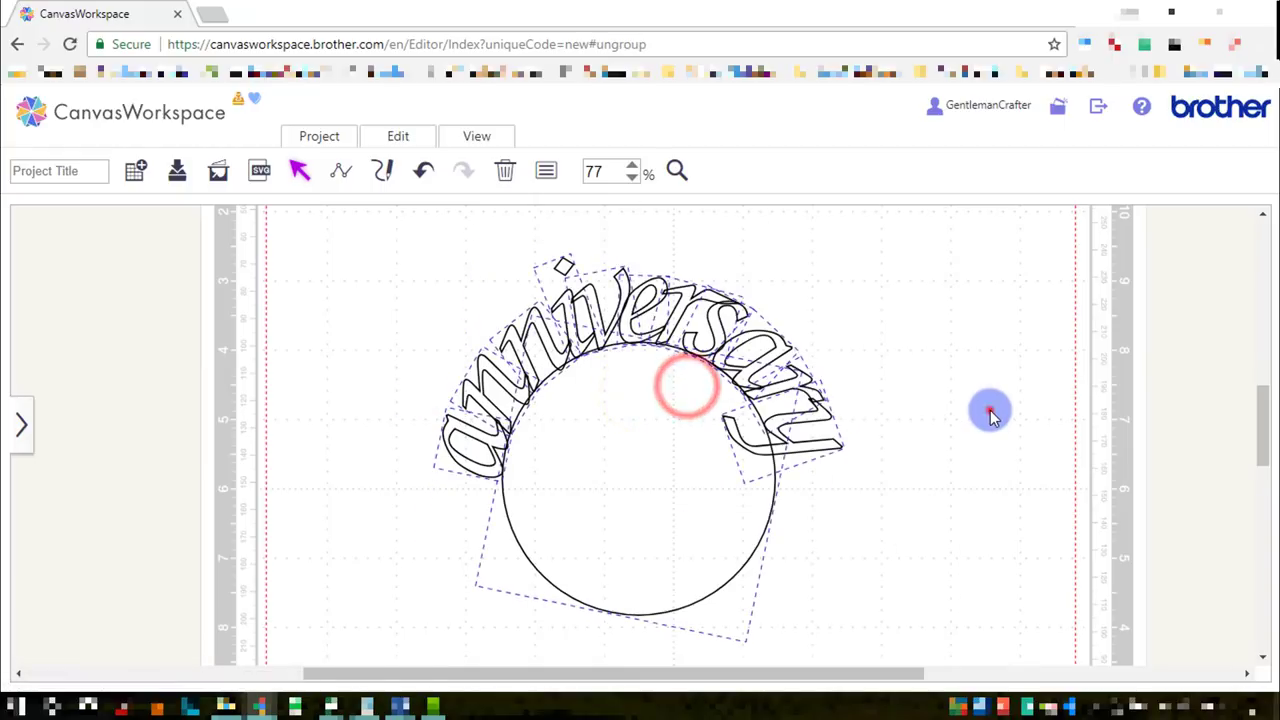
pyautogui.click(989, 408)
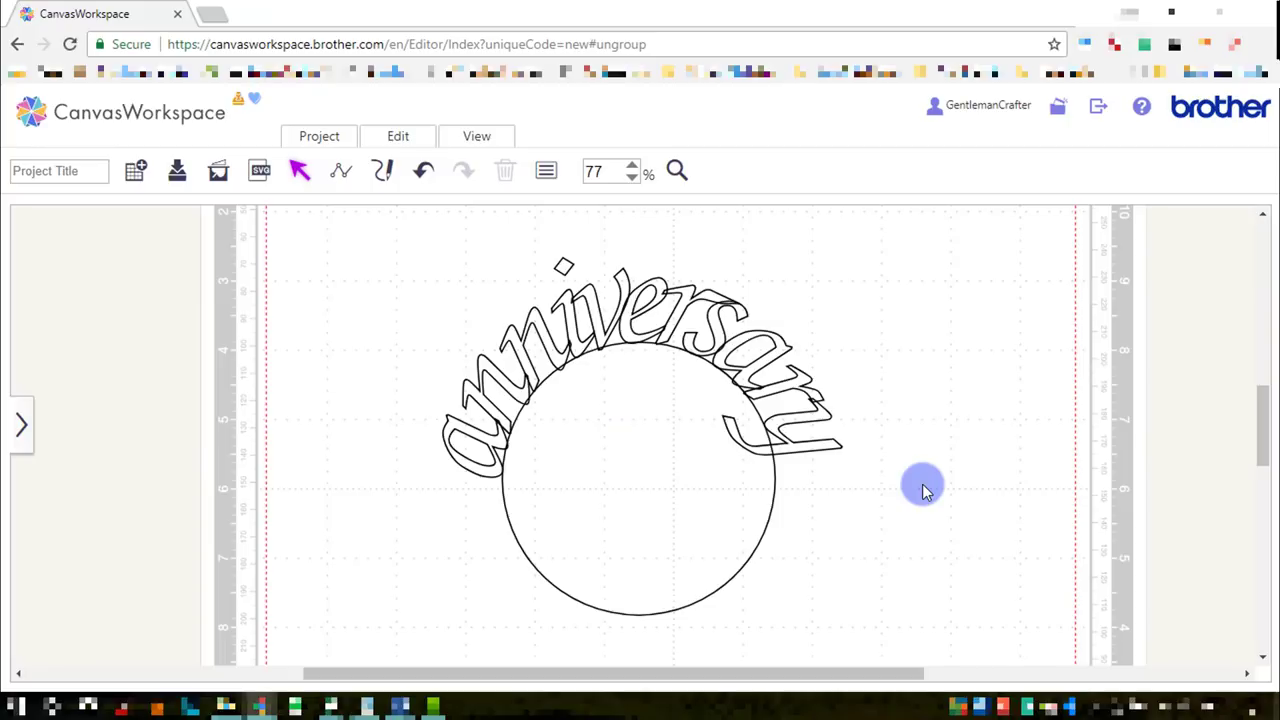
# Step: Rotate the diamond dot slightly, zoom in, and move it left over the i stem
pyautogui.click(565, 265)
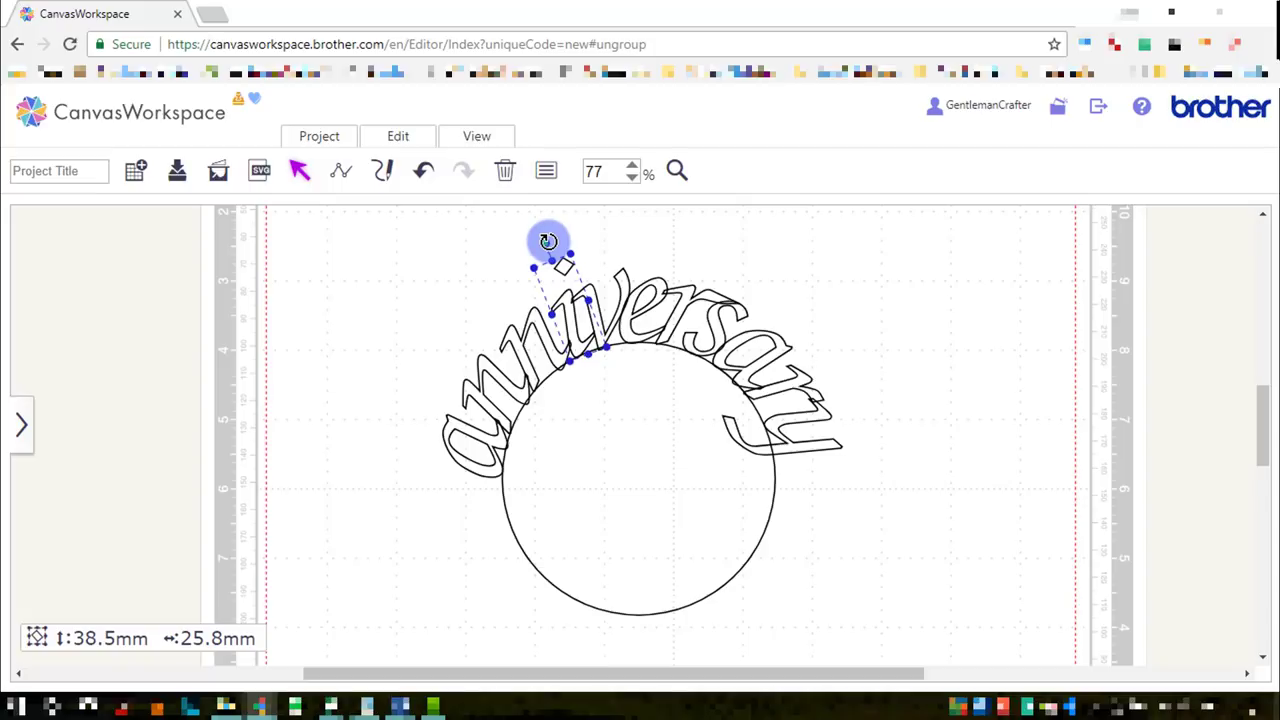
pyautogui.moveTo(548, 241); pyautogui.dragTo(535, 244)
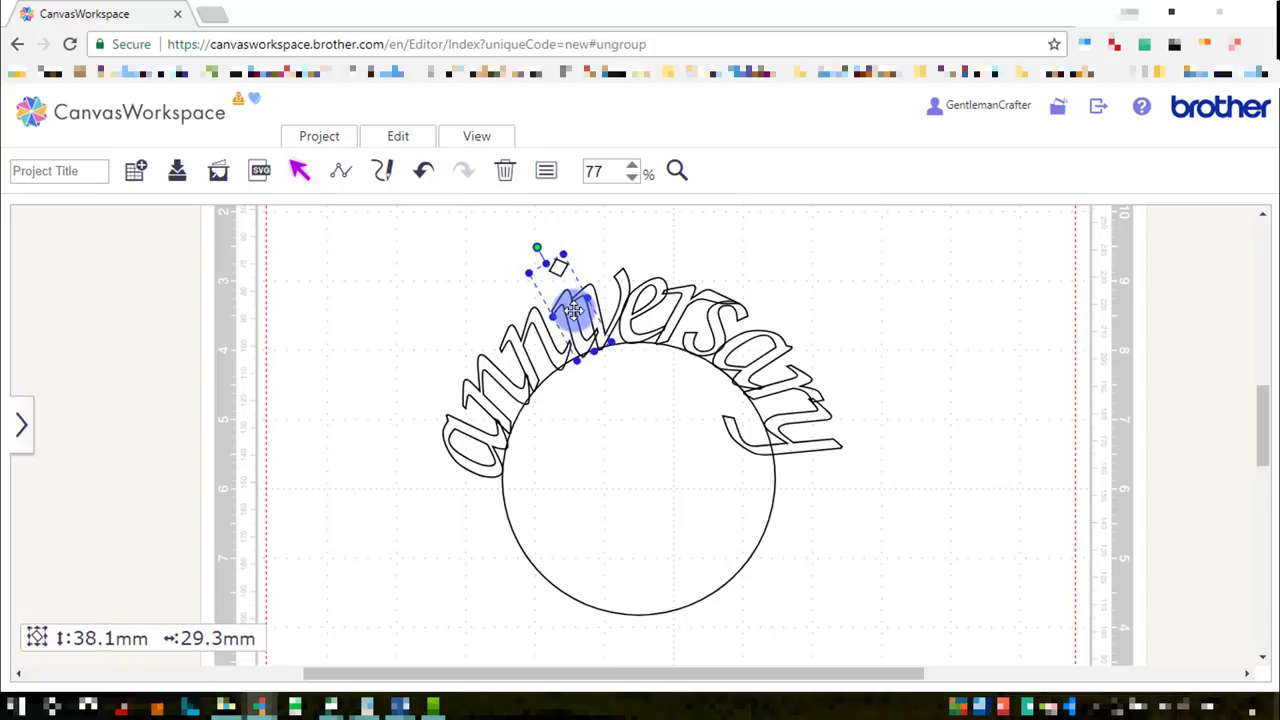
pyautogui.click(470, 139)
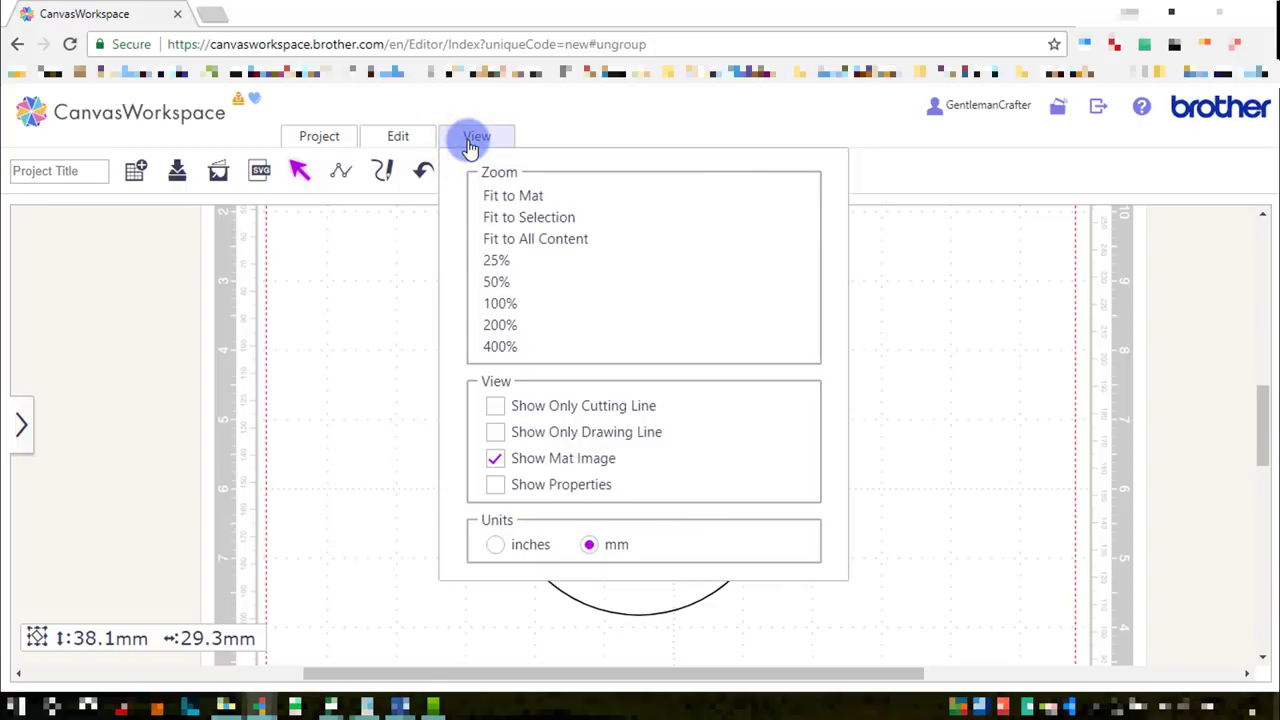
pyautogui.click(497, 216)
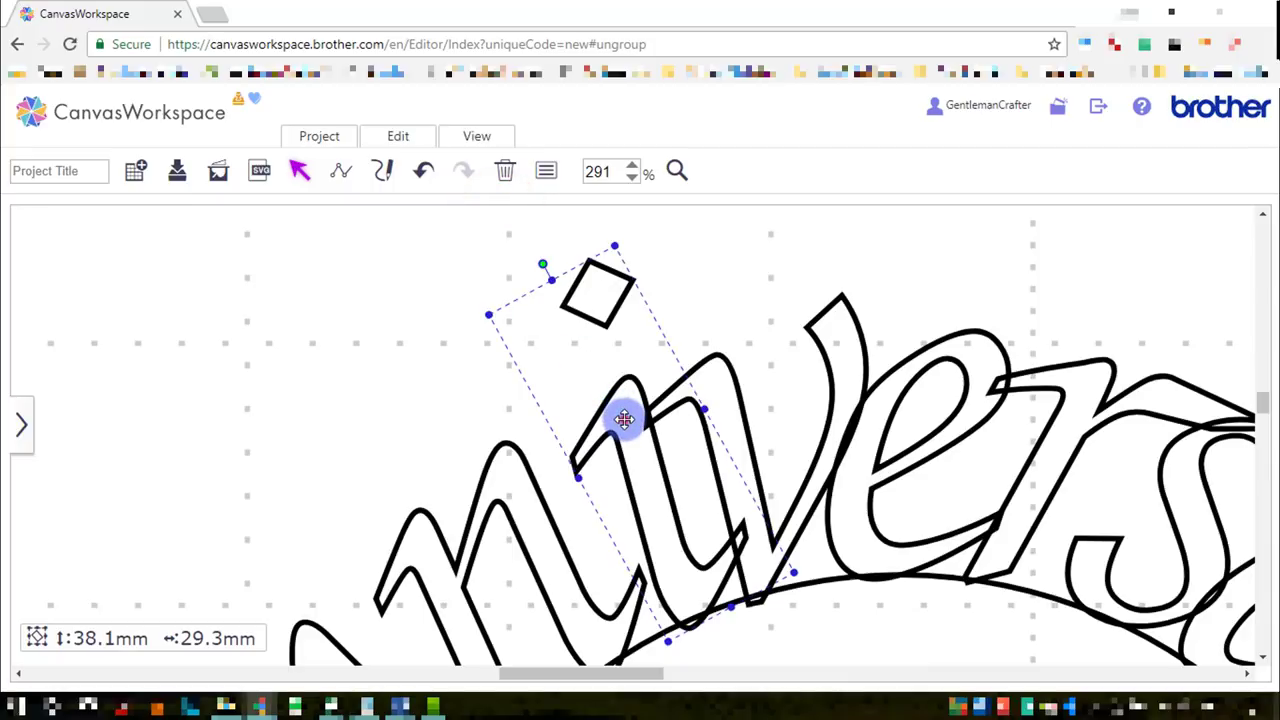
pyautogui.moveTo(624, 418); pyautogui.dragTo(604, 425)
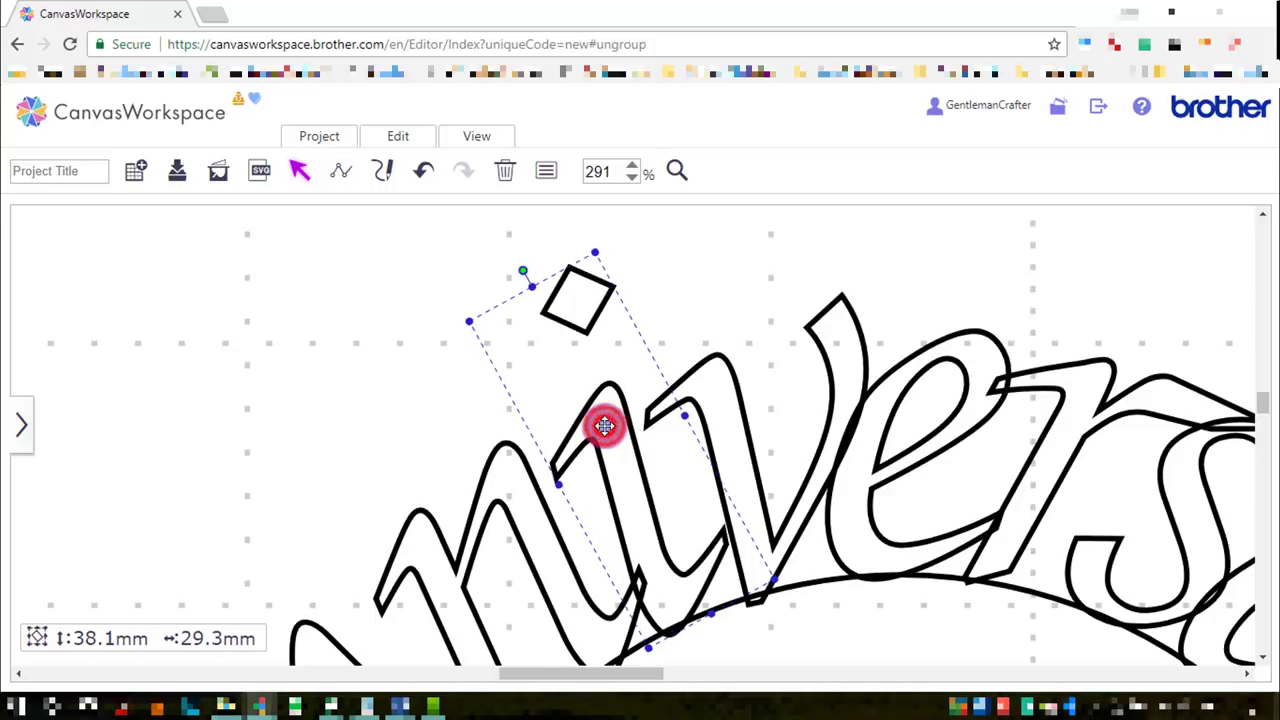
# Step: Ungroup the dot from the i stroke
pyautogui.doubleClick(604, 425)
pyautogui.click(606, 424)
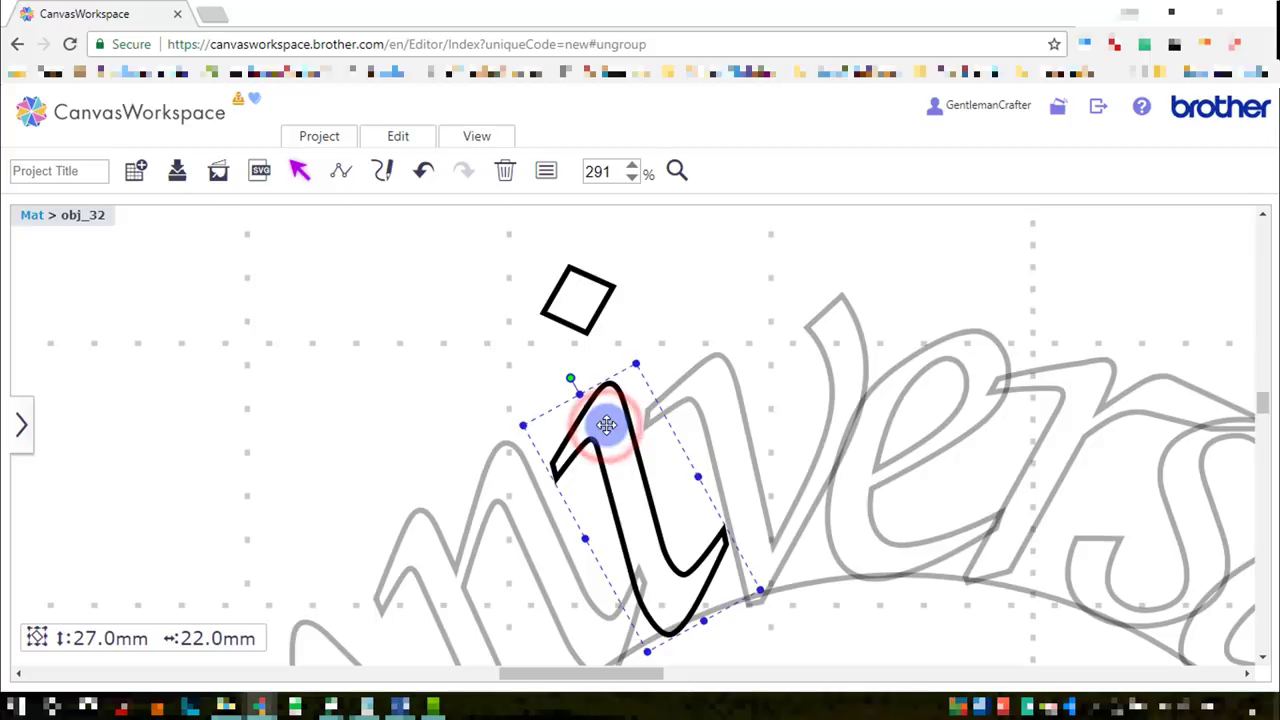
pyautogui.click(31, 215)
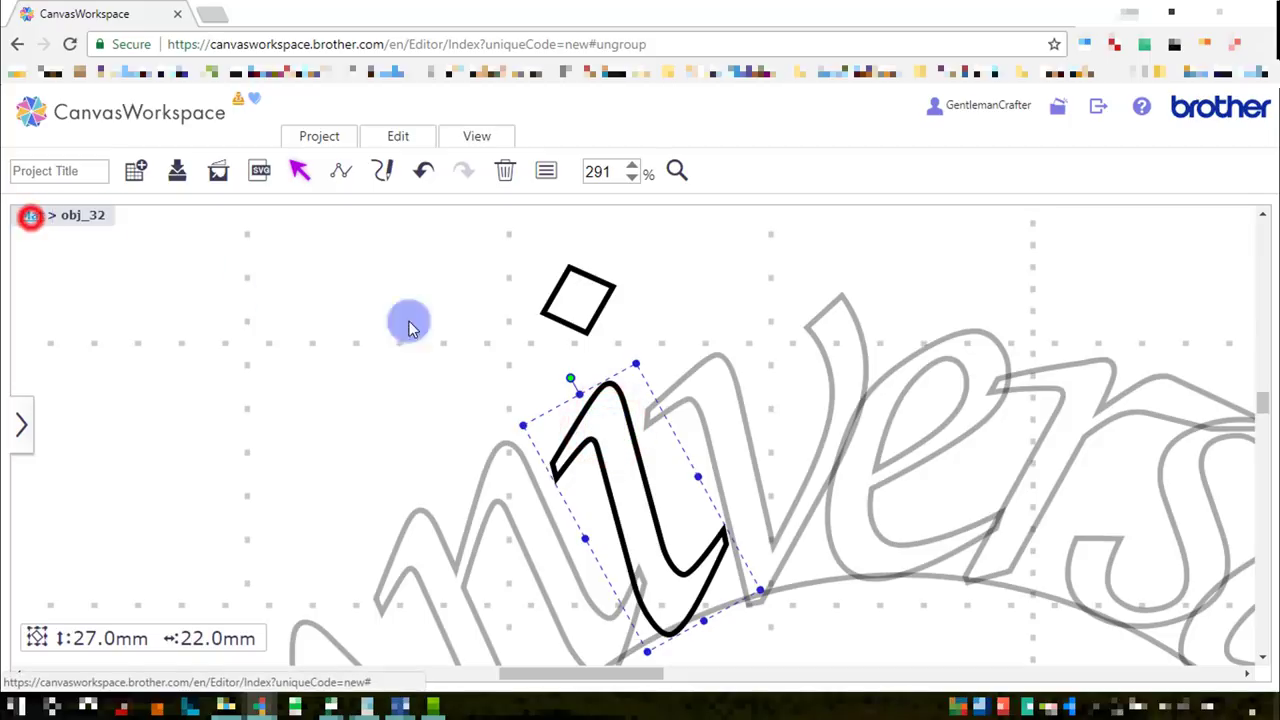
pyautogui.doubleClick(631, 443)
pyautogui.click(633, 443)
pyautogui.click(36, 215)
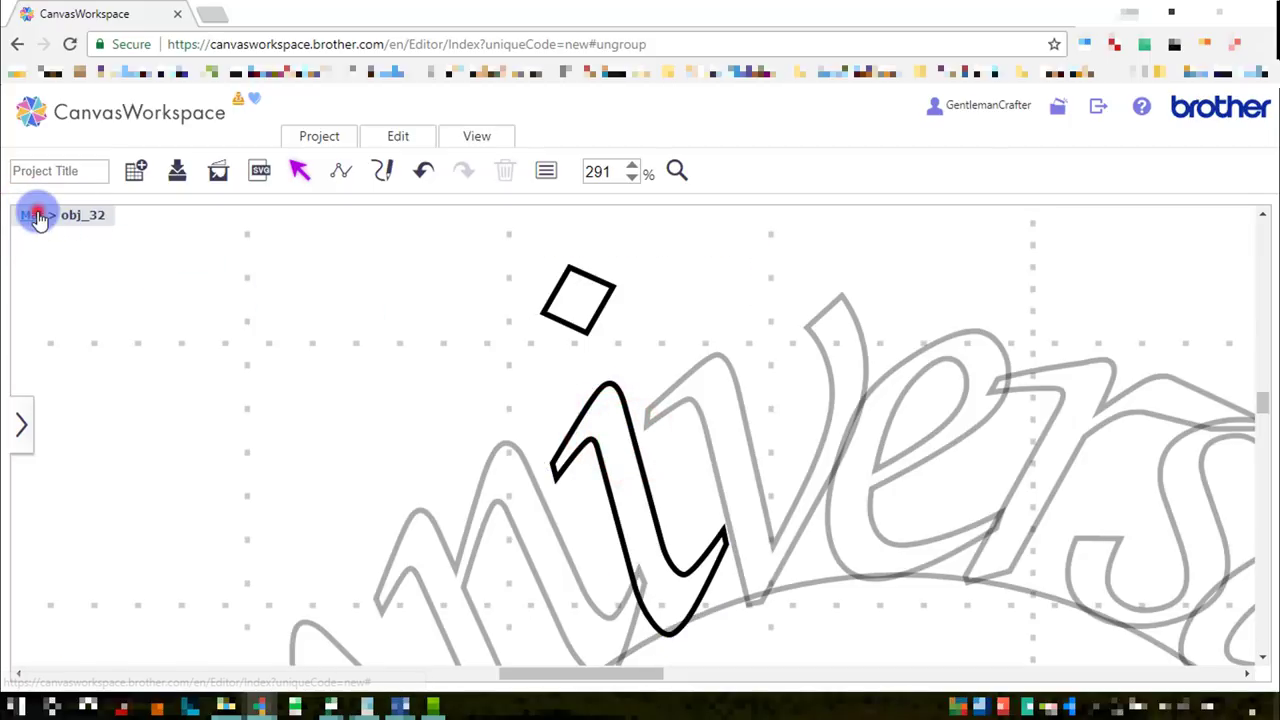
pyautogui.click(580, 314)
pyautogui.rightClick(582, 316)
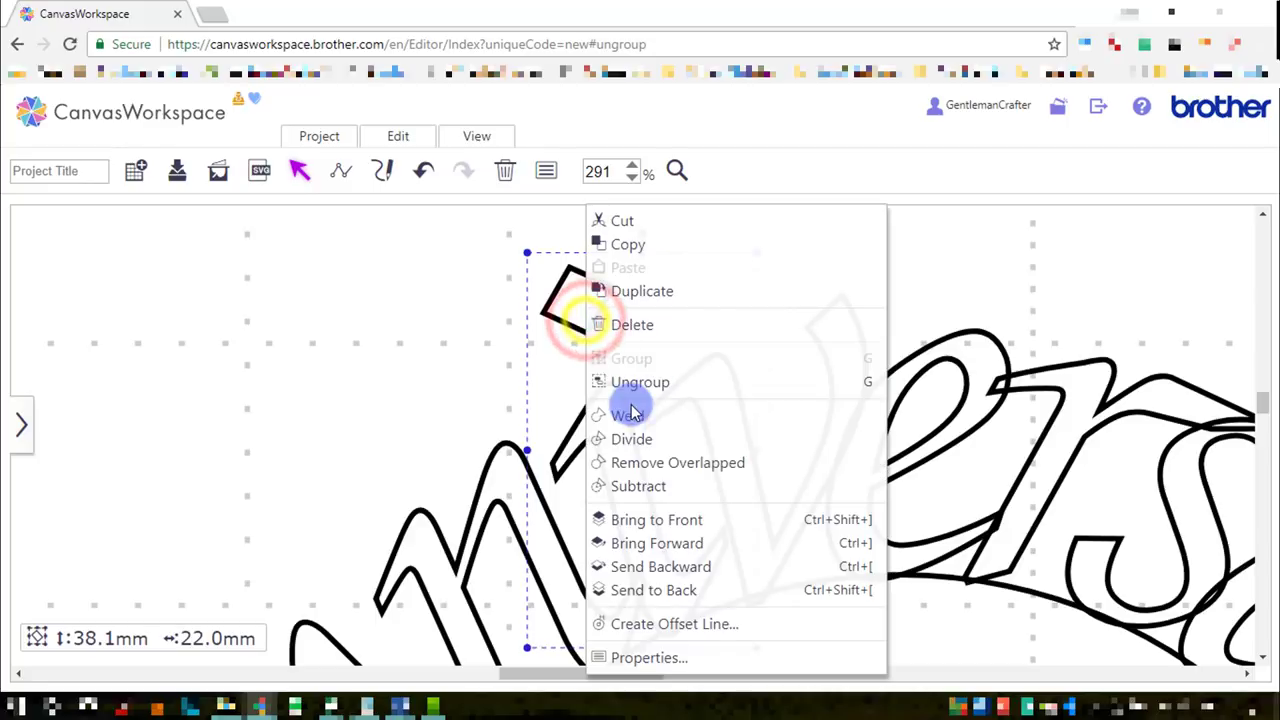
pyautogui.click(632, 382)
pyautogui.click(460, 366)
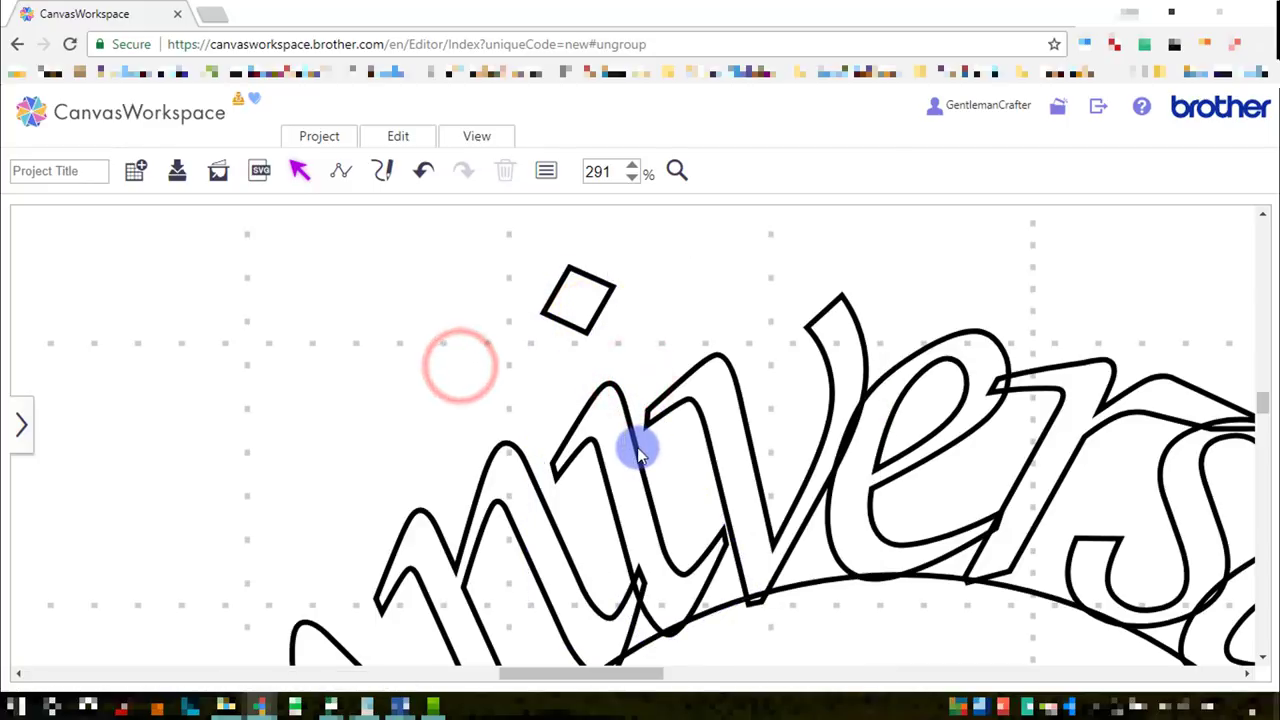
# Step: Move the i stroke's end node up-right, make it a straight corner, then select everything
pyautogui.doubleClick(640, 453)
pyautogui.click(728, 538)
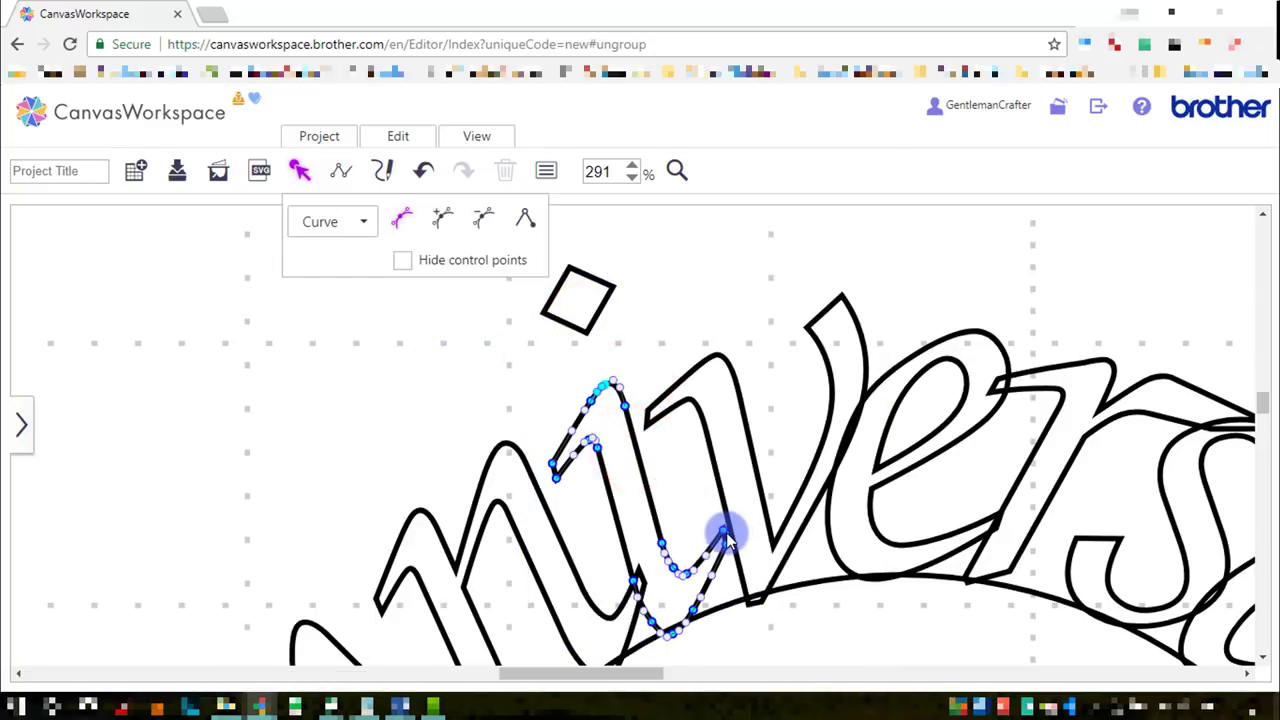
pyautogui.moveTo(727, 533); pyautogui.dragTo(737, 515)
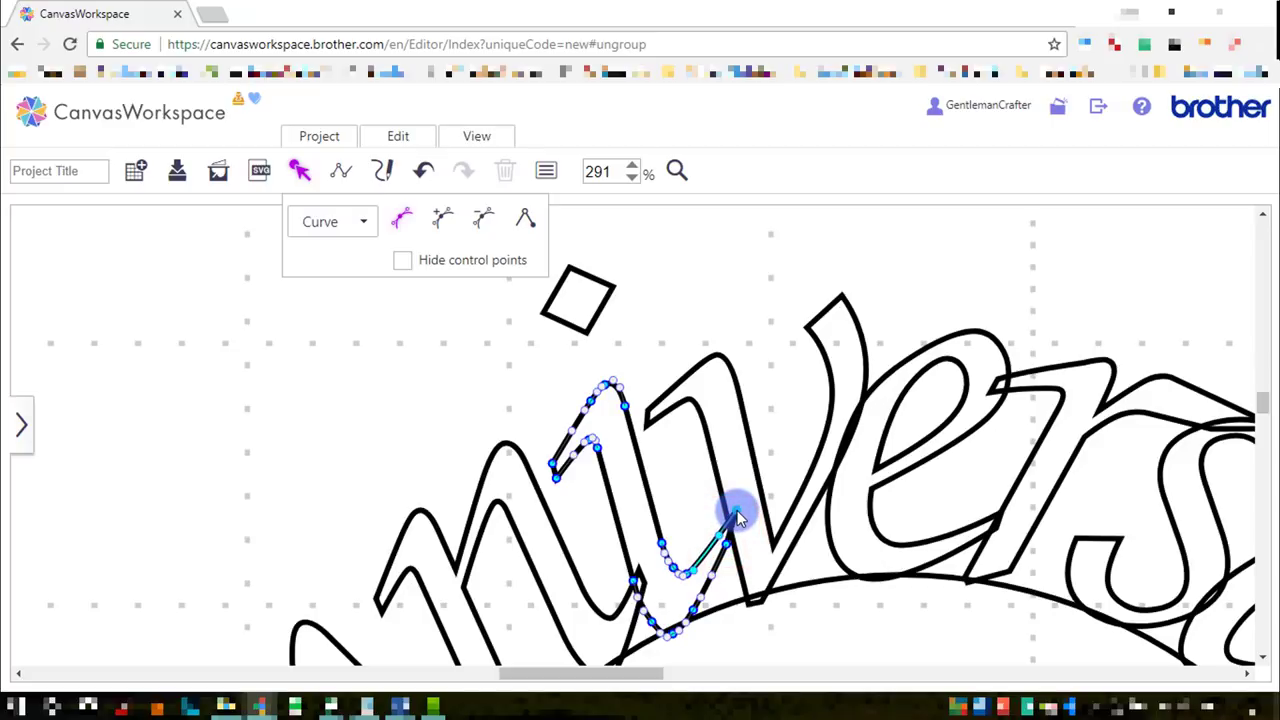
pyautogui.click(730, 542)
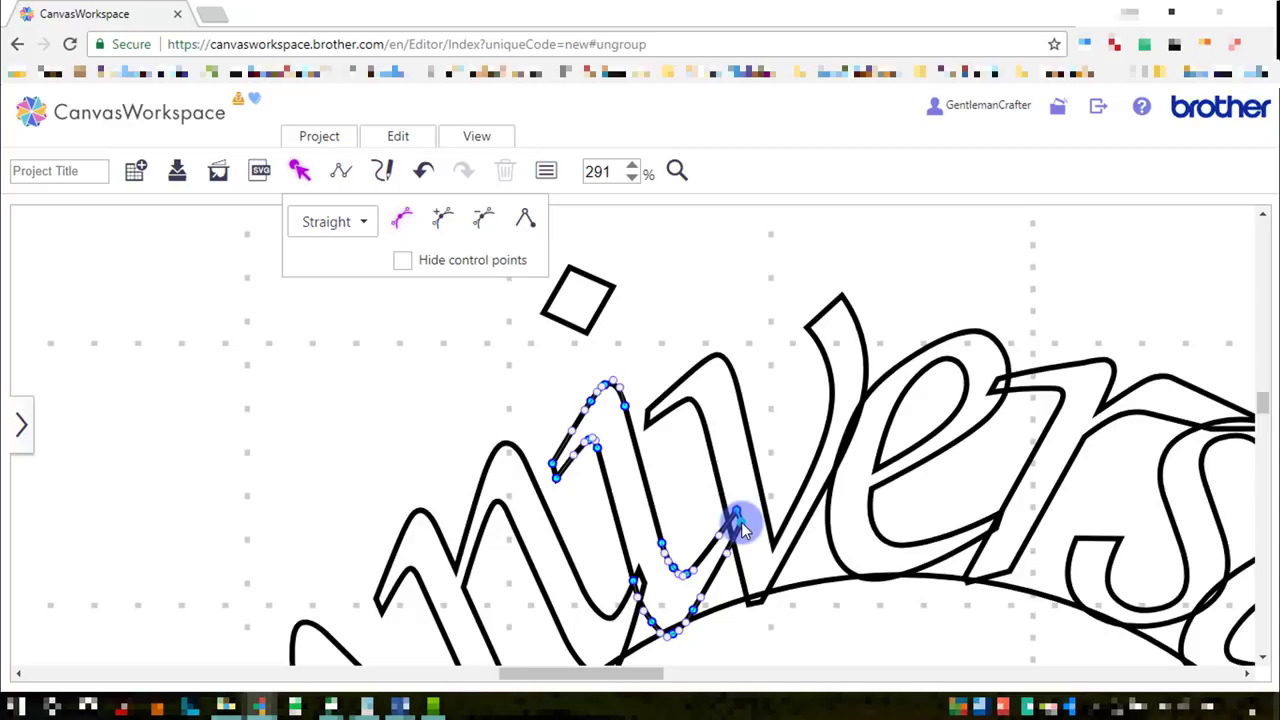
pyautogui.click(393, 370)
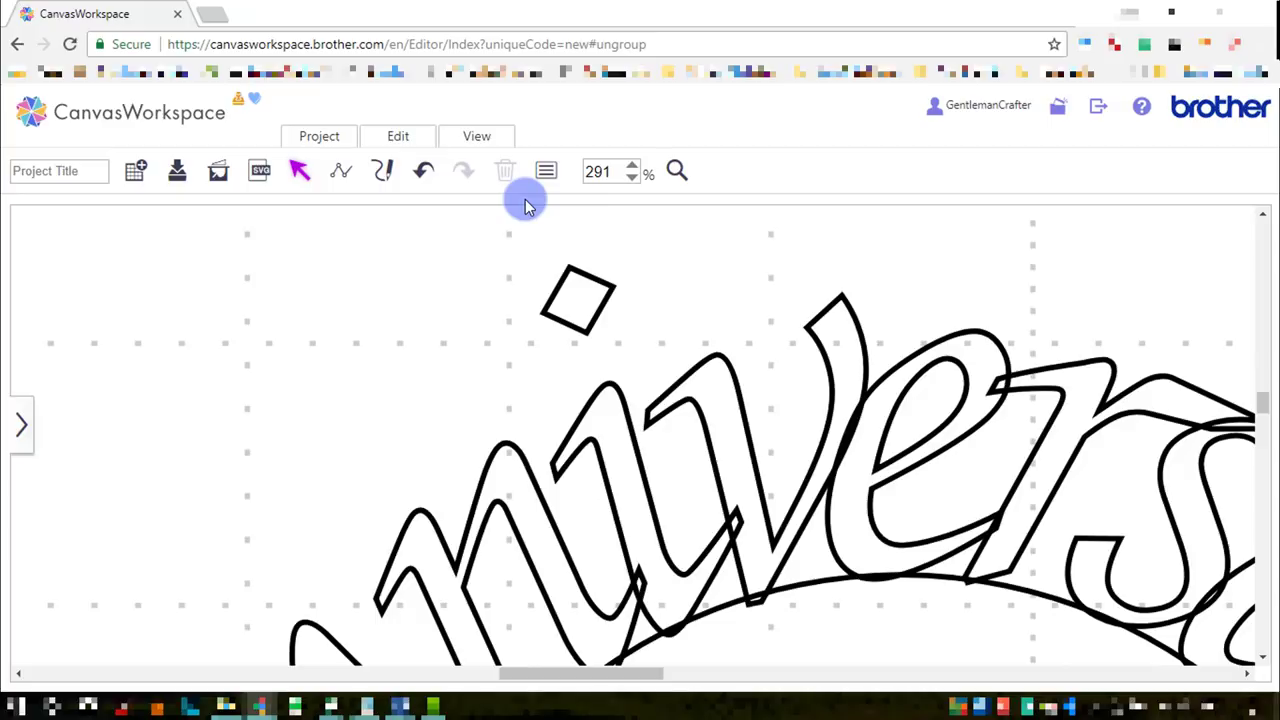
pyautogui.hotkey('ctrl', 'a')
# Step: Zoom to fit the design and delete the circle
pyautogui.click(489, 140)
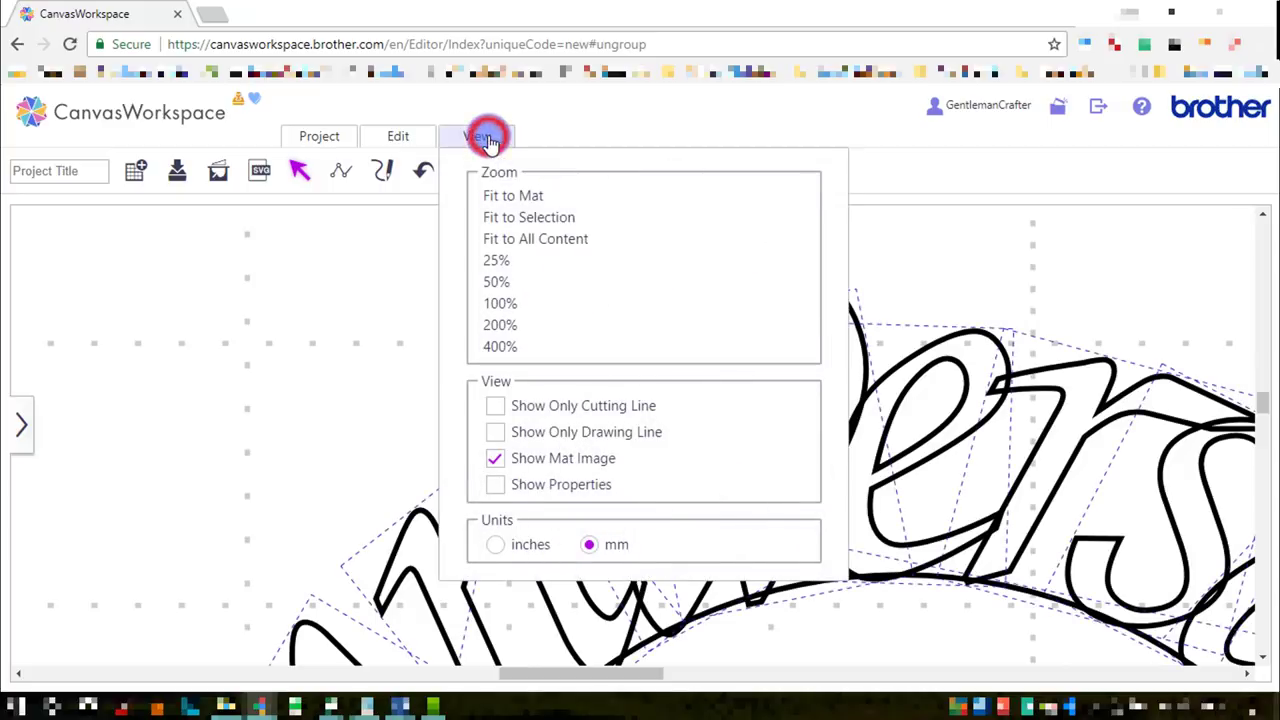
pyautogui.click(507, 217)
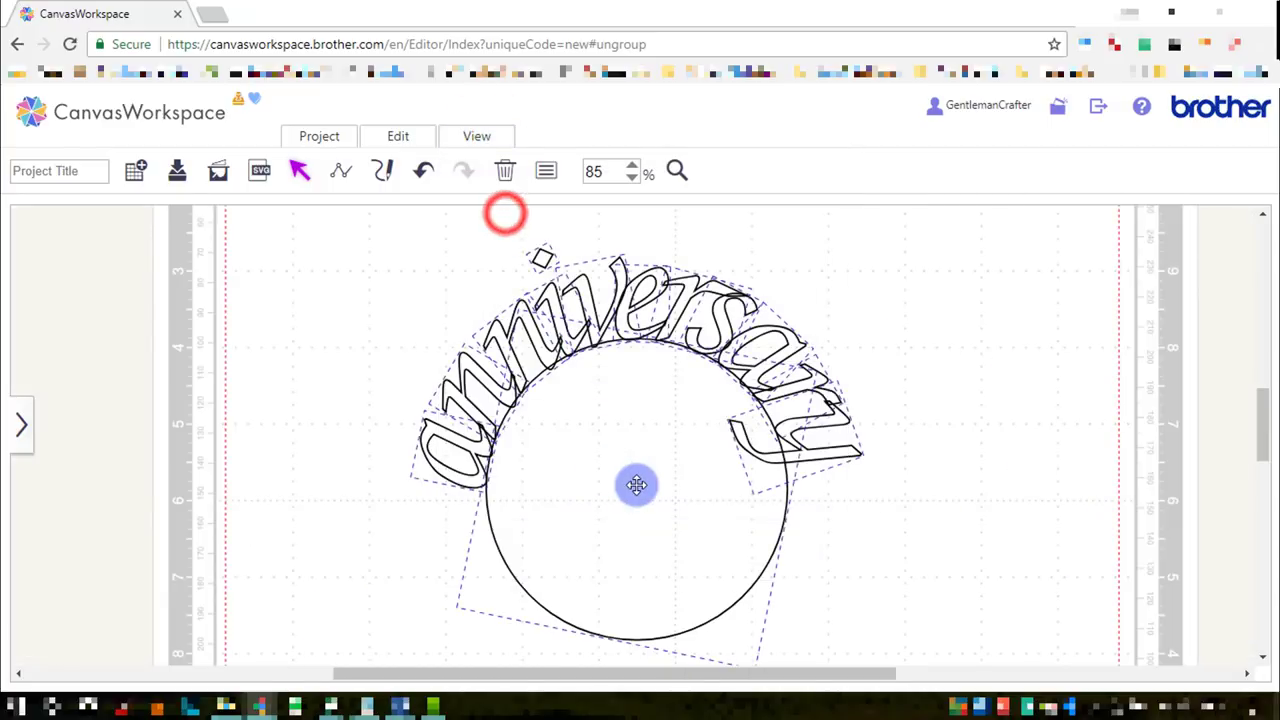
pyautogui.click(946, 504)
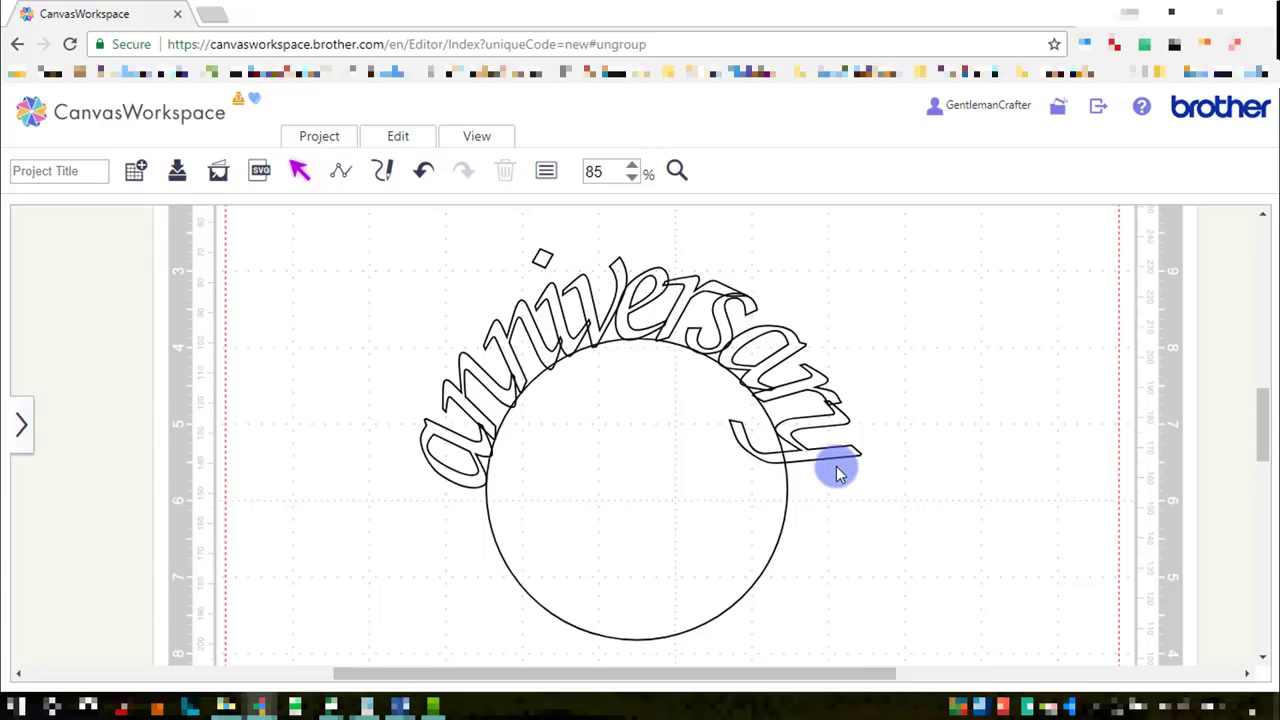
pyautogui.click(737, 535)
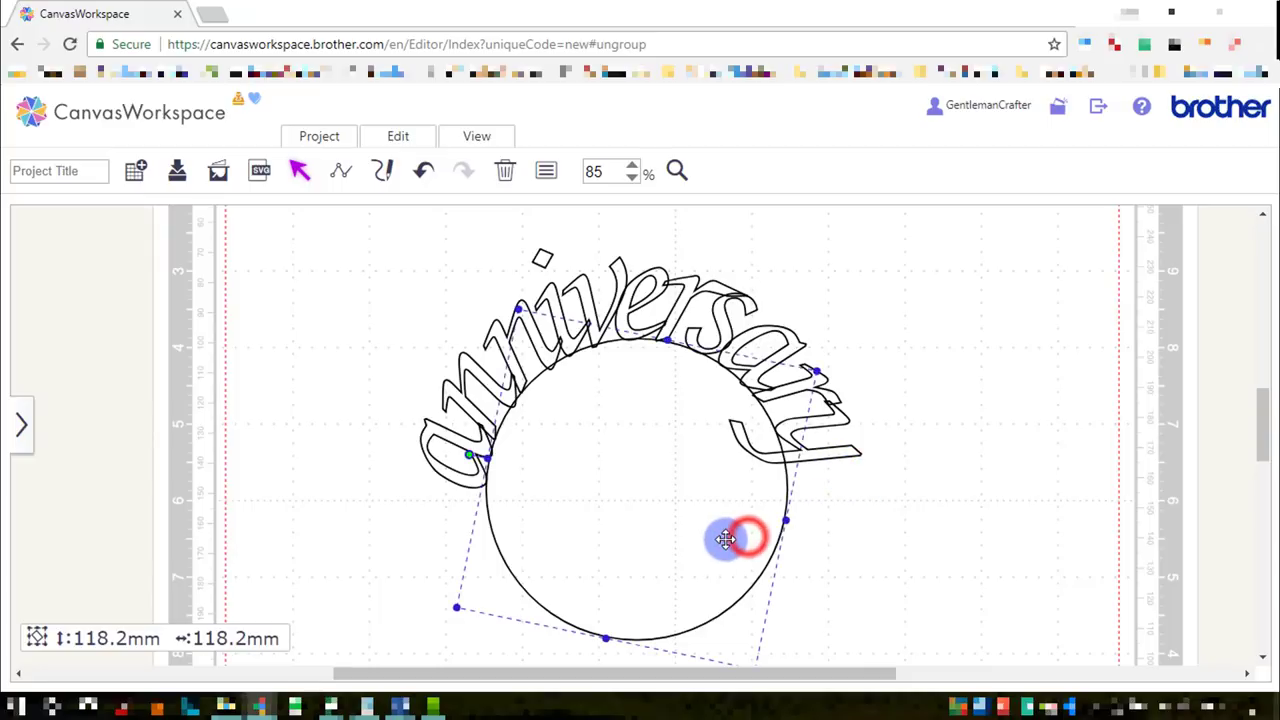
pyautogui.press('Delete')
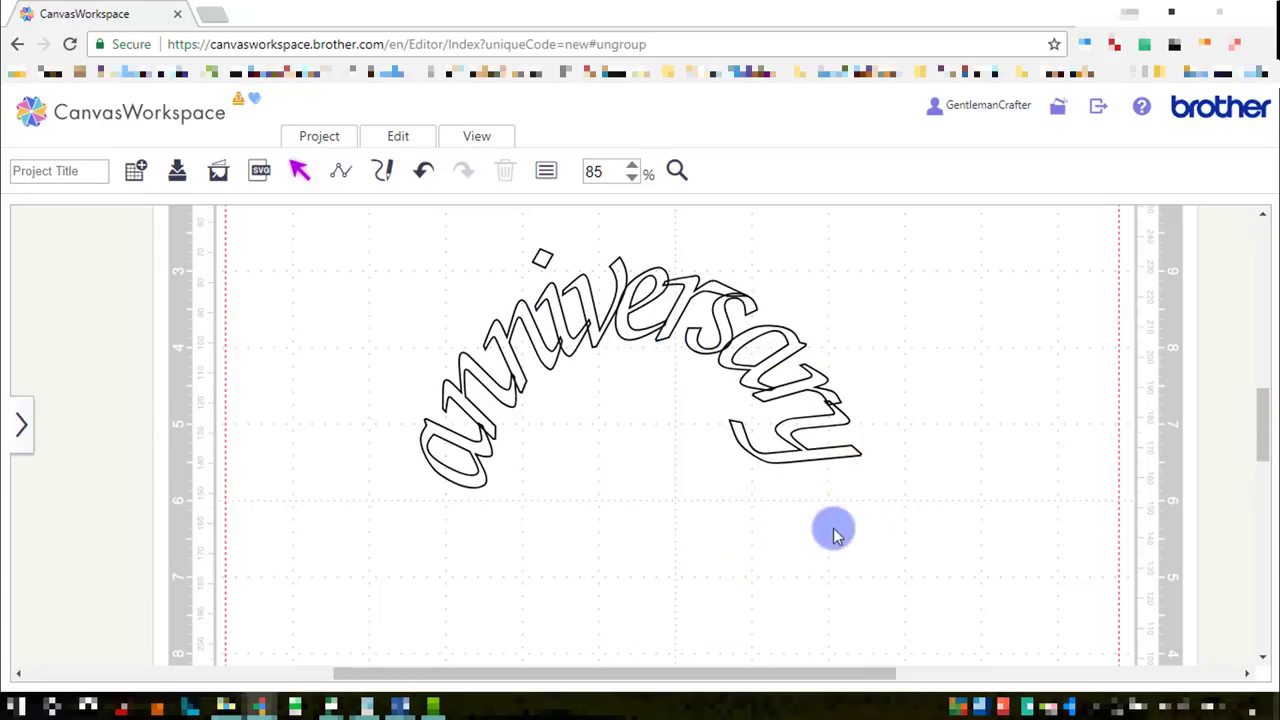
# Step: Select all the anniversary letters and weld them from the Edit options
pyautogui.moveTo(920, 540); pyautogui.dragTo(278, 250)
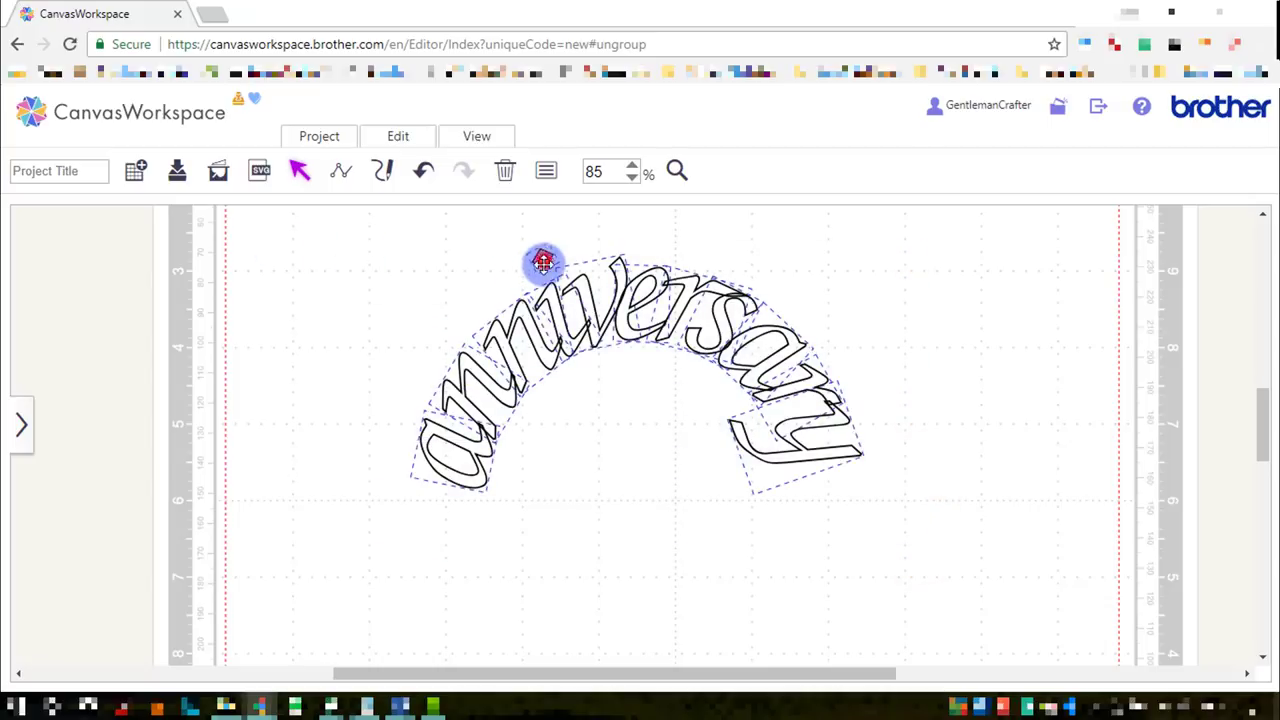
pyautogui.click(543, 258)
pyautogui.click(405, 134)
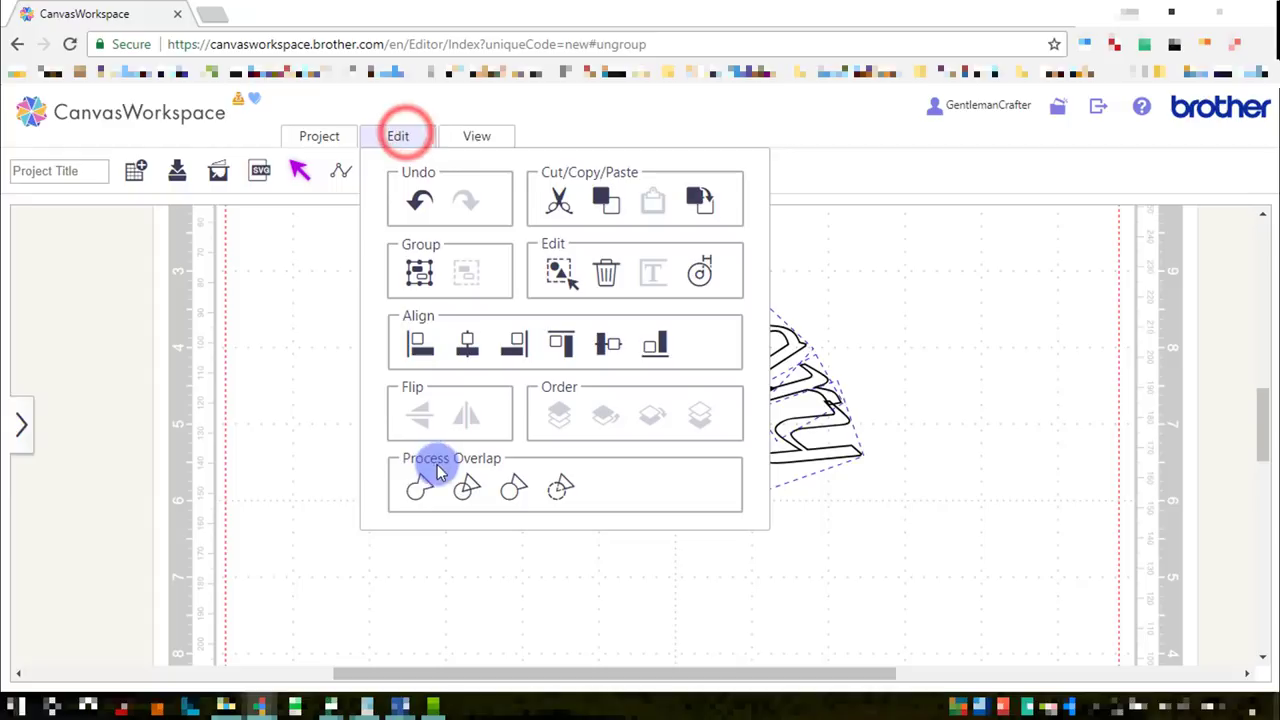
pyautogui.click(422, 488)
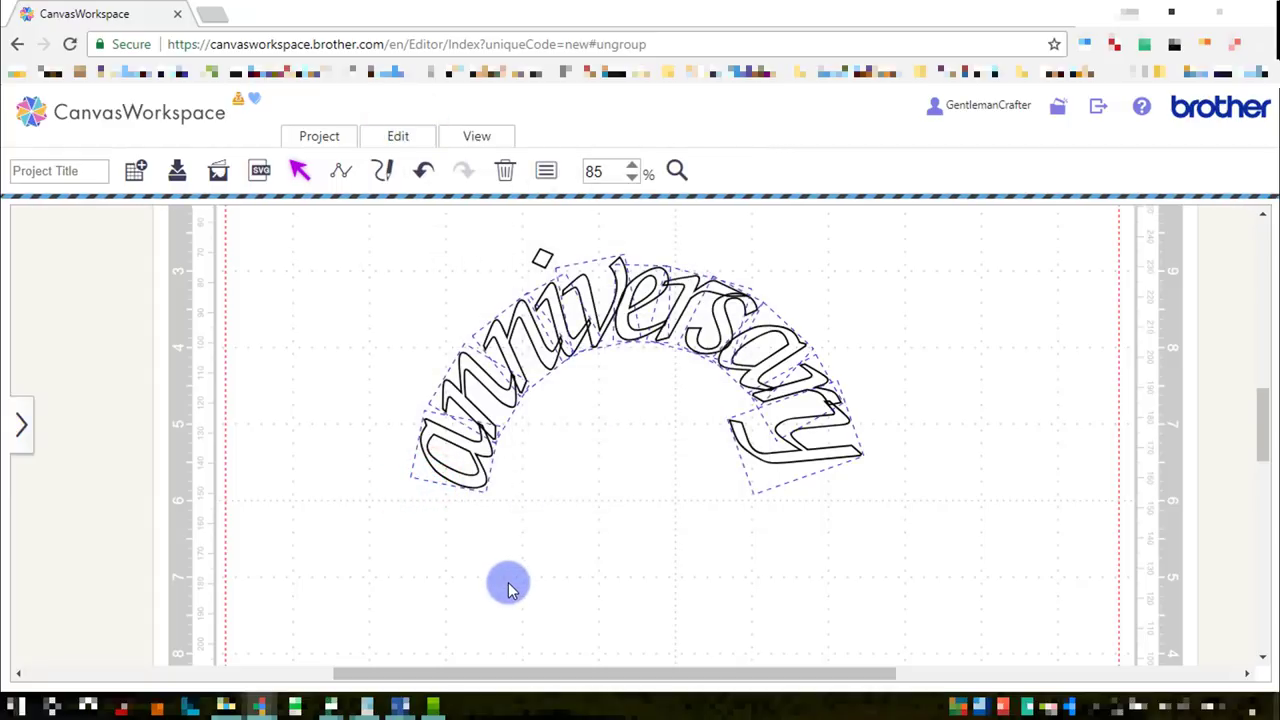
pyautogui.click(562, 527)
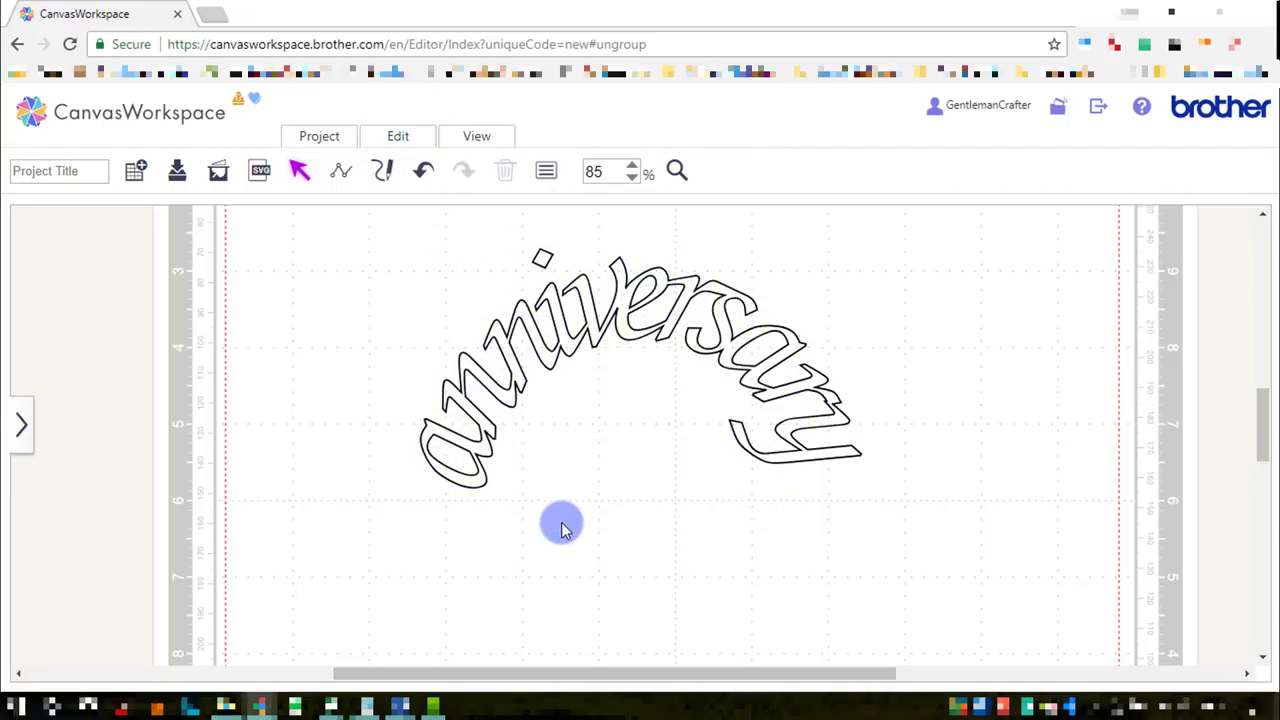
# Step: Zoom in on the end of the y and pull its inner corner point to reshape the notch
pyautogui.moveTo(473, 228); pyautogui.dragTo(552, 287)
pyautogui.click(963, 415)
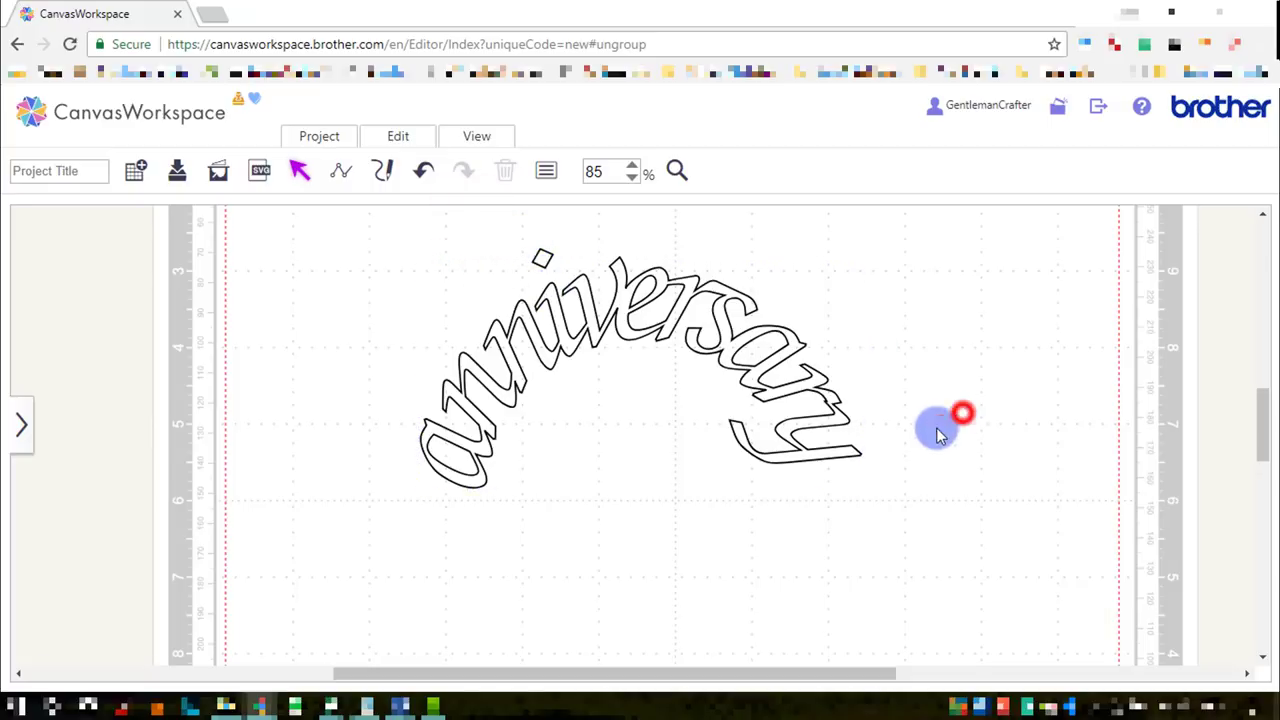
pyautogui.click(677, 171)
pyautogui.moveTo(808, 378); pyautogui.dragTo(854, 428)
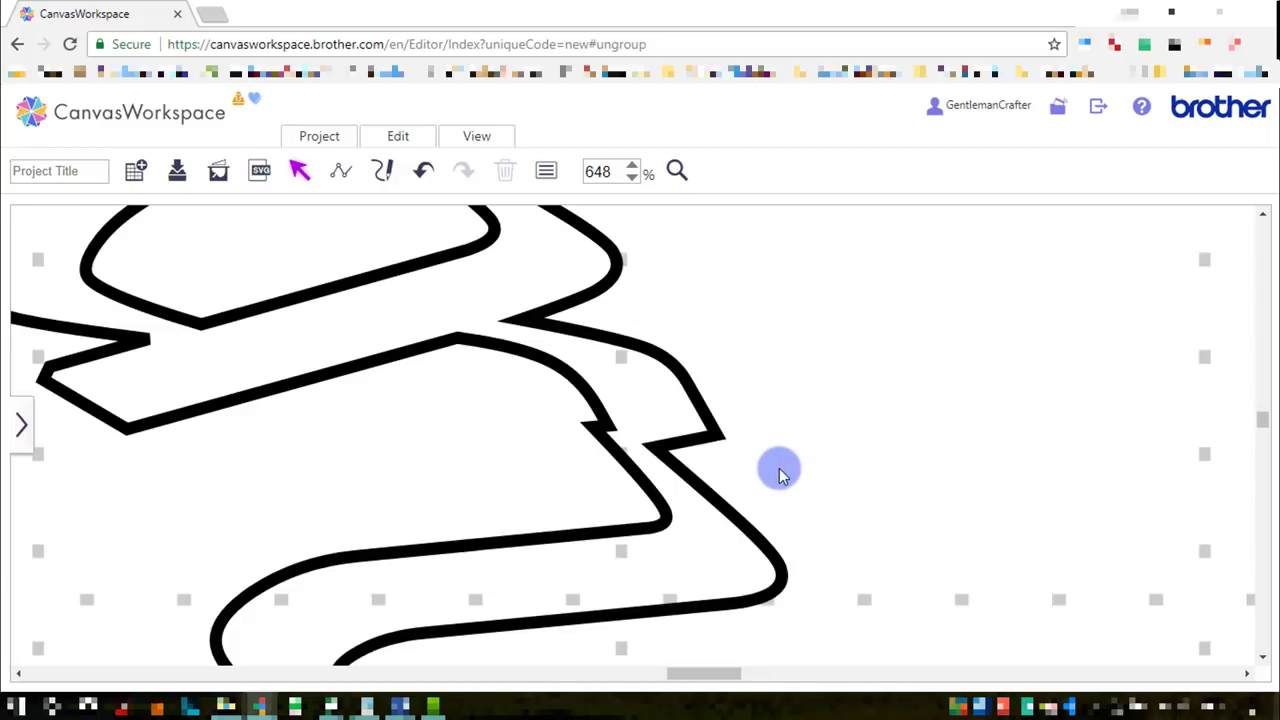
pyautogui.doubleClick(688, 483)
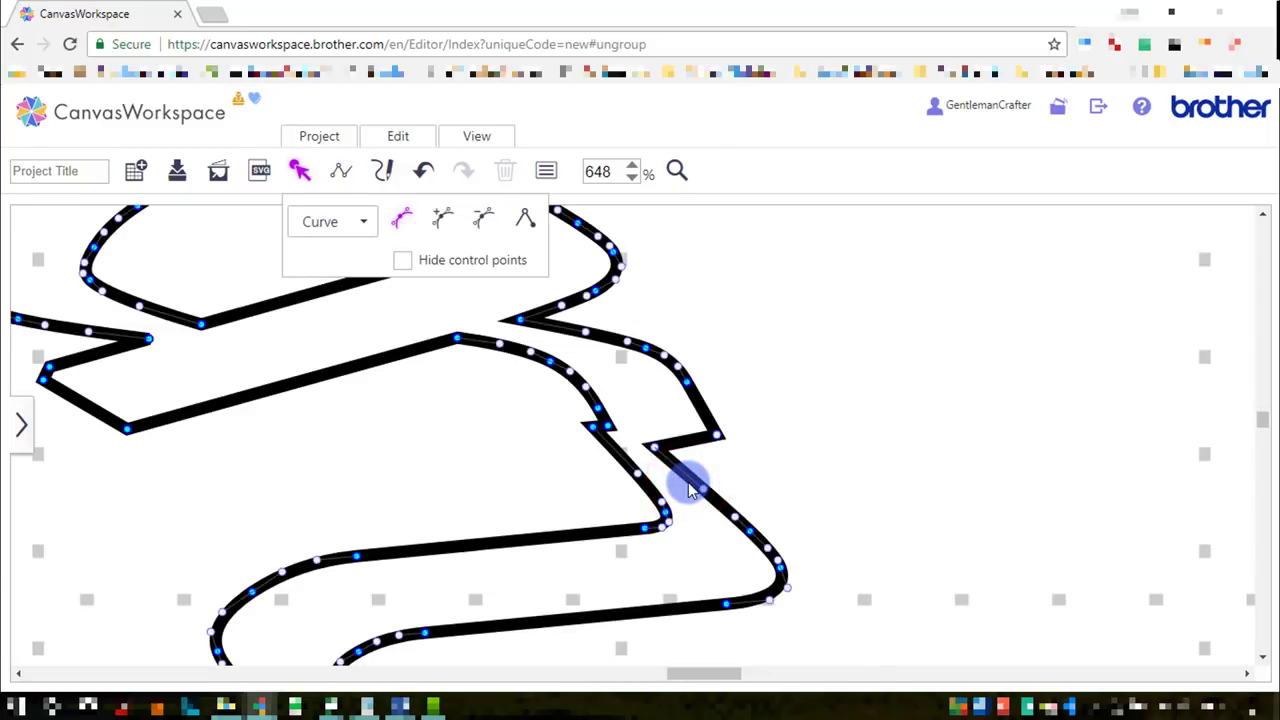
pyautogui.click(652, 447)
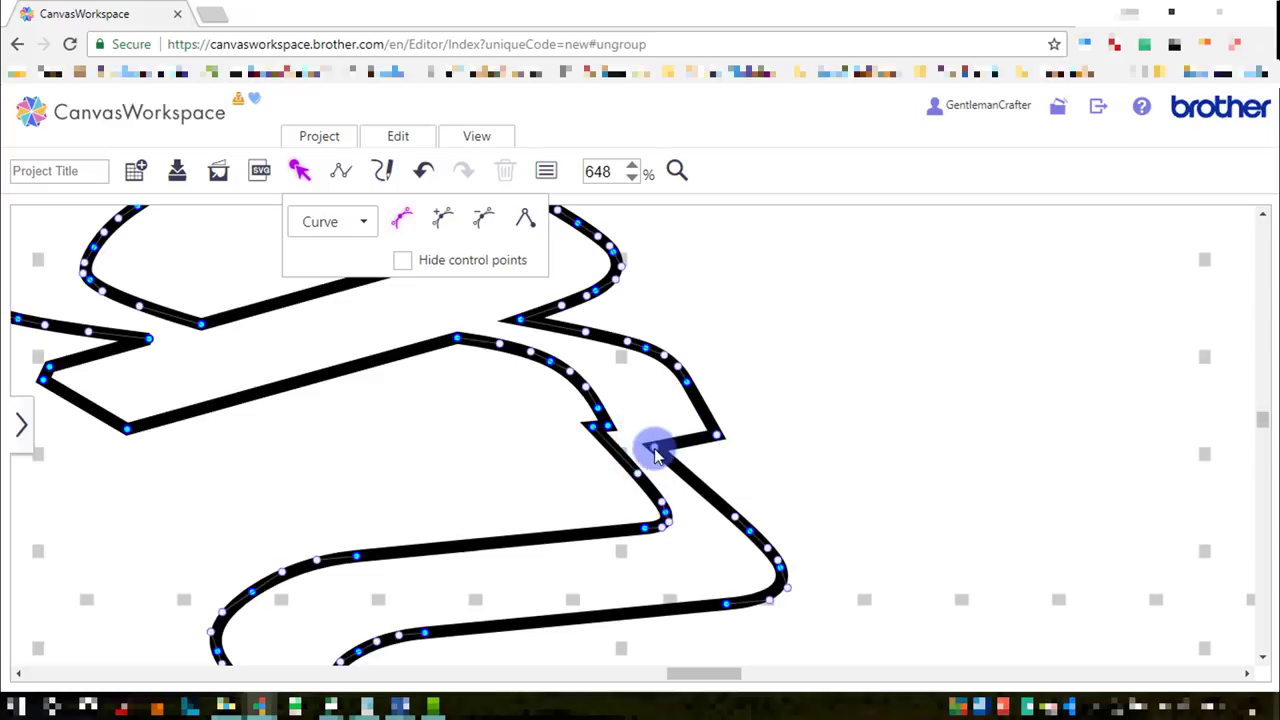
pyautogui.moveTo(653, 447); pyautogui.dragTo(672, 492)
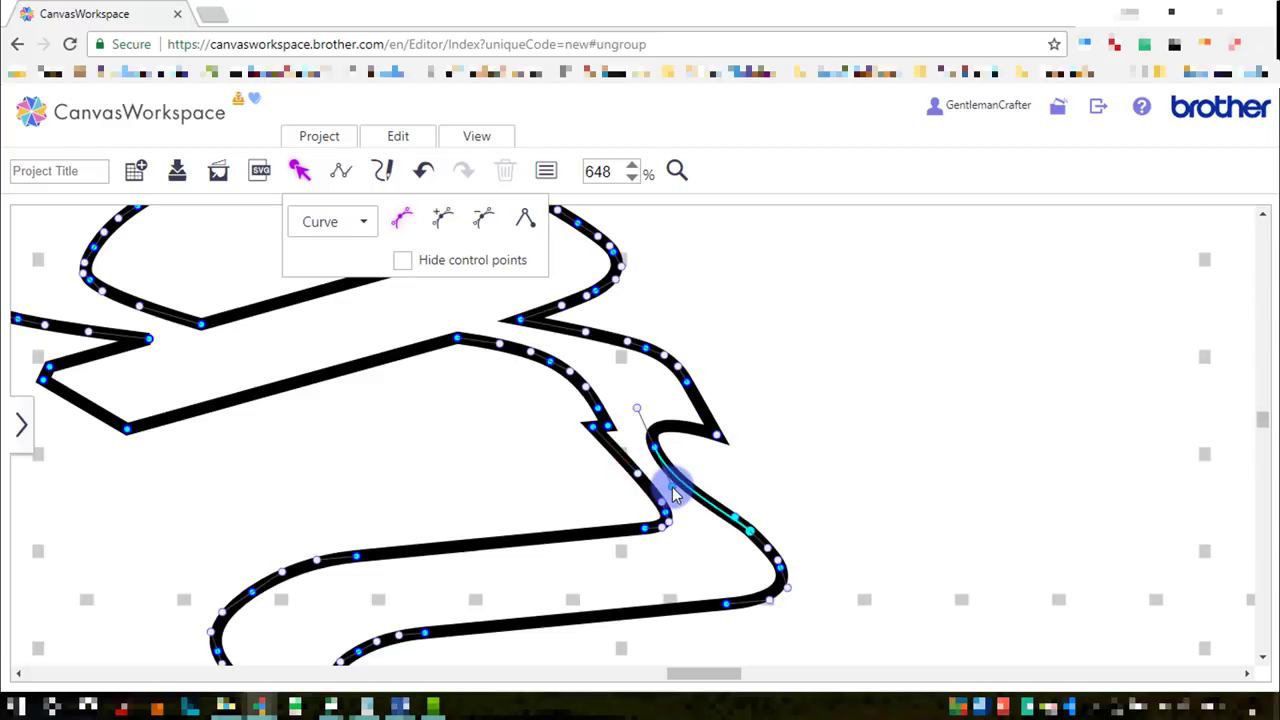
# Step: Delete the notch points and stray points on the y's inner and outer edges
pyautogui.click(486, 217)
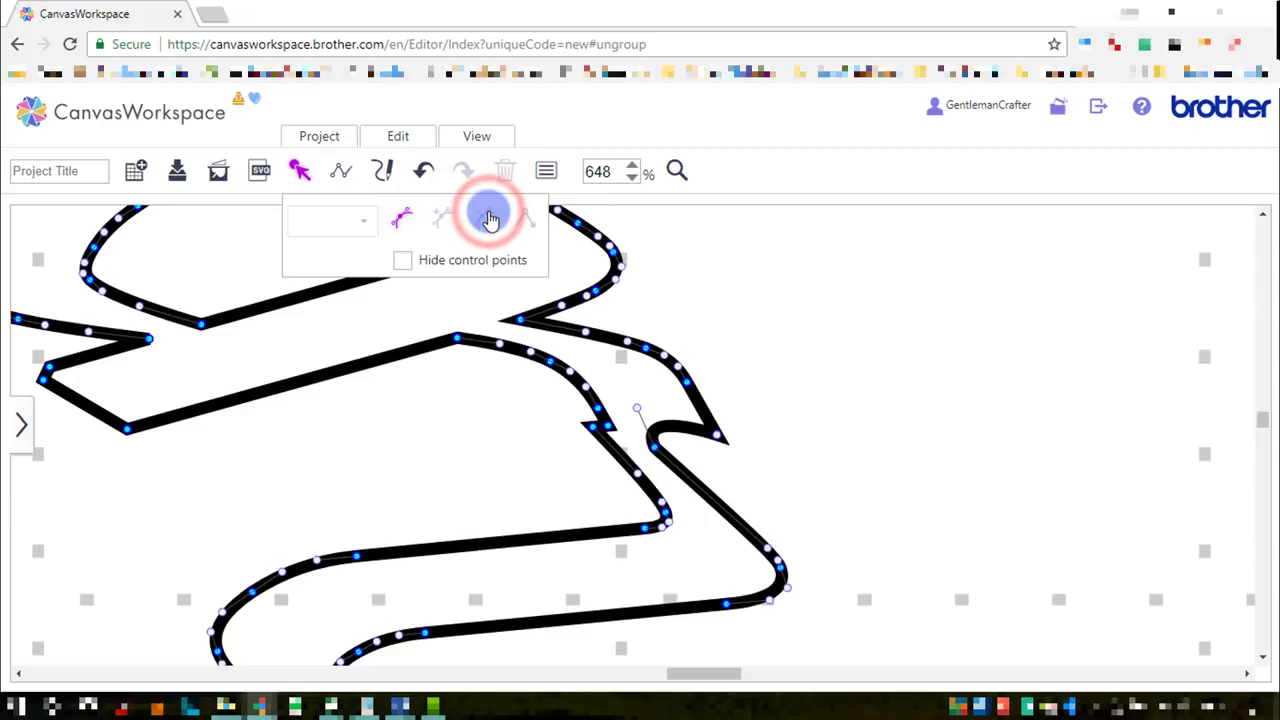
pyautogui.click(657, 450)
pyautogui.click(481, 222)
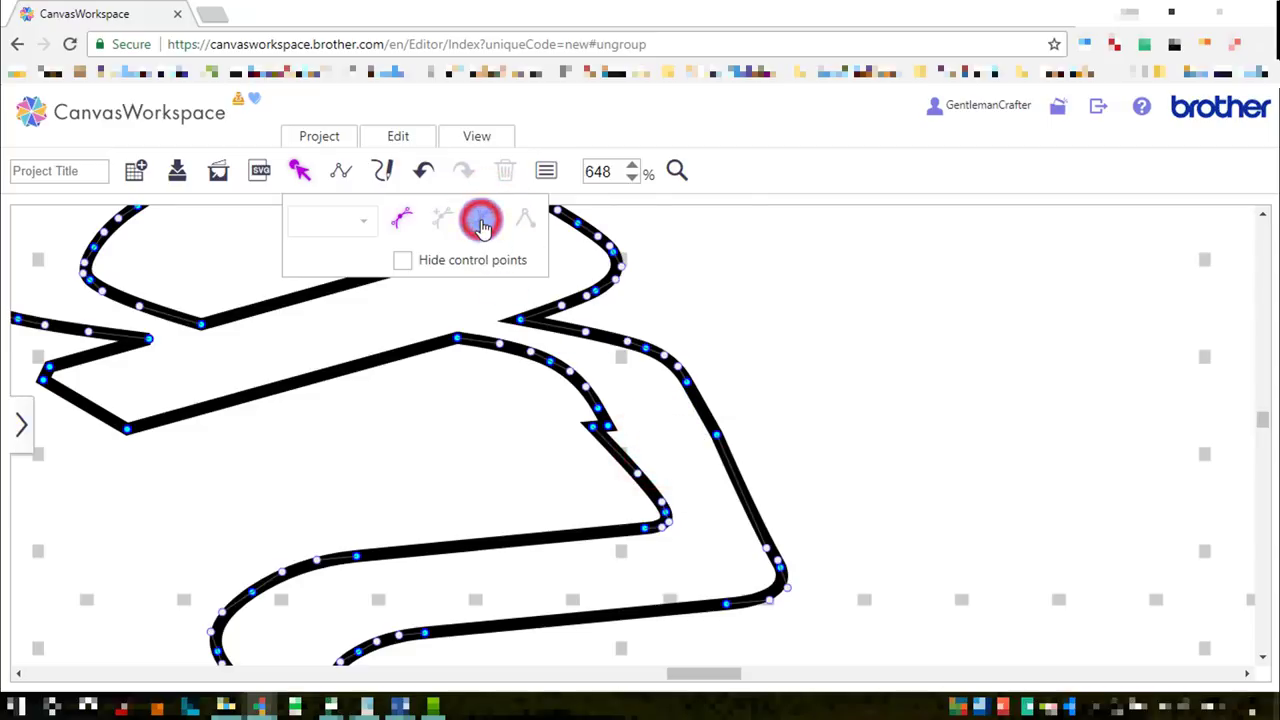
pyautogui.click(593, 432)
pyautogui.click(479, 224)
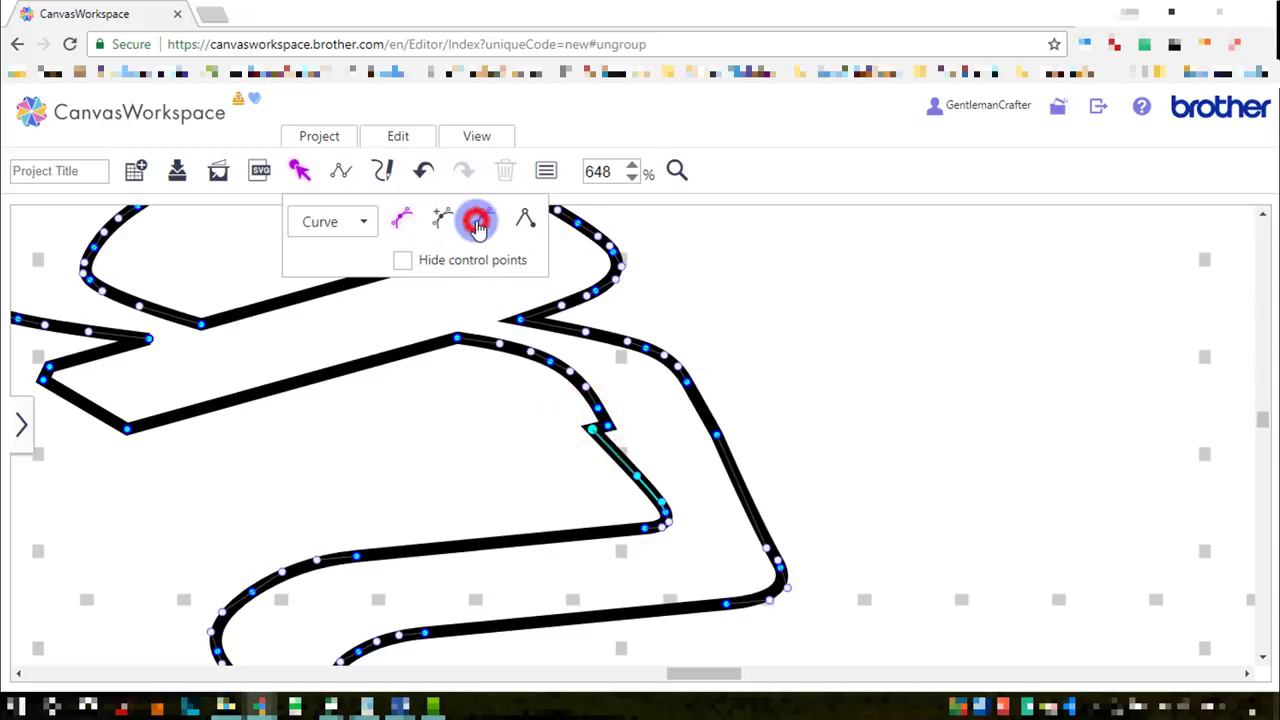
pyautogui.click(716, 433)
pyautogui.click(485, 216)
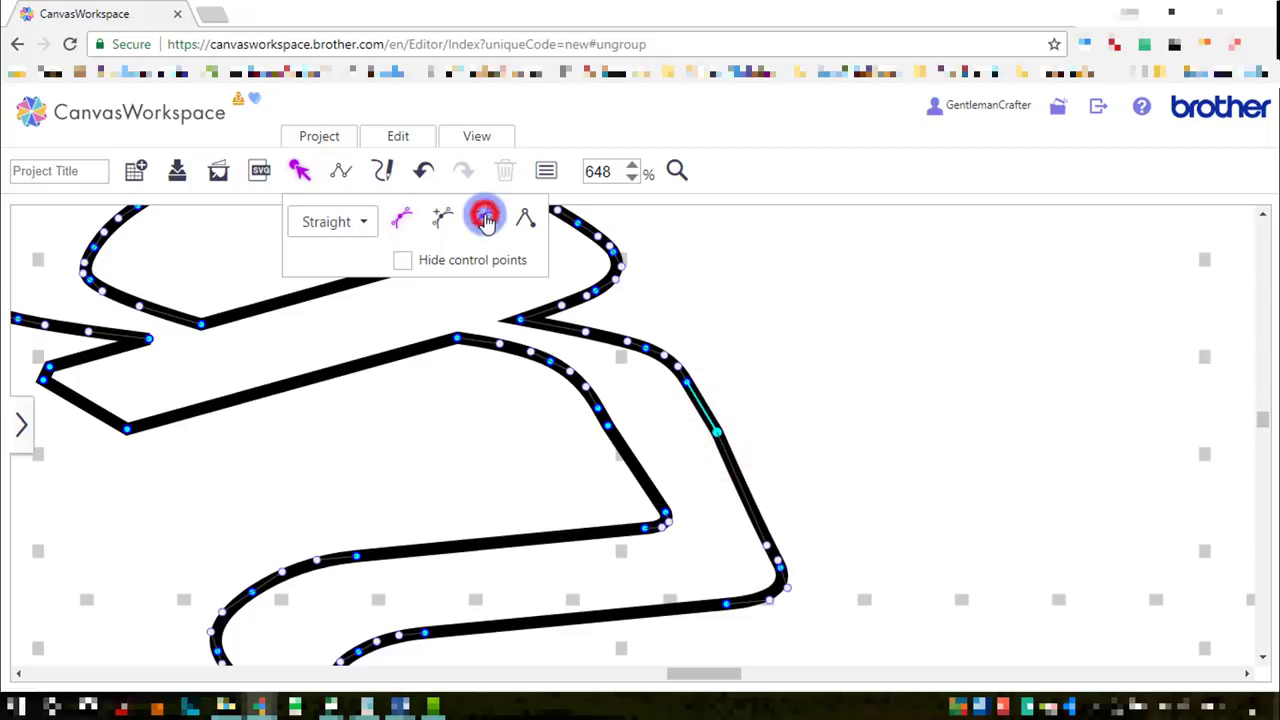
pyautogui.click(605, 427)
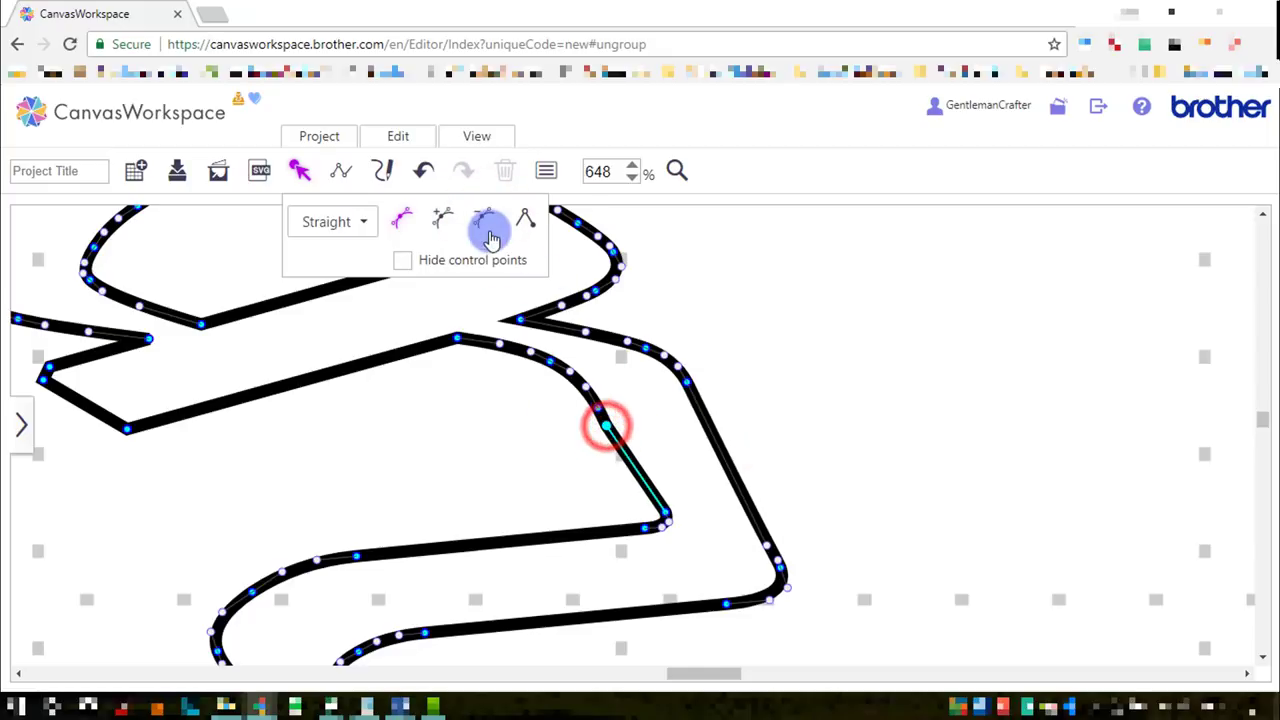
pyautogui.click(488, 224)
pyautogui.click(775, 389)
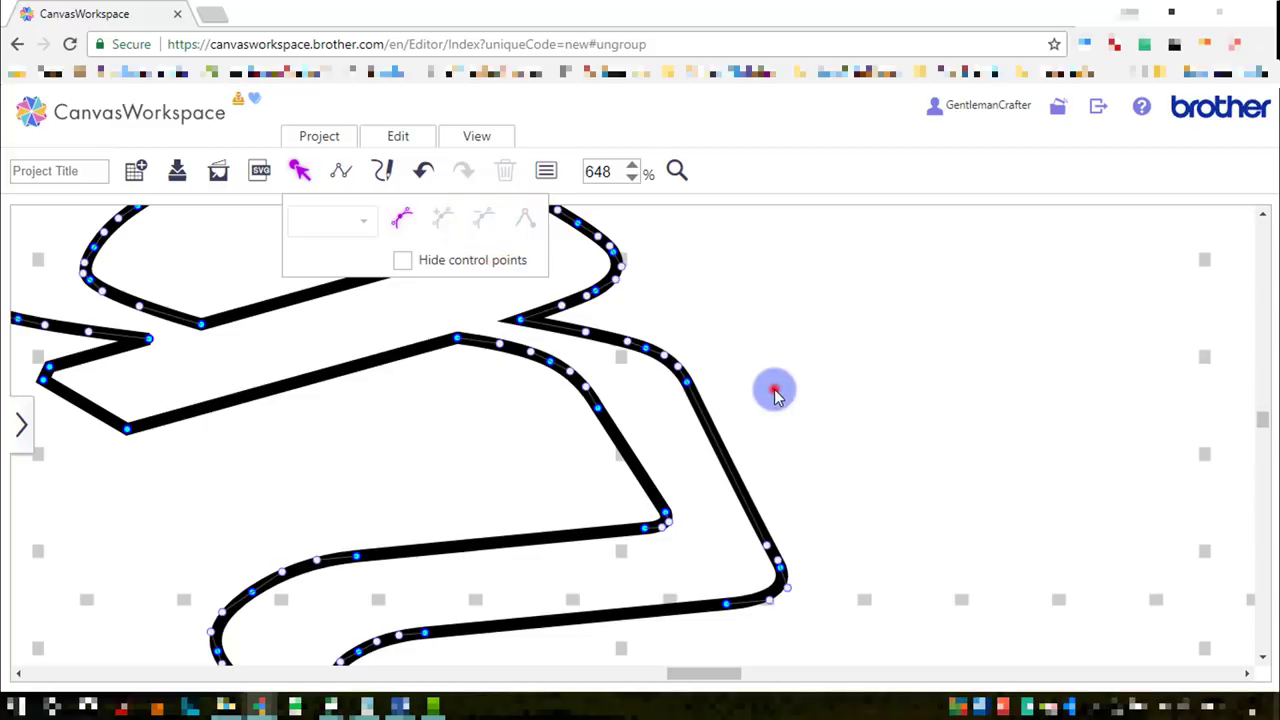
# Step: Fit the welded word's outline in the window
pyautogui.click(689, 423)
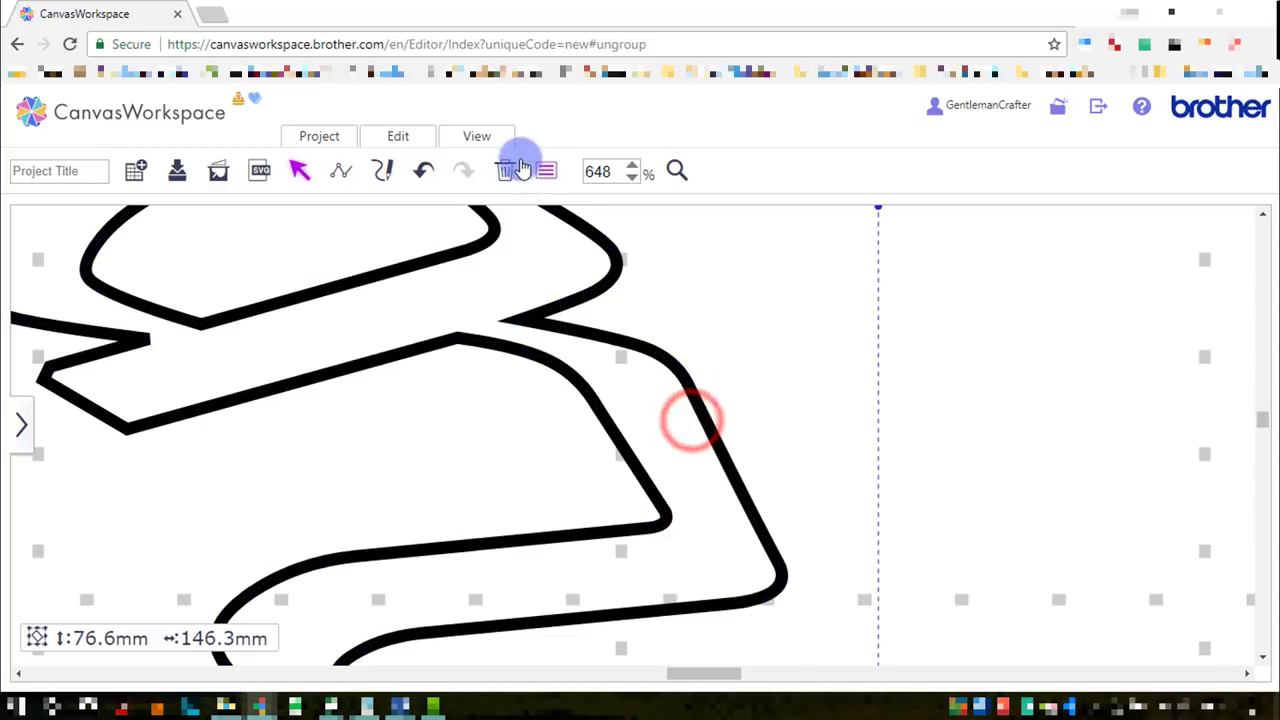
pyautogui.click(495, 137)
pyautogui.click(513, 218)
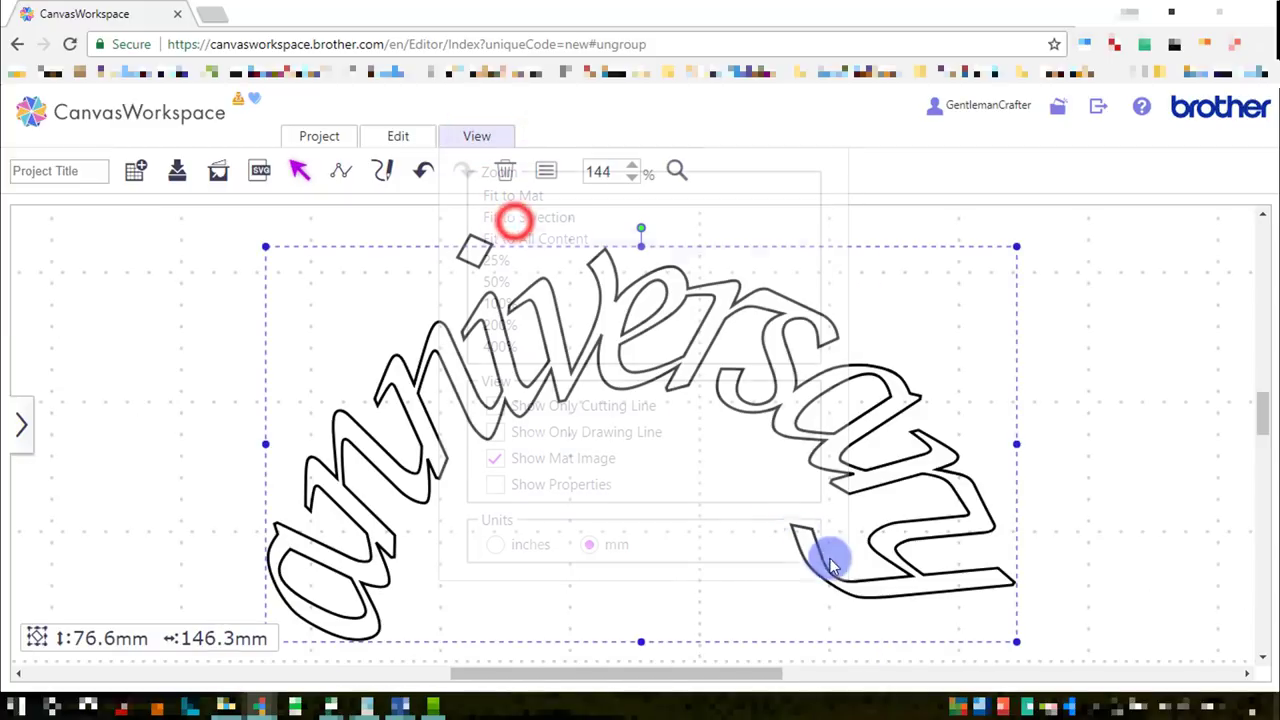
pyautogui.click(1037, 526)
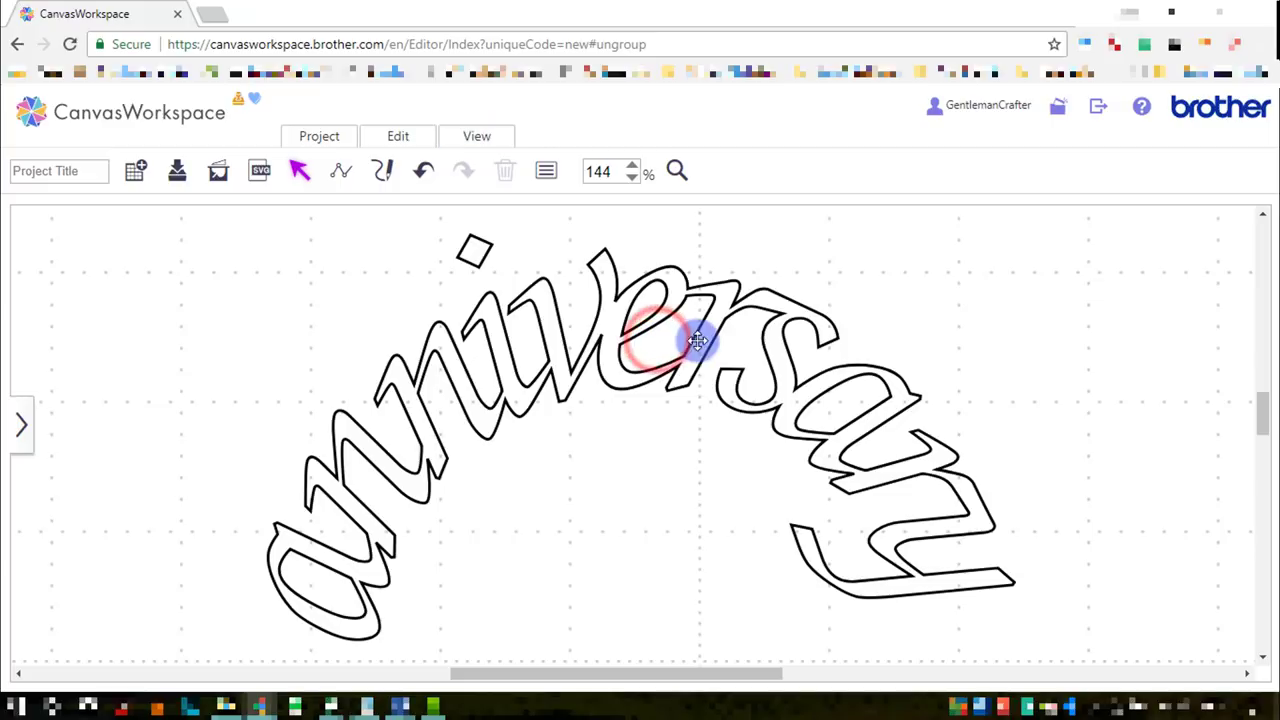
# Step: Move the word higher, zoom to 100%, and tilt it slightly clockwise
pyautogui.click(702, 340)
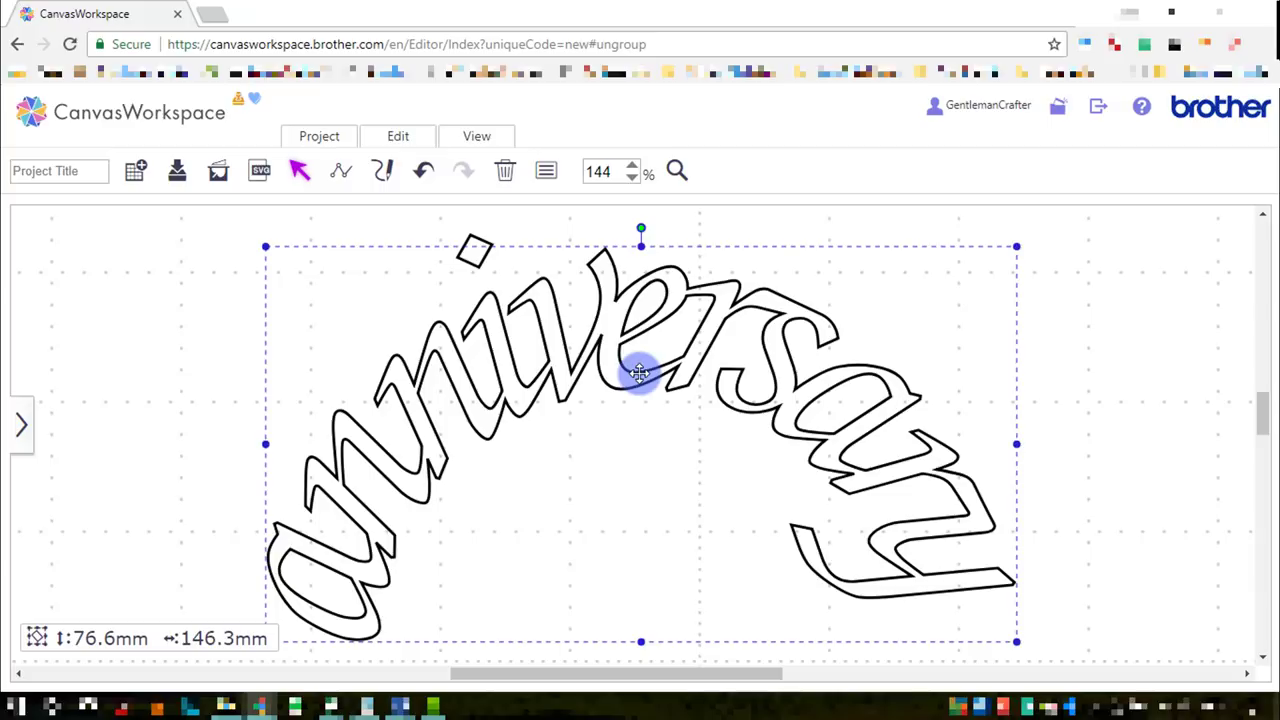
pyautogui.moveTo(640, 374); pyautogui.dragTo(646, 266)
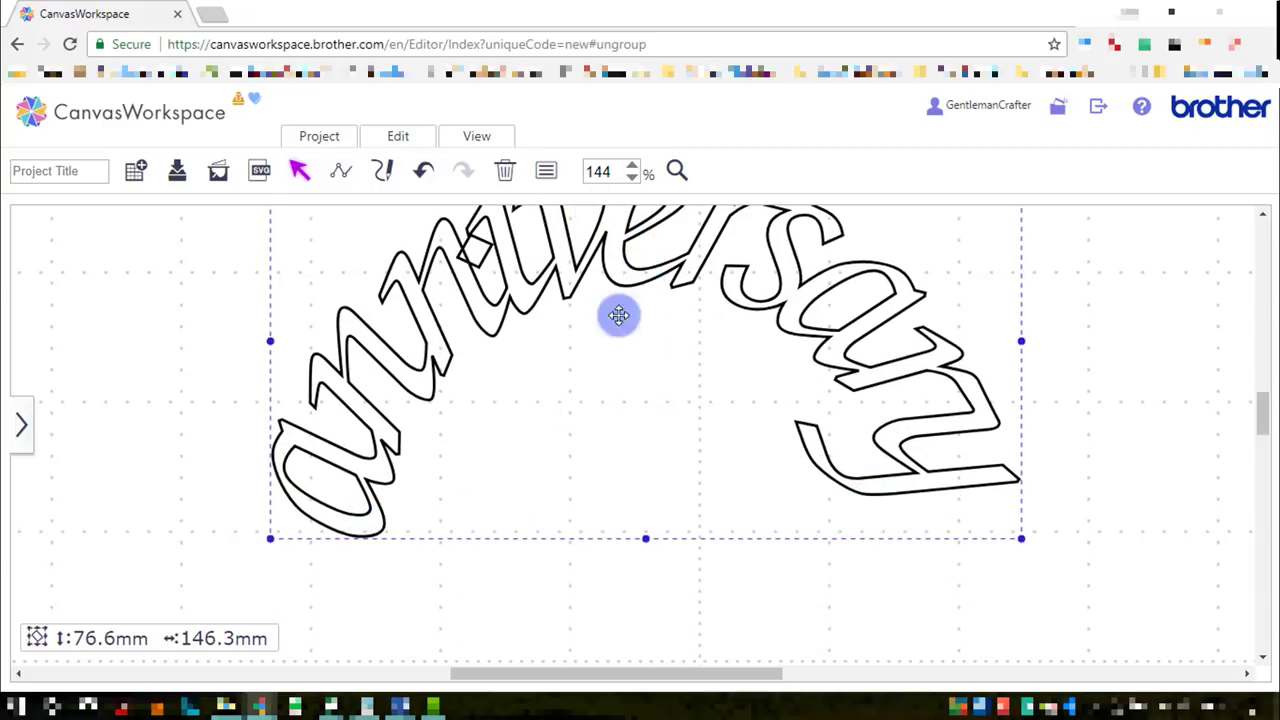
pyautogui.click(630, 178)
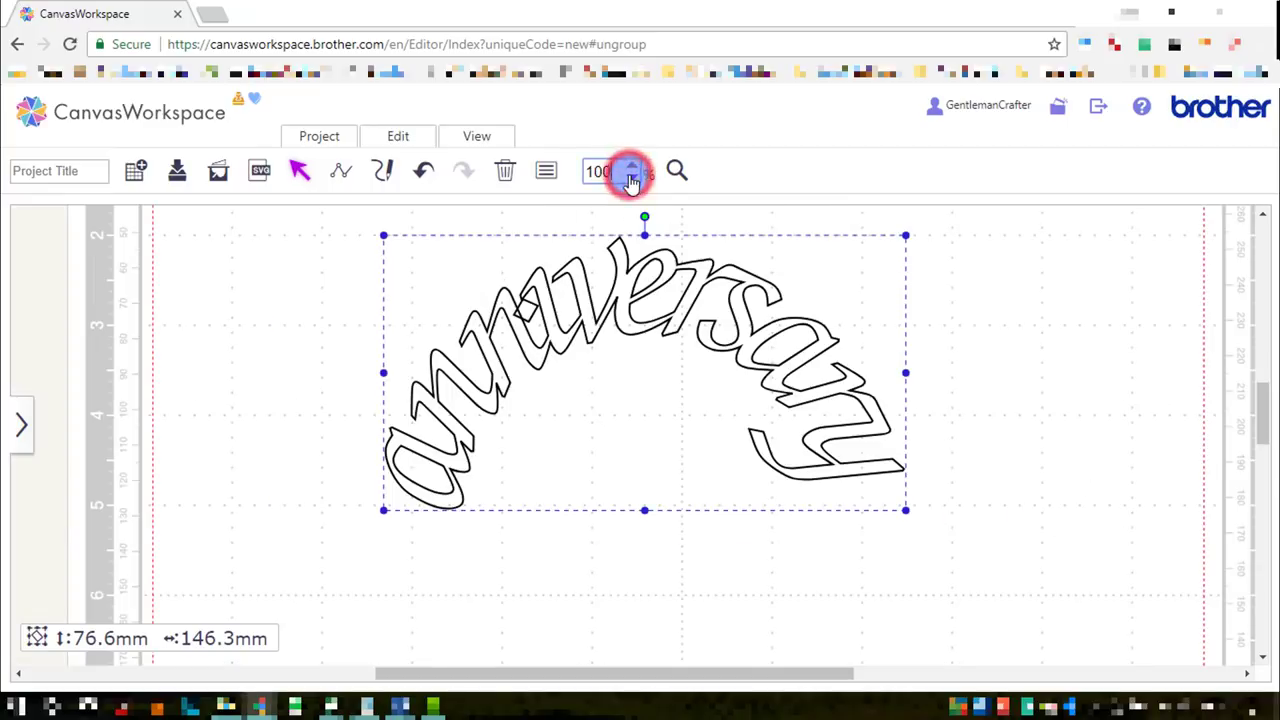
pyautogui.moveTo(643, 214); pyautogui.dragTo(657, 214)
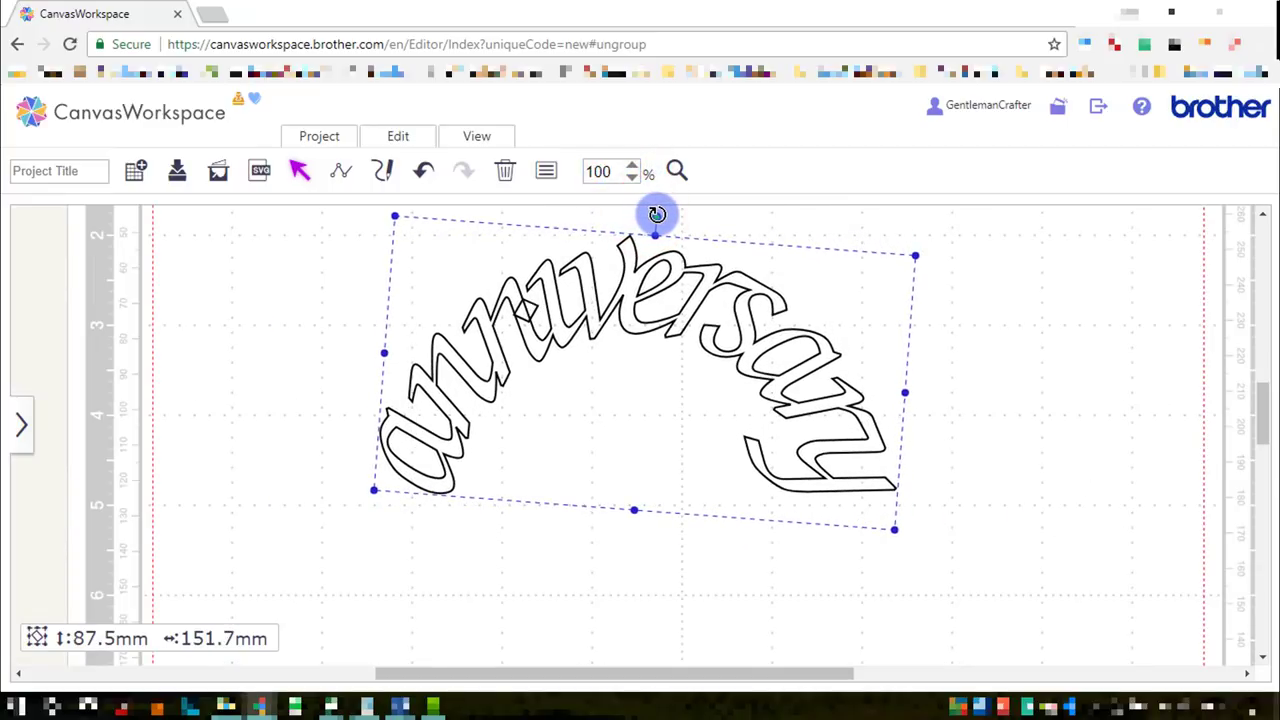
pyautogui.click(977, 371)
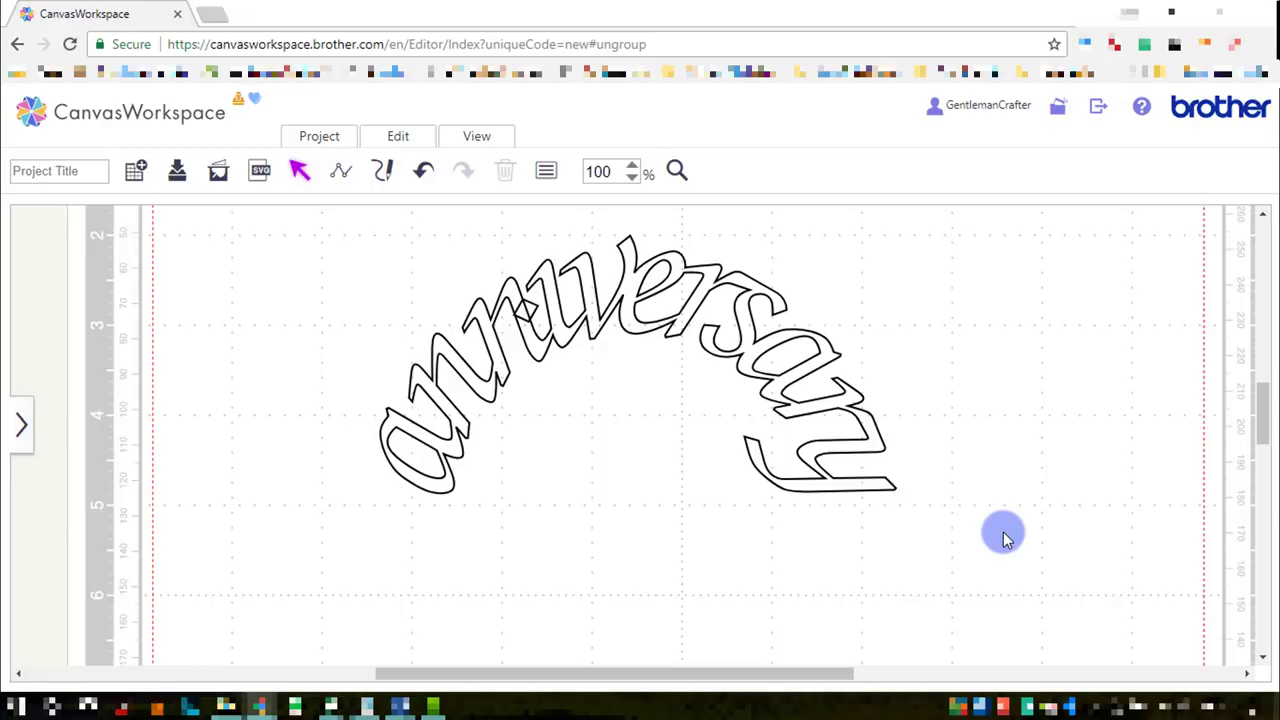
# Step: Undo the last rotation and group the welded word with its i dot
pyautogui.hotkey('ctrl', 'z')
pyautogui.hotkey('ctrl', 'z')
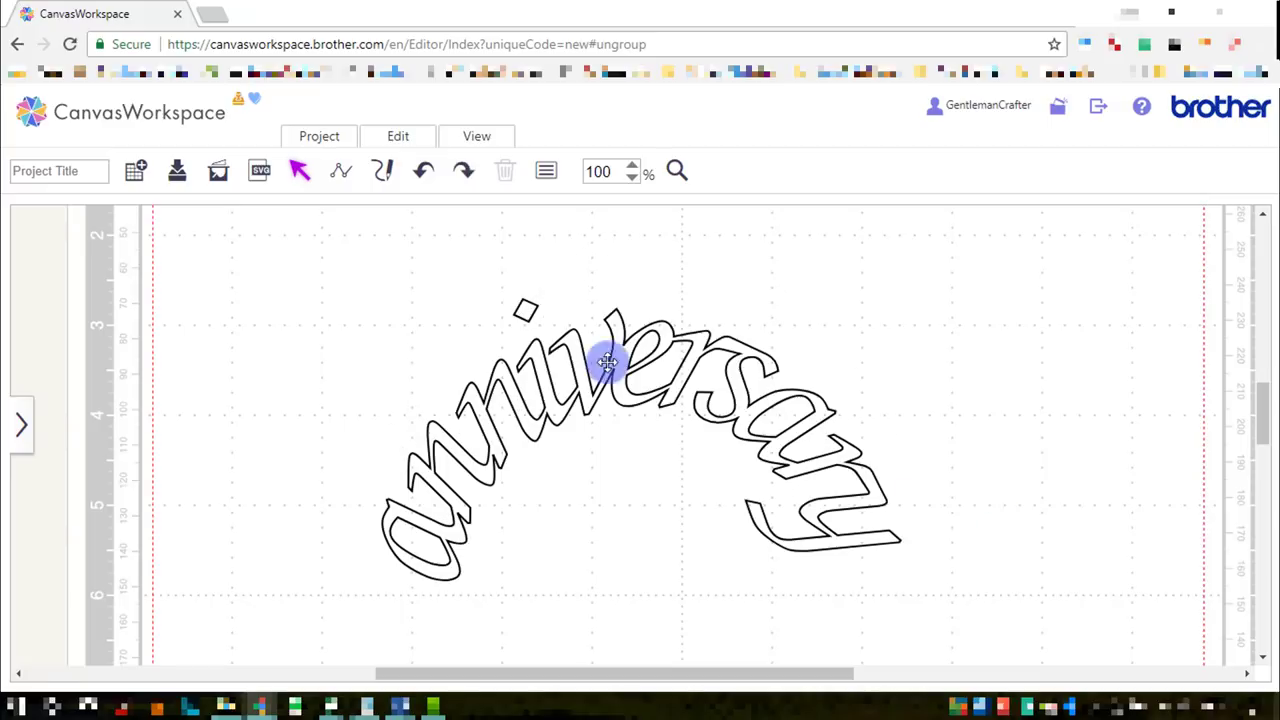
pyautogui.moveTo(377, 272); pyautogui.dragTo(740, 460)
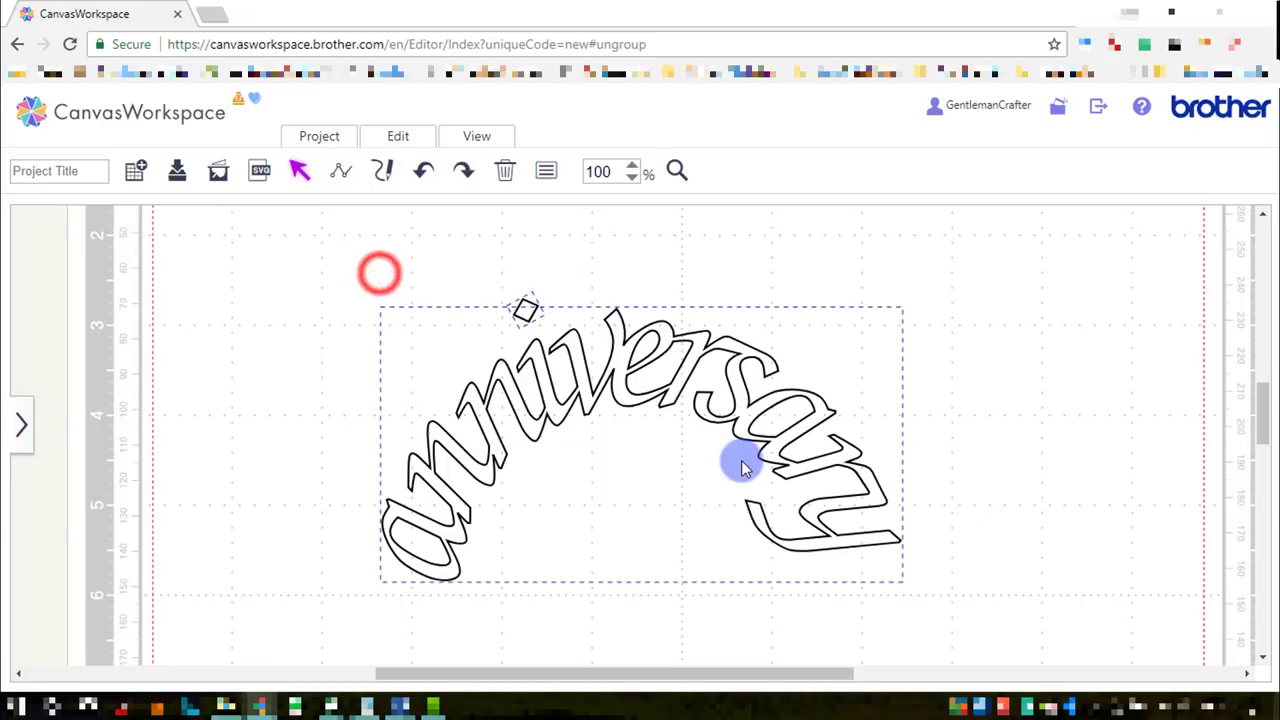
pyautogui.rightClick(528, 308)
pyautogui.click(563, 357)
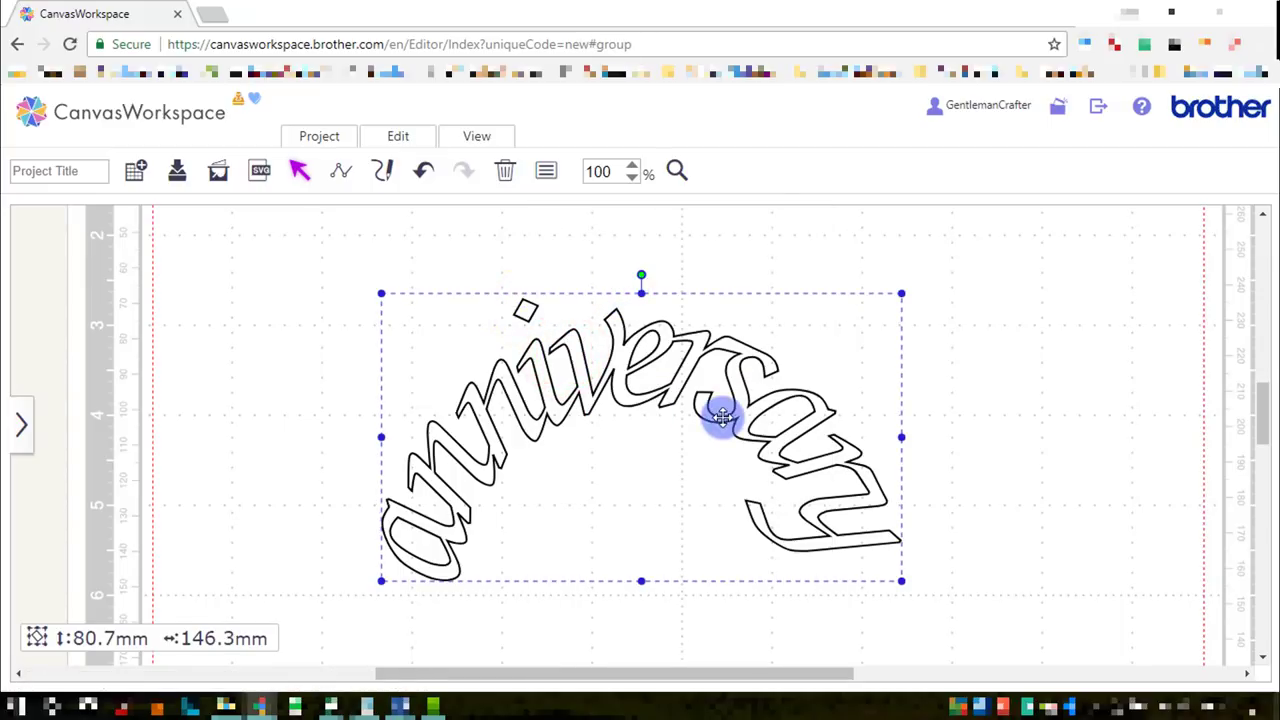
# Step: Move the group higher on the mat and tilt it slightly clockwise
pyautogui.moveTo(723, 417); pyautogui.dragTo(726, 342)
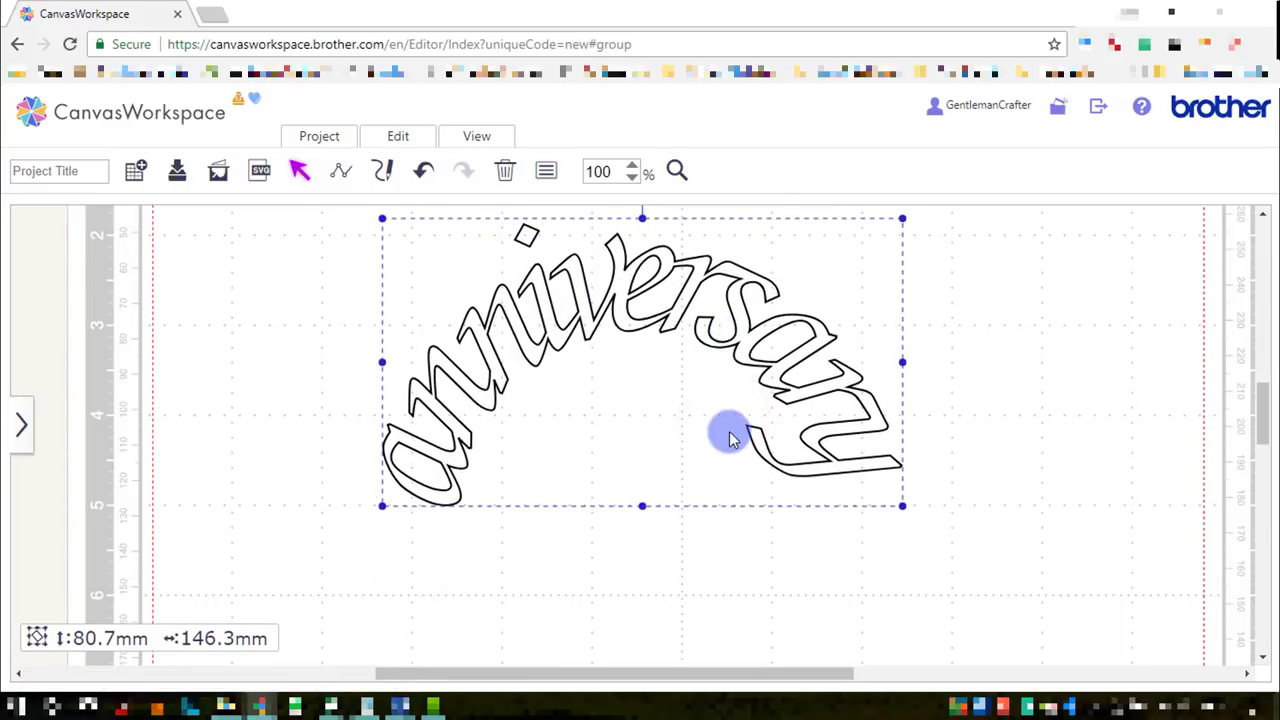
pyautogui.scroll(2, 725, 425)
pyautogui.moveTo(643, 292); pyautogui.dragTo(653, 297)
pyautogui.click(897, 314)
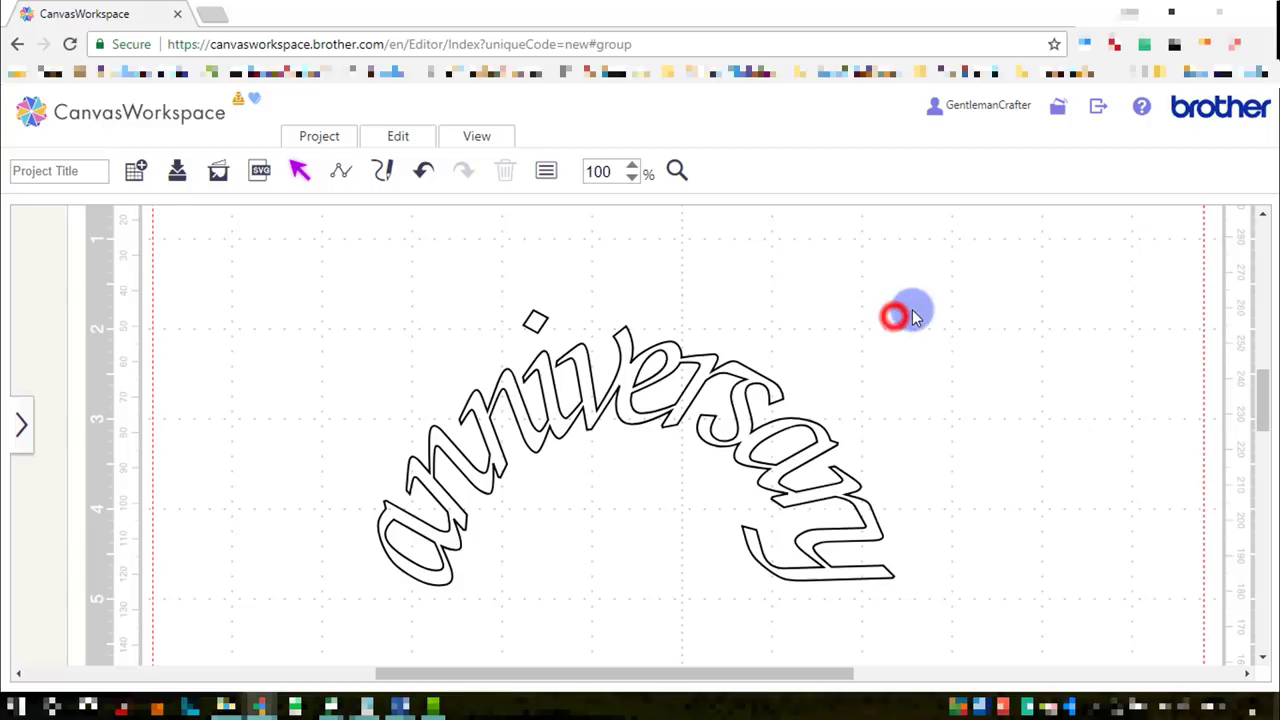